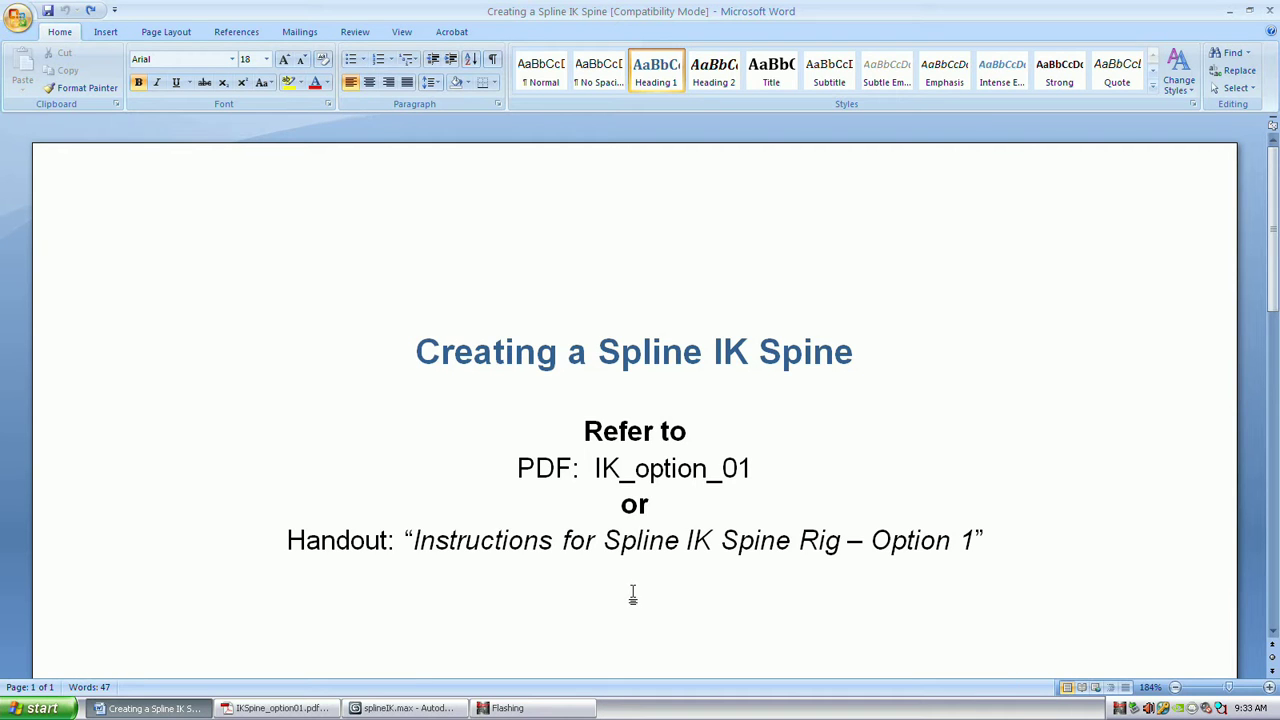
# Bring the spline IK instructions PDF forward and scroll through it.
pyautogui.click(280, 708)
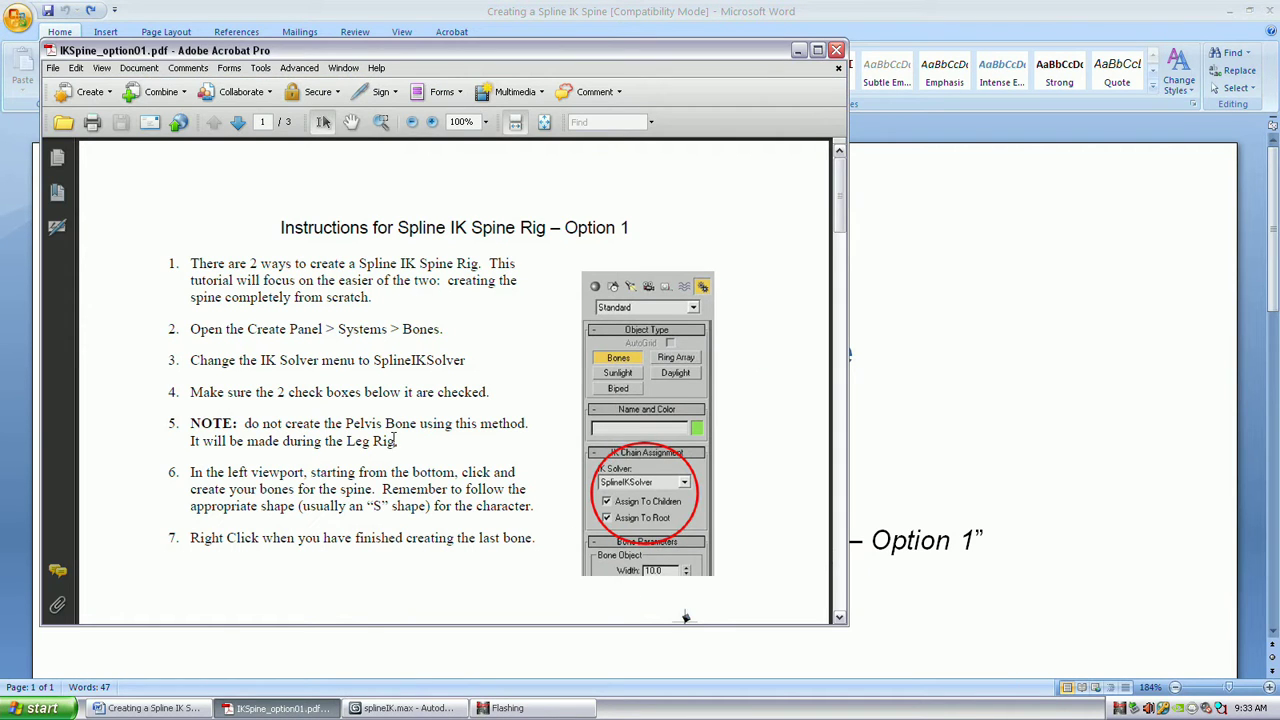
pyautogui.scroll(-10, 330, 330)
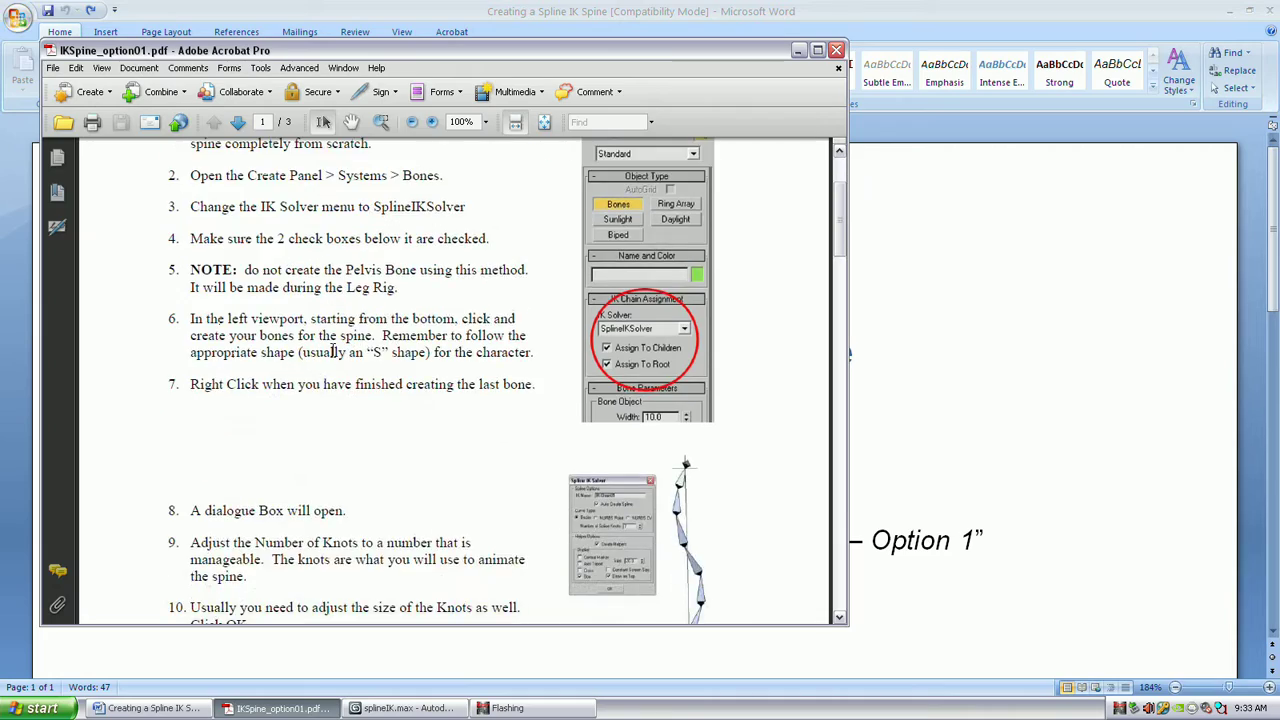
pyautogui.scroll(-10, 333, 352)
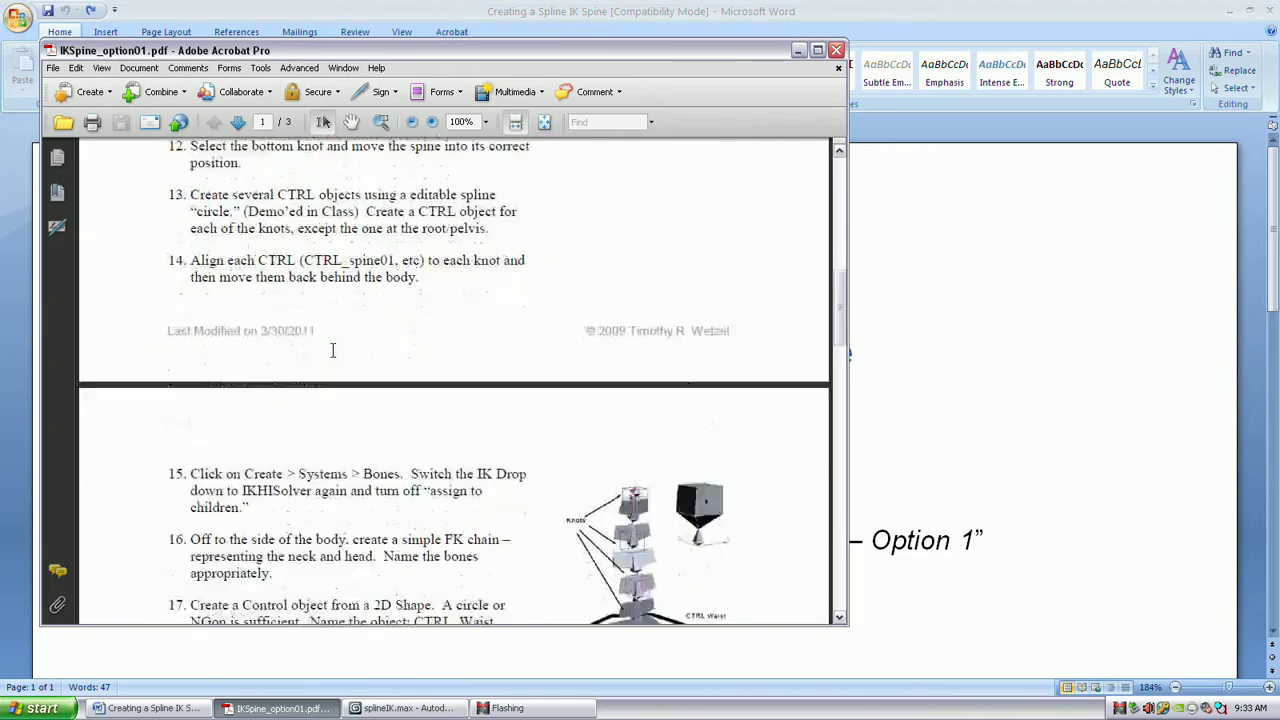
pyautogui.scroll(-15, 333, 365)
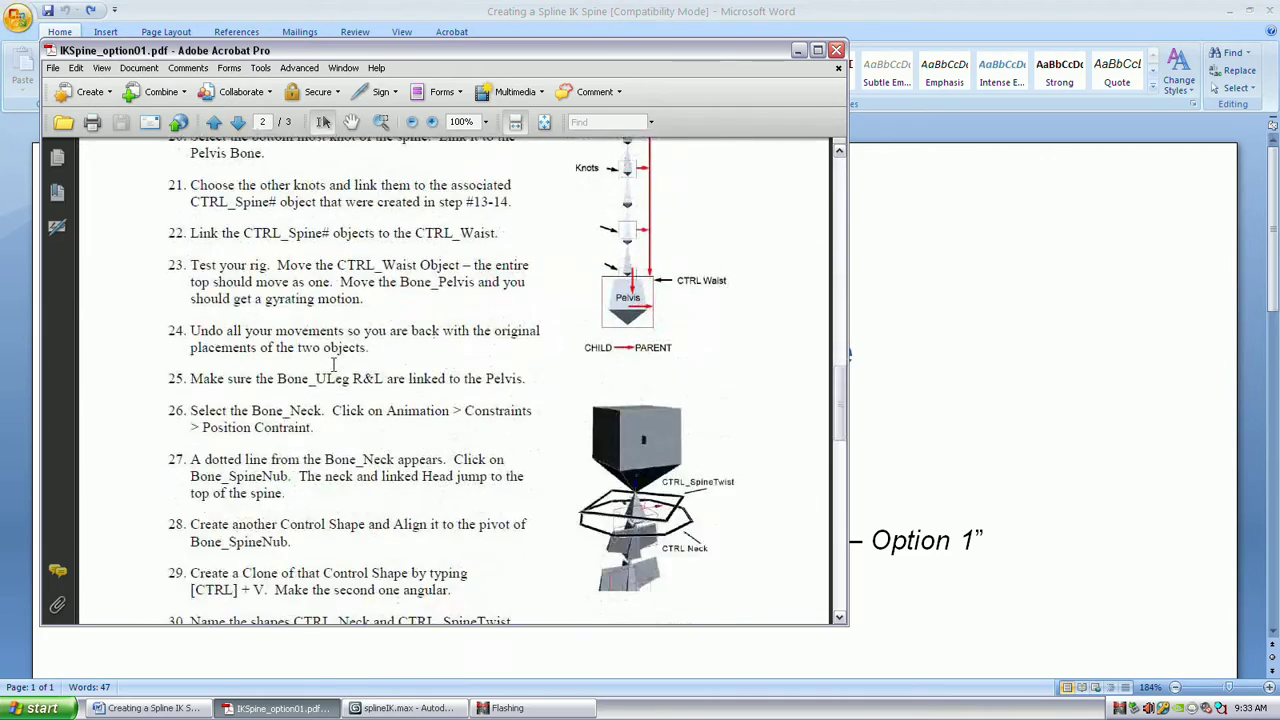
pyautogui.scroll(-15, 336, 375)
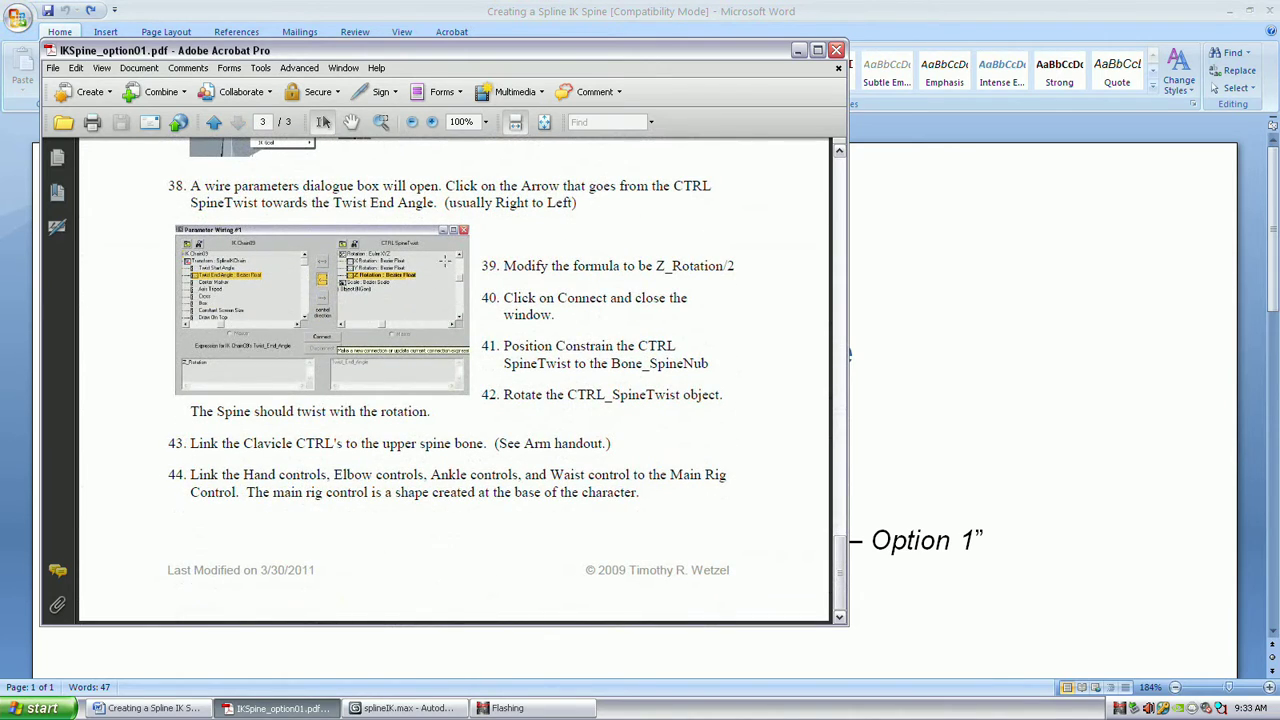
# Close the PDF, scroll Word to the Spline IK Agenda, and switch to splineIK.max.
pyautogui.click(797, 50)
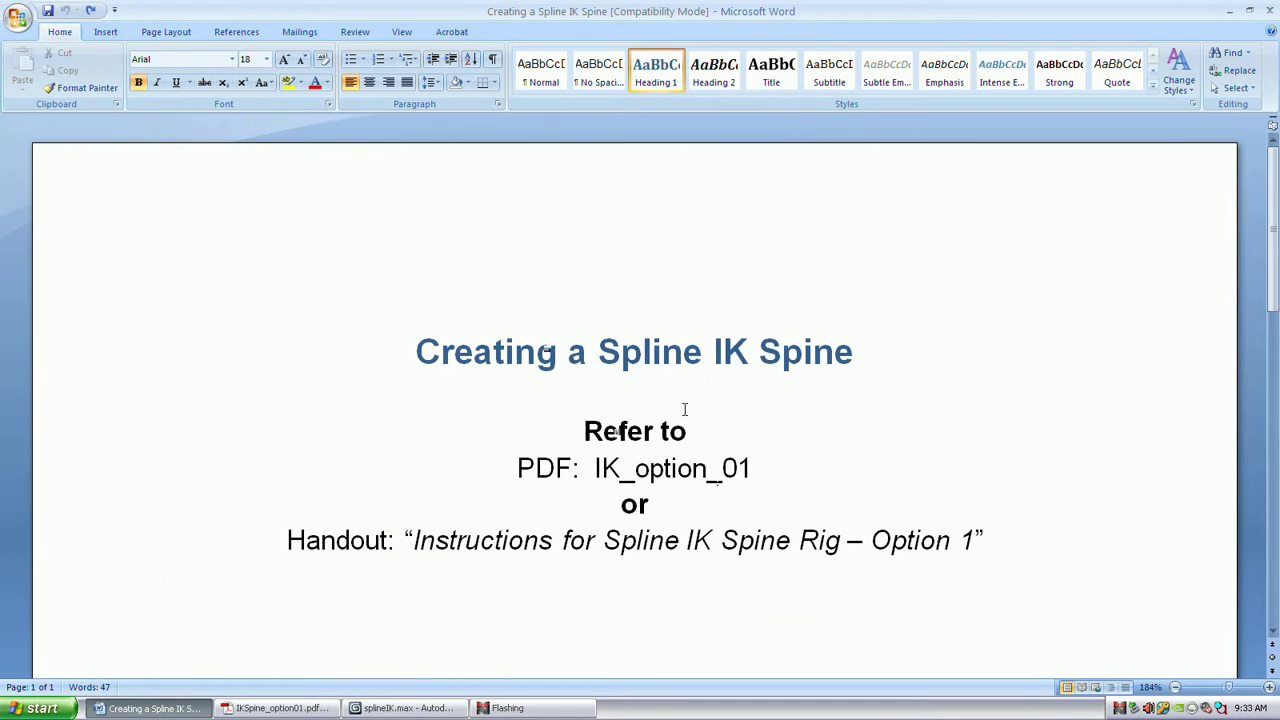
pyautogui.scroll(-6, 543, 566)
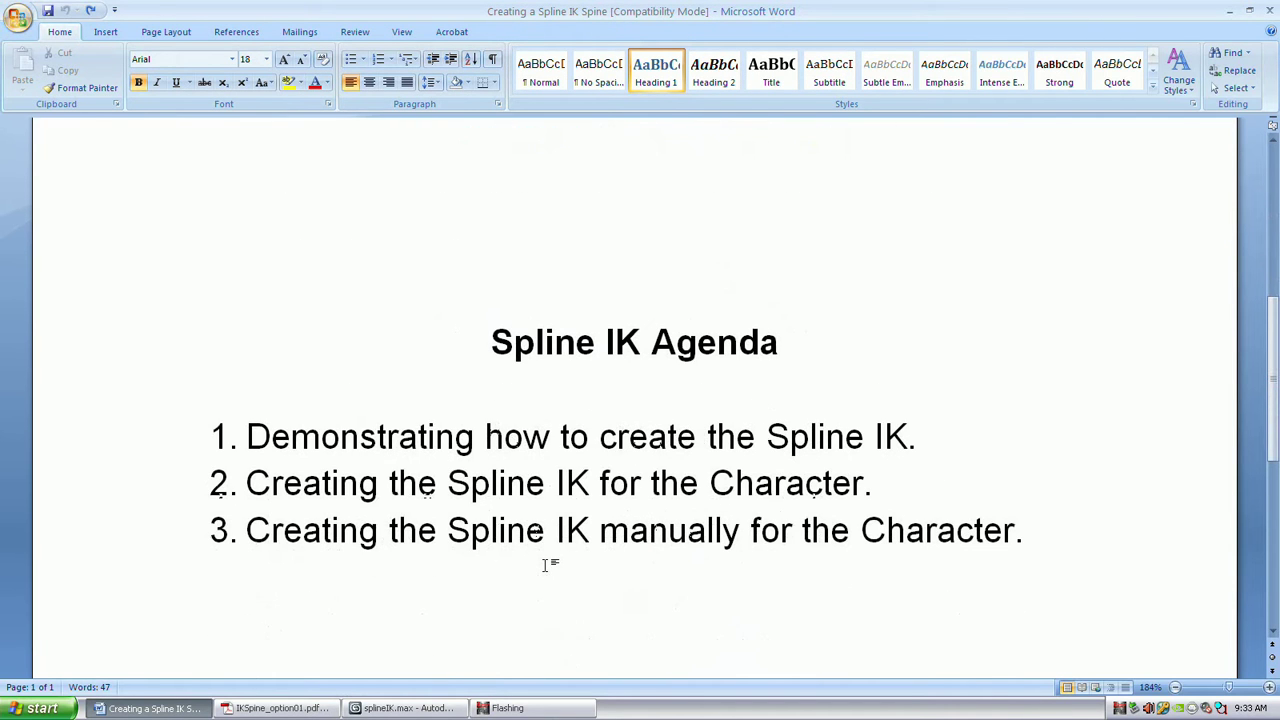
pyautogui.scroll(-1, 543, 566)
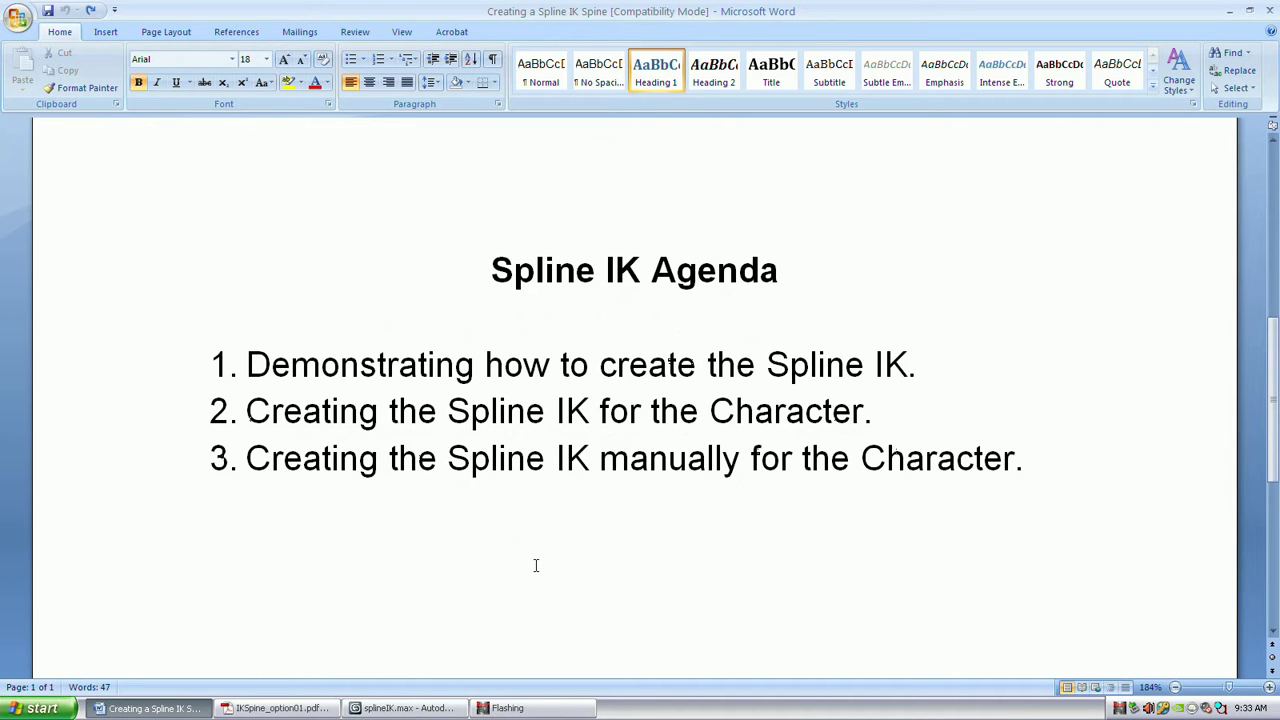
pyautogui.click(381, 709)
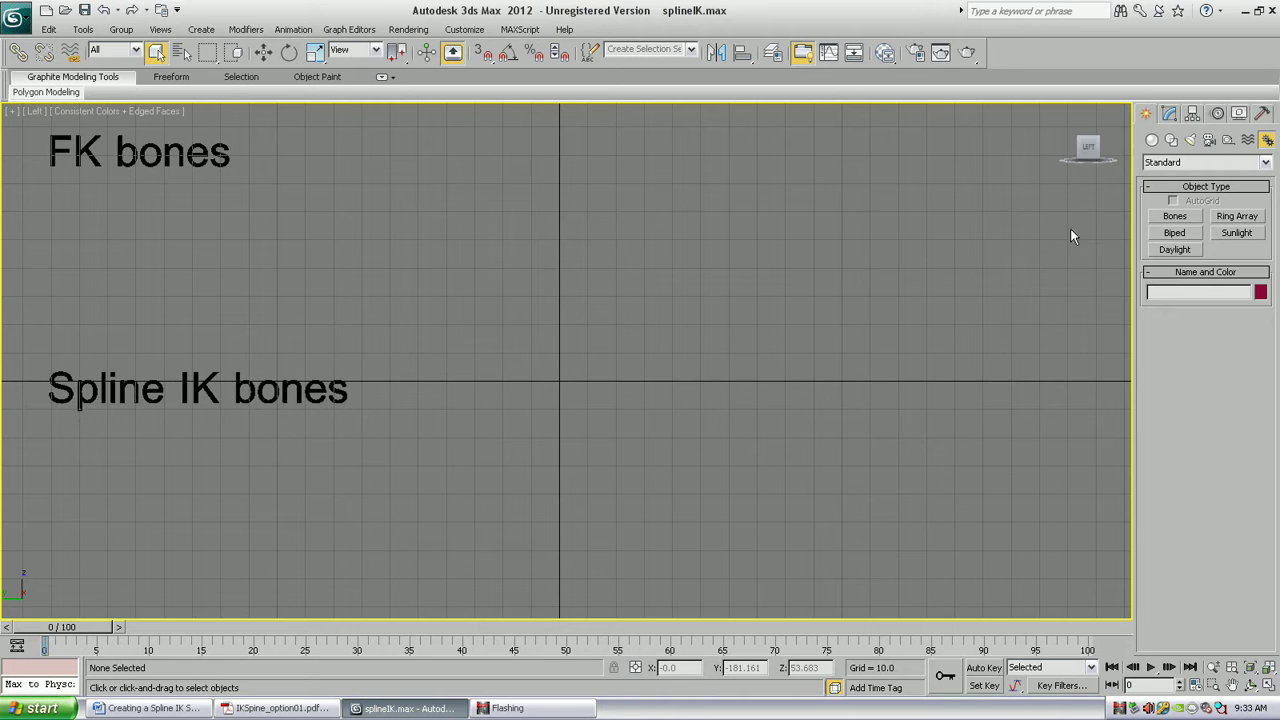
# Draw a ten-bone zigzag FK chain across the upper viewport, ending at Bone009.
pyautogui.click(1176, 218)
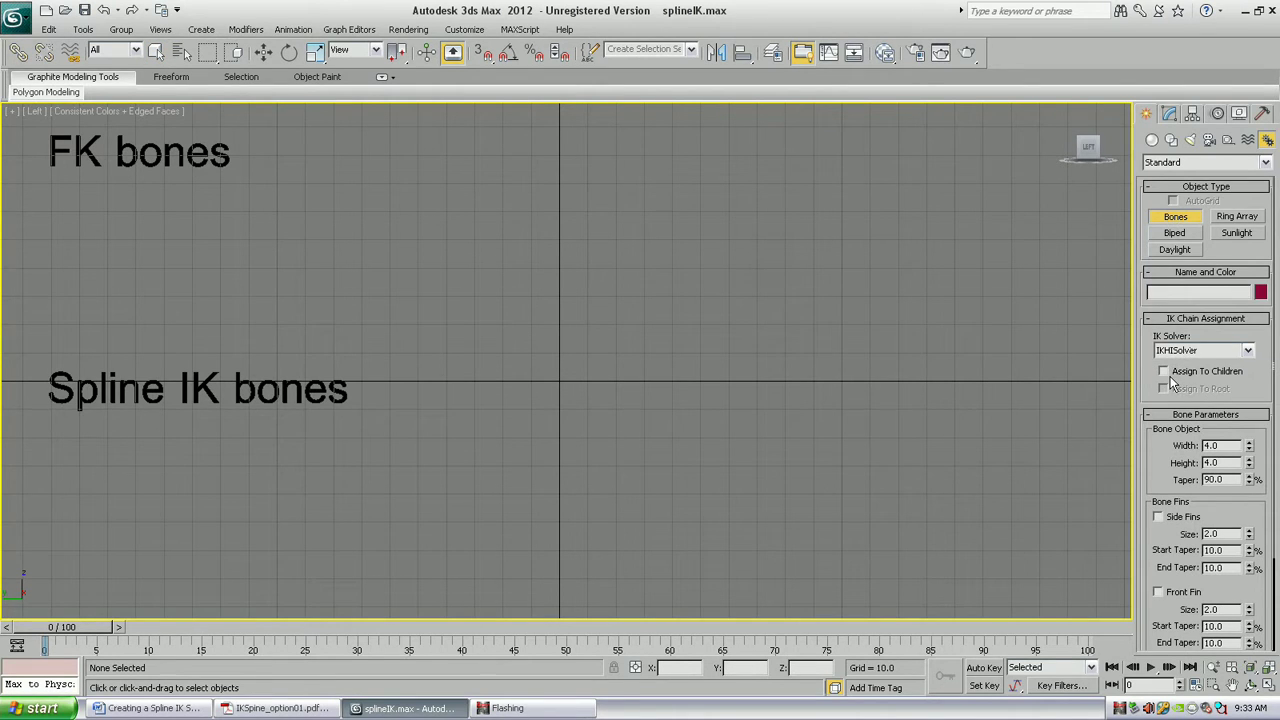
pyautogui.click(69, 290)
pyautogui.click(178, 237)
pyautogui.click(309, 287)
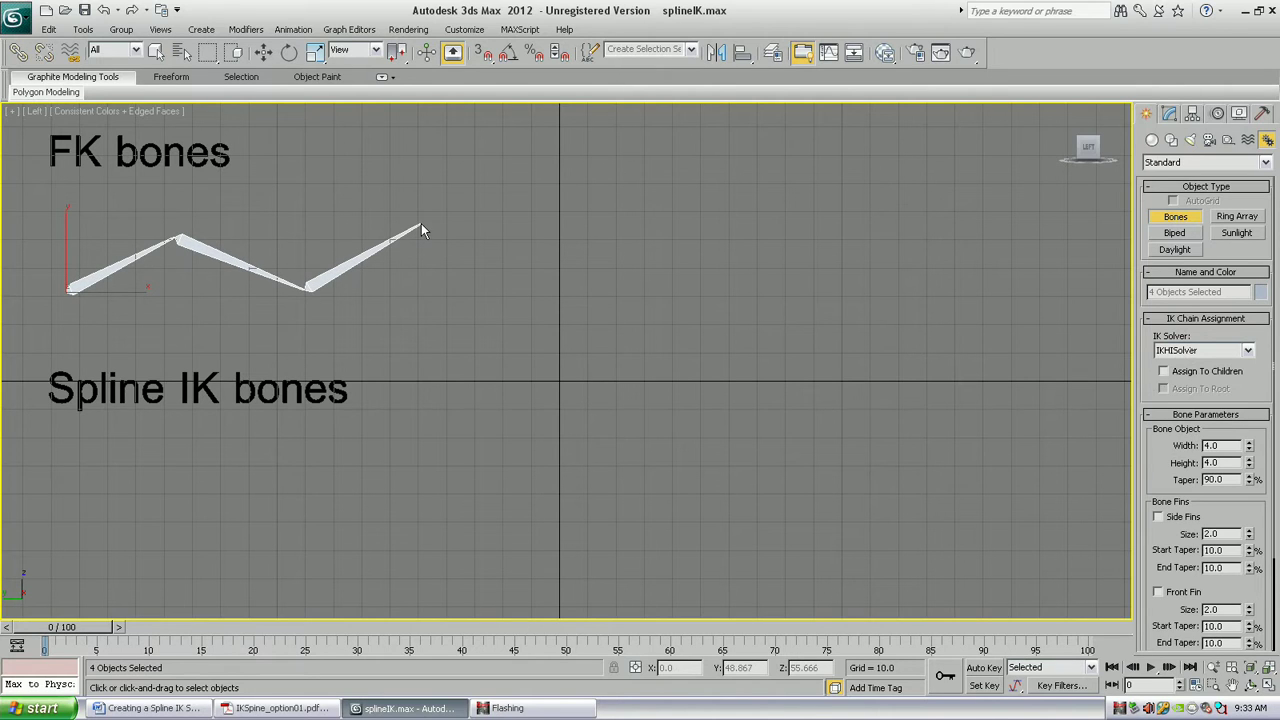
pyautogui.click(423, 226)
pyautogui.click(540, 283)
pyautogui.click(699, 287)
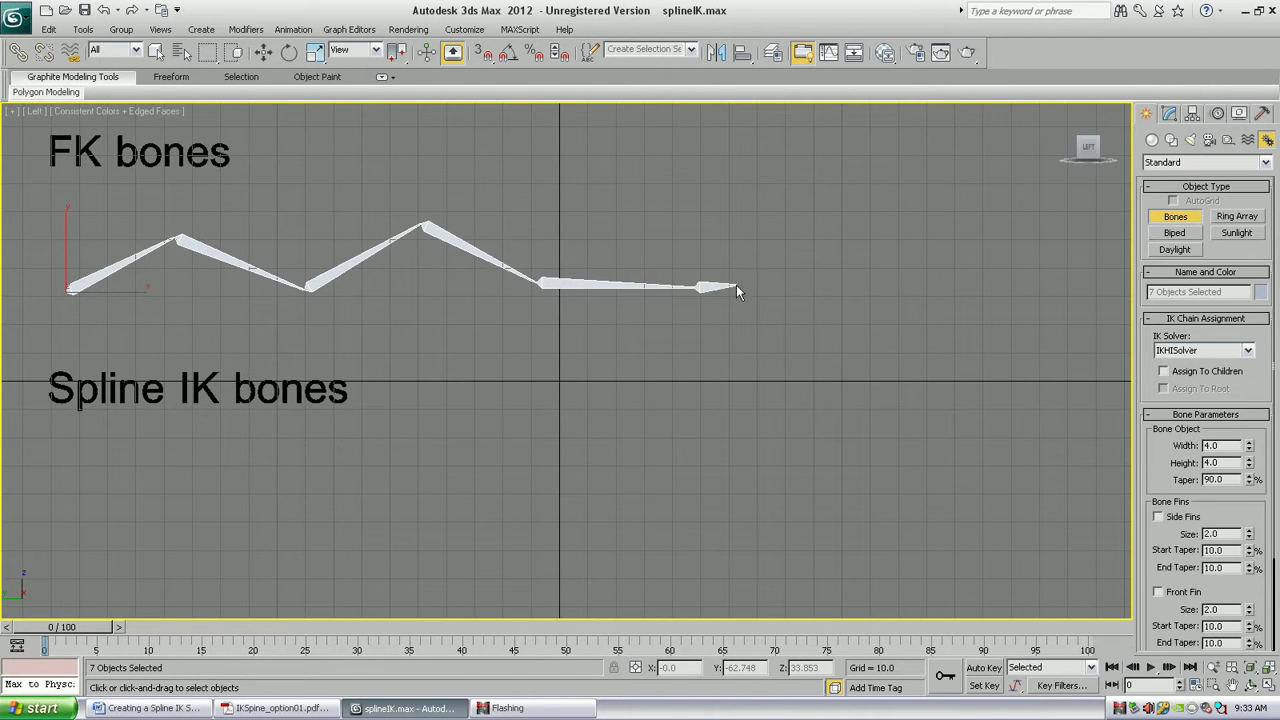
pyautogui.click(829, 216)
pyautogui.click(944, 250)
pyautogui.click(1045, 265)
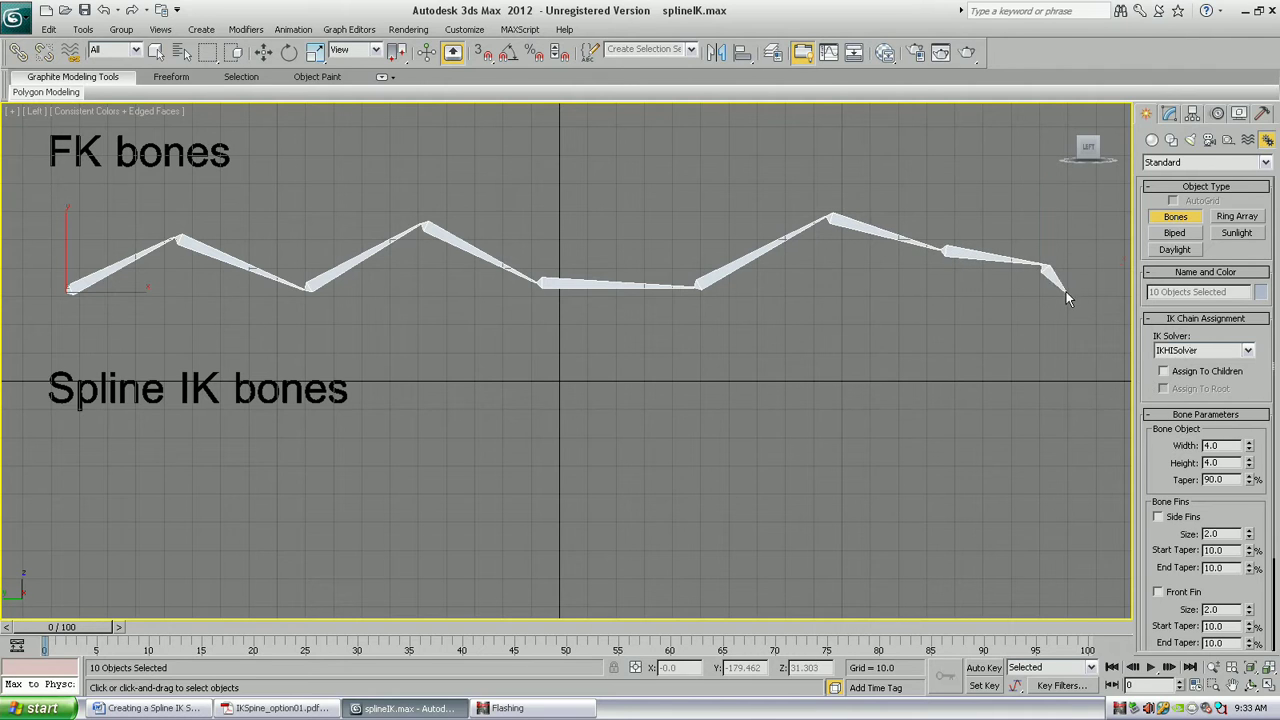
pyautogui.rightClick(1066, 297)
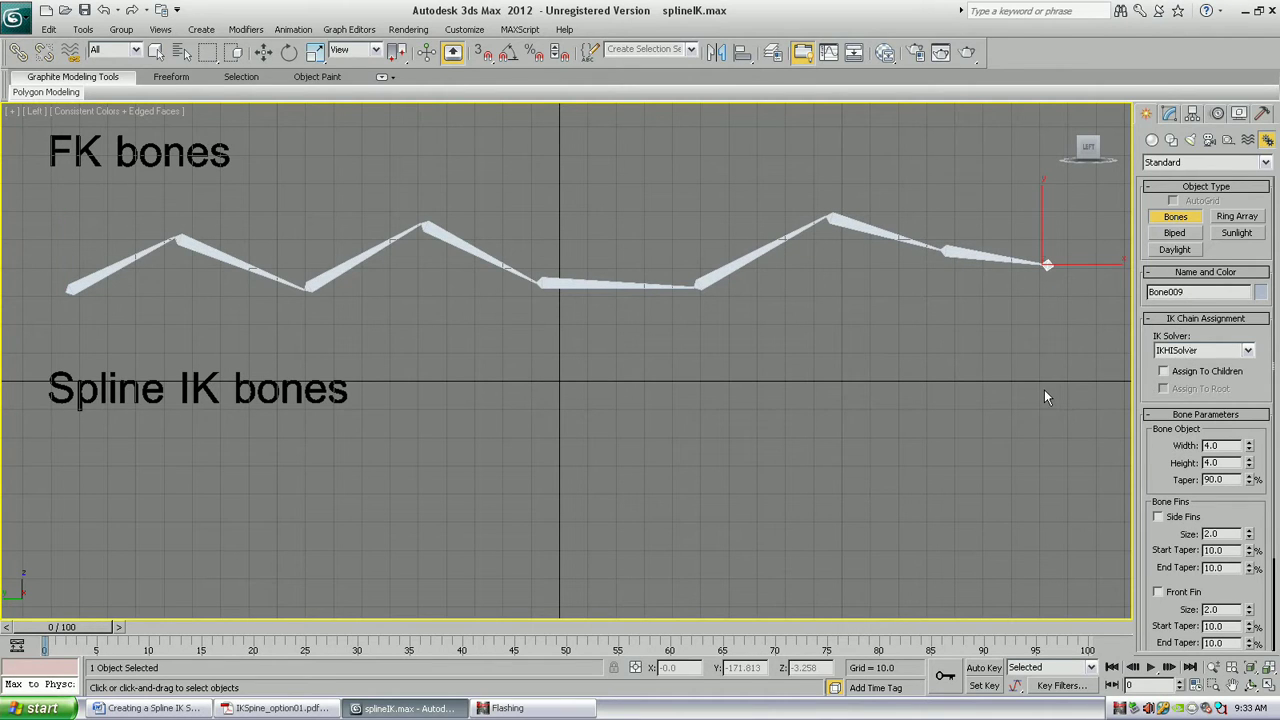
pyautogui.rightClick(1044, 397)
# Set new bones to use SplineIKSolver with Assign To Children and Assign To Root checked.
pyautogui.click(1176, 217)
pyautogui.click(1170, 352)
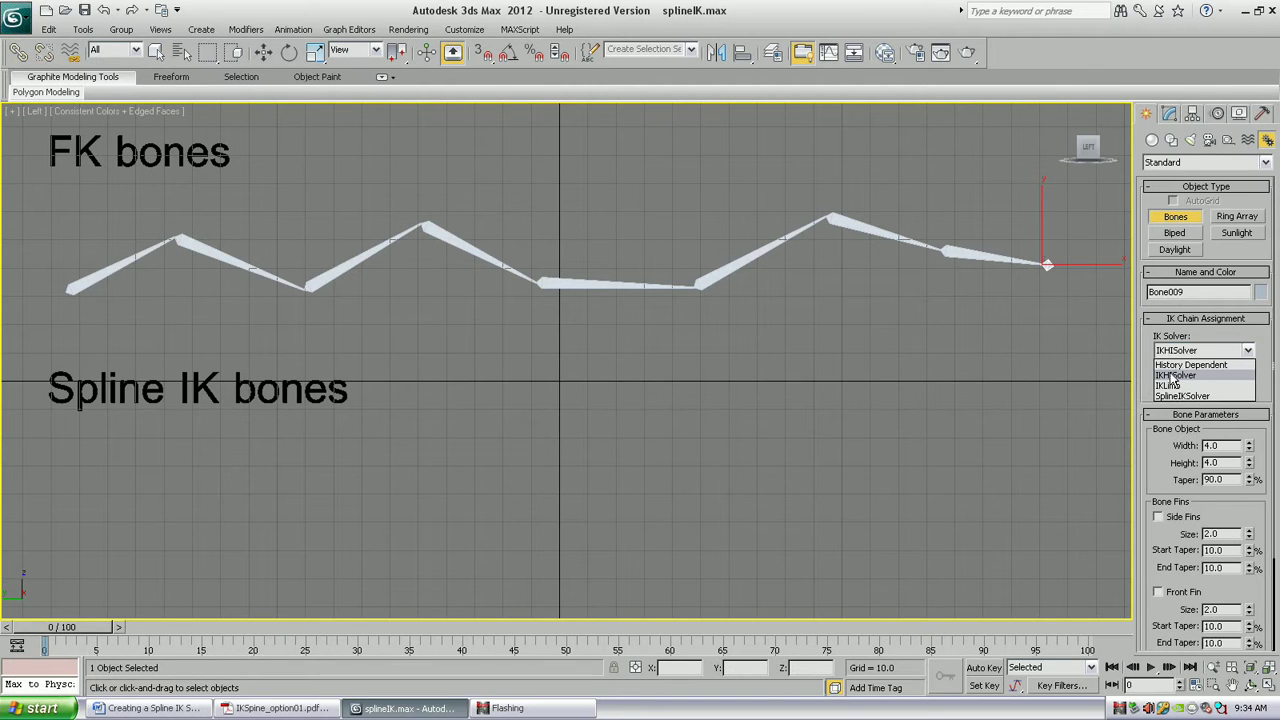
pyautogui.click(1174, 397)
pyautogui.click(1163, 371)
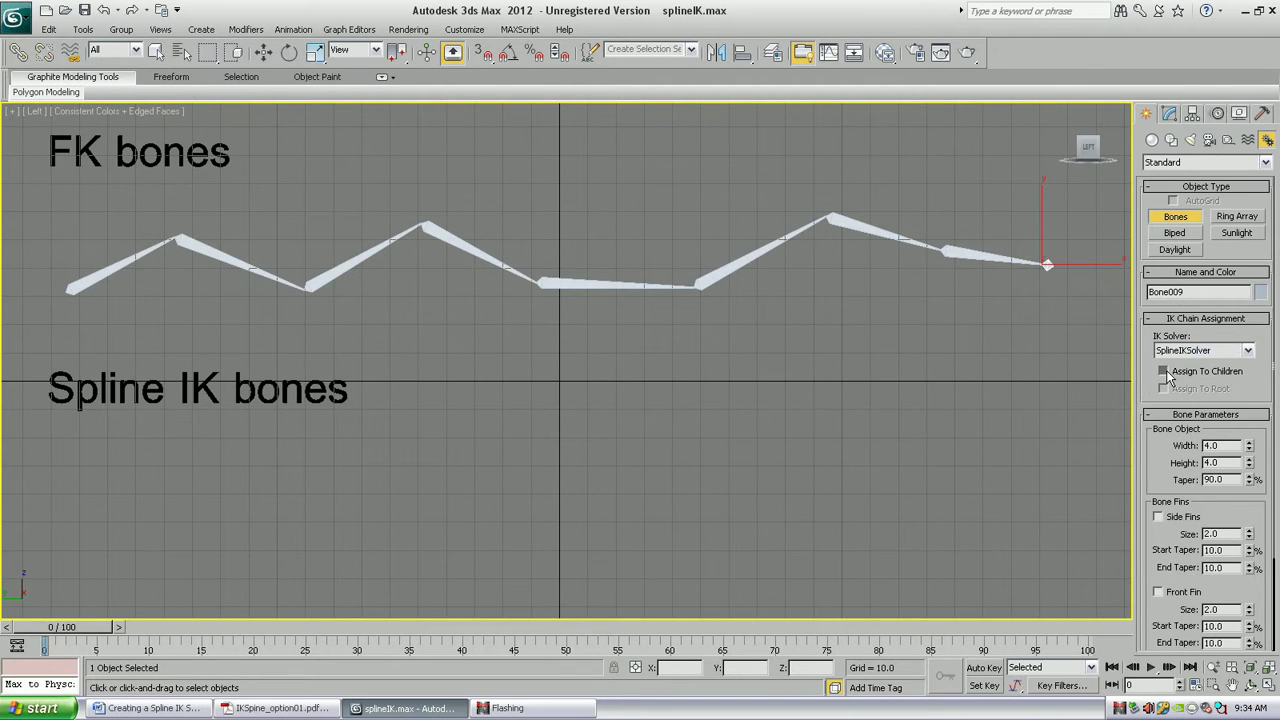
pyautogui.click(1163, 388)
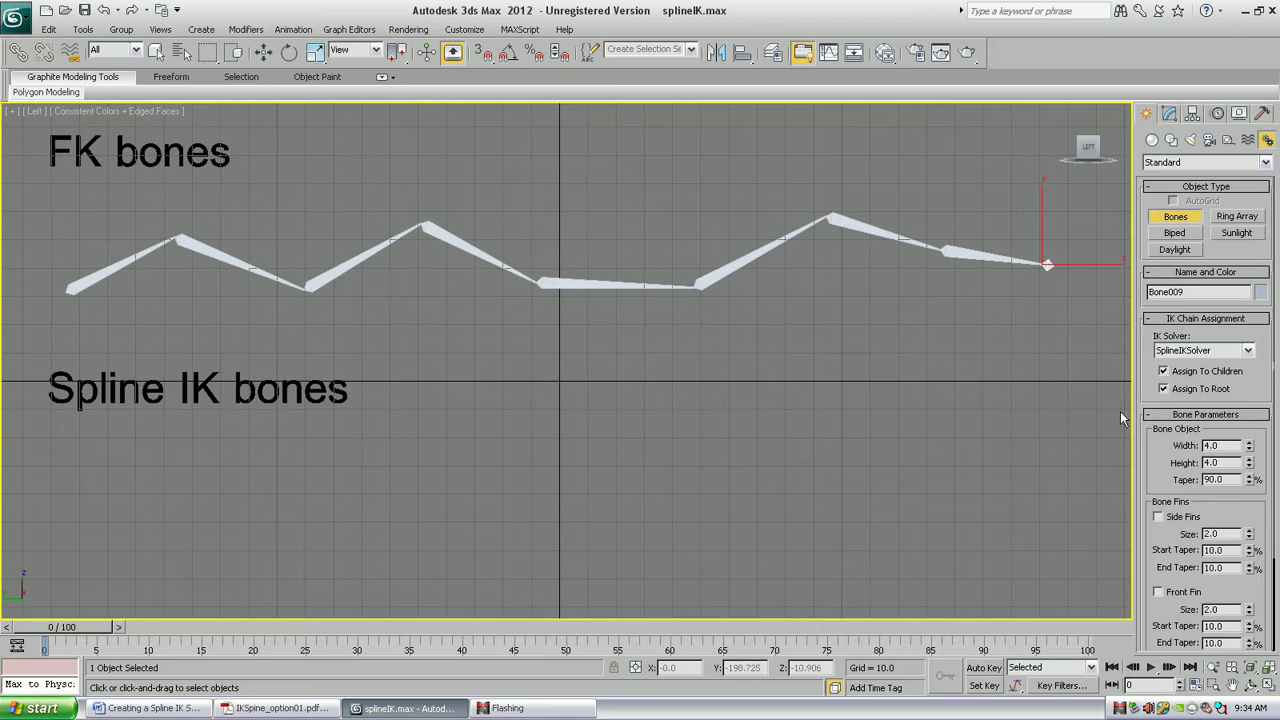
# Place a wavy chain of joints across the lower Spline IK bones area.
pyautogui.click(55, 547)
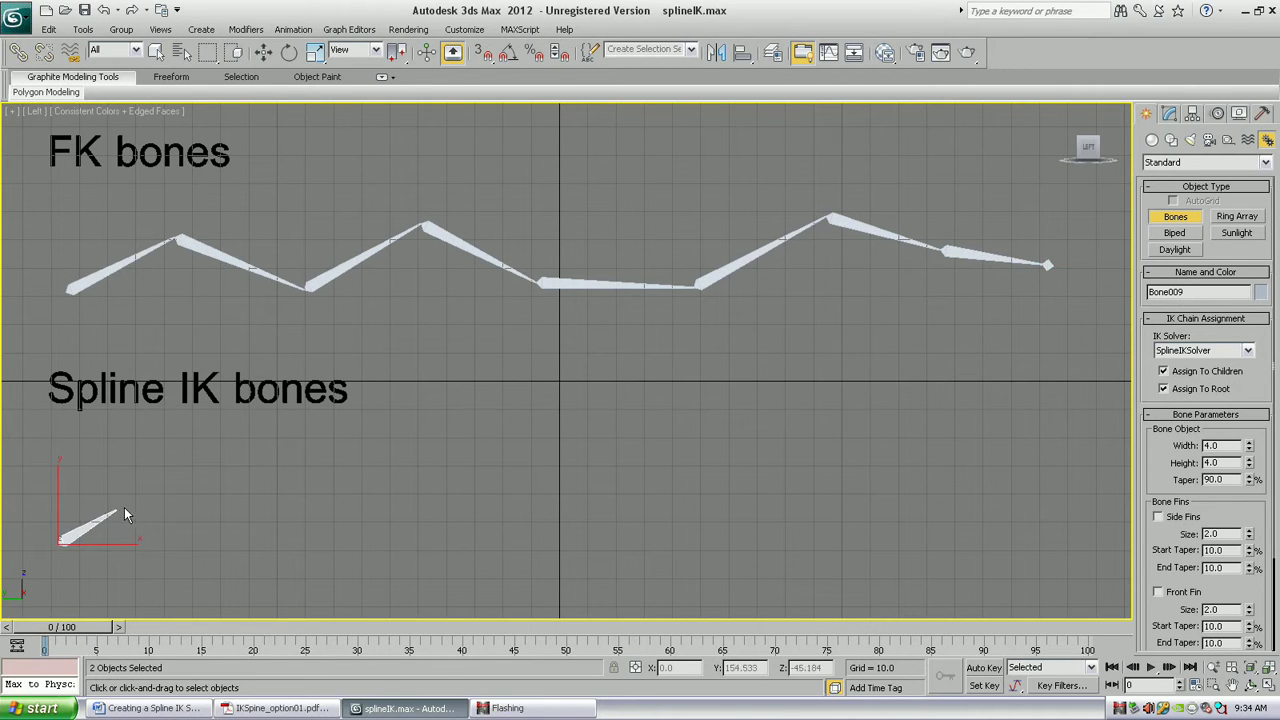
pyautogui.click(300, 522)
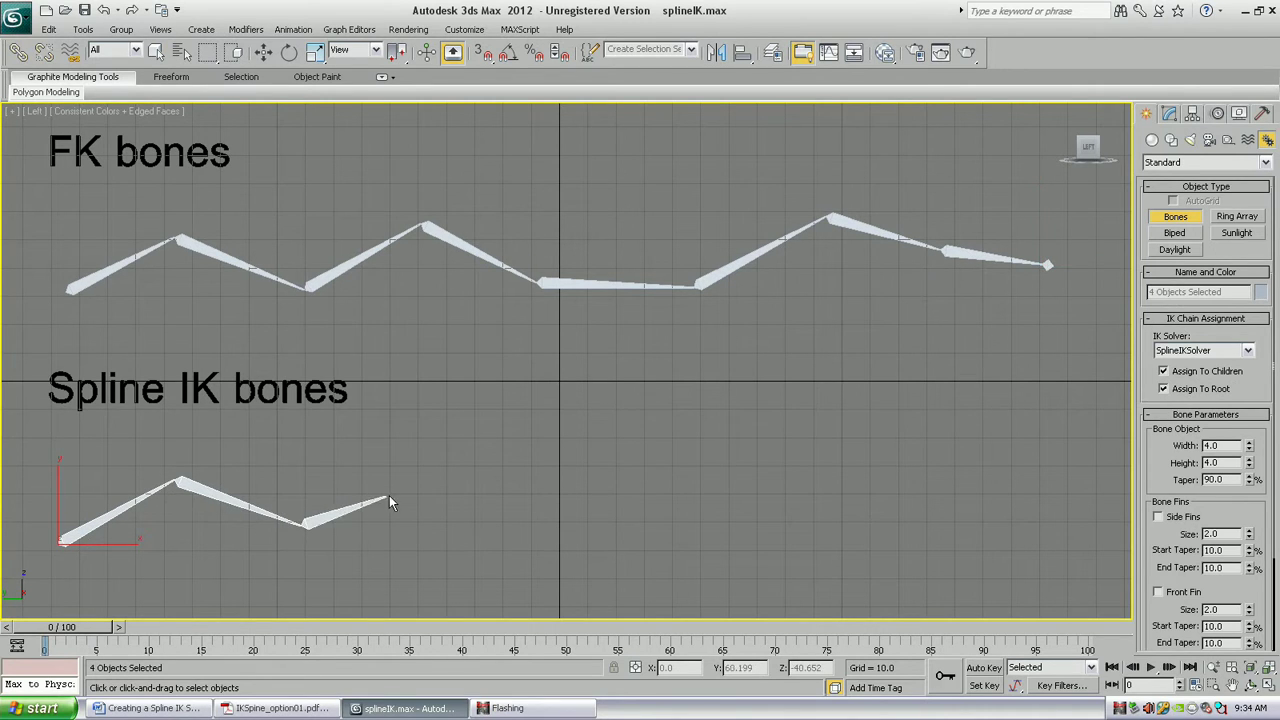
pyautogui.click(420, 490)
pyautogui.click(556, 493)
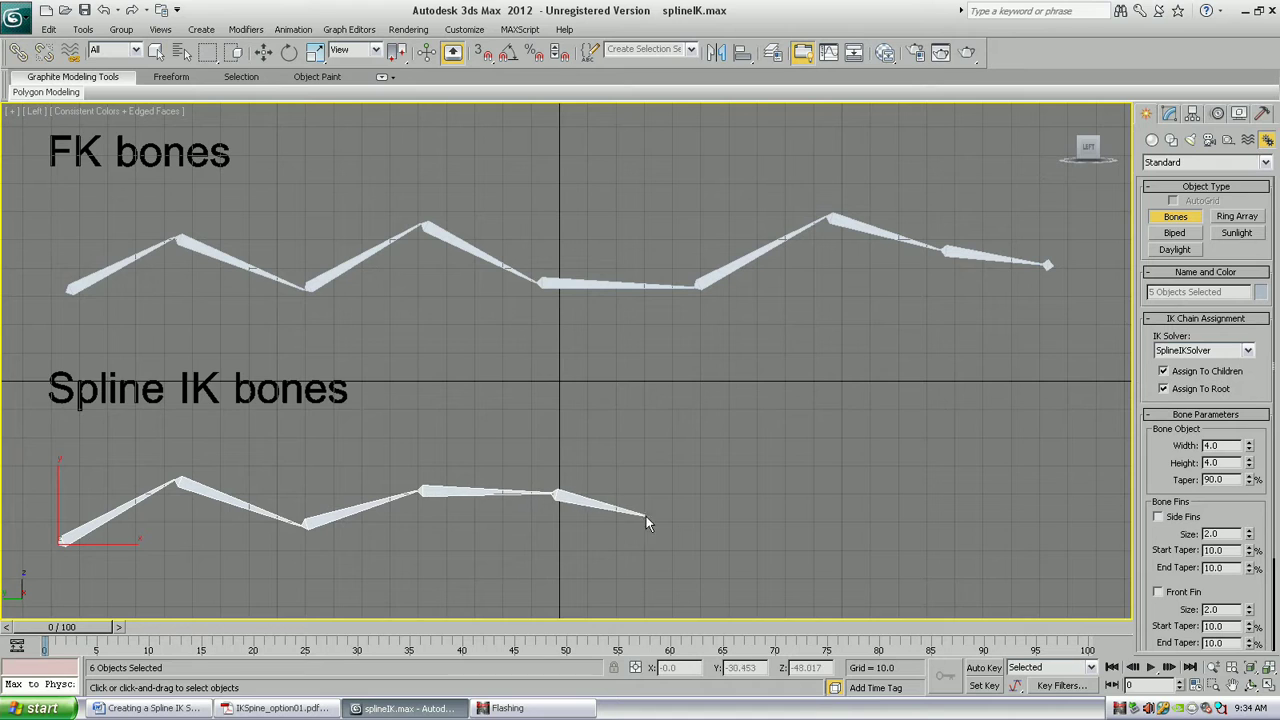
pyautogui.click(765, 515)
pyautogui.click(884, 476)
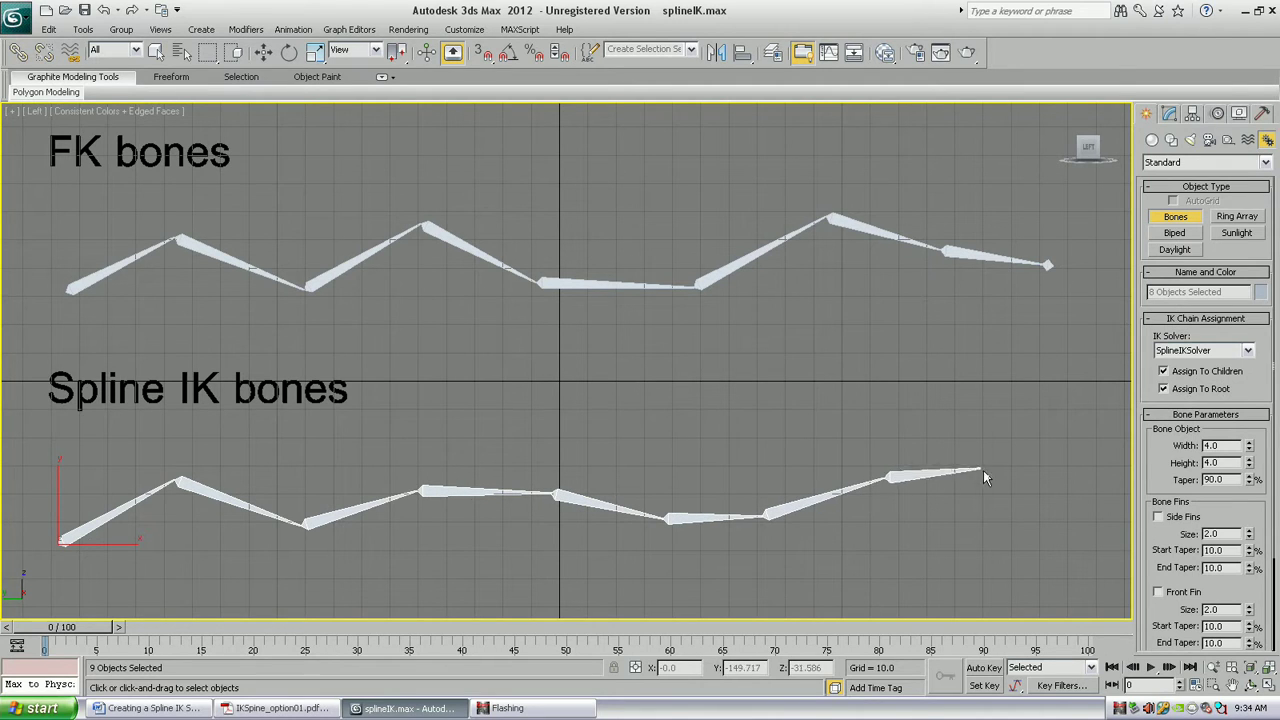
pyautogui.click(1016, 478)
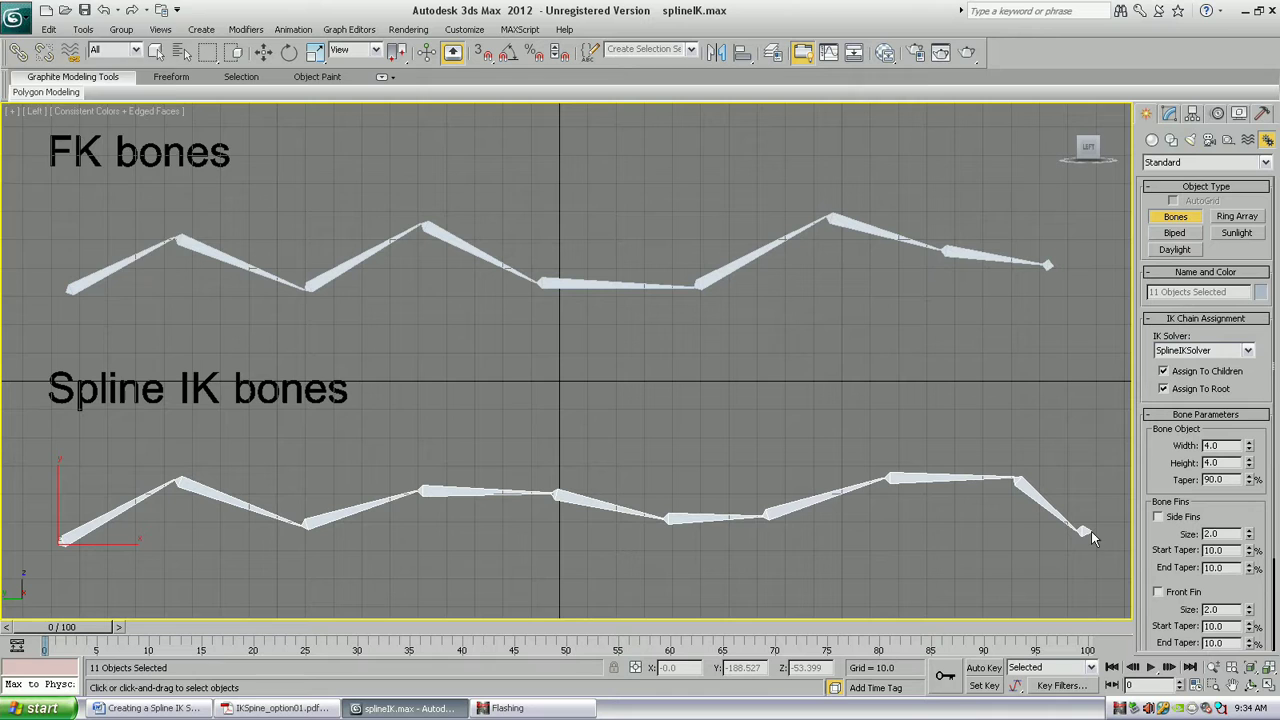
# Finish the chain and name the spline IK Spline_IK with 5 spline knots.
pyautogui.rightClick(1091, 531)
pyautogui.moveTo(78, 14); pyautogui.dragTo(716, 259)
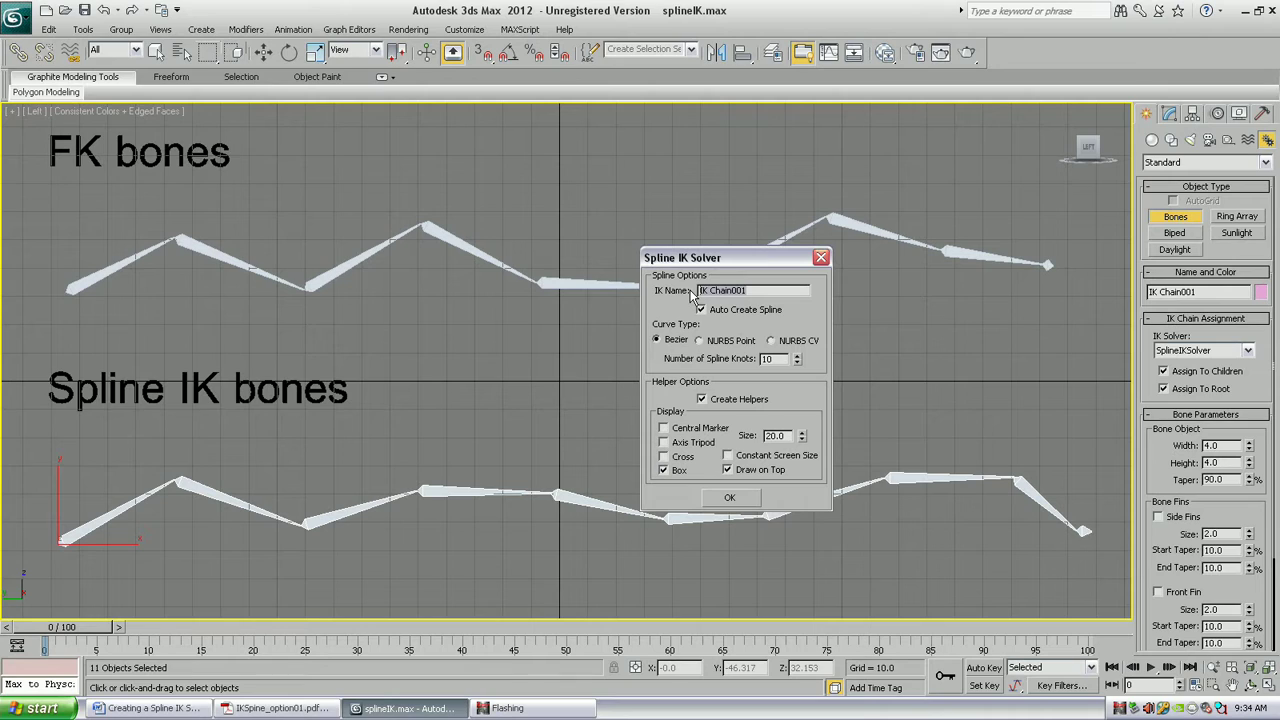
pyautogui.write('Spline_IK')
pyautogui.moveTo(739, 257); pyautogui.dragTo(782, 181)
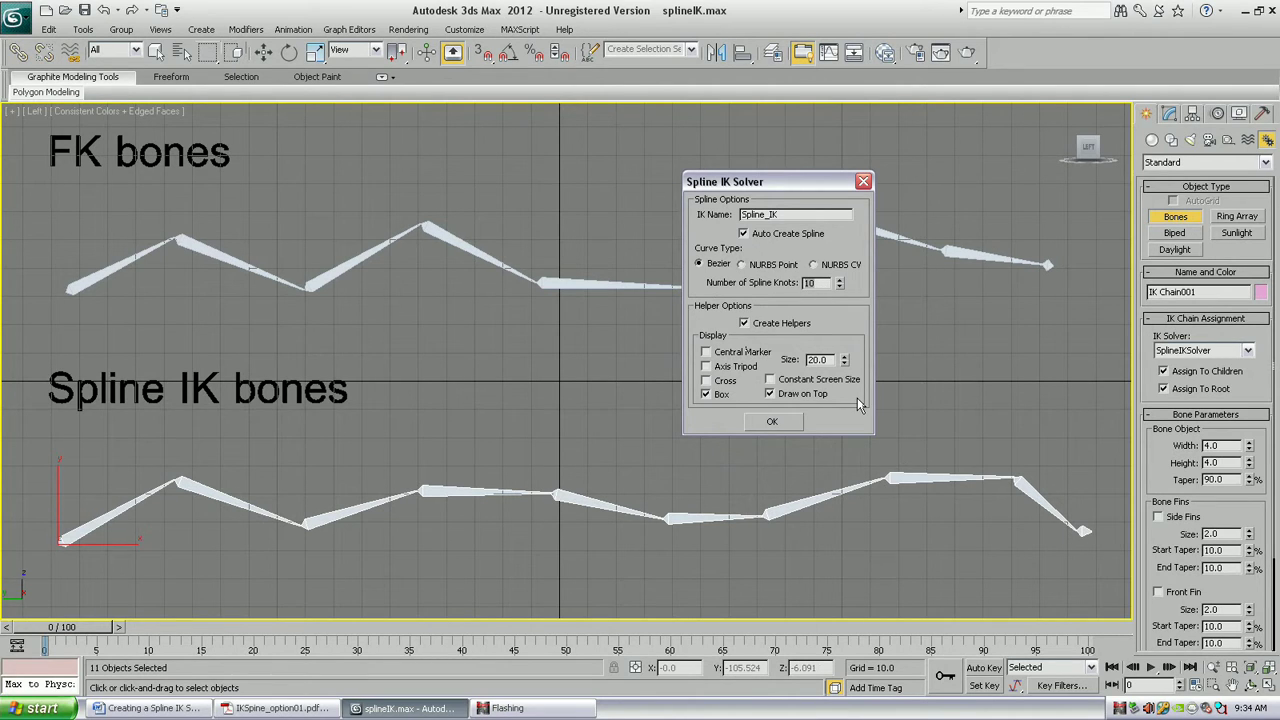
pyautogui.write('5')
# Confirm the Spline IK settings, then move the FK root bone and the spline chain's root helper.
pyautogui.click(771, 424)
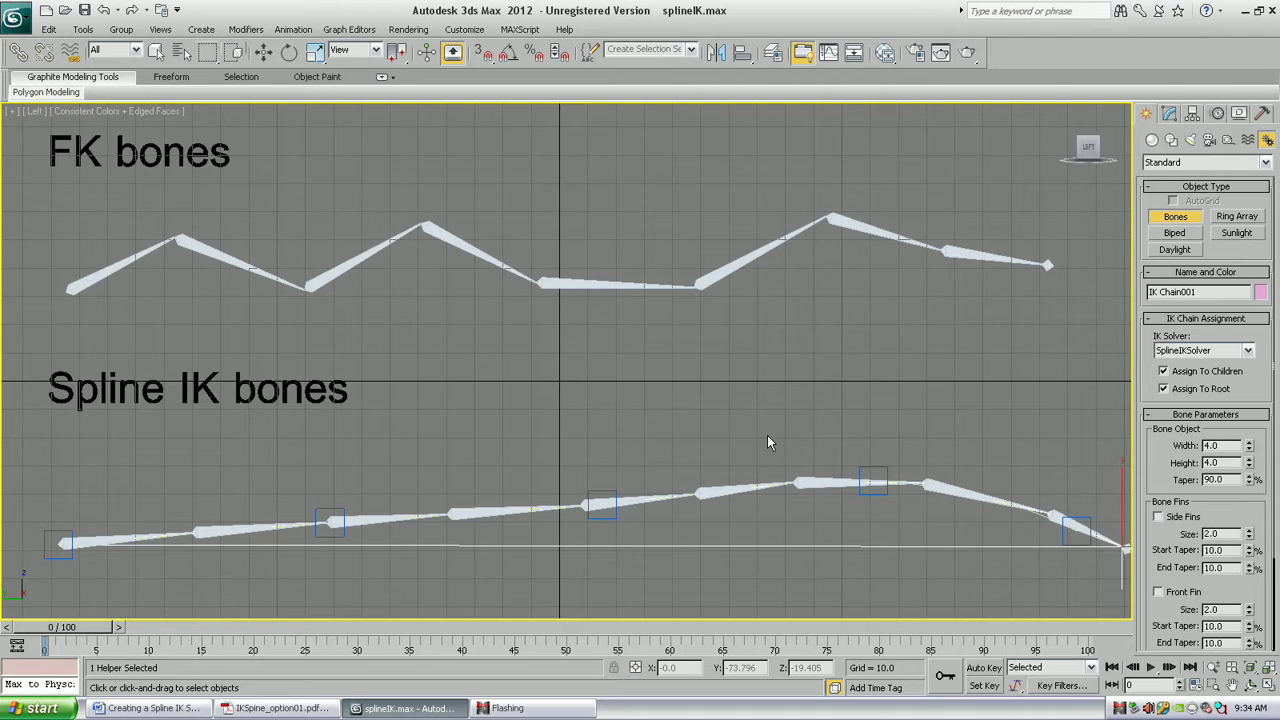
pyautogui.moveTo(766, 435); pyautogui.dragTo(743, 437, button='middle')
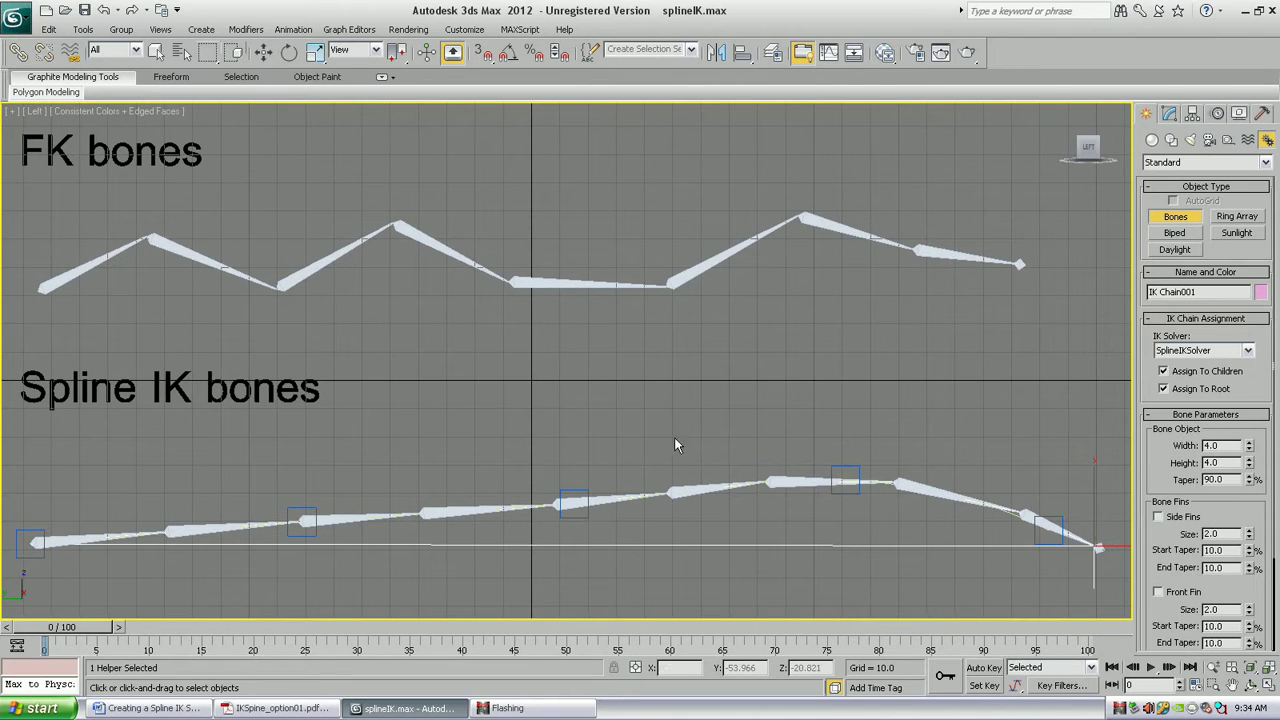
pyautogui.rightClick(80, 278)
pyautogui.click(76, 267)
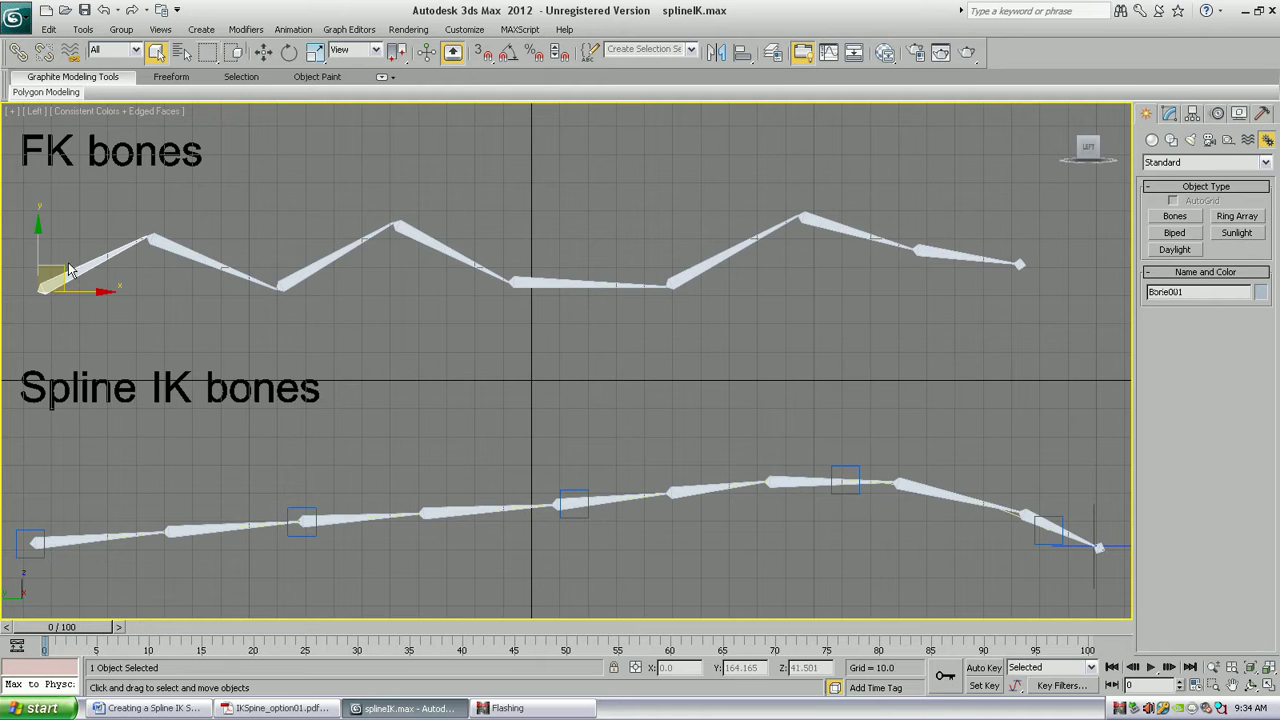
pyautogui.press('w')
pyautogui.moveTo(66, 266)
pyautogui.mouseDown()
pyautogui.moveTo(45, 268)
pyautogui.moveTo(57, 250)
pyautogui.moveTo(52, 276)
pyautogui.mouseUp()
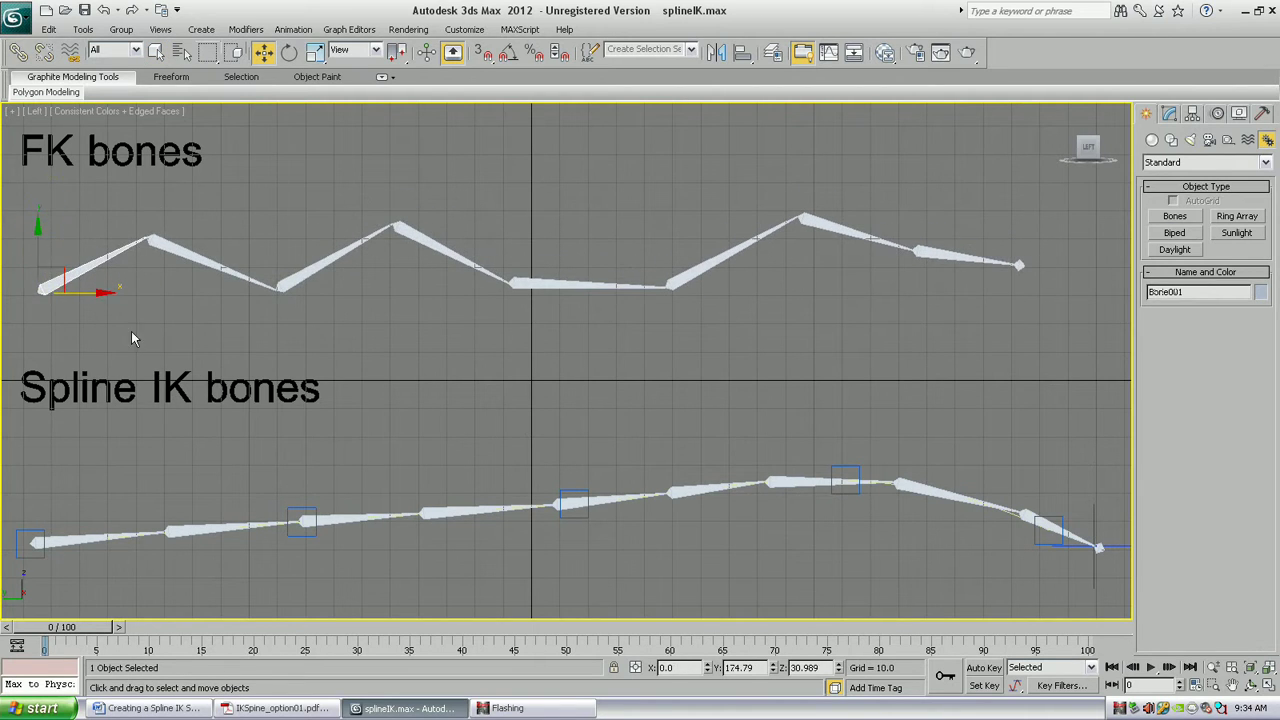
pyautogui.click(33, 540)
pyautogui.moveTo(50, 536)
pyautogui.mouseDown()
pyautogui.moveTo(50, 507)
pyautogui.moveTo(77, 520)
pyautogui.moveTo(30, 516)
pyautogui.moveTo(58, 513)
pyautogui.mouseUp()
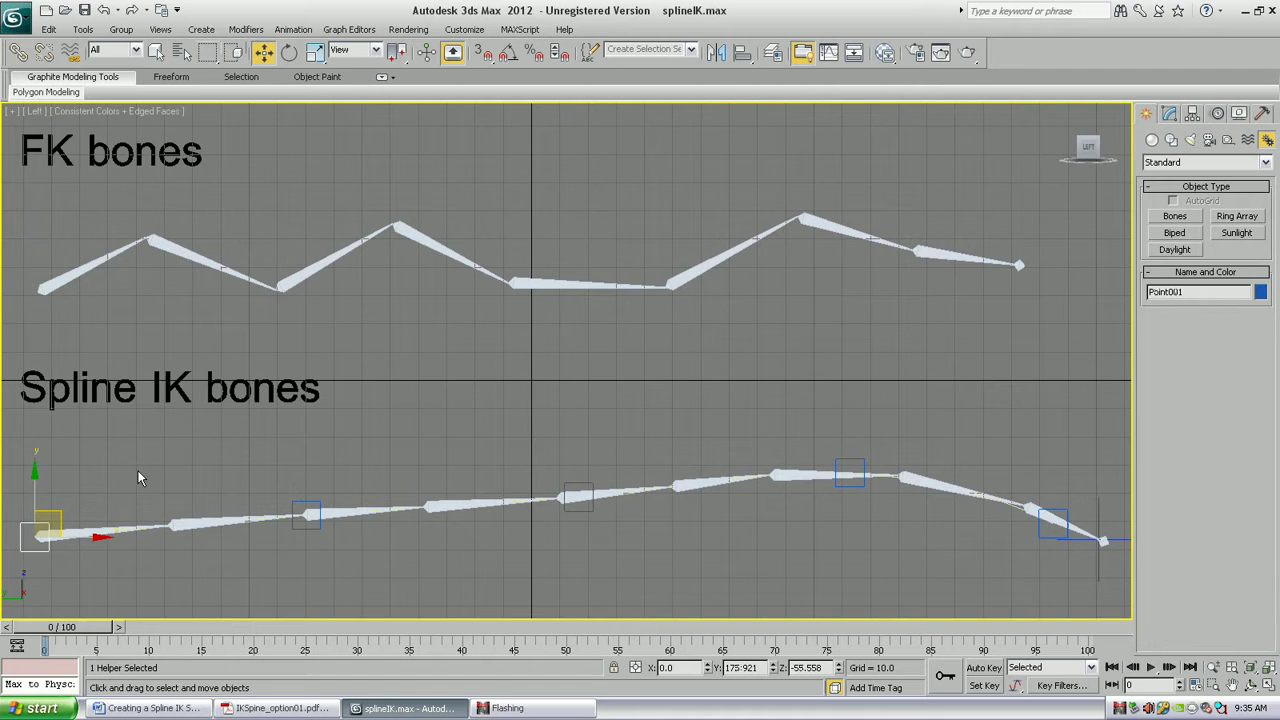
# Rotate and move the FK chain's second bone, Bone005 and the next bone to bend its tail.
pyautogui.click(201, 258)
pyautogui.press('e')
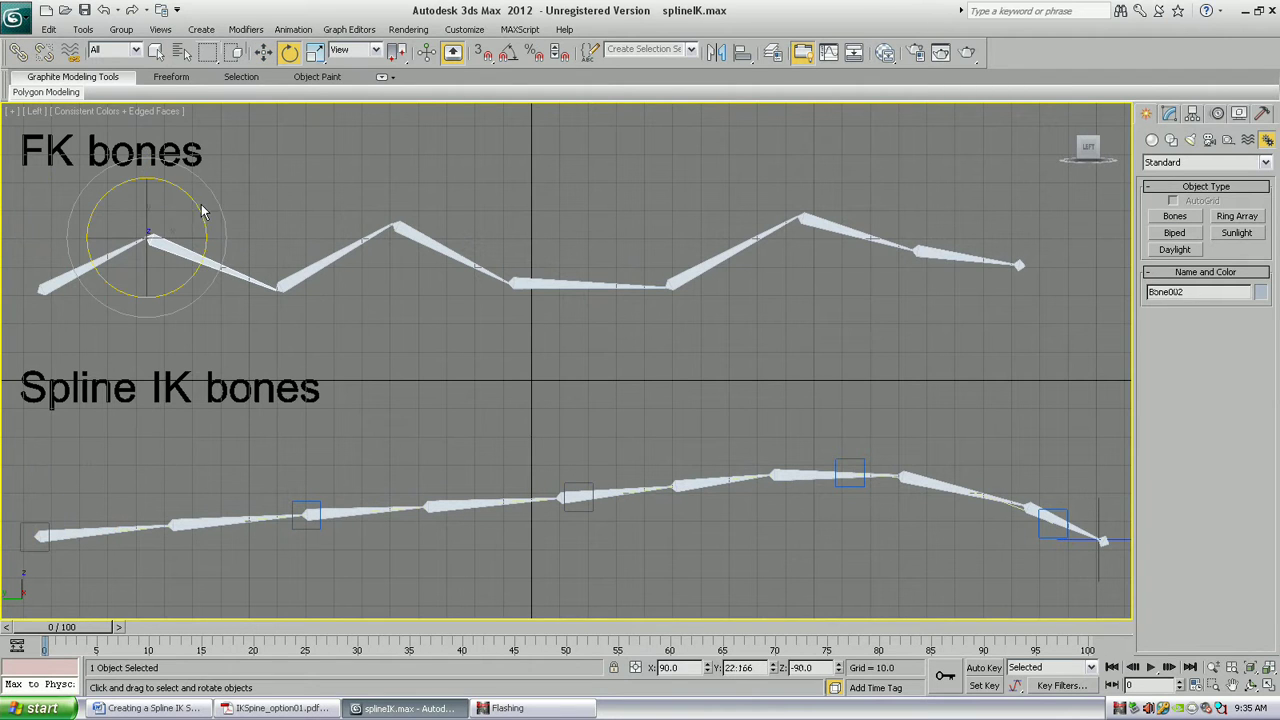
pyautogui.moveTo(200, 212)
pyautogui.mouseDown()
pyautogui.moveTo(203, 223)
pyautogui.moveTo(206, 207)
pyautogui.mouseUp()
pyautogui.click(575, 275)
pyautogui.moveTo(568, 250)
pyautogui.mouseDown()
pyautogui.moveTo(563, 271)
pyautogui.moveTo(543, 274)
pyautogui.moveTo(549, 257)
pyautogui.mouseUp()
pyautogui.click(695, 250)
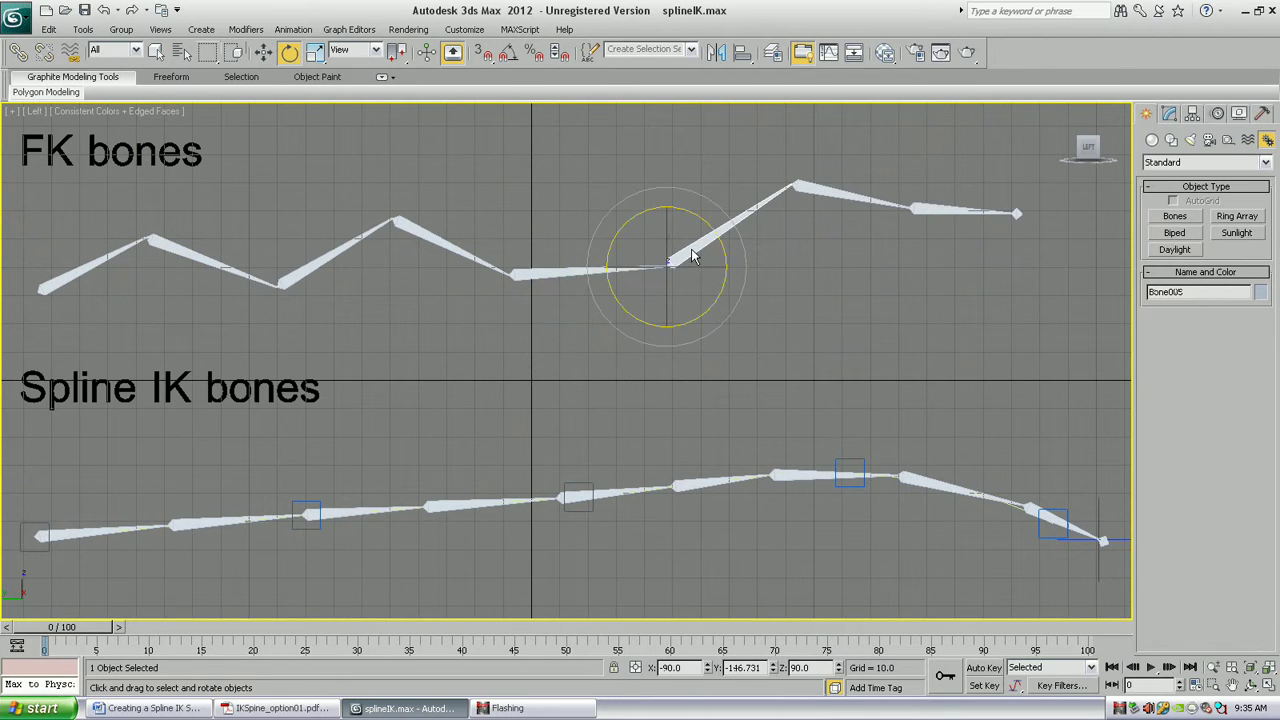
pyautogui.press('w')
pyautogui.moveTo(697, 250)
pyautogui.mouseDown()
pyautogui.moveTo(695, 292)
pyautogui.moveTo(684, 261)
pyautogui.mouseUp()
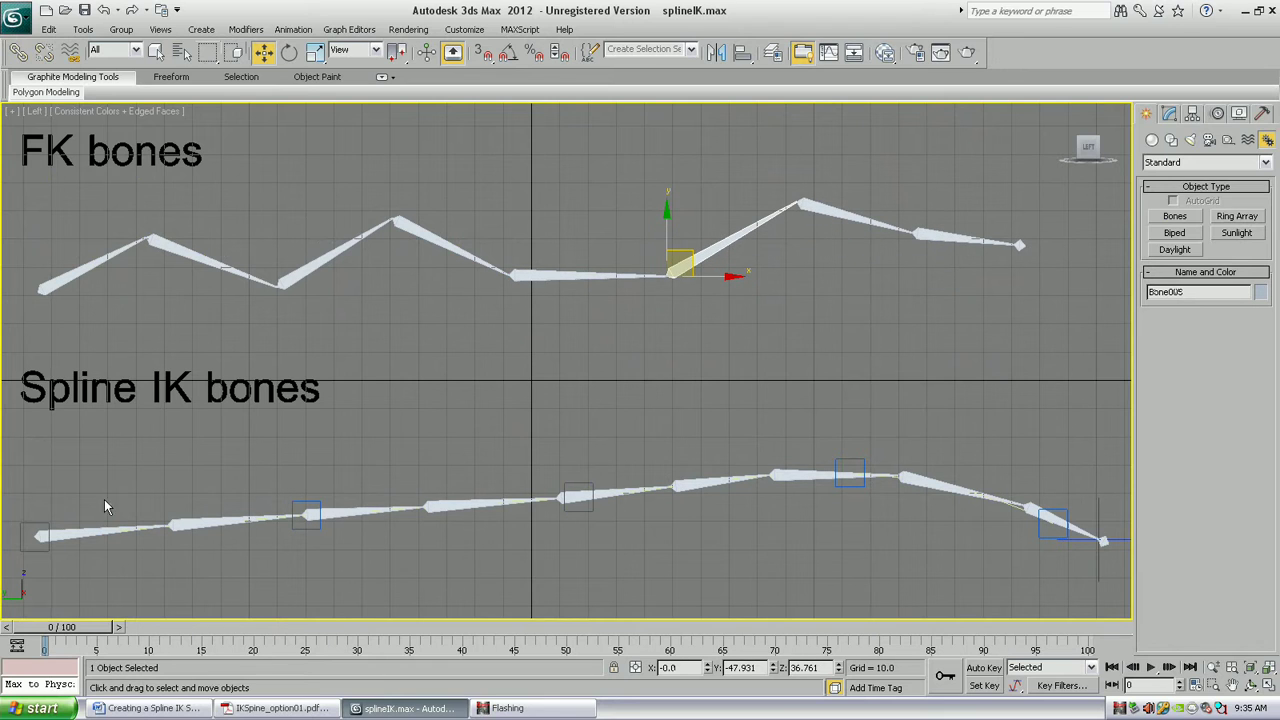
# Raise the middle, end and in-between helpers to lift the Spline IK chain into a peak.
pyautogui.click(576, 492)
pyautogui.moveTo(597, 474); pyautogui.dragTo(584, 447)
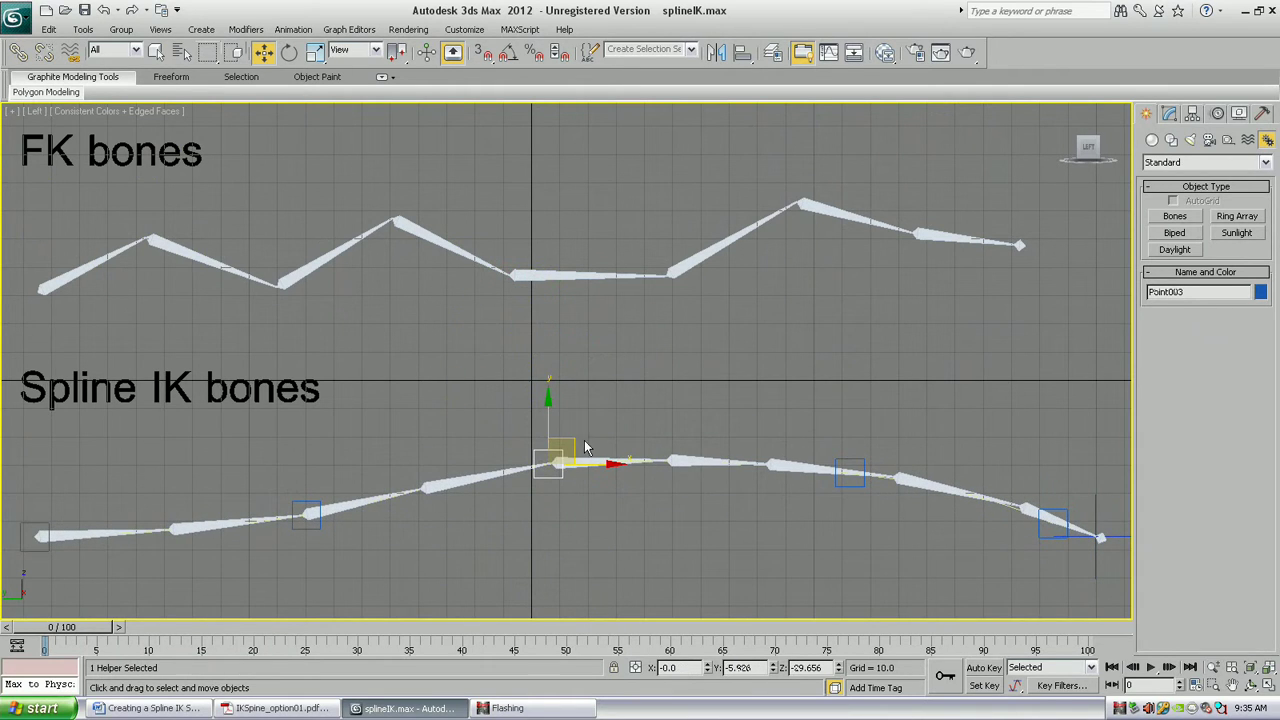
pyautogui.click(1062, 528)
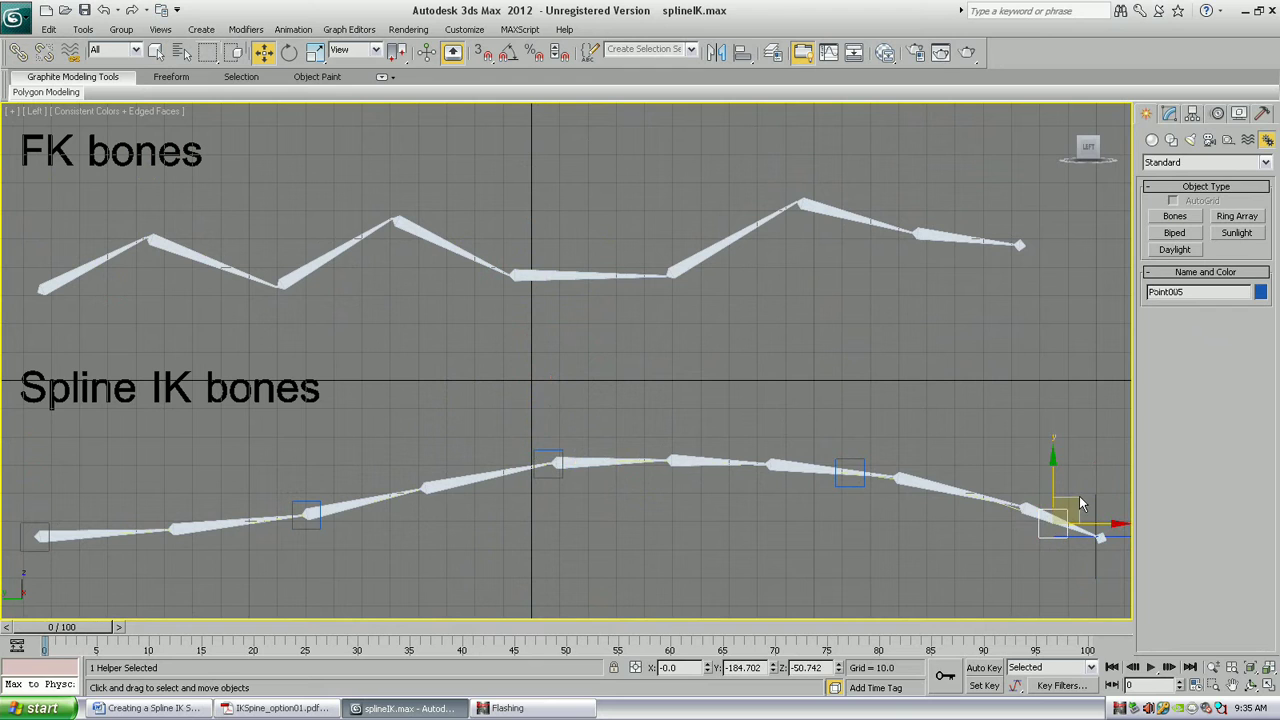
pyautogui.moveTo(1080, 503); pyautogui.dragTo(995, 407)
pyautogui.click(862, 485)
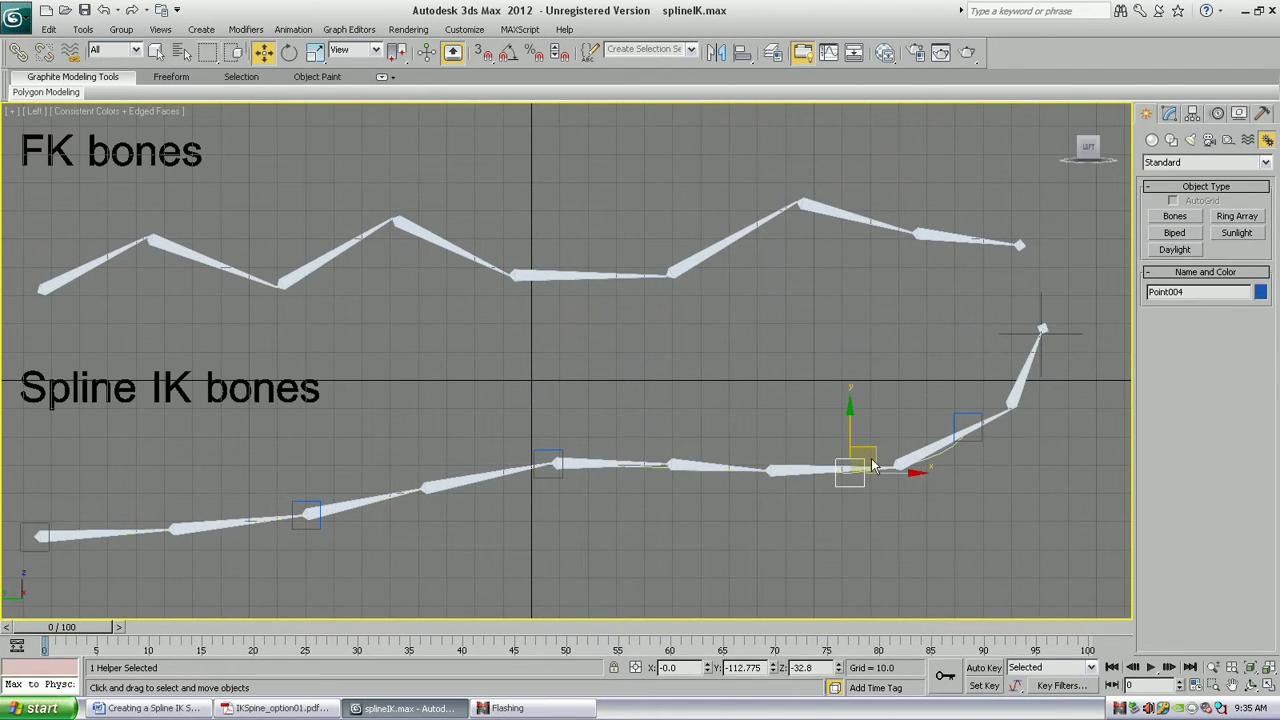
pyautogui.moveTo(873, 455); pyautogui.dragTo(800, 328)
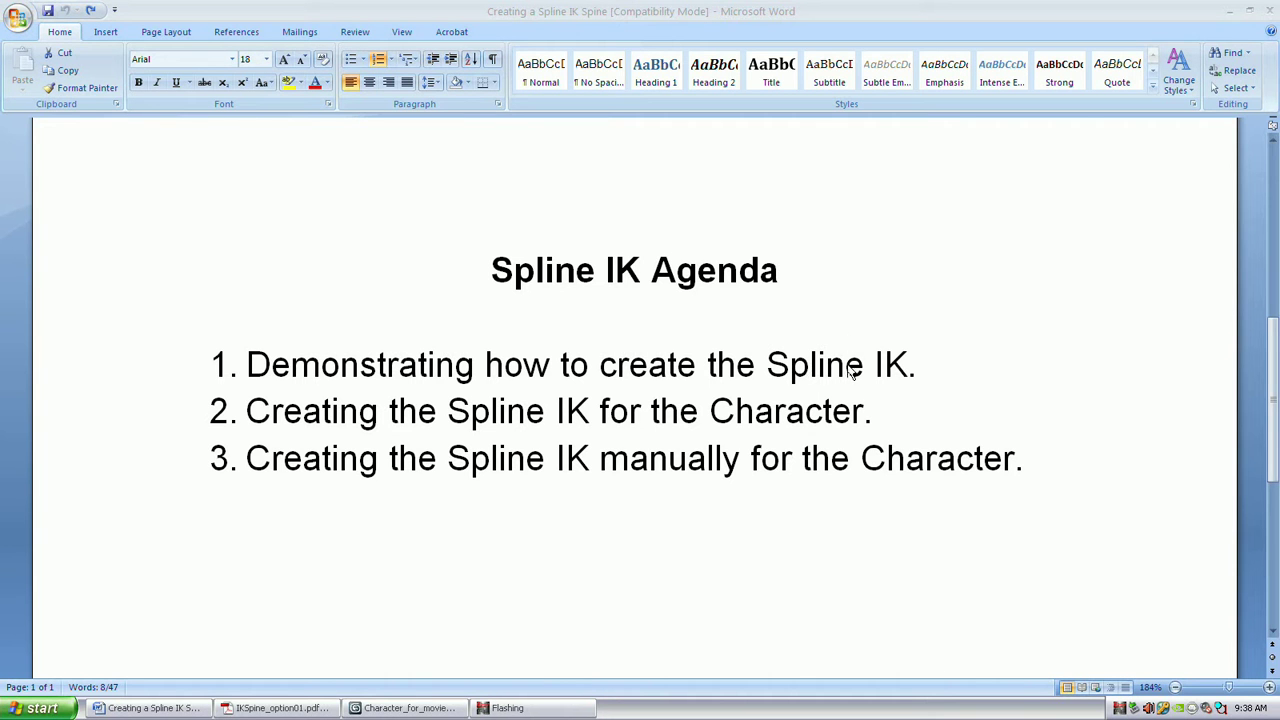
# Highlight agenda item 2, Creating the Spline IK for the Character, in Word.
pyautogui.tripleClick(890, 424)
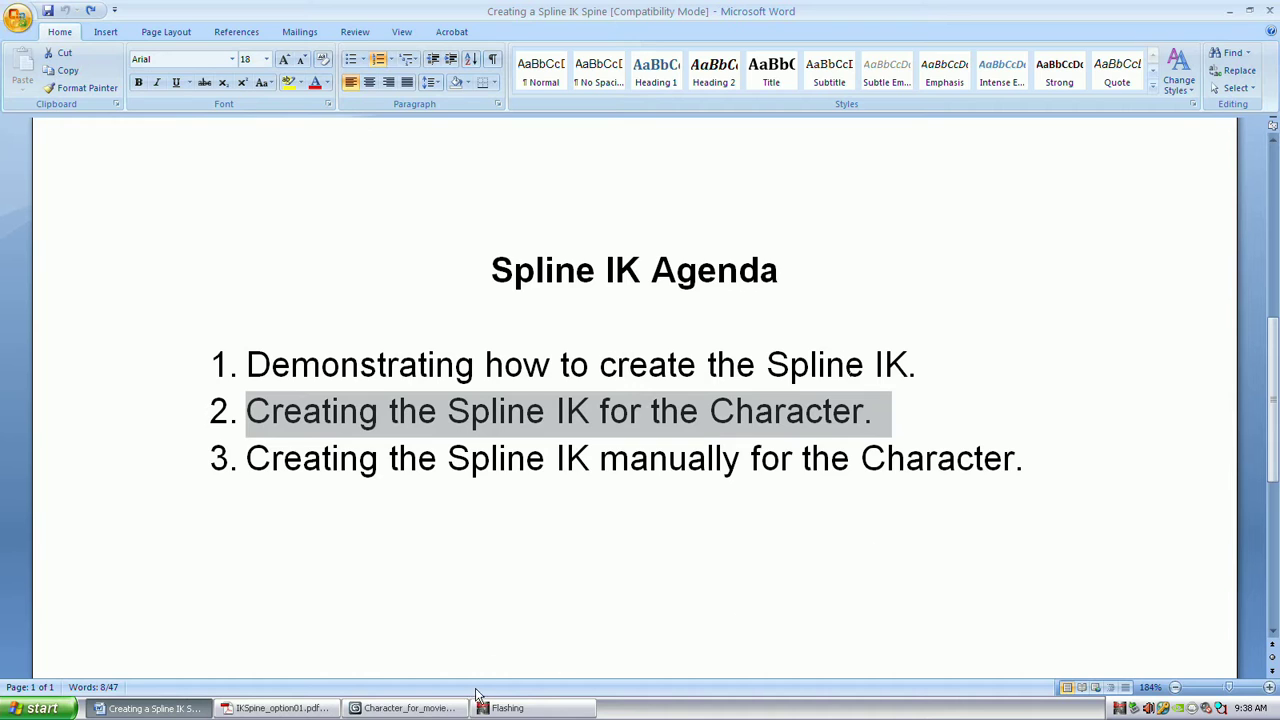
# Switch to the character scene and frame it side-on in the Left view.
pyautogui.click(410, 708)
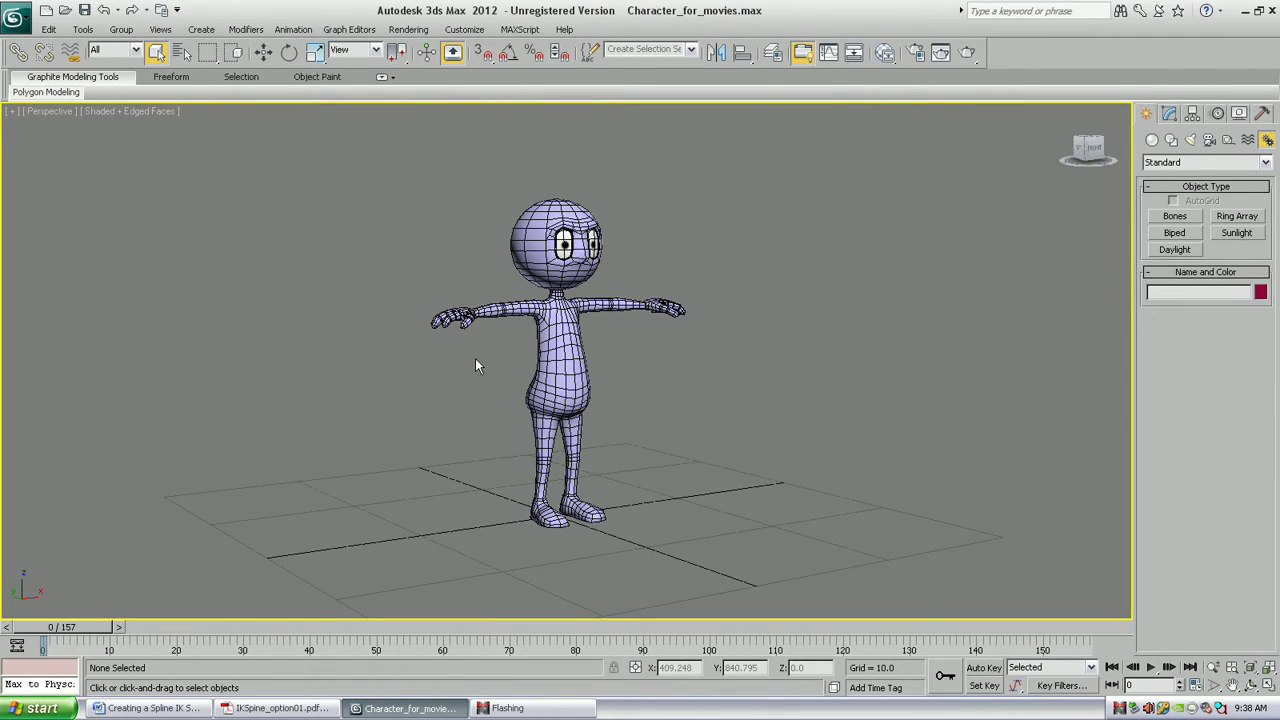
pyautogui.press('l')
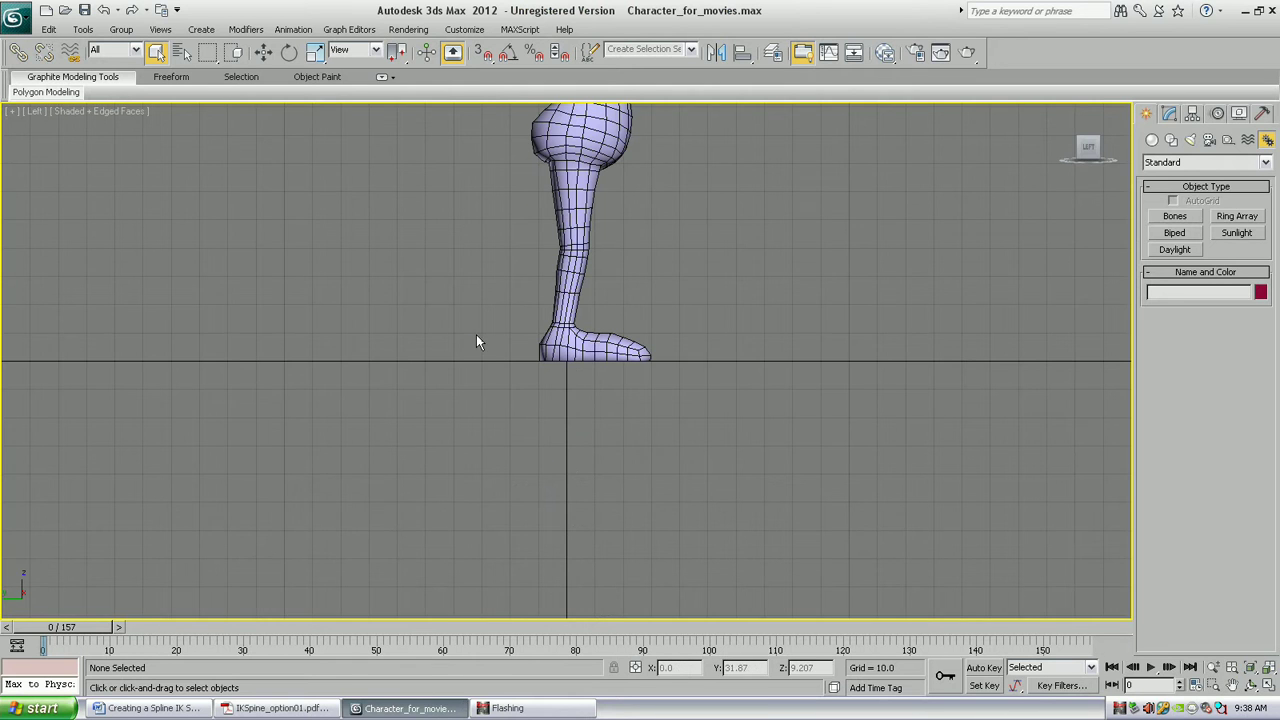
pyautogui.moveTo(576, 324); pyautogui.dragTo(552, 459, button='middle')
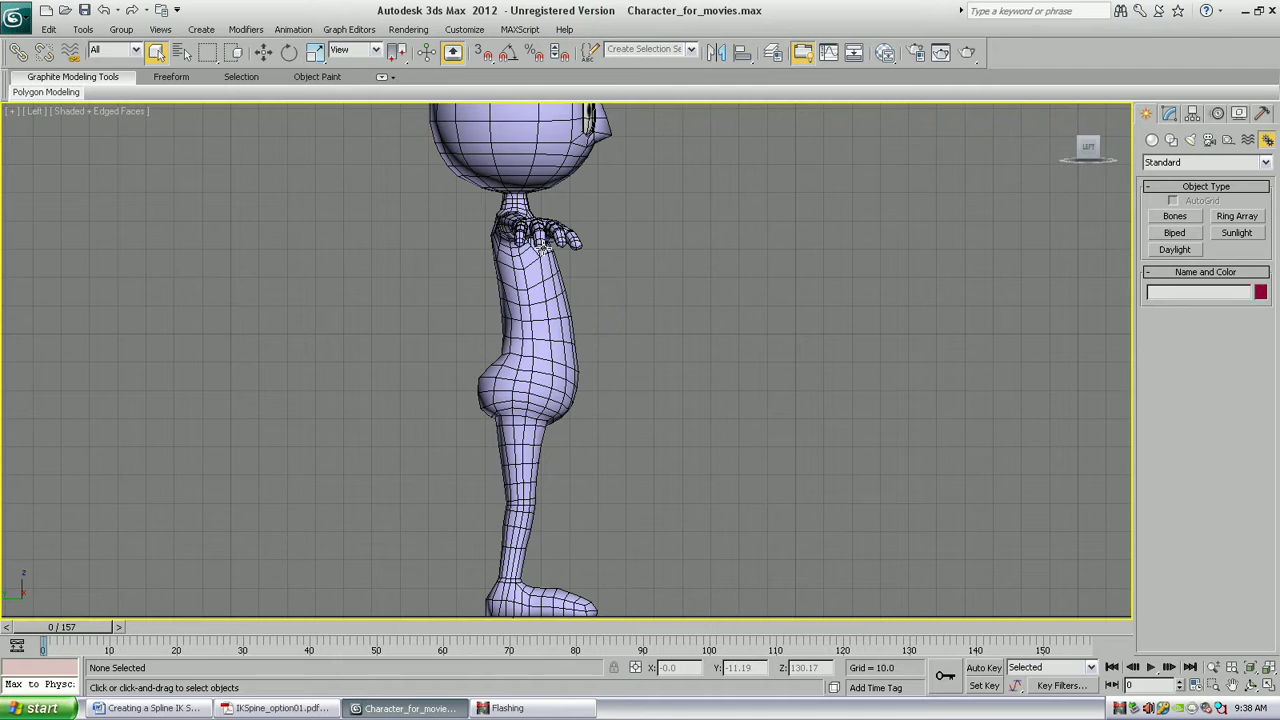
pyautogui.moveTo(543, 248); pyautogui.dragTo(534, 332, button='middle')
pyautogui.scroll(4, 534, 332)
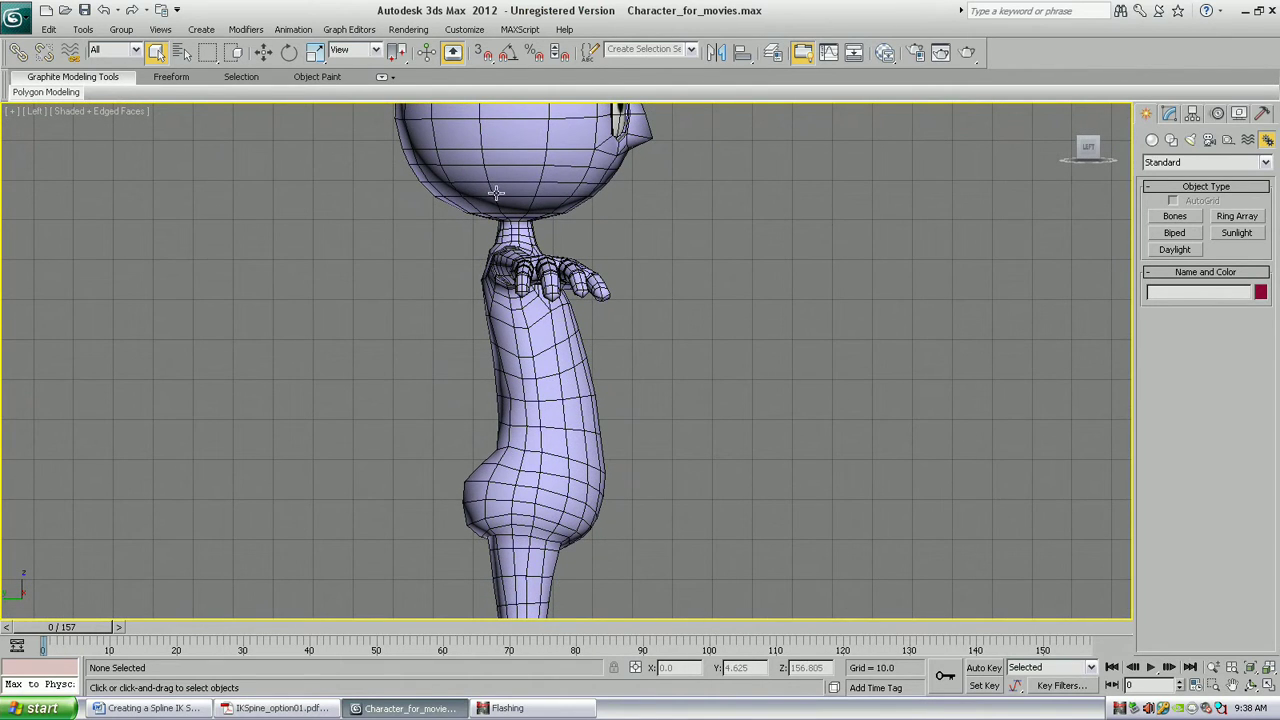
# Enable Viewport Clipping and clip away the near arm to expose the shoulder.
pyautogui.click(35, 111)
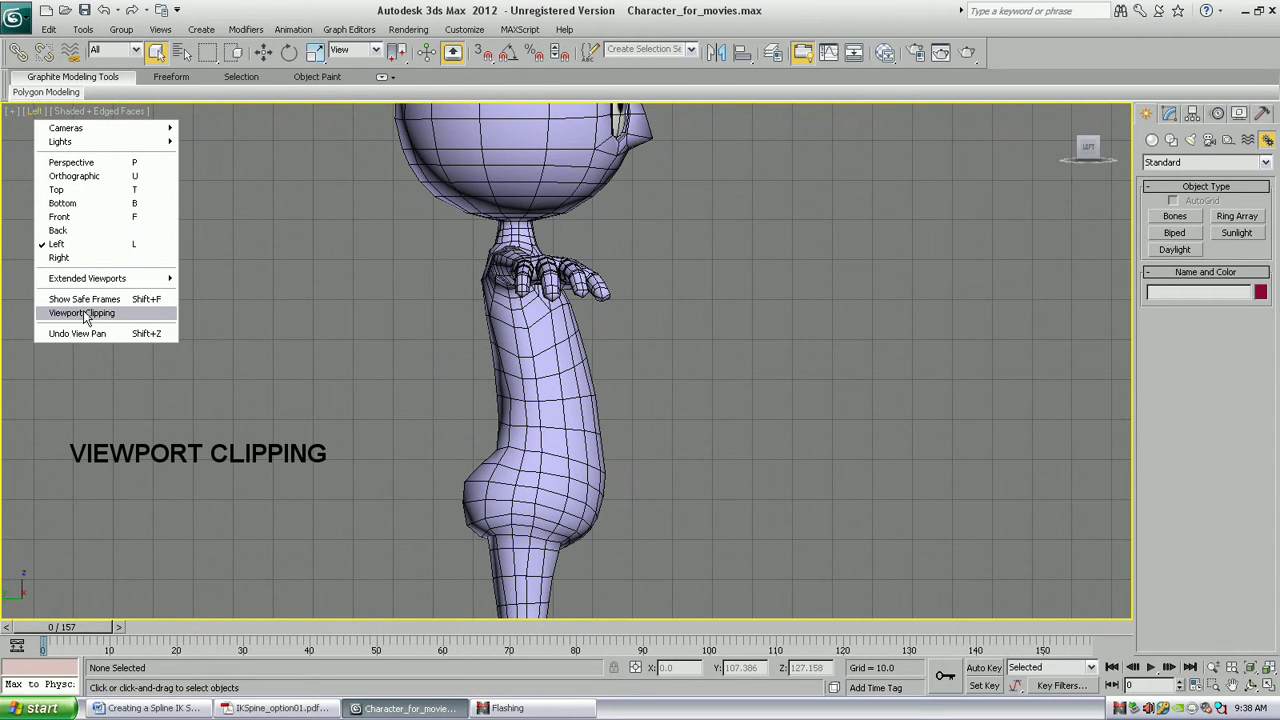
pyautogui.click(72, 315)
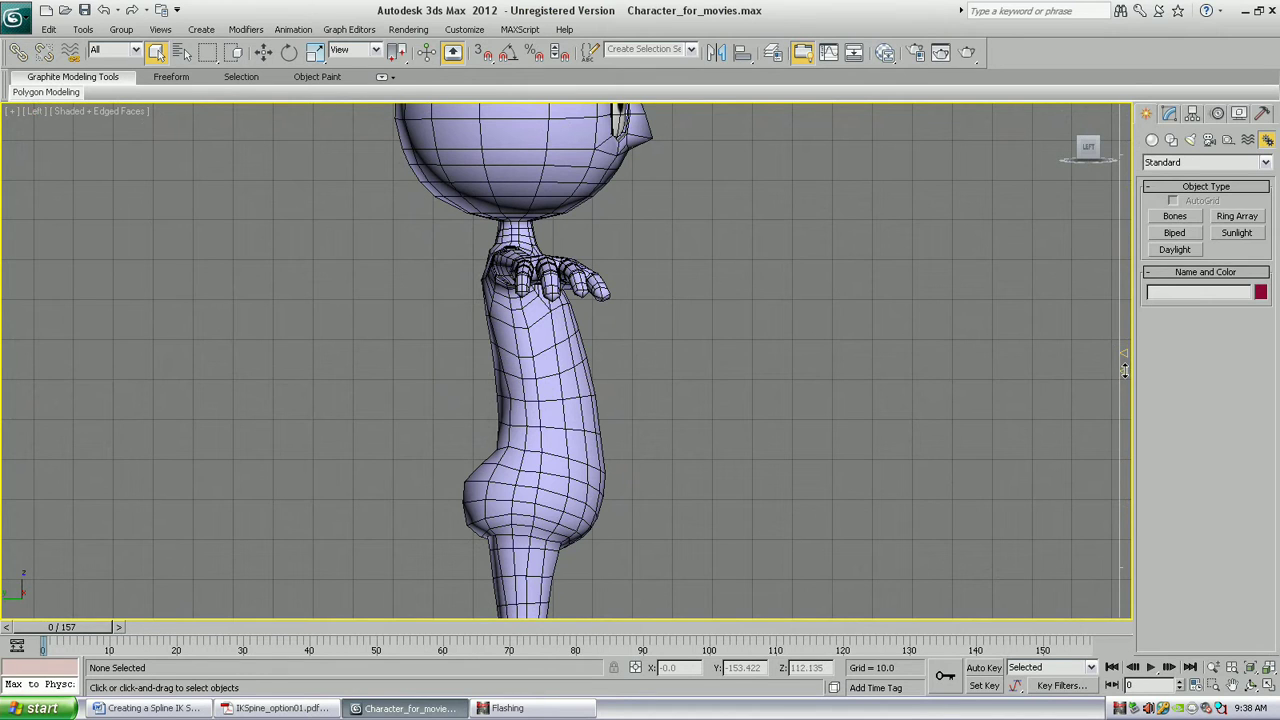
pyautogui.moveTo(1124, 370); pyautogui.dragTo(1124, 362)
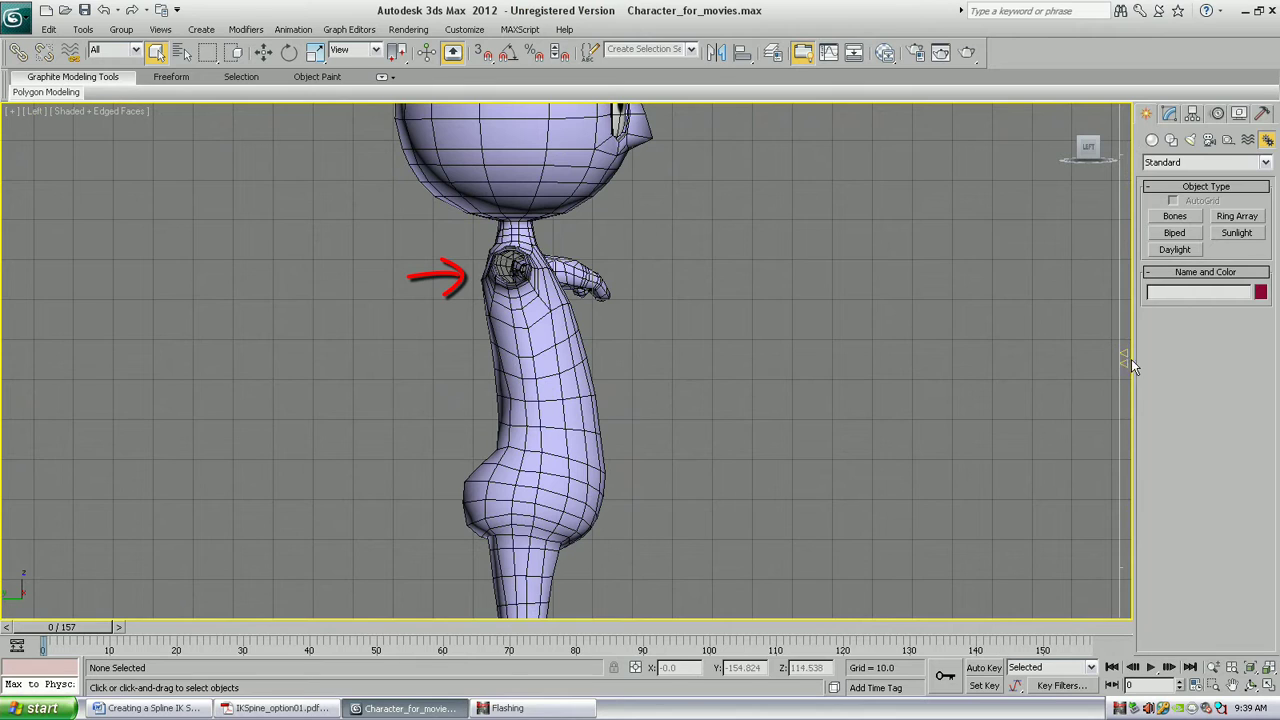
pyautogui.moveTo(1124, 350); pyautogui.dragTo(1124, 359)
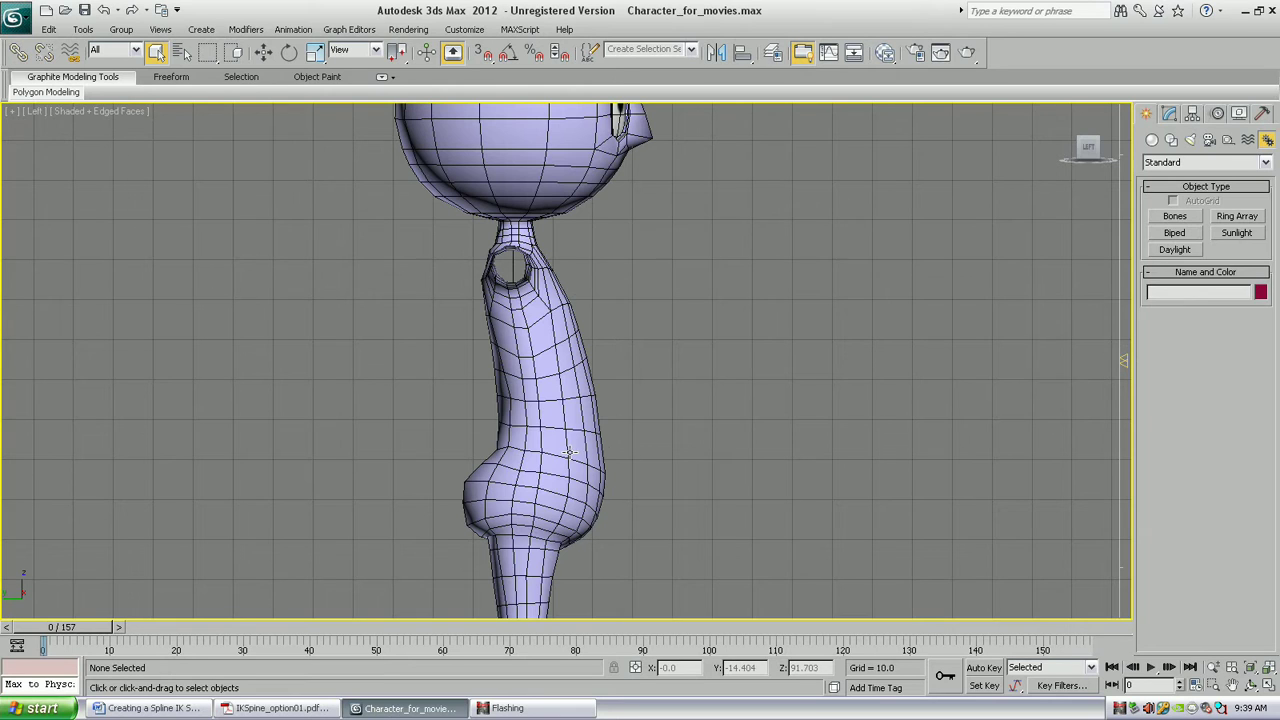
# Make the character mesh see-through with Alt+X, deselect it, and start Bones creation.
pyautogui.click(569, 452)
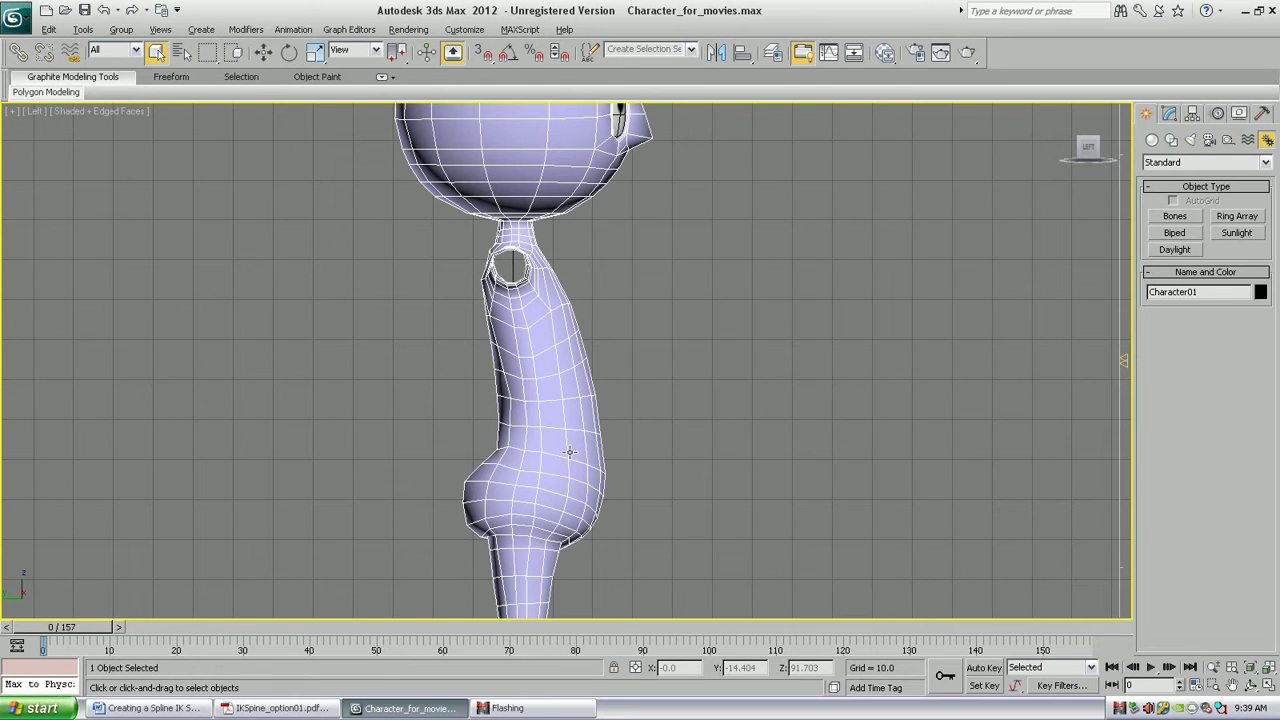
pyautogui.hotkey('alt', 'x')
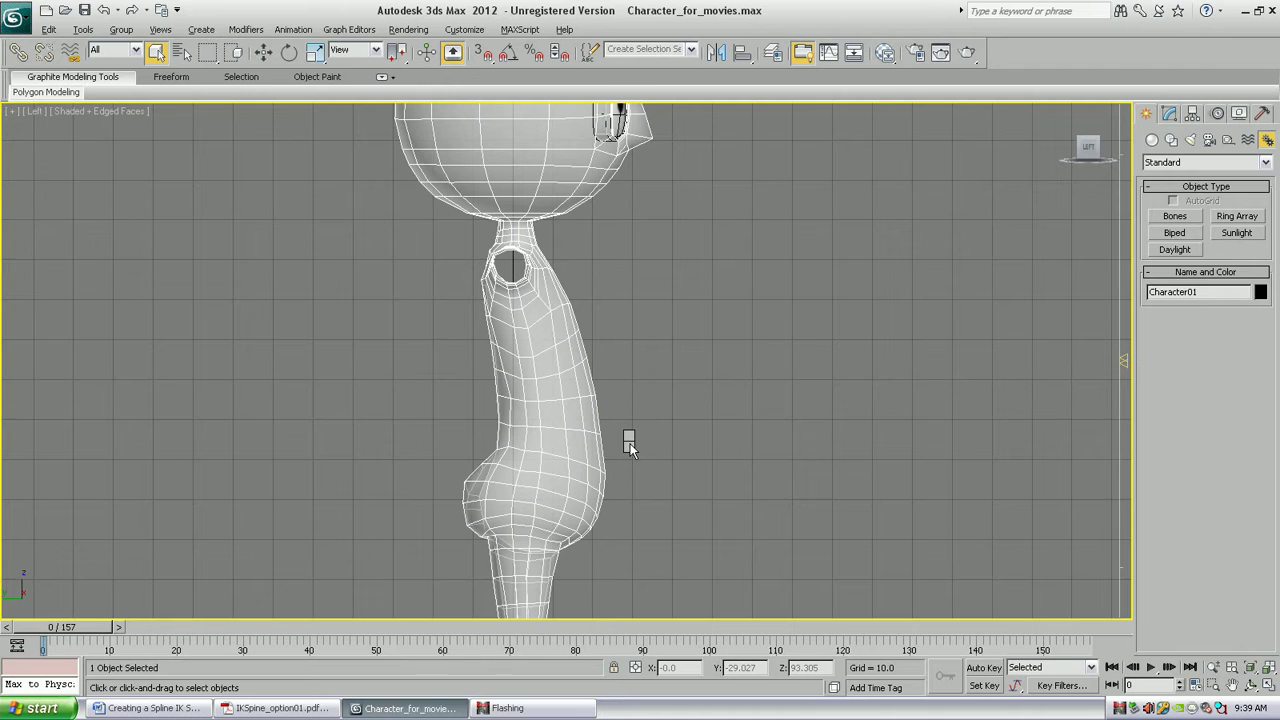
pyautogui.click(670, 358)
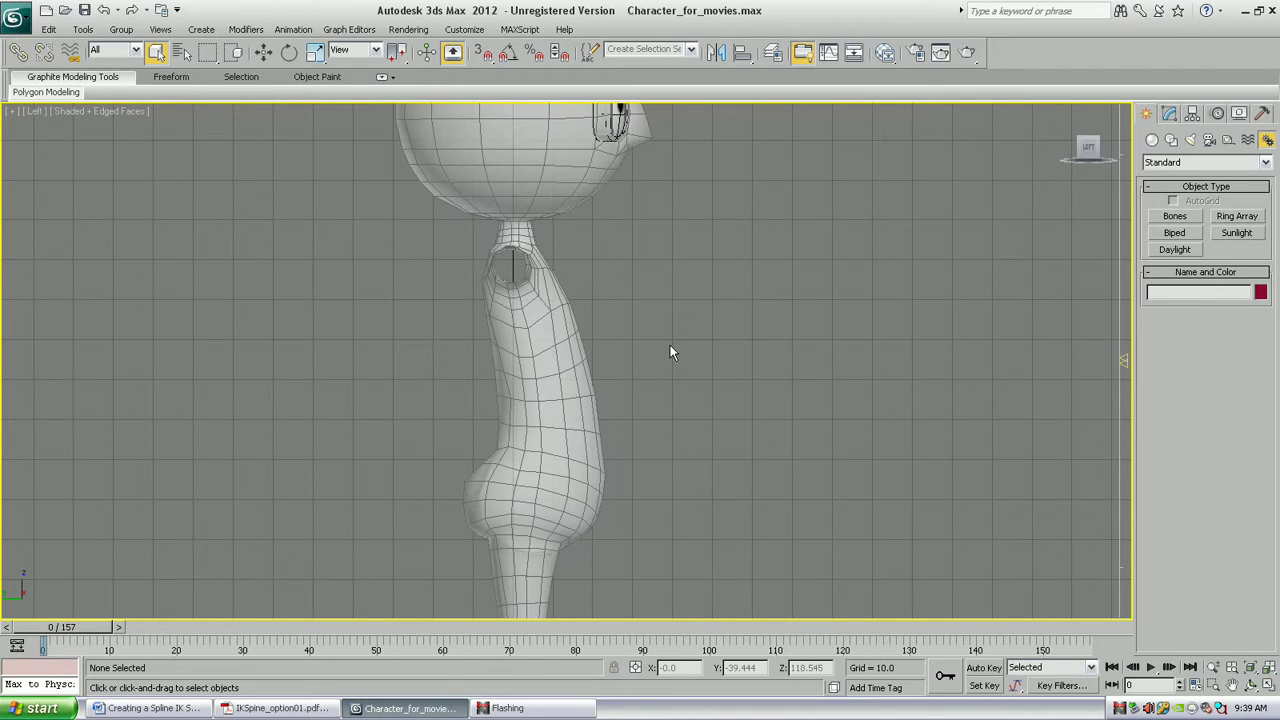
pyautogui.click(1175, 217)
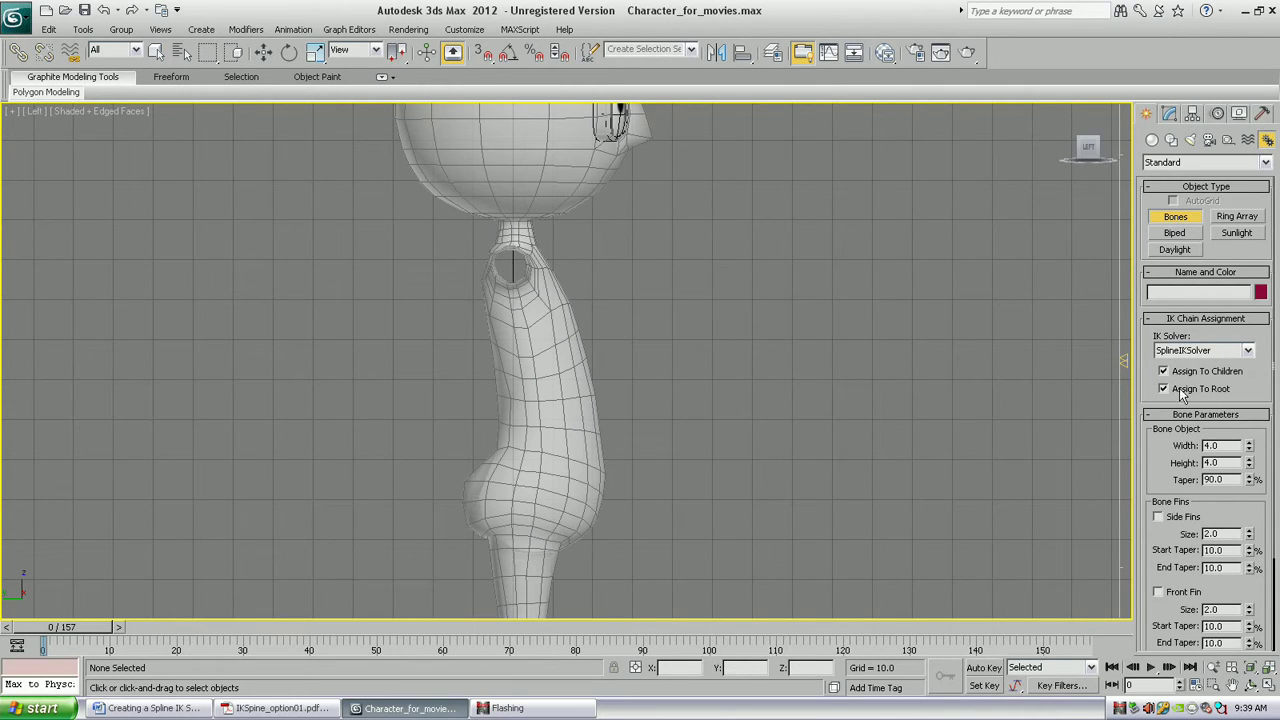
# Build a spine bone chain from the hip up through the torso to the neck.
pyautogui.click(540, 459)
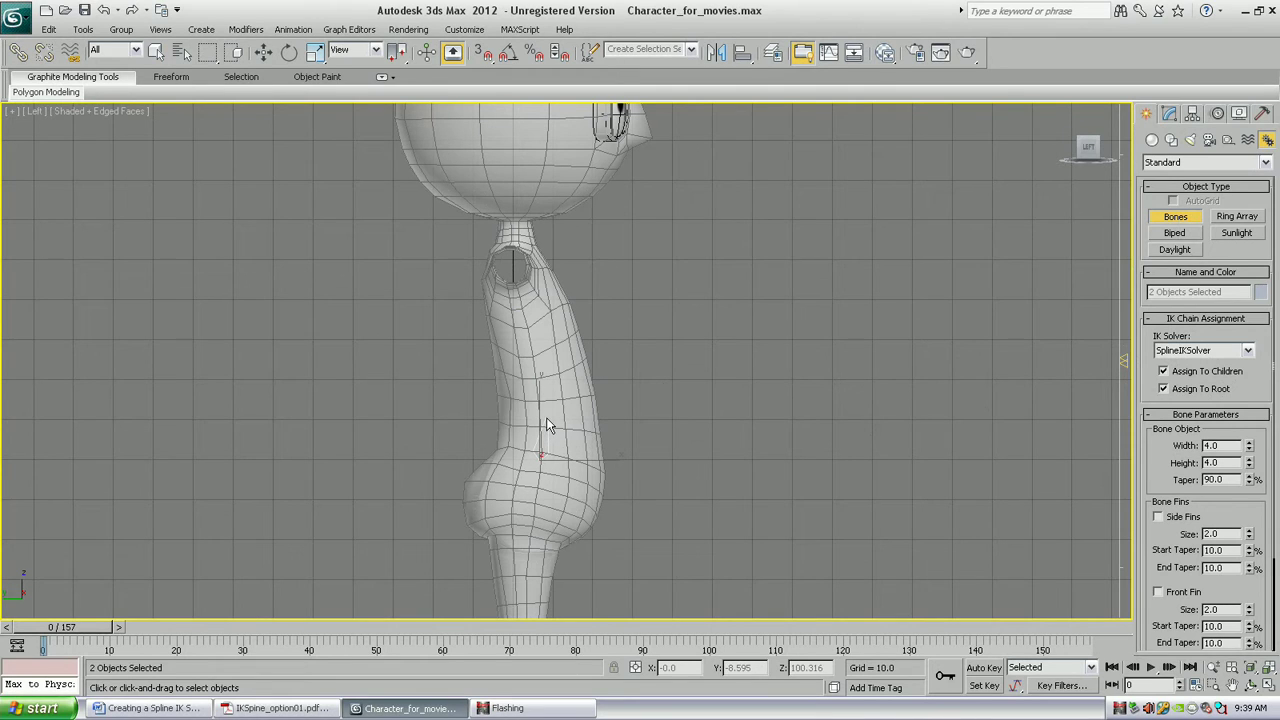
pyautogui.click(549, 401)
pyautogui.click(543, 372)
pyautogui.click(537, 343)
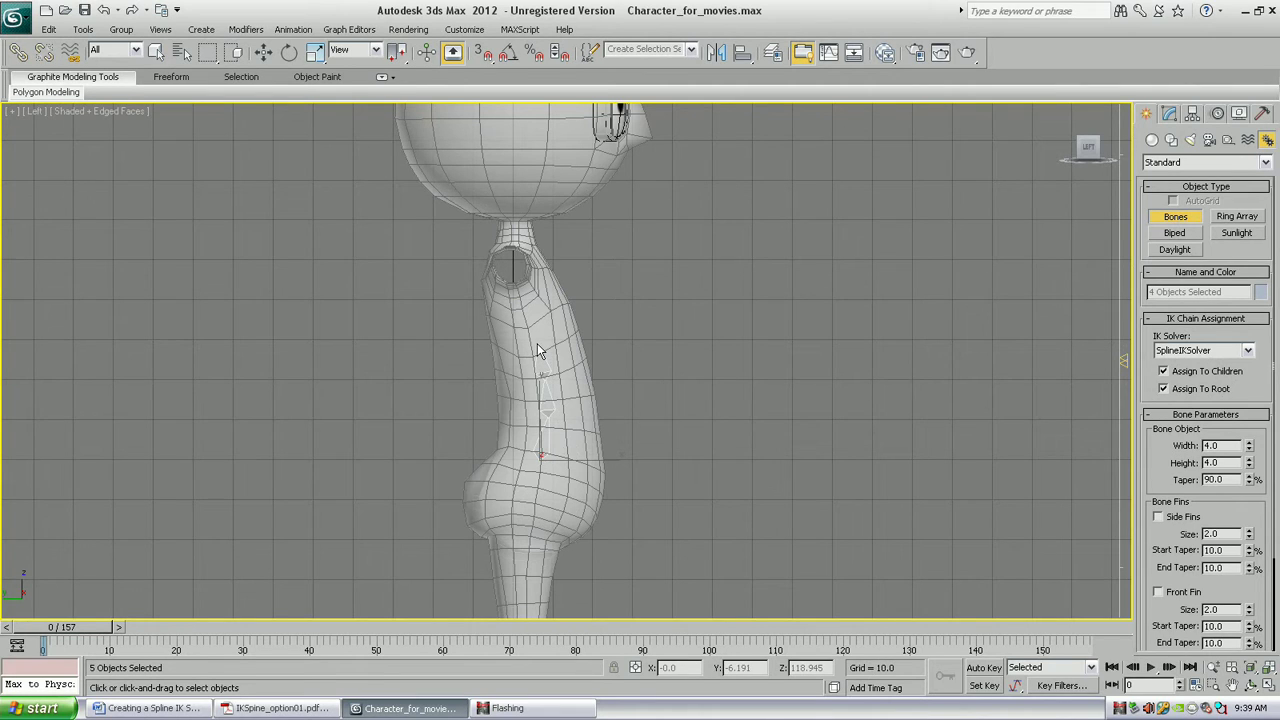
pyautogui.click(516, 248)
# Finish the chain and create Spline_IK with 3 spline knots and box helpers.
pyautogui.rightClick(622, 238)
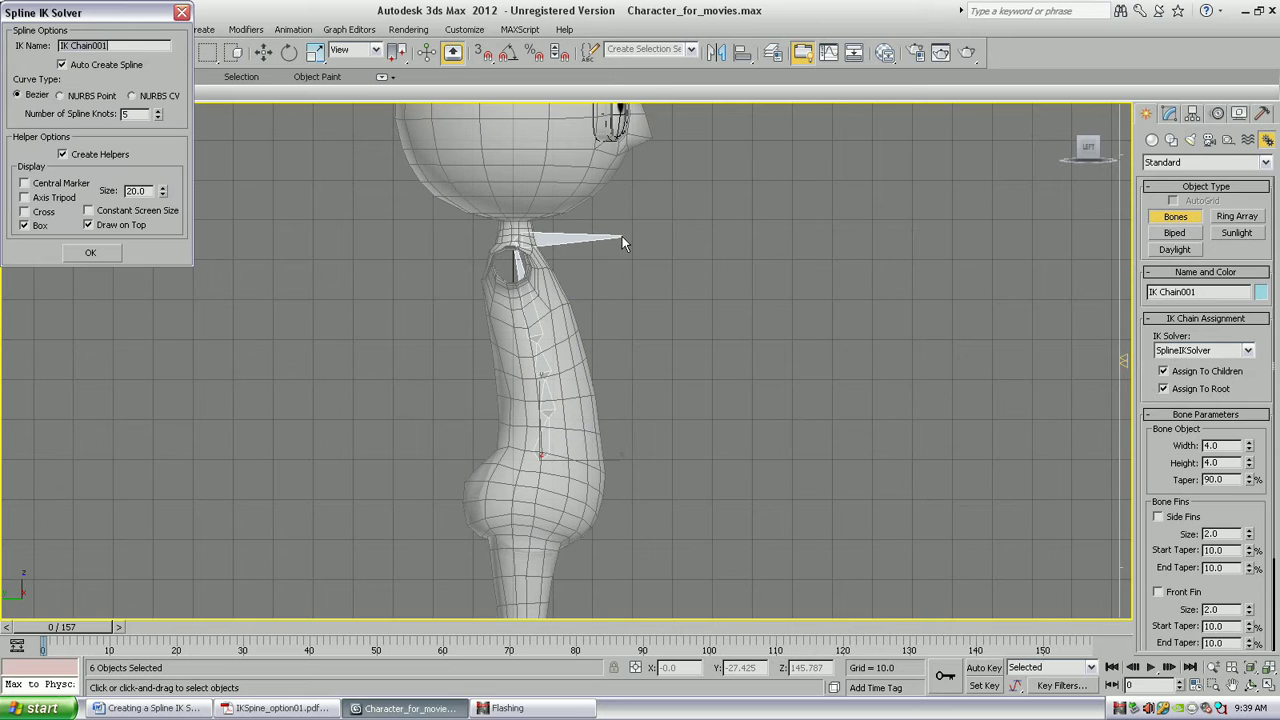
pyautogui.moveTo(115, 8); pyautogui.dragTo(786, 253)
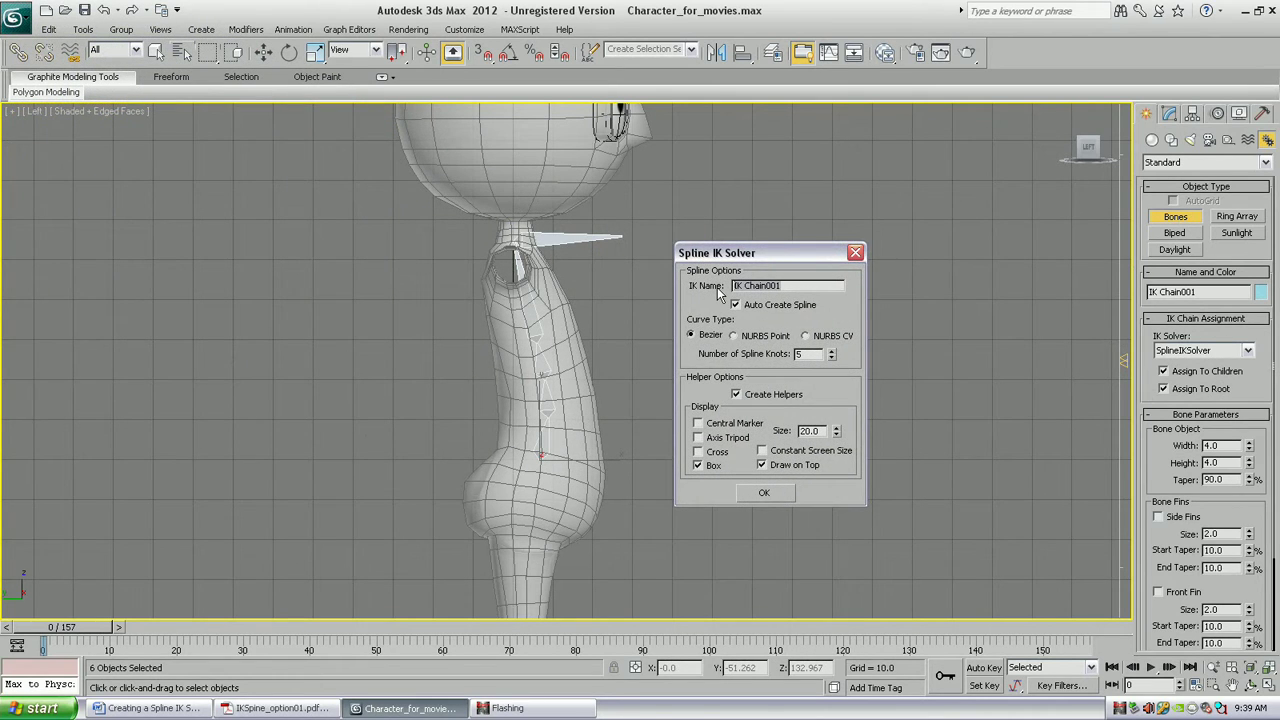
pyautogui.write('Spline_IK')
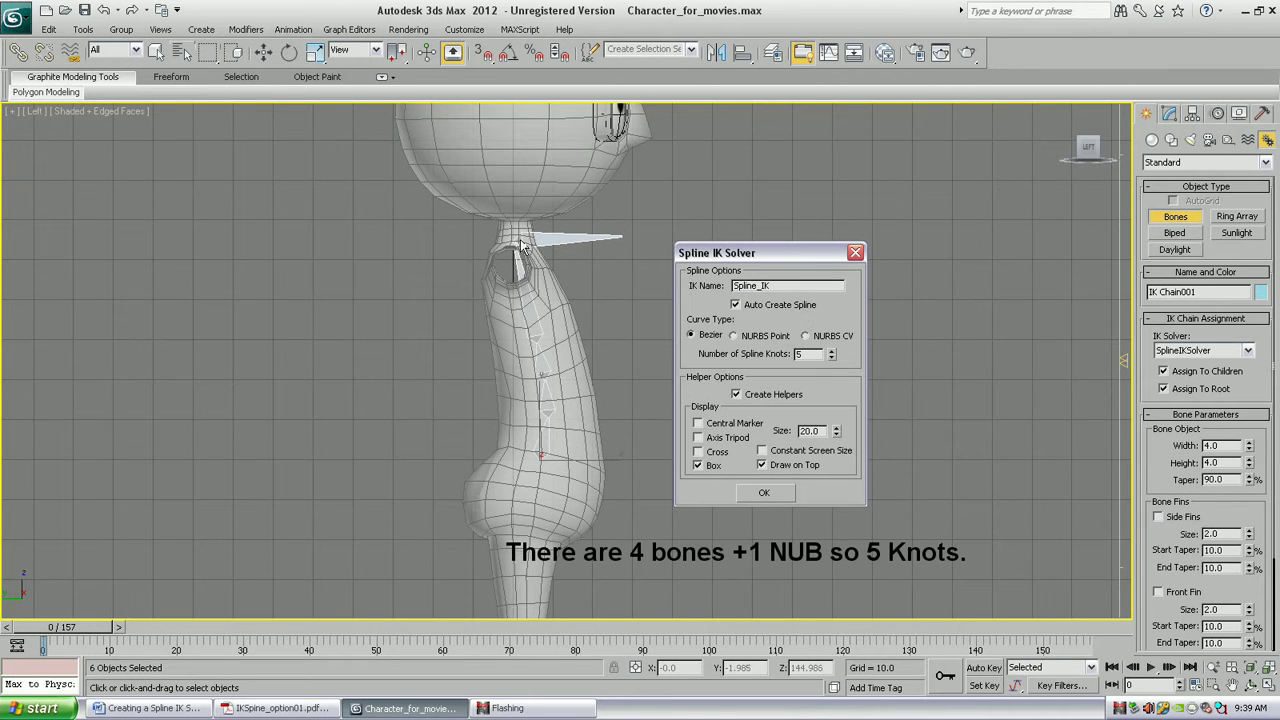
pyautogui.doubleClick(800, 354)
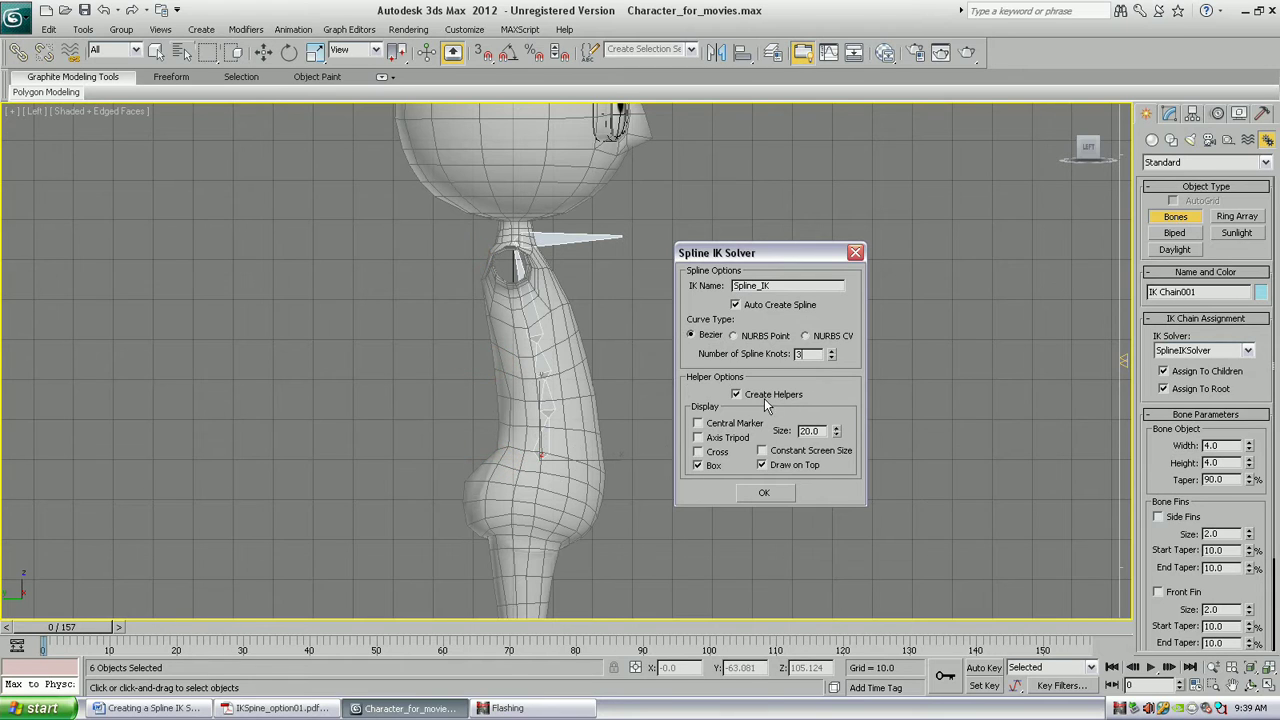
pyautogui.click(760, 493)
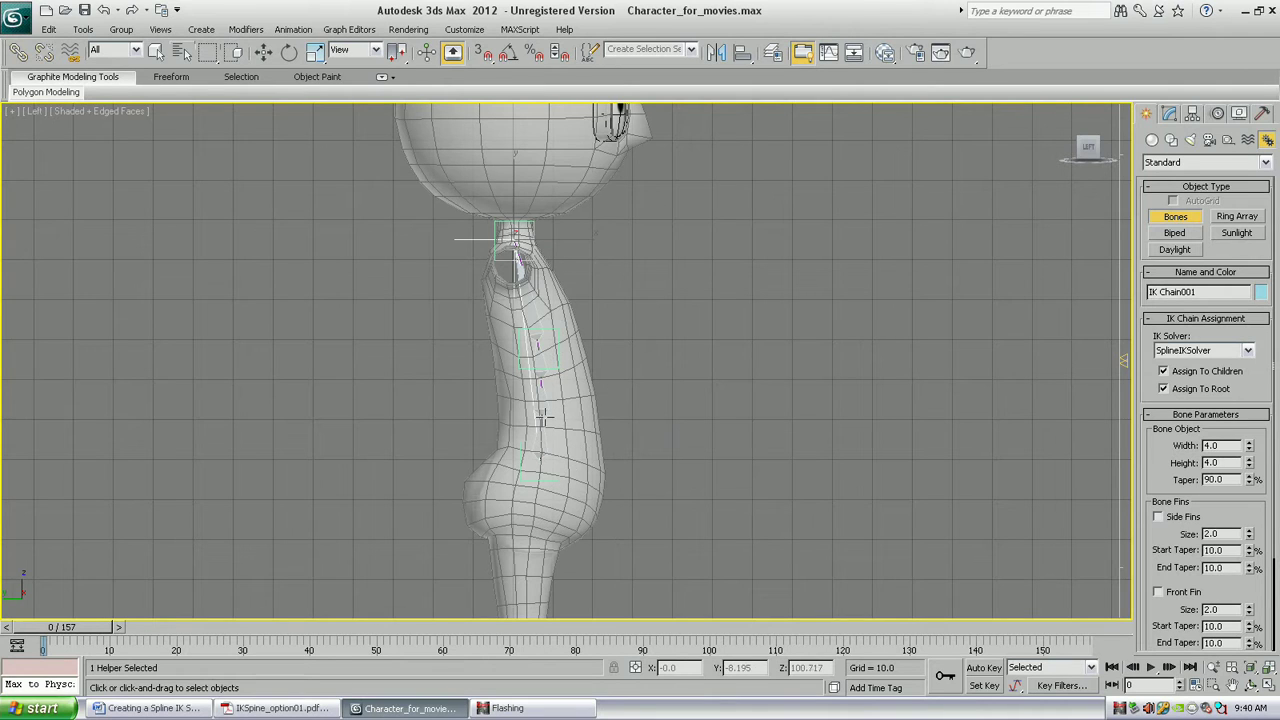
pyautogui.rightClick(555, 479)
pyautogui.click(556, 481)
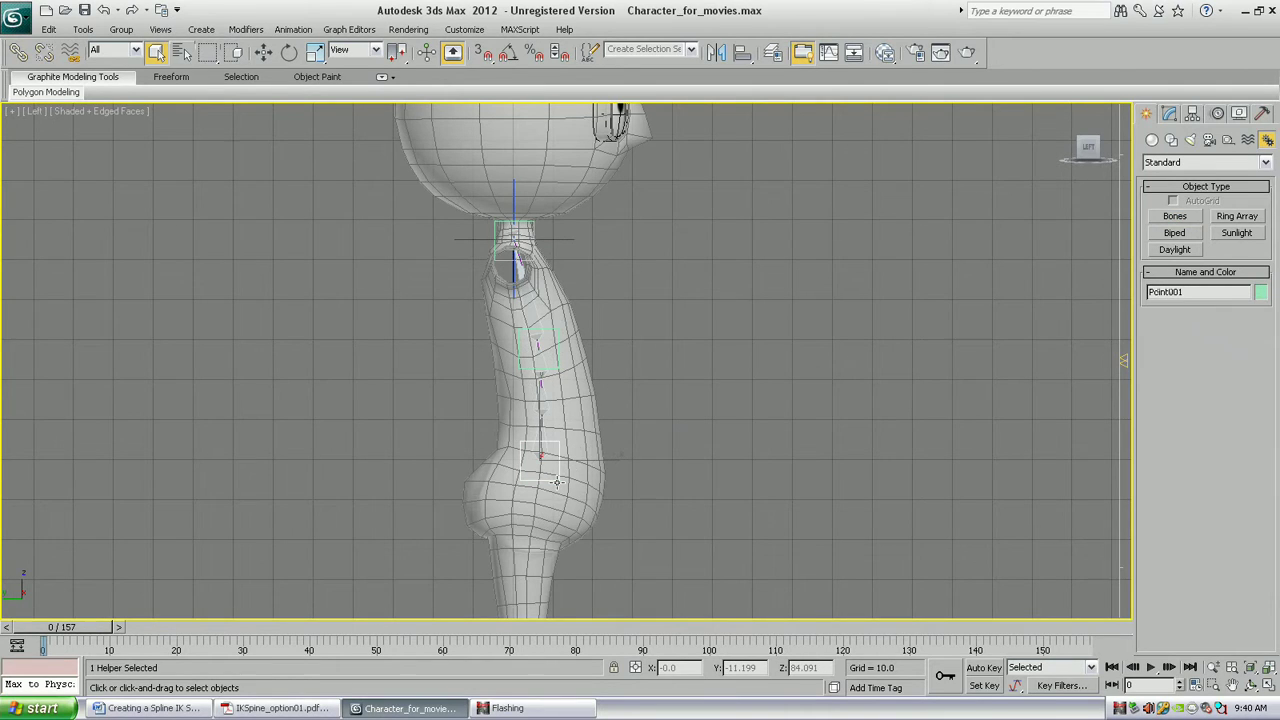
pyautogui.press('w')
pyautogui.moveTo(578, 461); pyautogui.dragTo(742, 474)
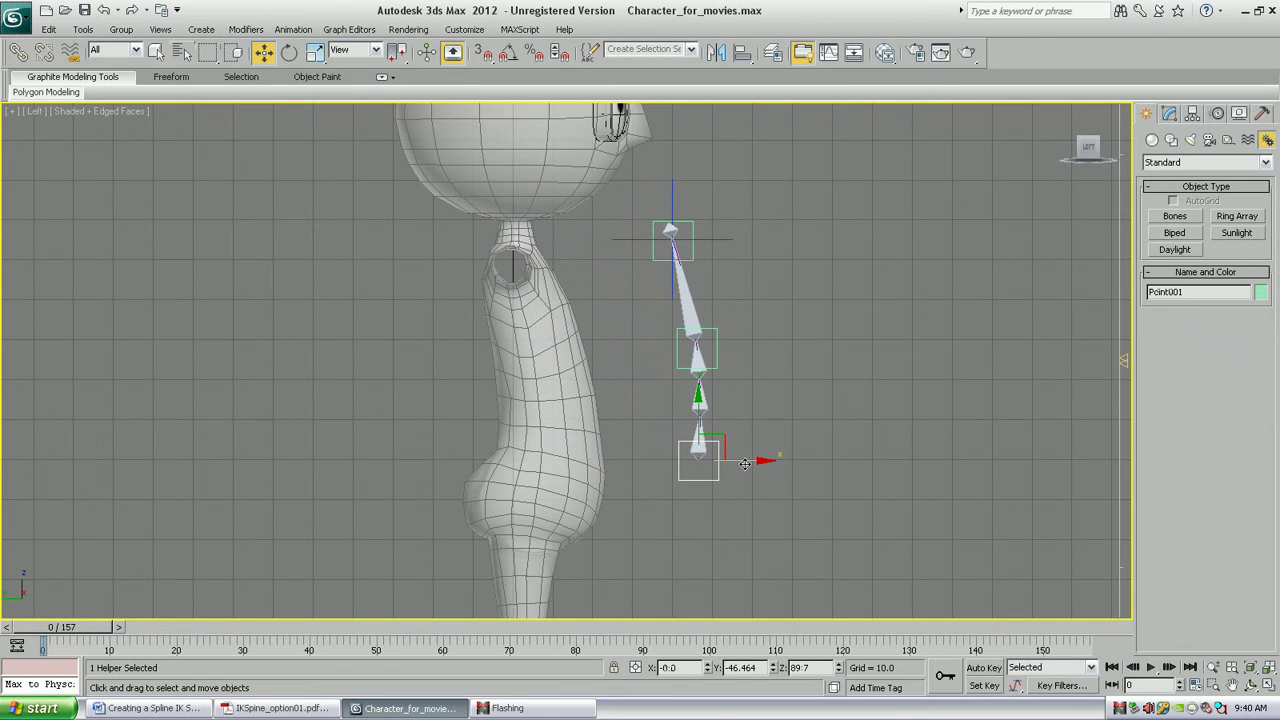
pyautogui.click(694, 246)
pyautogui.moveTo(694, 246); pyautogui.dragTo(791, 277)
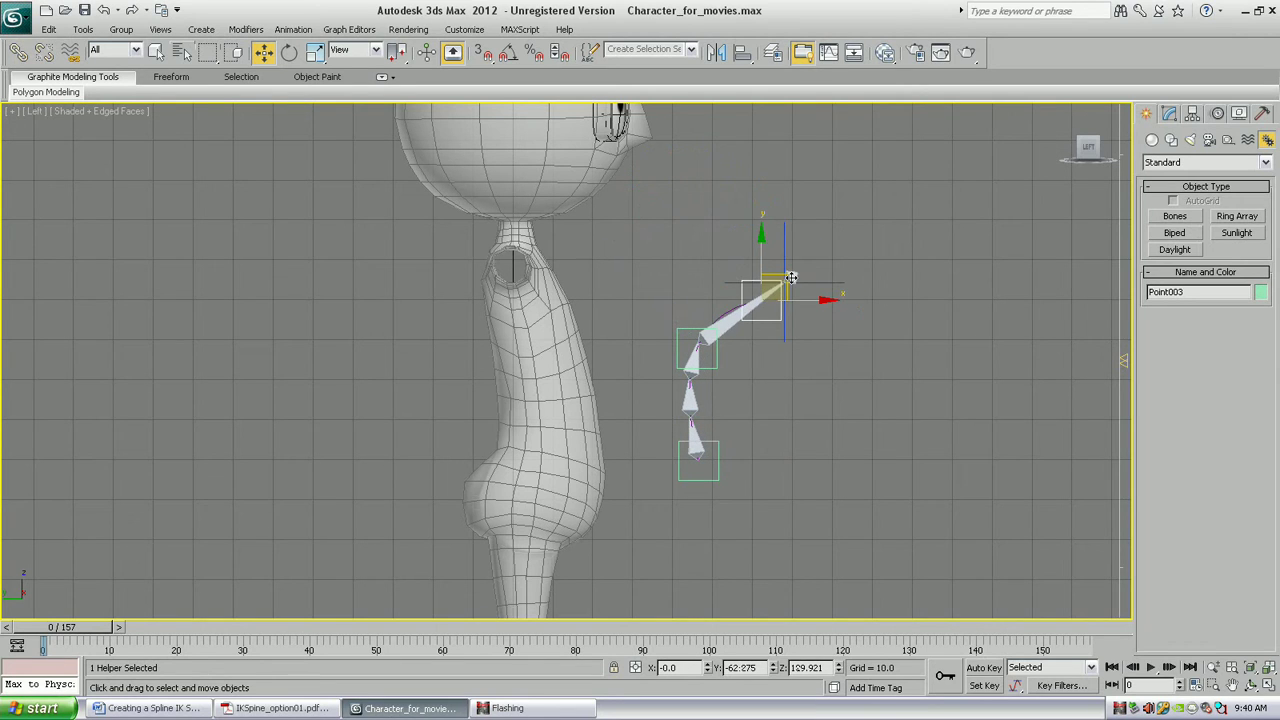
pyautogui.hotkey('ctrl', 'z')
pyautogui.click(717, 340)
pyautogui.moveTo(726, 321); pyautogui.dragTo(779, 358)
pyautogui.hotkey('ctrl', 'z')
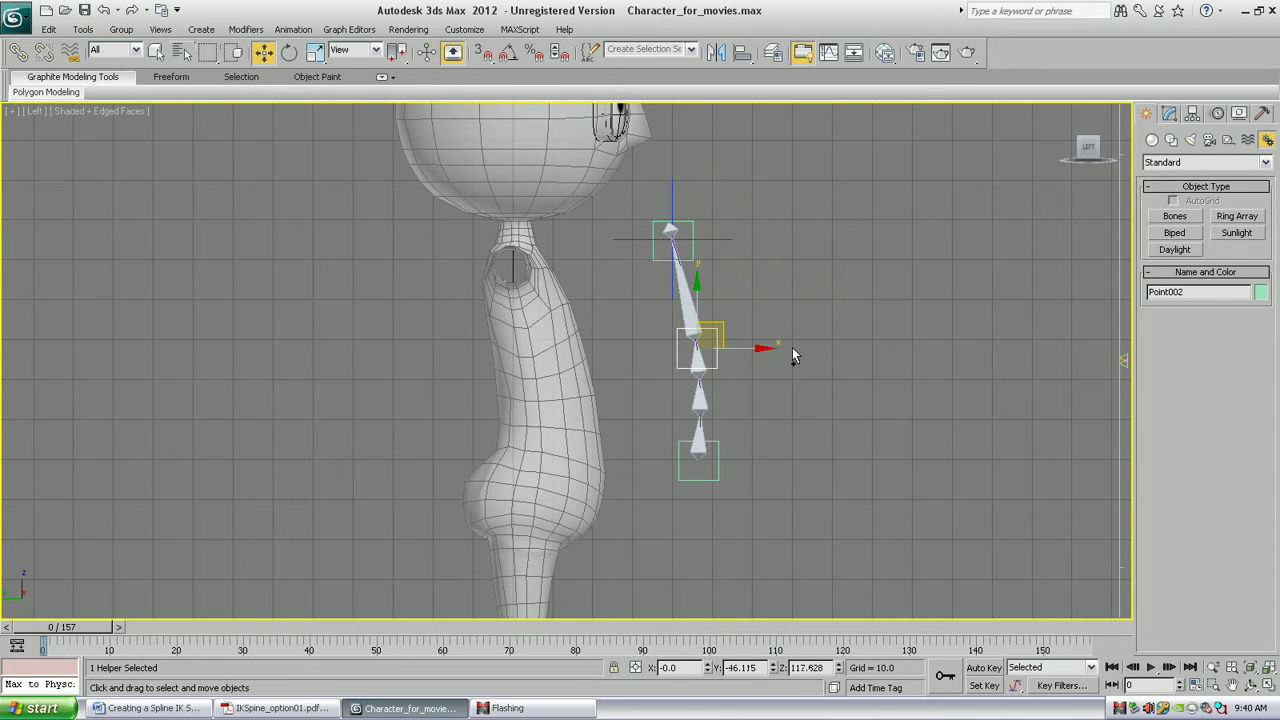
pyautogui.hotkey('ctrl', 'z')
pyautogui.hotkey('ctrl', 'z')
pyautogui.hotkey('ctrl', 'z')
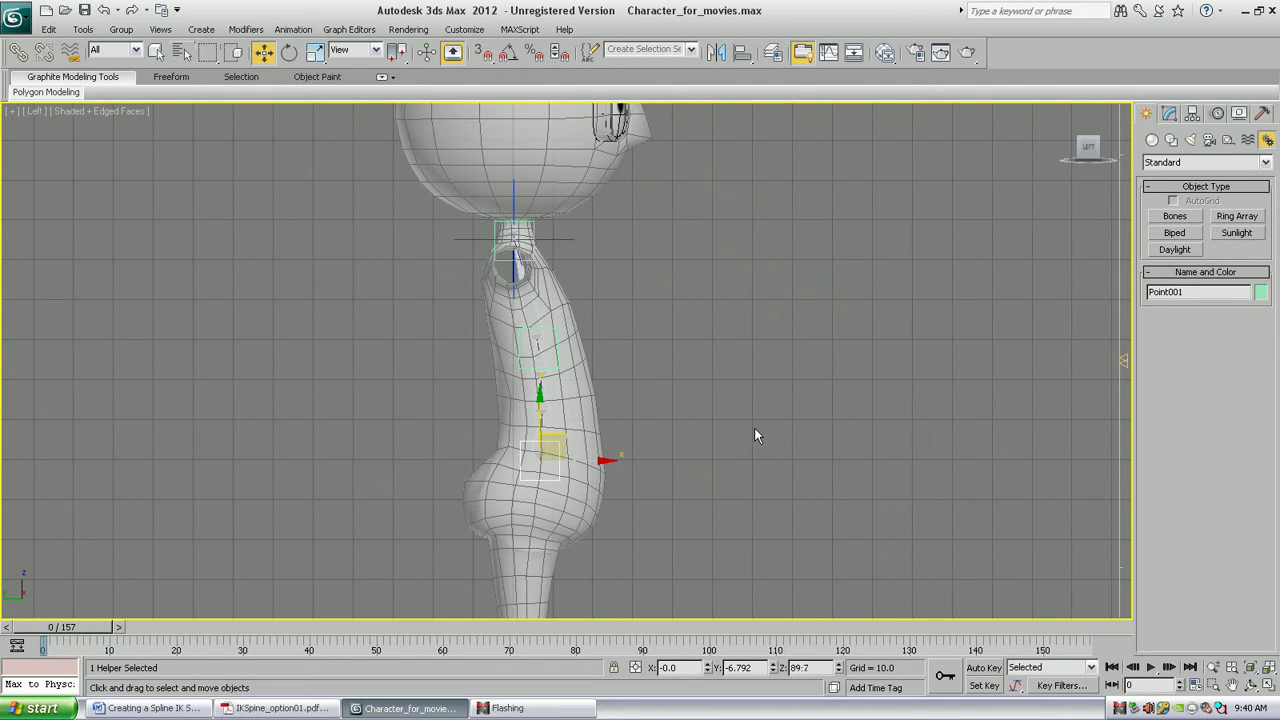
pyautogui.click(756, 436)
# Bring up the spline IK PDF instructions and scroll to steps 8–14.
pyautogui.moveTo(736, 441); pyautogui.dragTo(723, 451, button='middle')
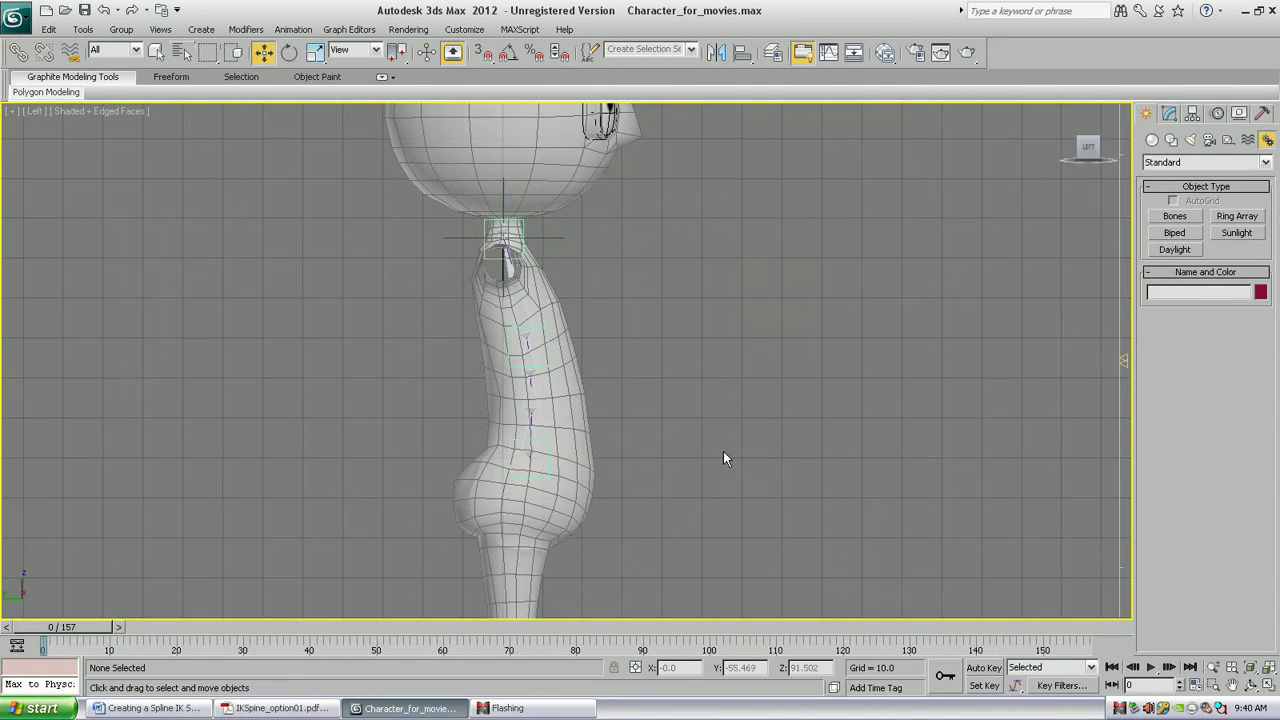
pyautogui.click(275, 708)
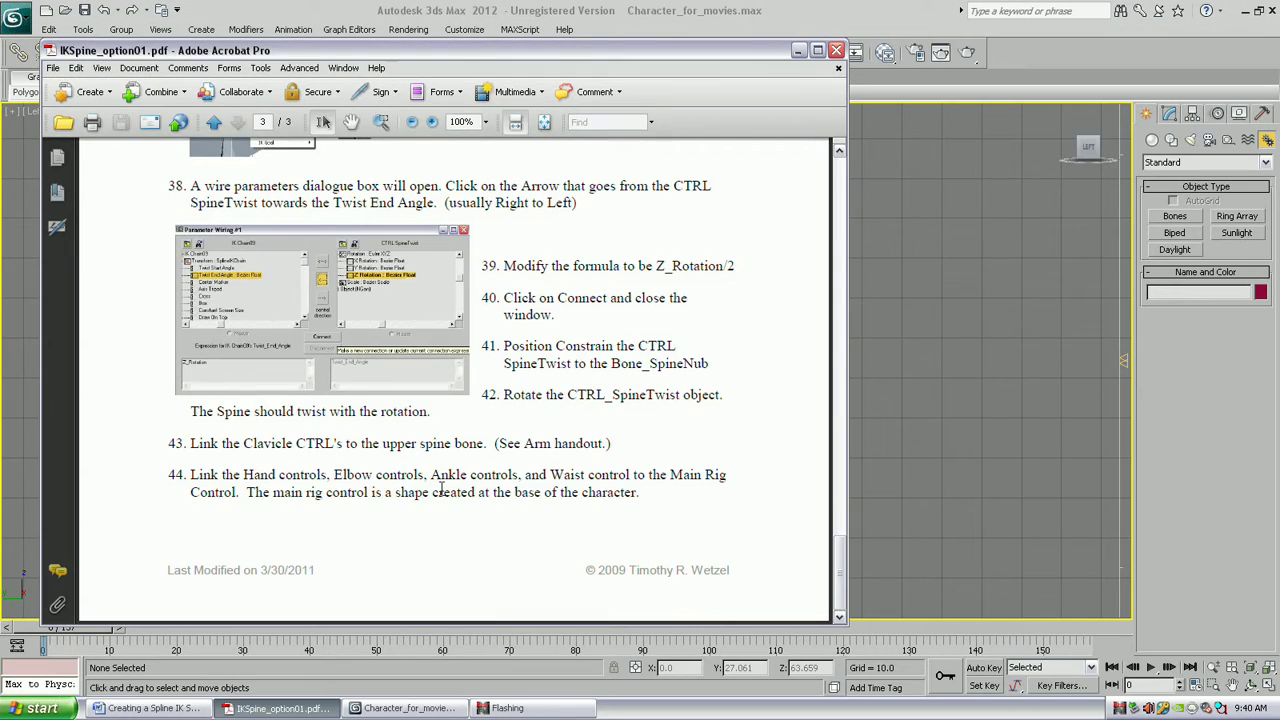
pyautogui.moveTo(840, 578); pyautogui.dragTo(840, 165)
pyautogui.scroll(-1, 293, 420)
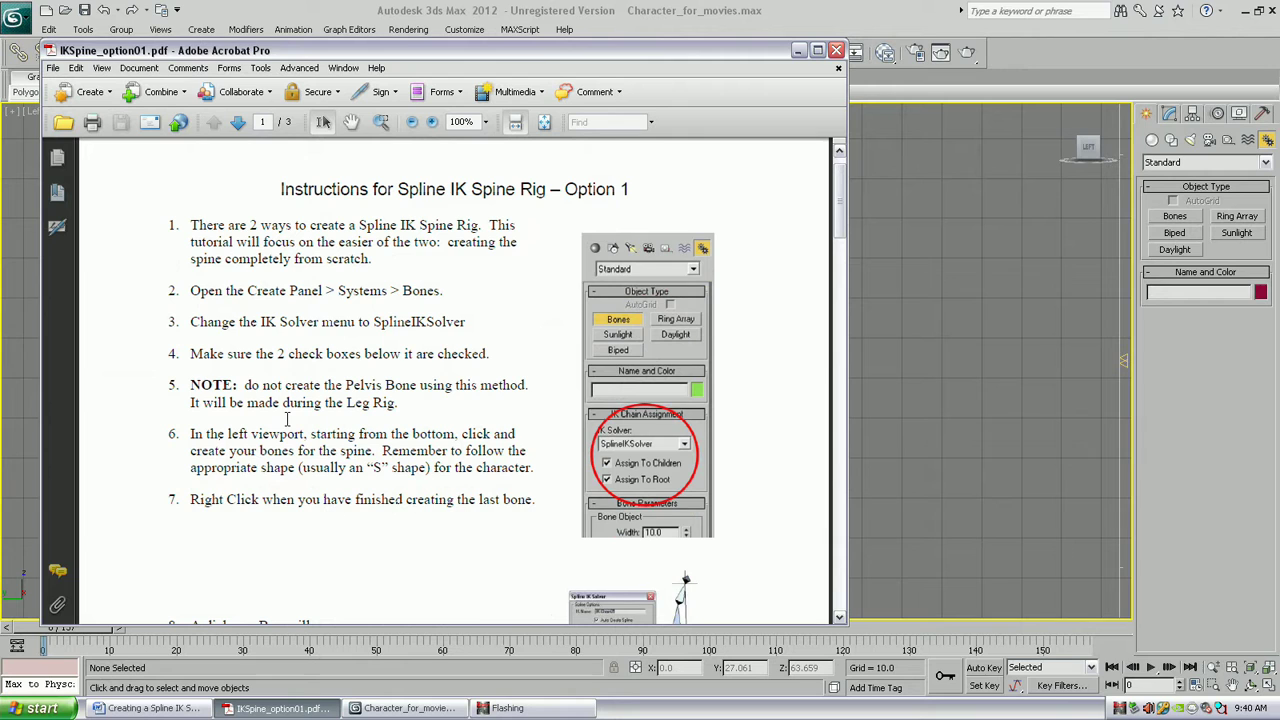
pyautogui.scroll(-1, 299, 414)
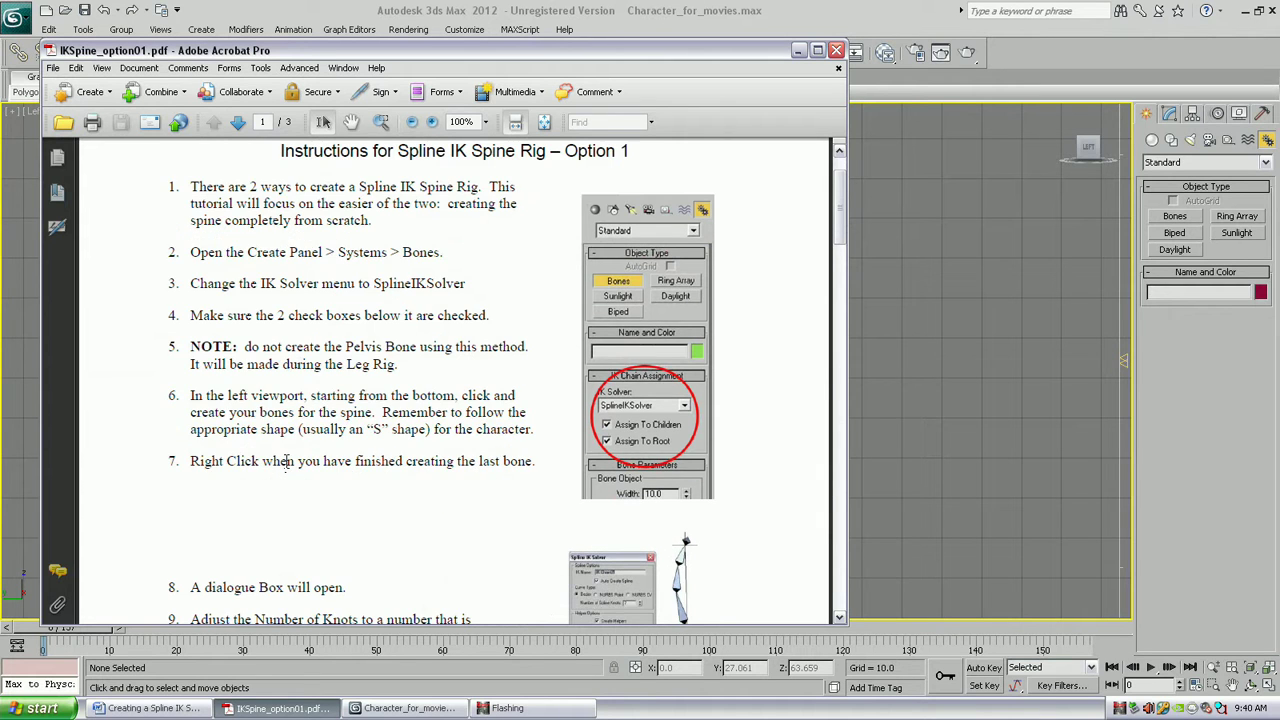
pyautogui.scroll(-5, 286, 462)
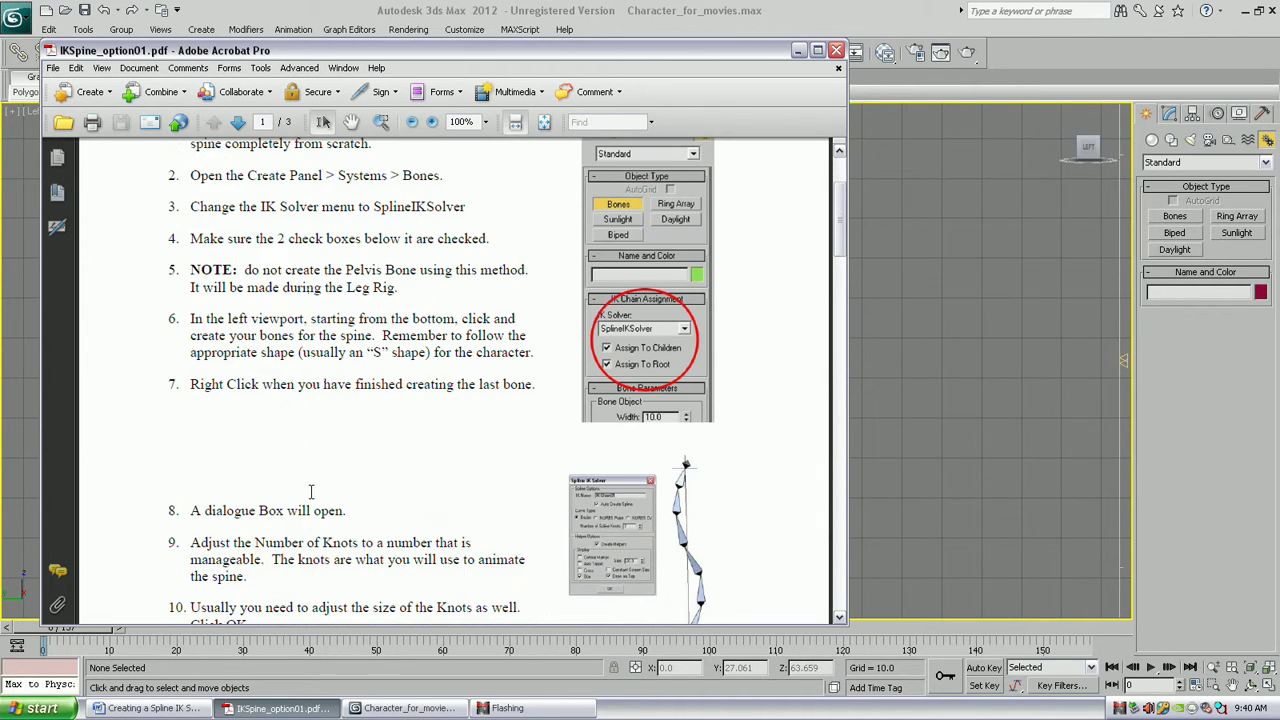
pyautogui.scroll(-3, 310, 490)
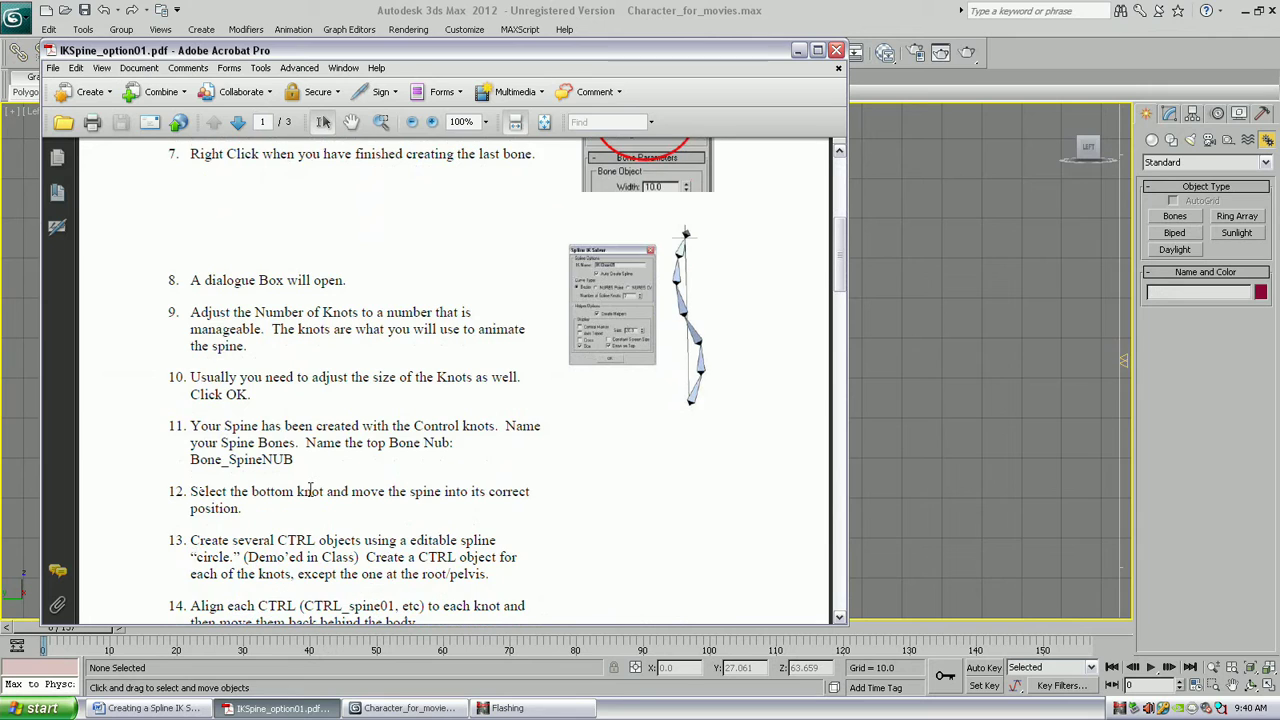
# Highlight the step 11 text on creating and naming the spine bones, then return to 3ds Max.
pyautogui.moveTo(505, 426); pyautogui.dragTo(190, 426)
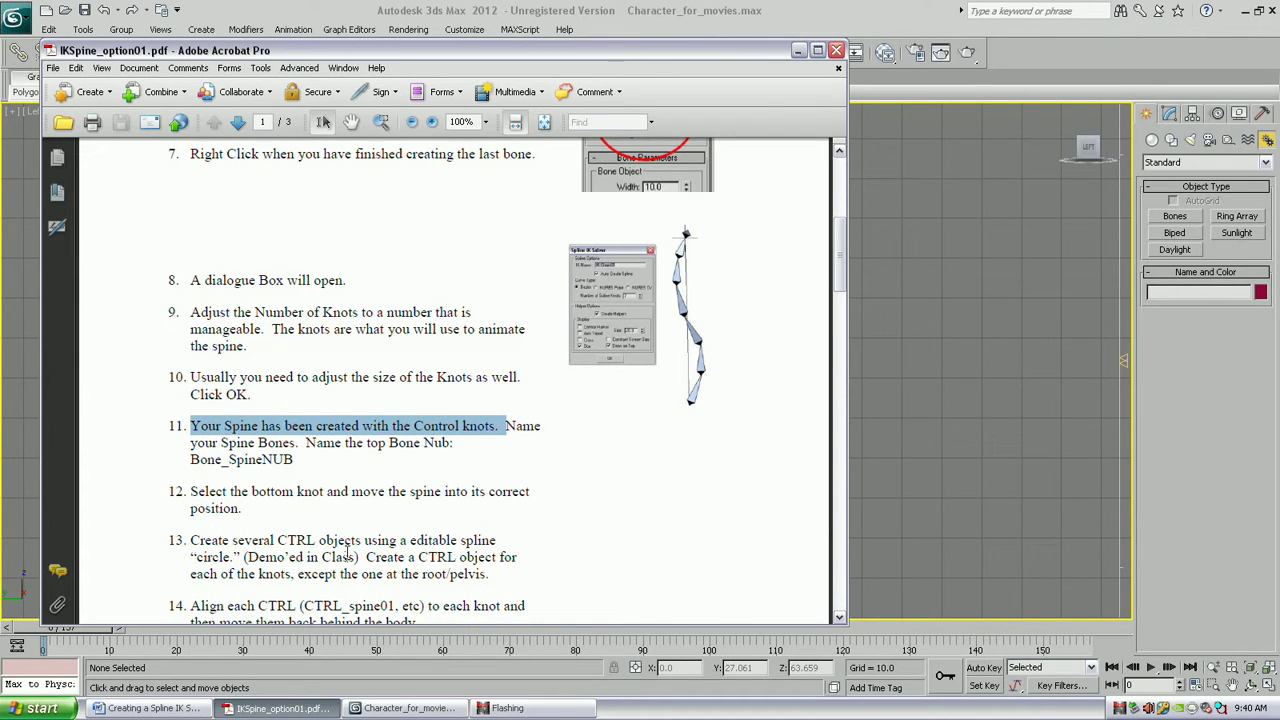
pyautogui.moveTo(298, 443); pyautogui.dragTo(500, 426)
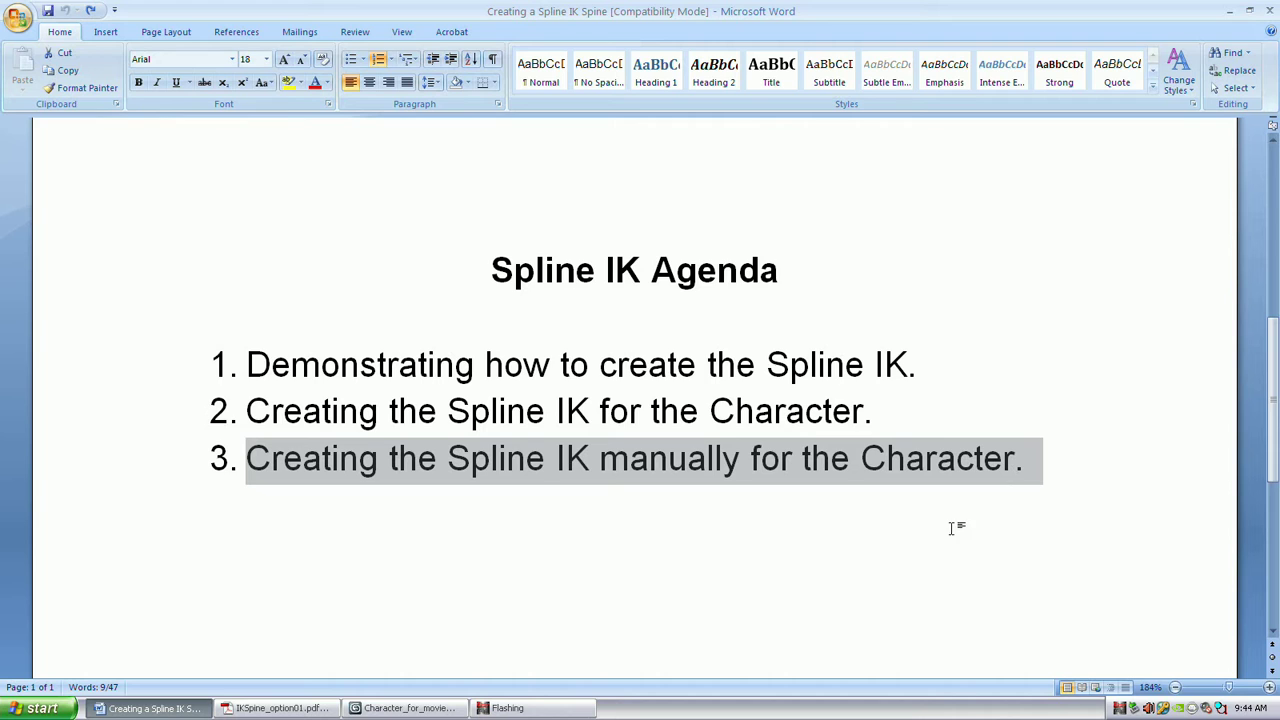
pyautogui.click(425, 707)
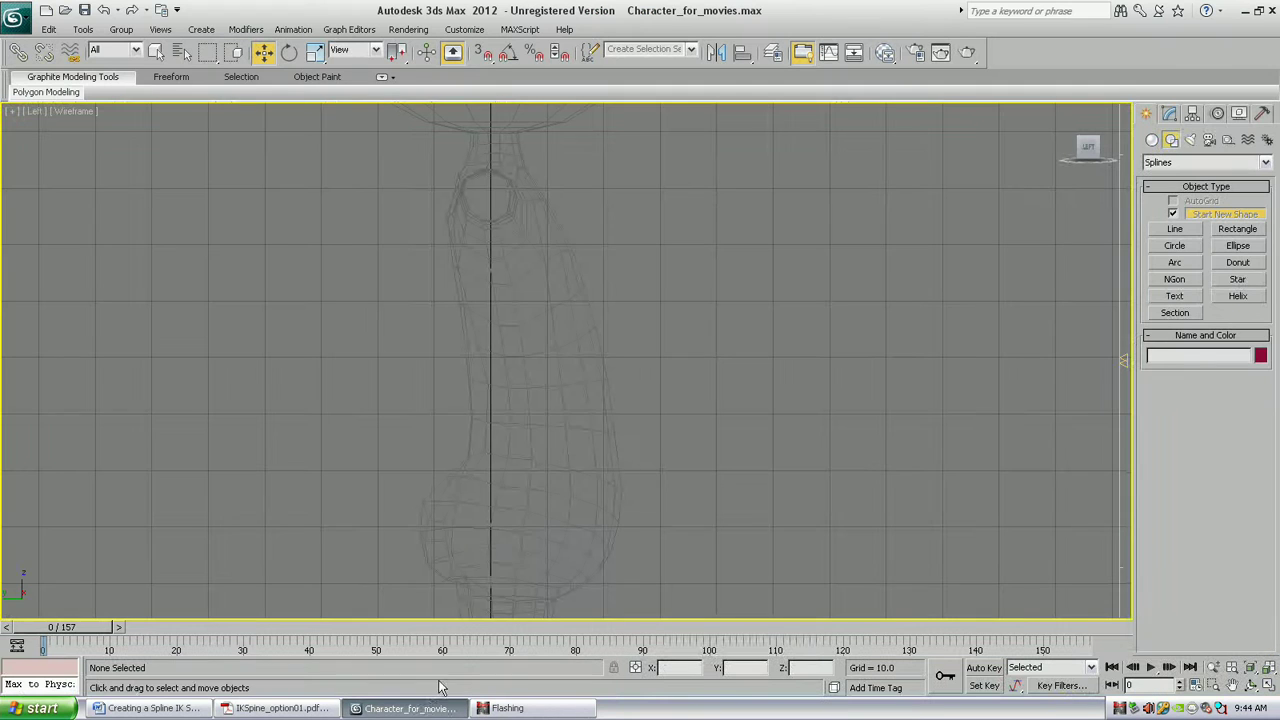
# Set new bones to use IKHISolver with Assign To Children unchecked.
pyautogui.moveTo(684, 457); pyautogui.dragTo(671, 437, button='middle')
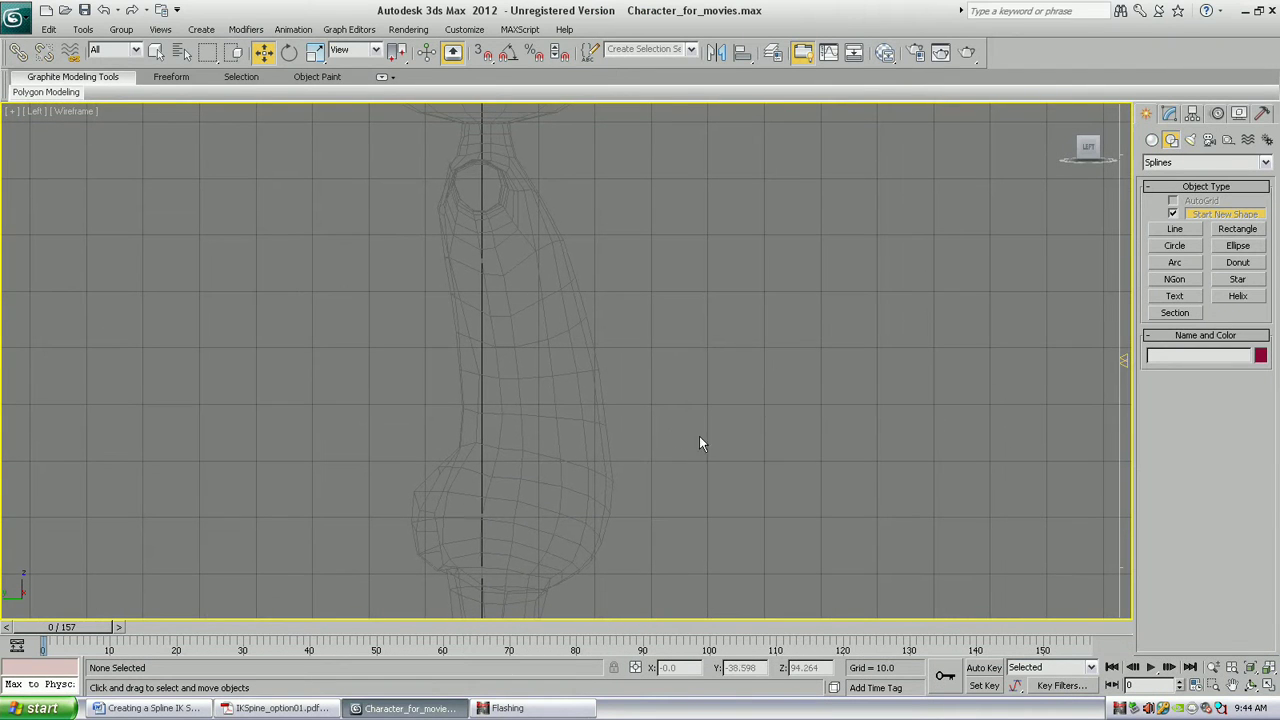
pyautogui.click(1267, 140)
pyautogui.click(1175, 216)
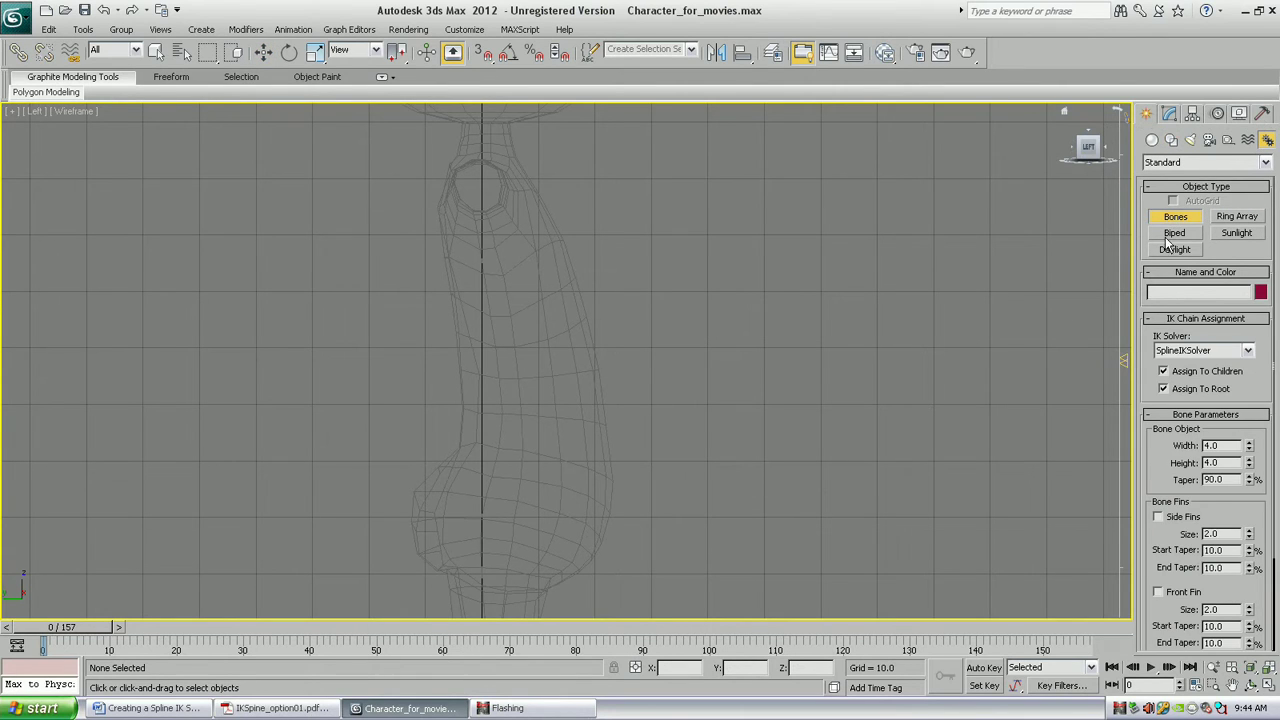
pyautogui.click(1166, 372)
pyautogui.click(1171, 354)
pyautogui.click(1176, 377)
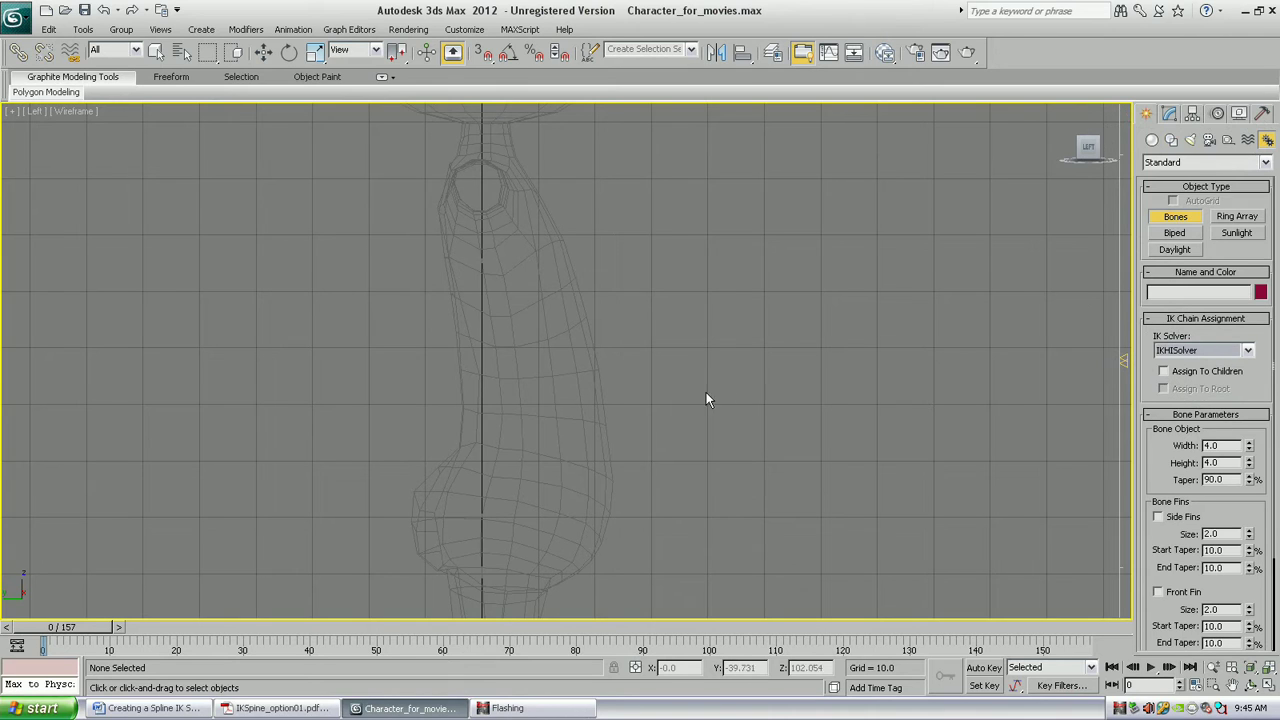
# Build a bone chain from the lower back up the spine to the top of the neck.
pyautogui.click(521, 461)
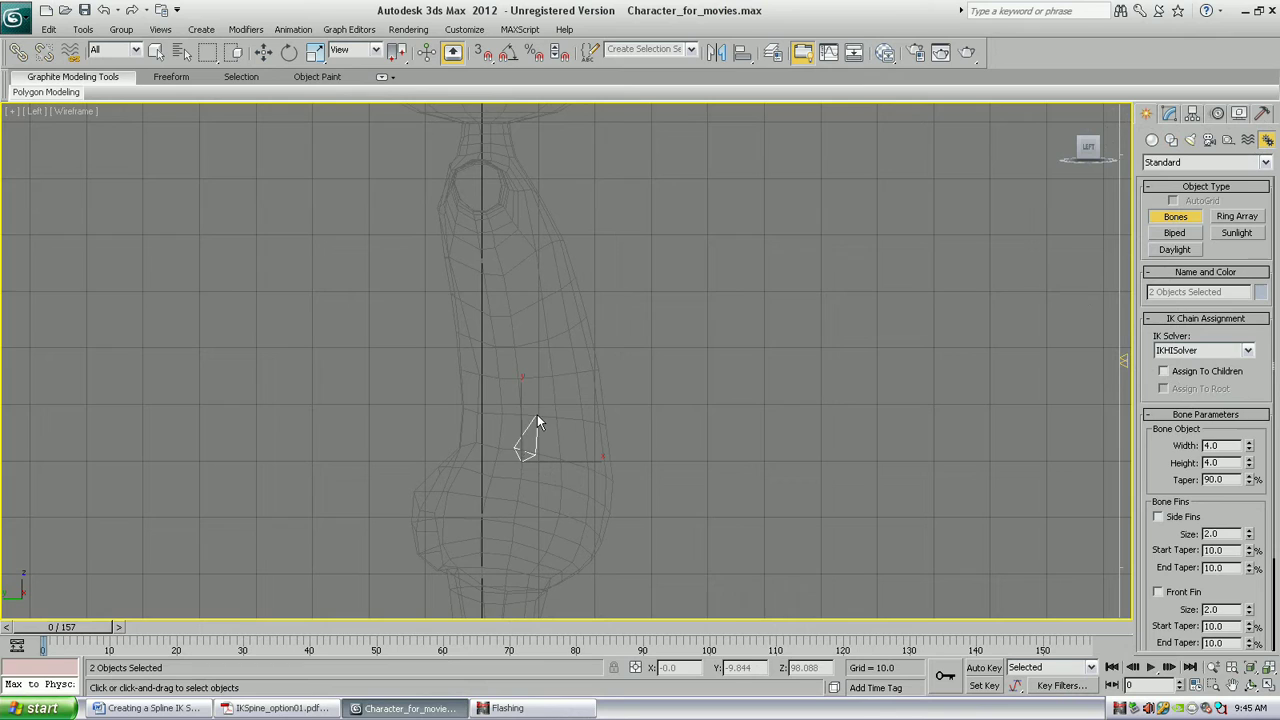
pyautogui.click(528, 405)
pyautogui.click(528, 342)
pyautogui.click(515, 293)
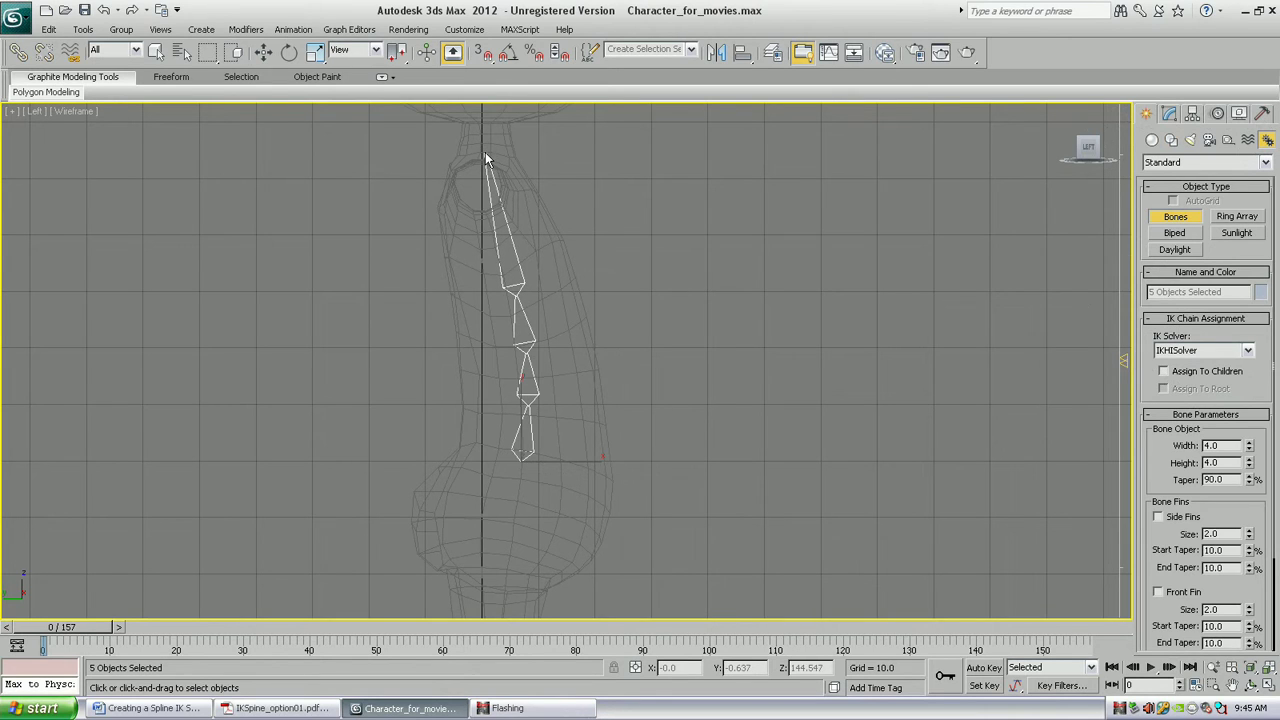
pyautogui.click(485, 155)
pyautogui.rightClick(702, 405)
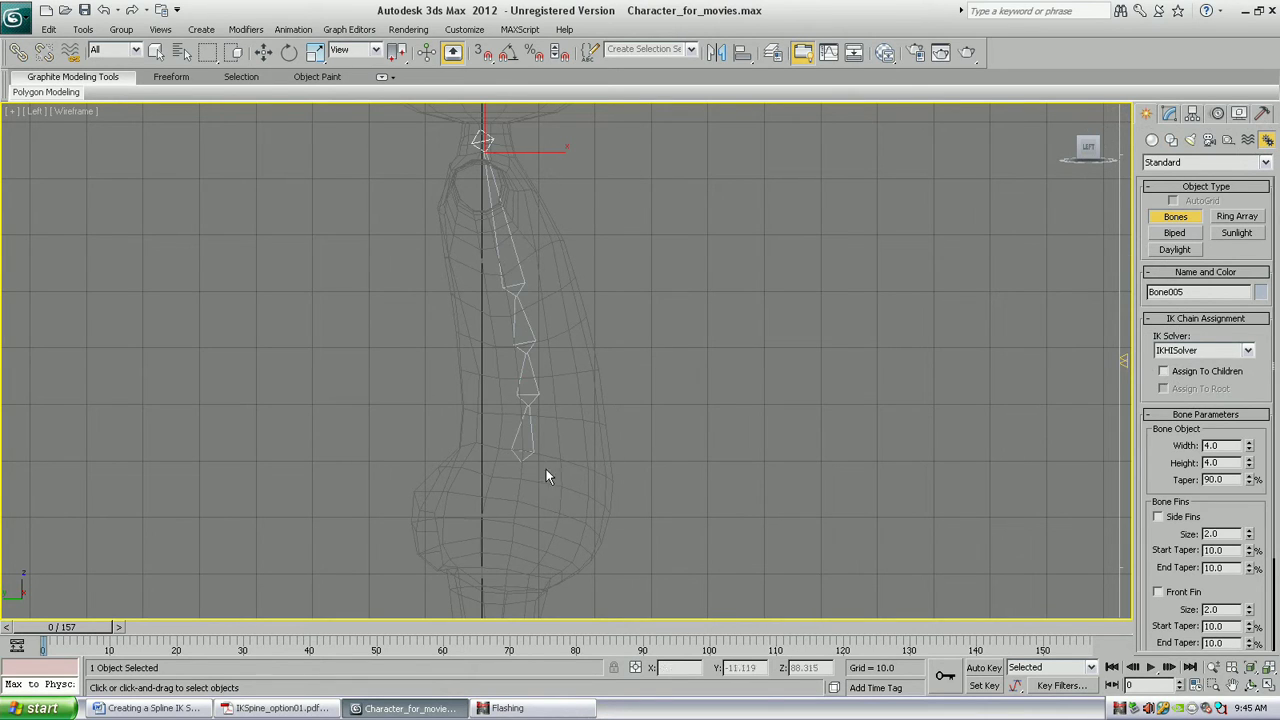
# Add a bone from the chain's base down to the pelvis.
pyautogui.moveTo(582, 479); pyautogui.dragTo(564, 458, button='middle')
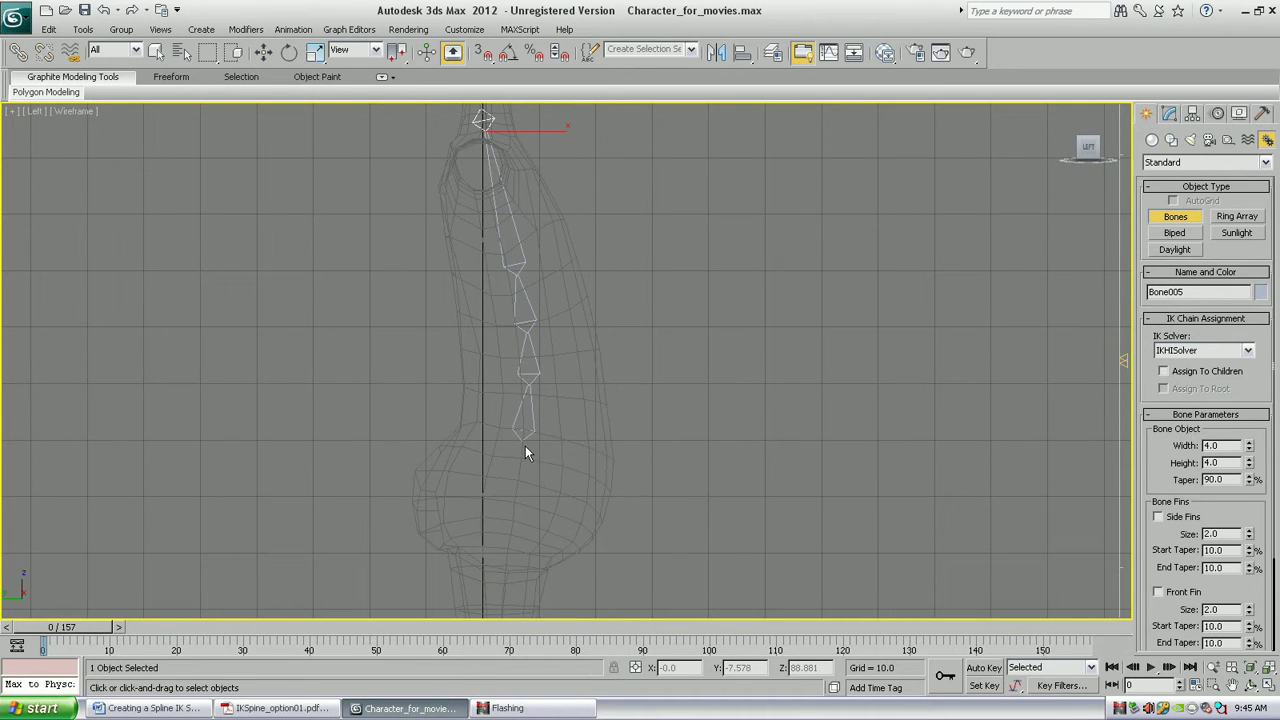
pyautogui.click(525, 446)
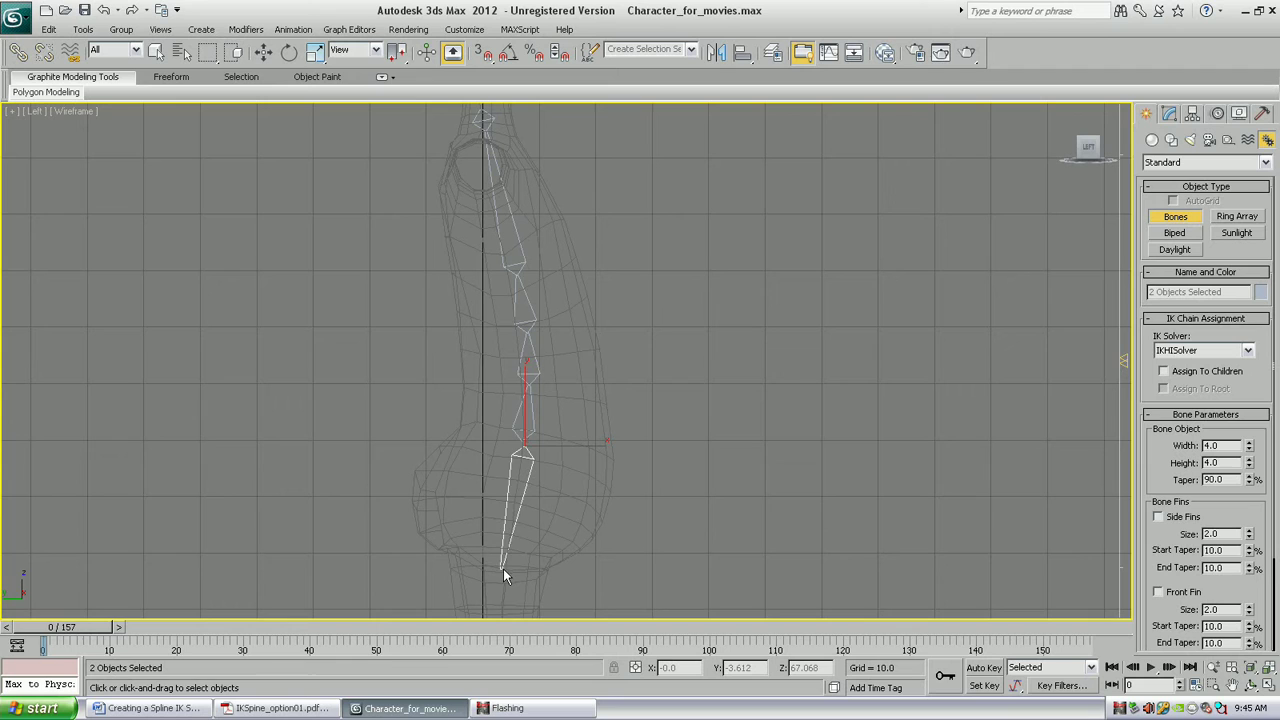
pyautogui.click(505, 570)
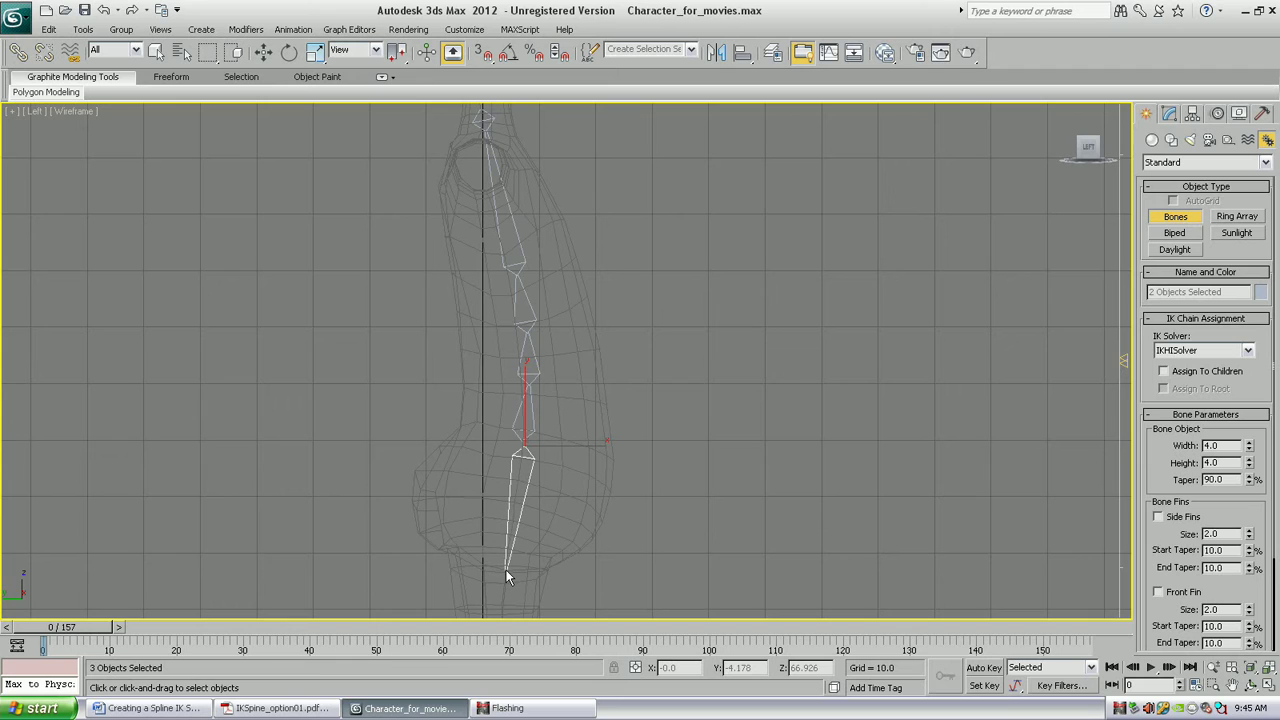
pyautogui.rightClick(663, 572)
# Rename the pelvis bone to Bone_Pelvis in the Left viewport.
pyautogui.moveTo(653, 483); pyautogui.dragTo(647, 507, button='middle')
pyautogui.press('w')
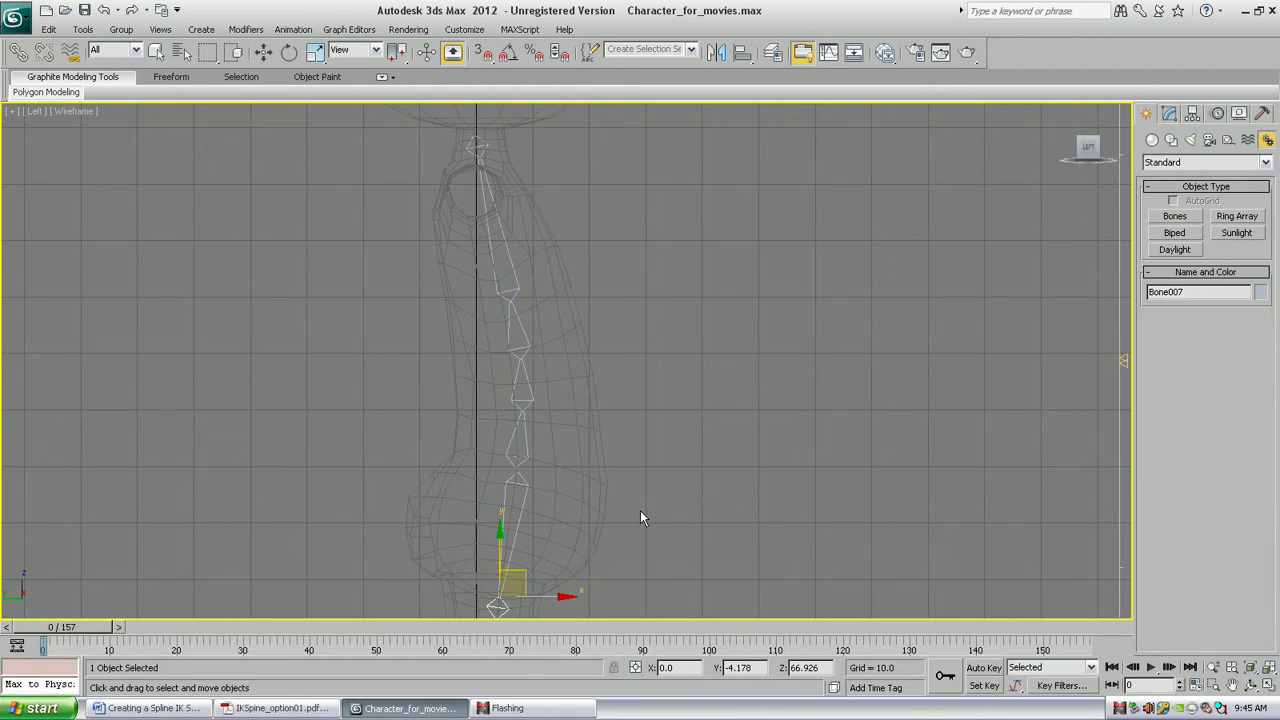
pyautogui.moveTo(534, 569); pyautogui.dragTo(536, 539, button='middle')
pyautogui.click(502, 518)
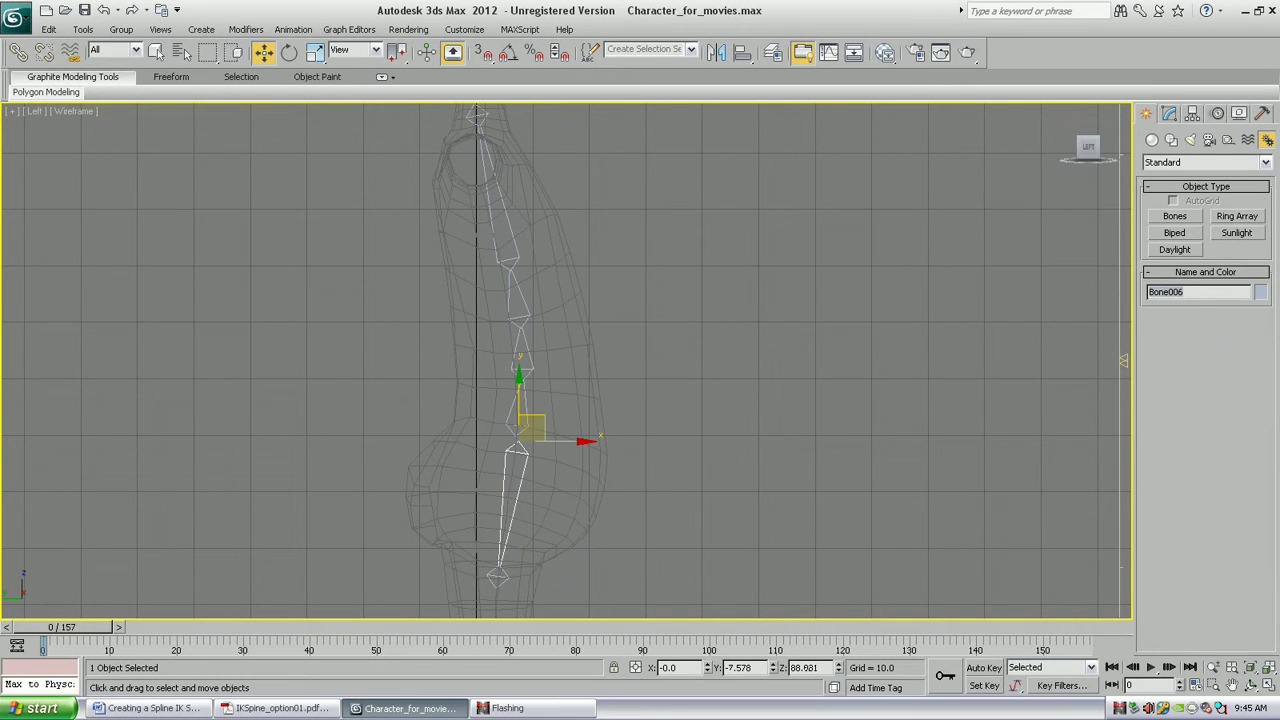
pyautogui.write('B')
# Name the spine bones Bone_Spine_01 through Bone_Spine_04 by pasting the Bone_Spine_ prefix.
pyautogui.click(516, 425)
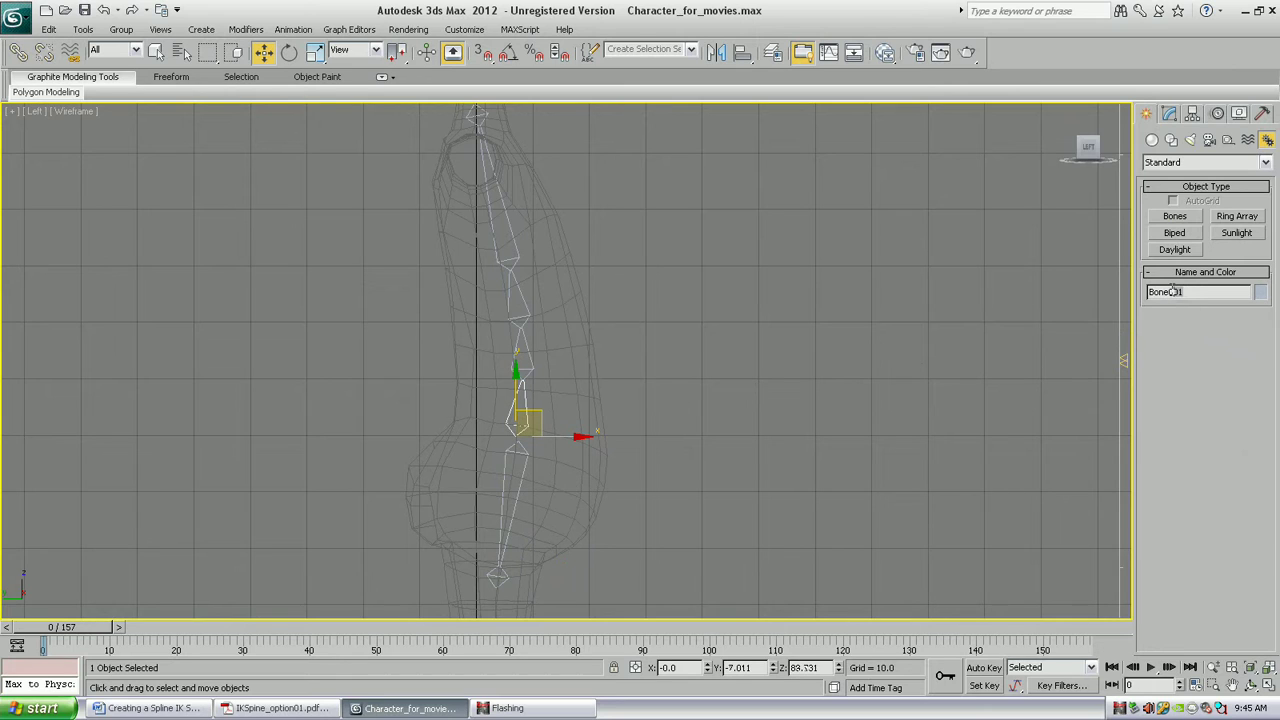
pyautogui.press('BackSpace')
pyautogui.moveTo(1214, 291); pyautogui.dragTo(1140, 293)
pyautogui.hotkey('ctrl', 'c')
pyautogui.click(534, 357)
pyautogui.moveTo(1182, 292); pyautogui.dragTo(1150, 292)
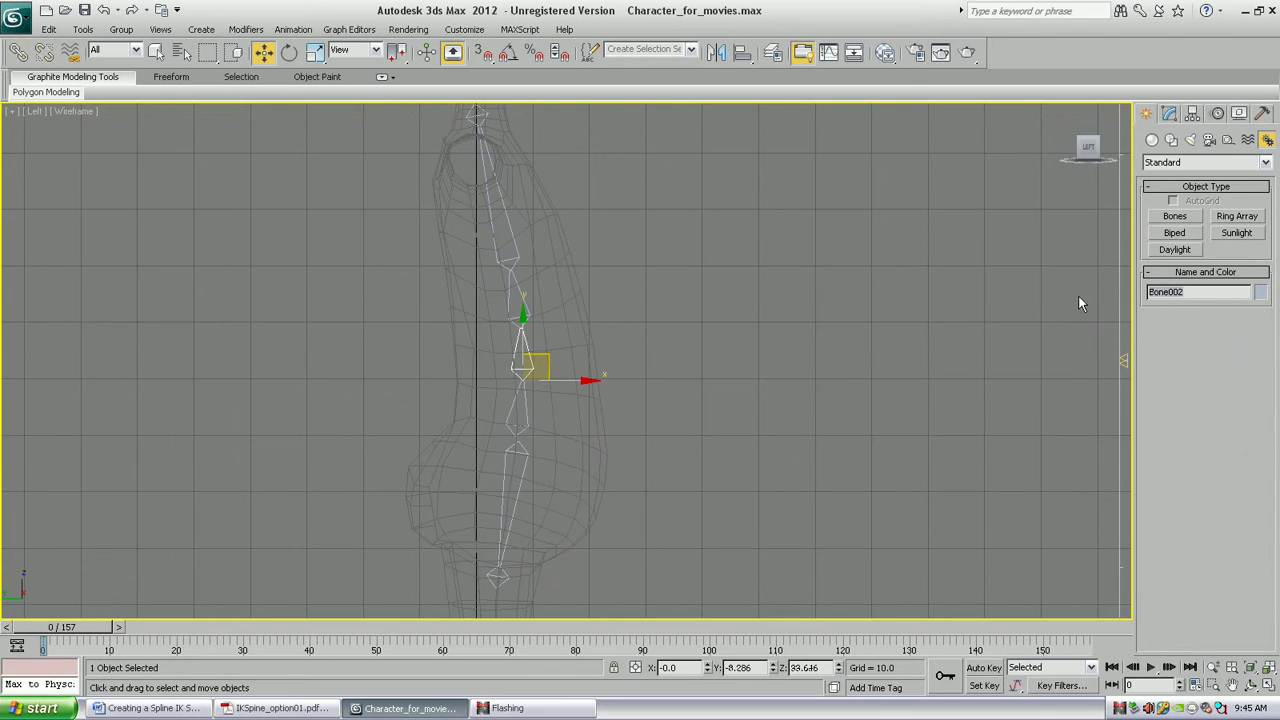
pyautogui.hotkey('ctrl', 'v')
pyautogui.click(524, 300)
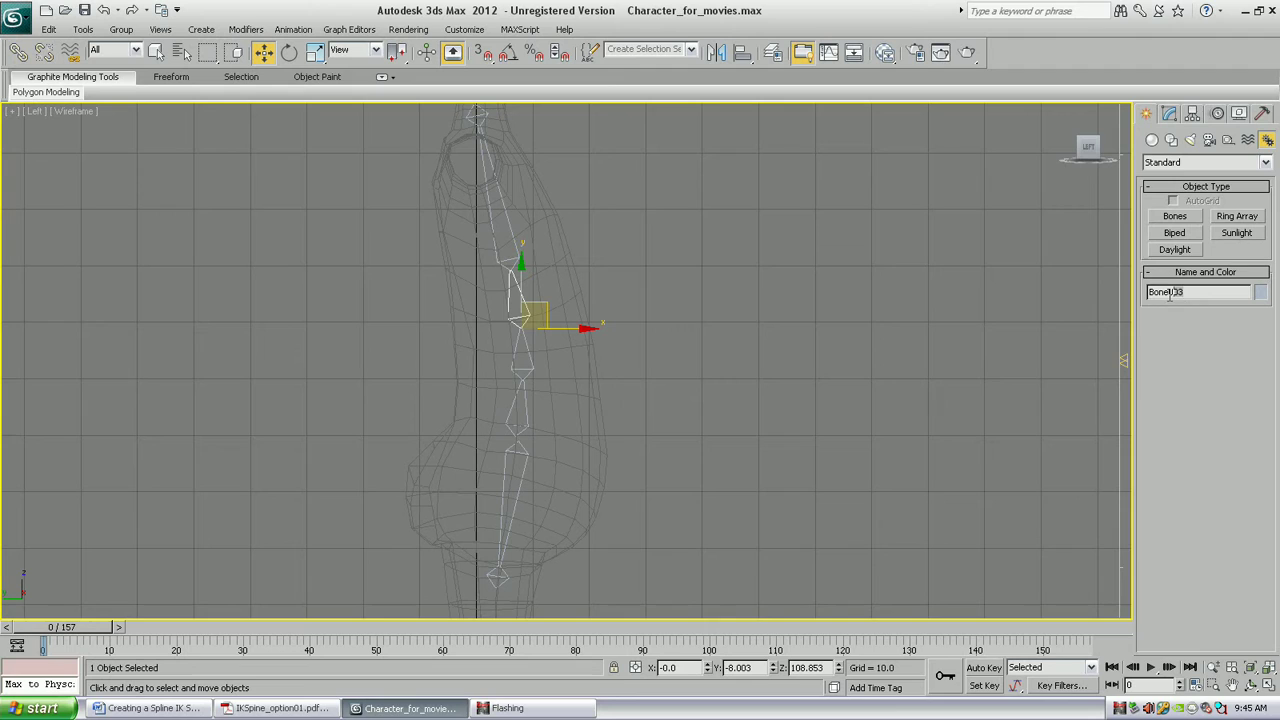
pyautogui.hotkey('ctrl', 'v')
pyautogui.press('BackSpace')
pyautogui.write('3')
pyautogui.click(497, 225)
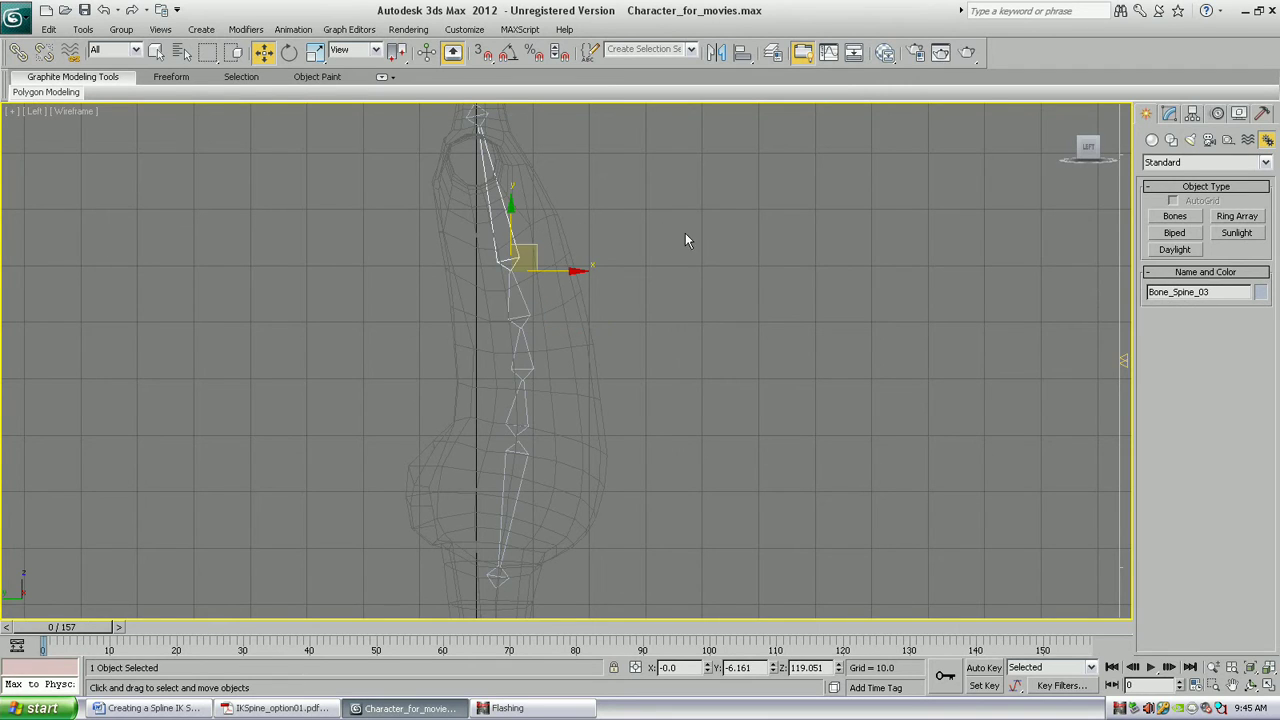
pyautogui.doubleClick(1198, 291)
pyautogui.hotkey('ctrl', 'v')
# Rename the top end bone Bone_SpineNUB and the bottom end bone Bone_PelvisNUB.
pyautogui.moveTo(581, 226); pyautogui.dragTo(519, 236, button='middle')
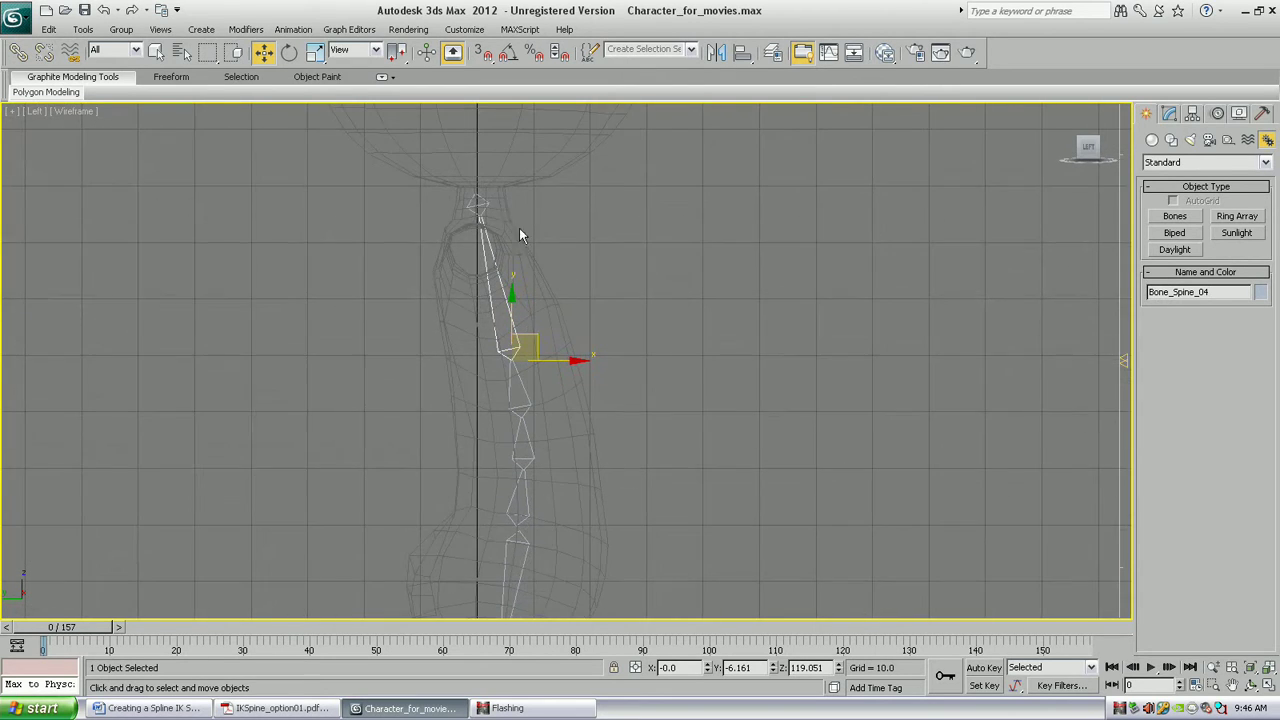
pyautogui.click(470, 214)
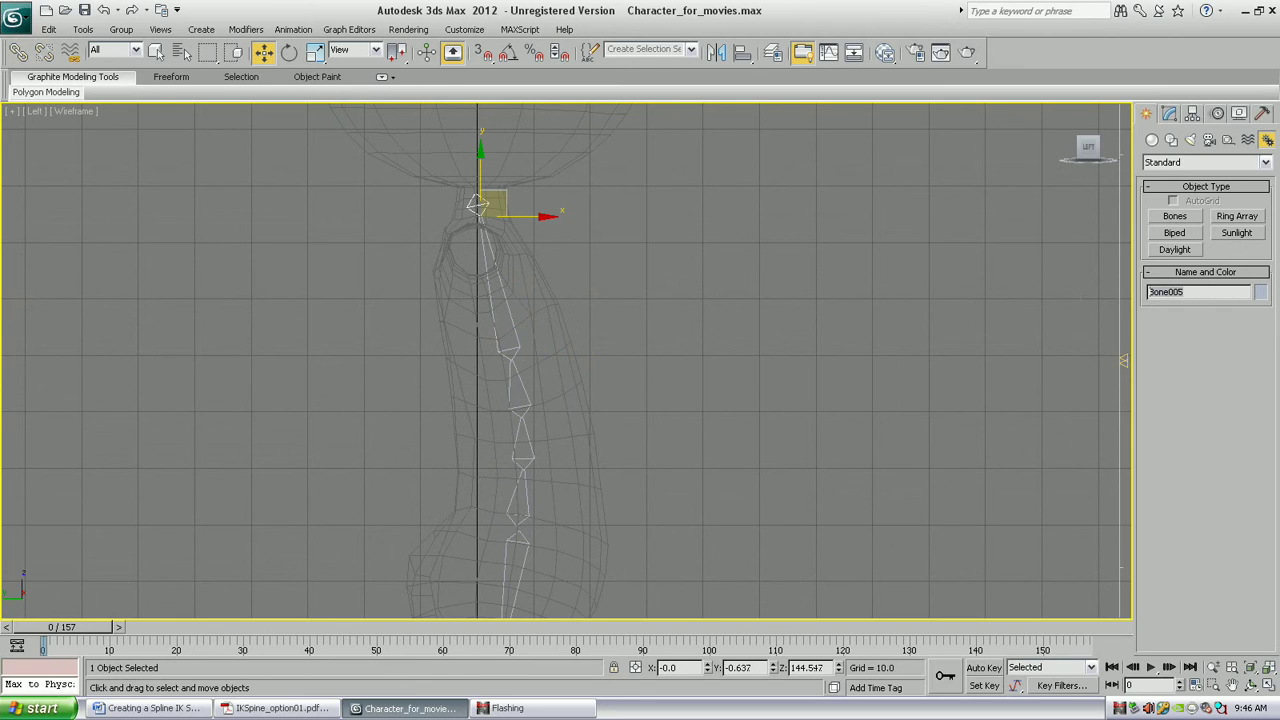
pyautogui.write('Bone_Spine_01')
pyautogui.moveTo(614, 470); pyautogui.dragTo(620, 351, button='middle')
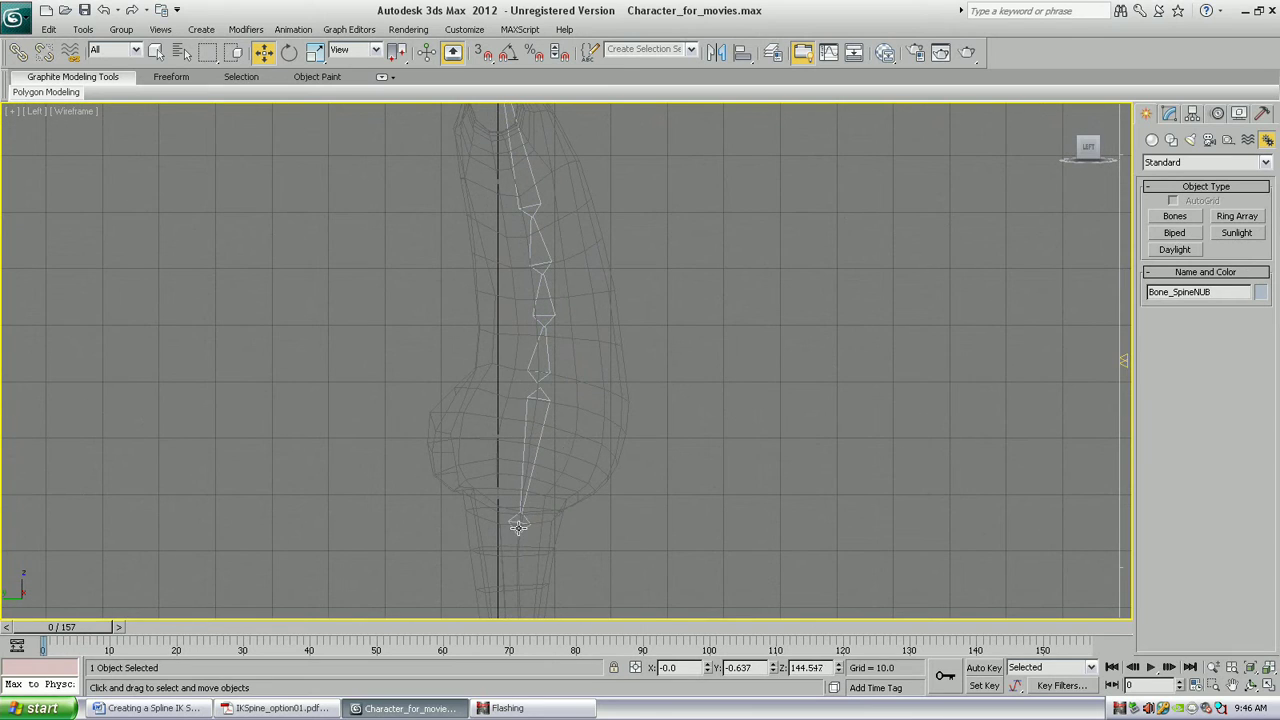
pyautogui.click(519, 522)
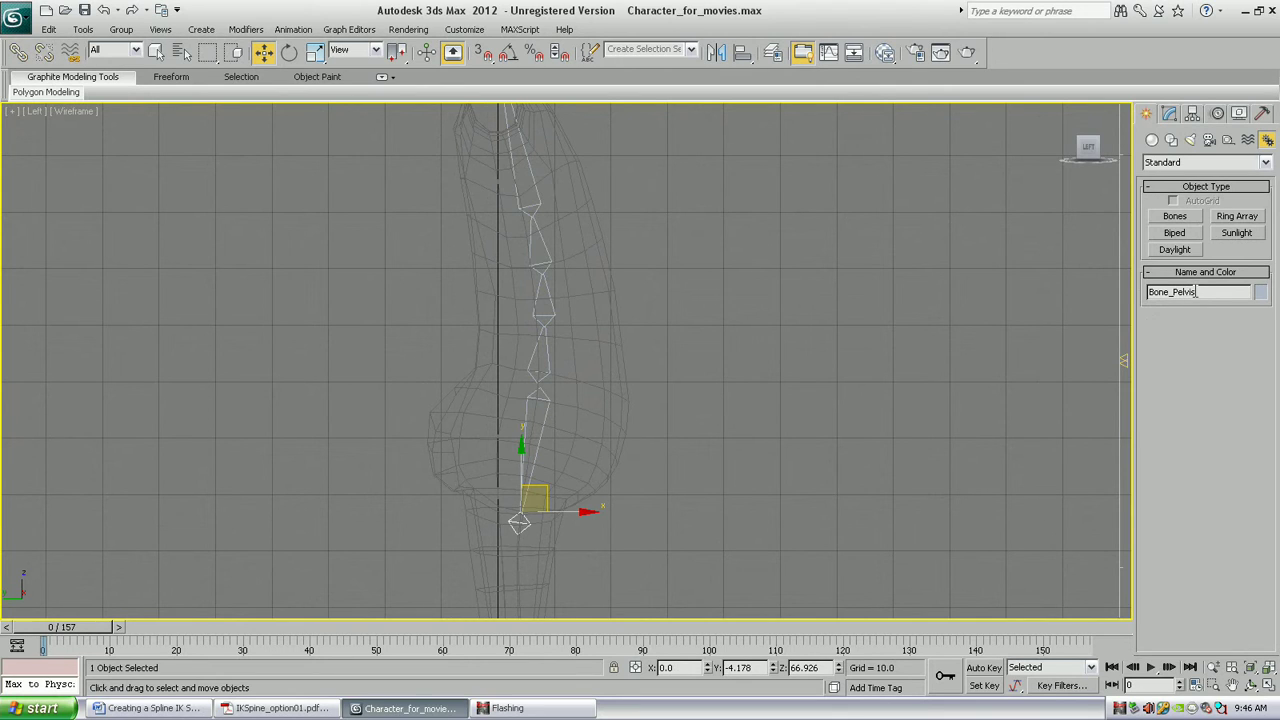
pyautogui.write('_U')
pyautogui.moveTo(746, 257); pyautogui.dragTo(747, 316, button='middle')
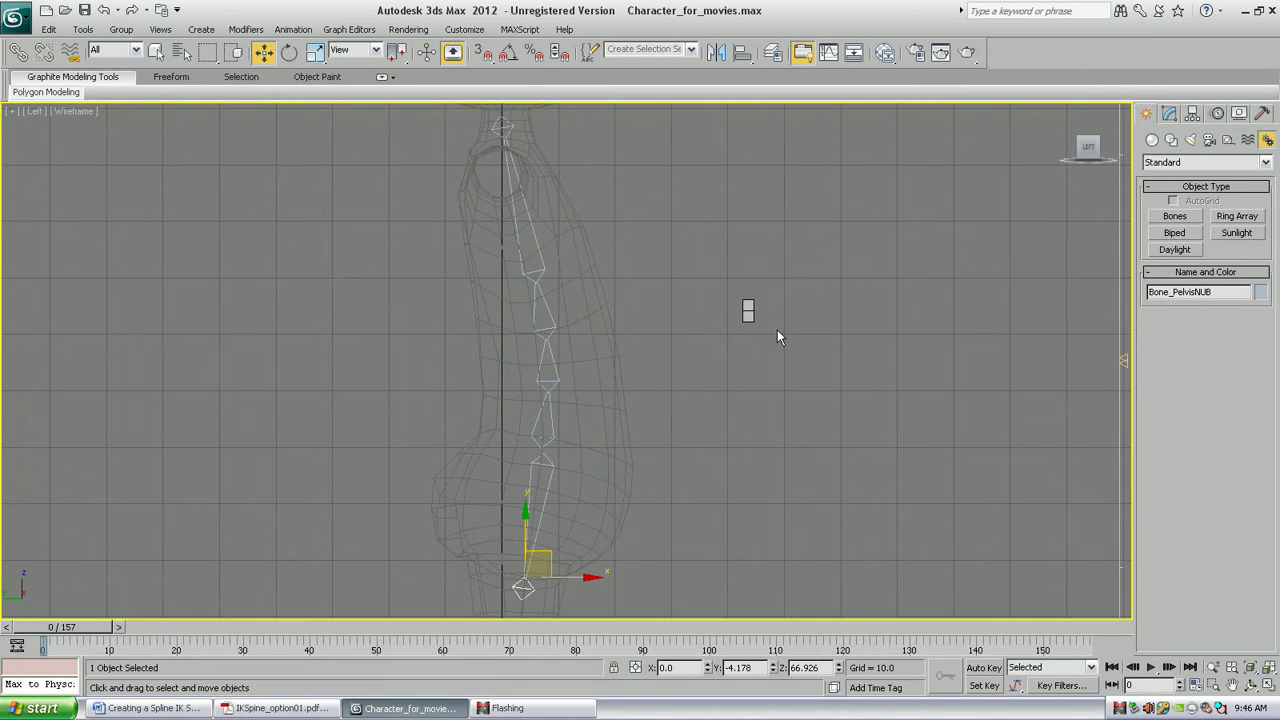
pyautogui.moveTo(663, 293)
pyautogui.mouseDown(button='middle')
pyautogui.moveTo(666, 320)
pyautogui.moveTo(656, 302)
pyautogui.mouseUp(button='middle')
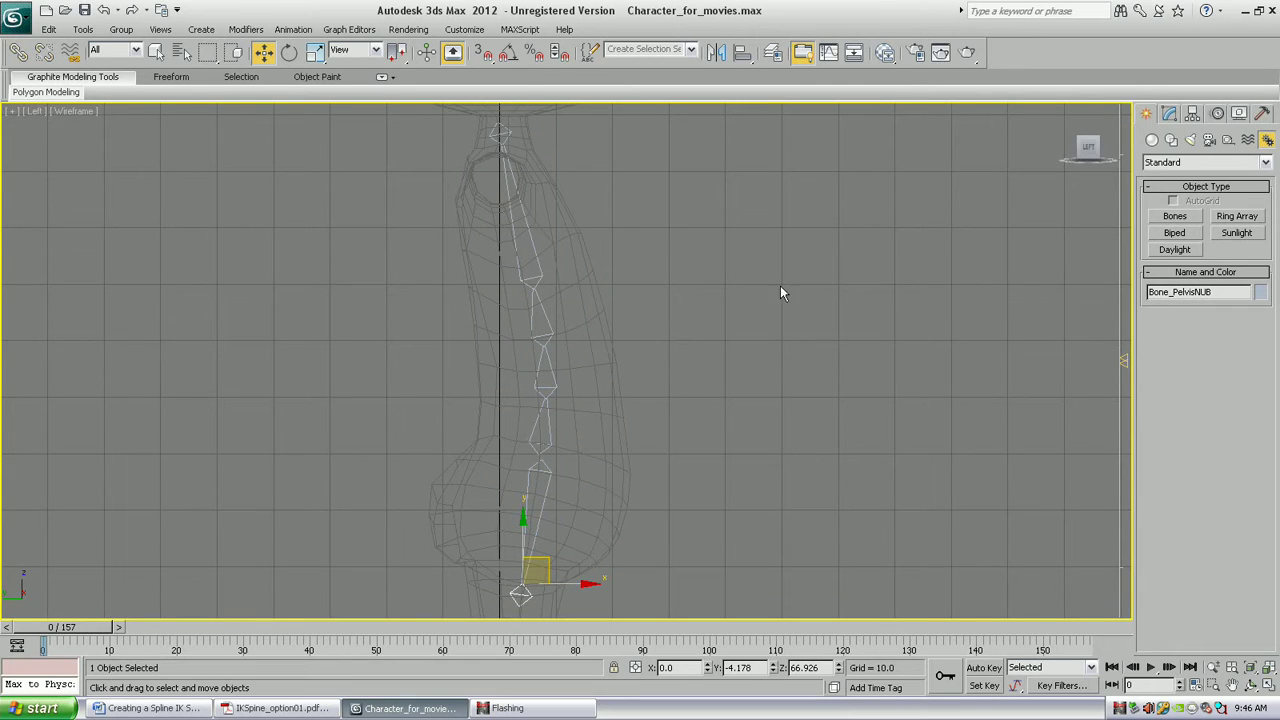
# Draw a three-point Line spline from the base to the top of the spine bones.
pyautogui.click(1152, 140)
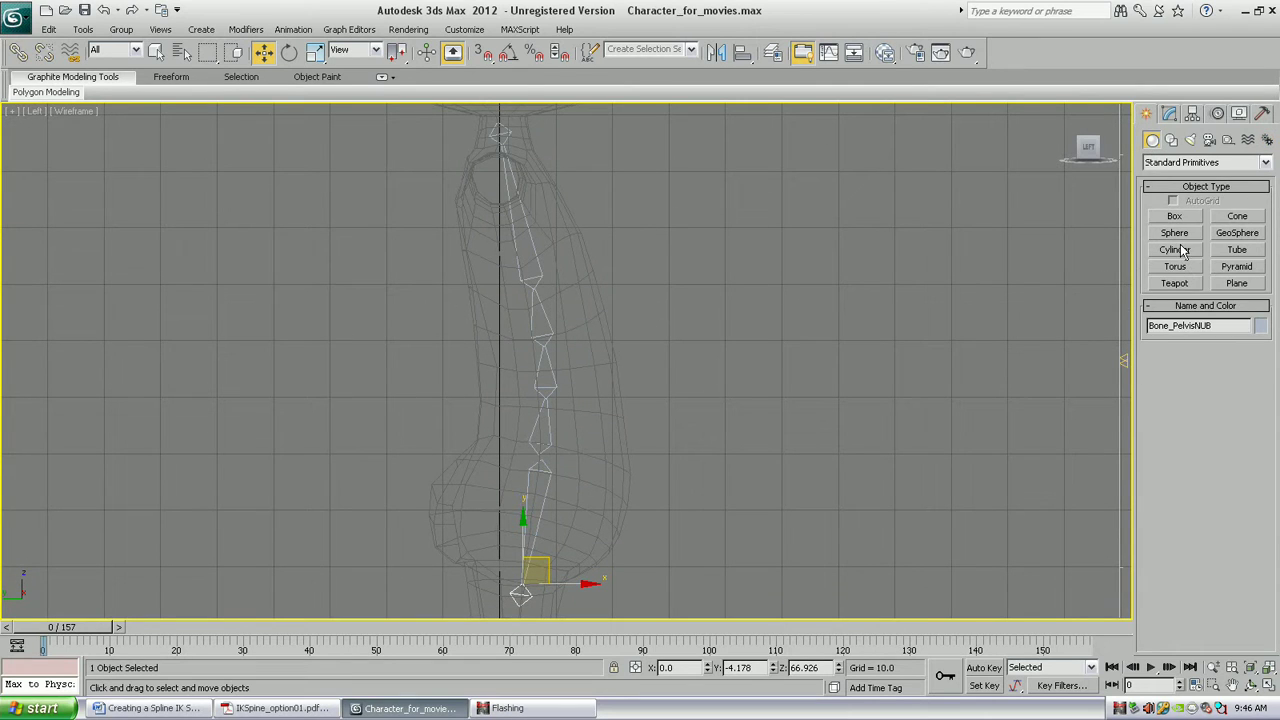
pyautogui.click(1171, 140)
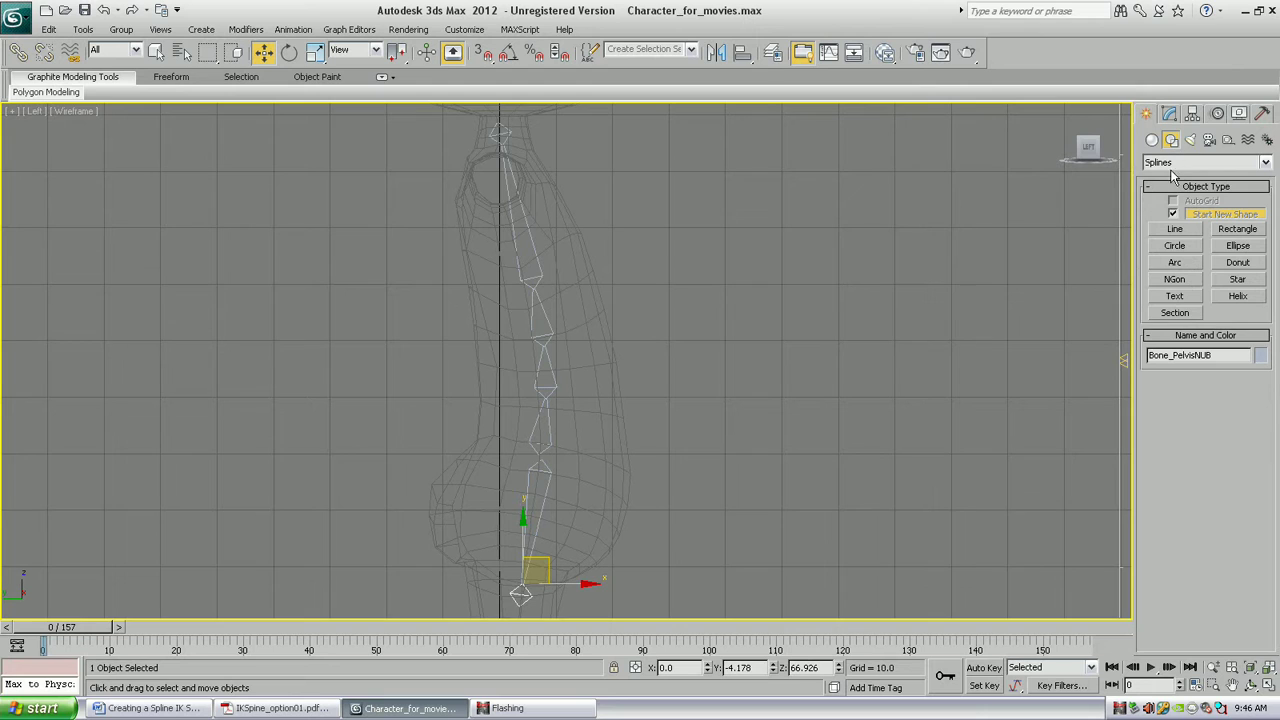
pyautogui.click(1175, 232)
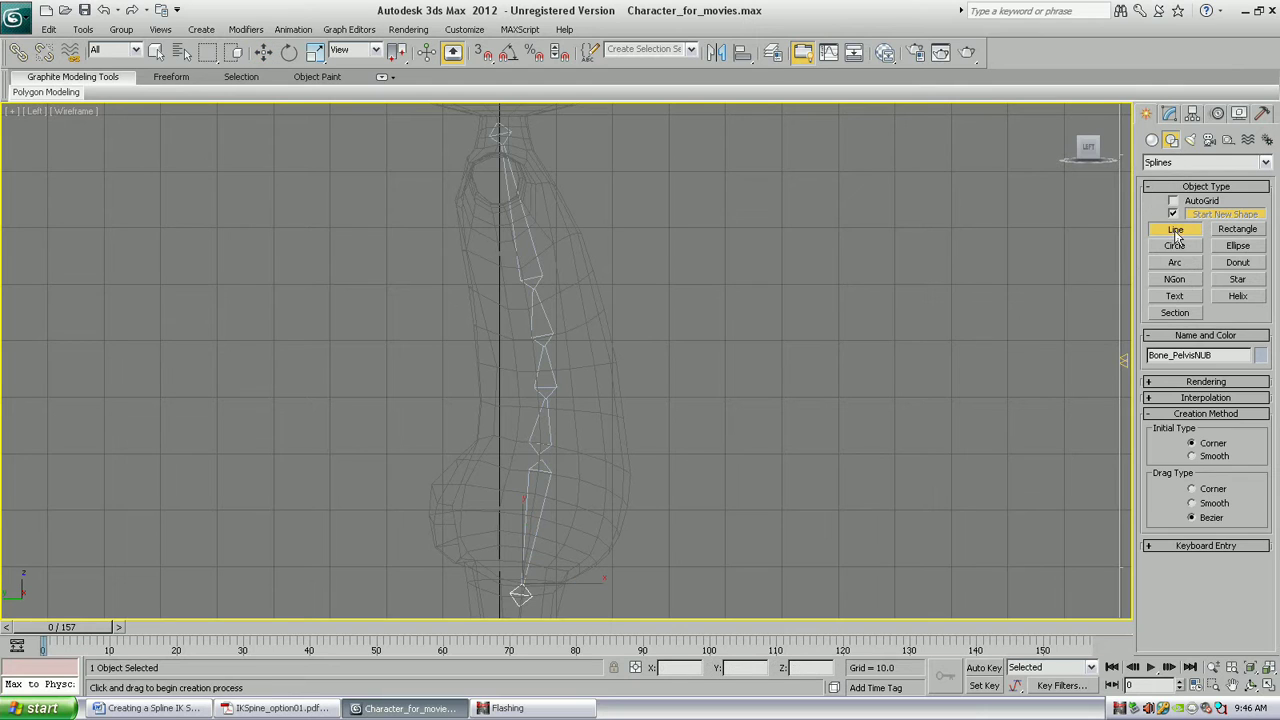
pyautogui.click(536, 455)
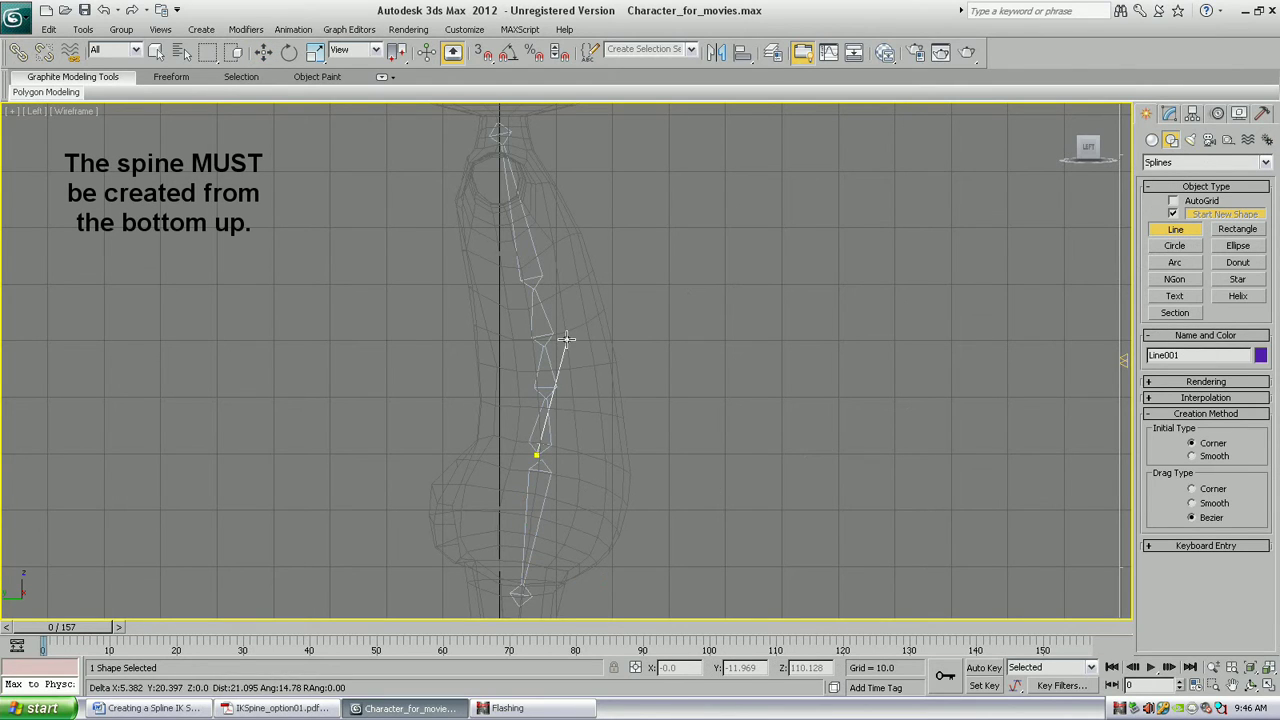
pyautogui.click(533, 288)
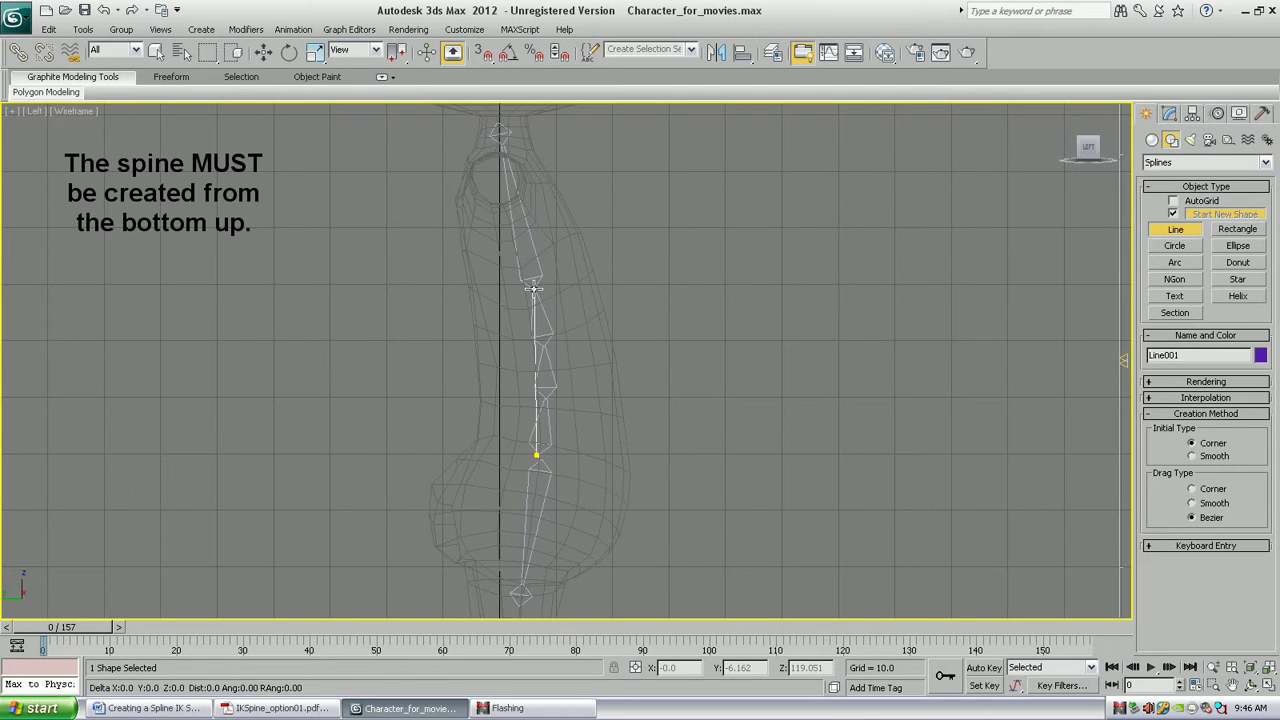
pyautogui.click(501, 143)
pyautogui.rightClick(690, 285)
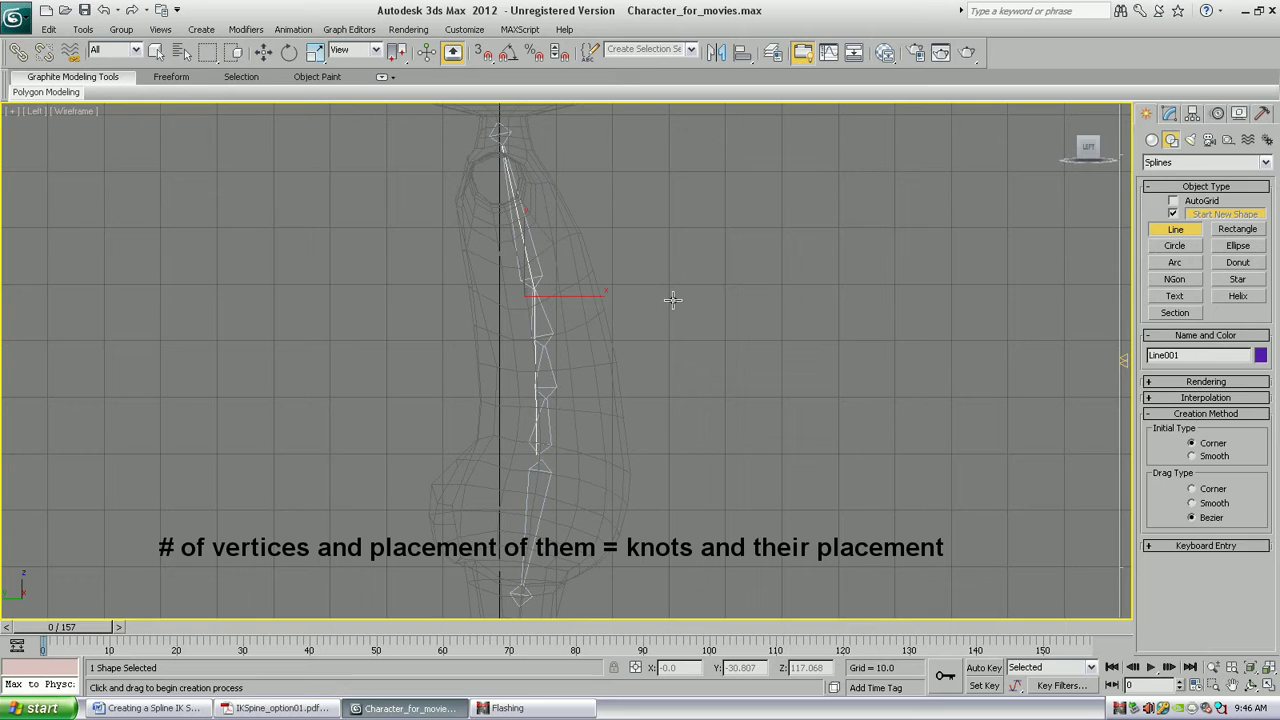
# Inspect Line001's vertices in Vertex sub-object mode, selecting the lower spine vertices.
pyautogui.click(1169, 113)
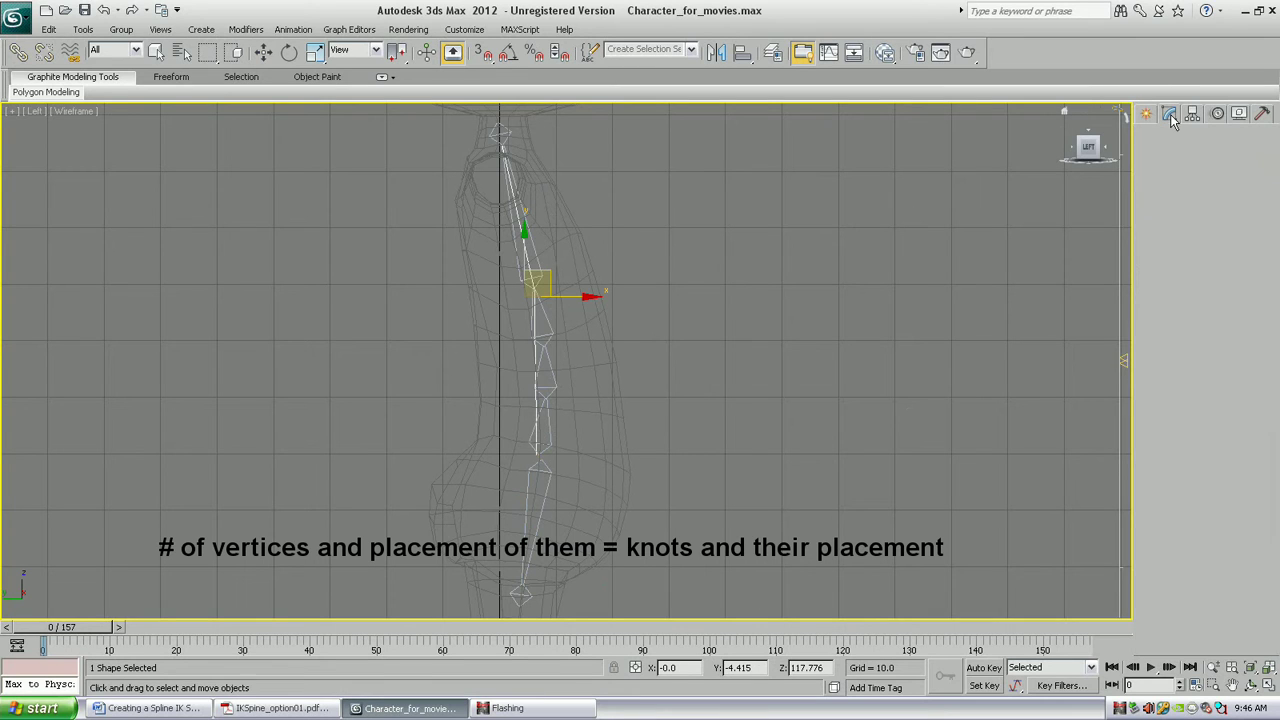
pyautogui.click(1185, 374)
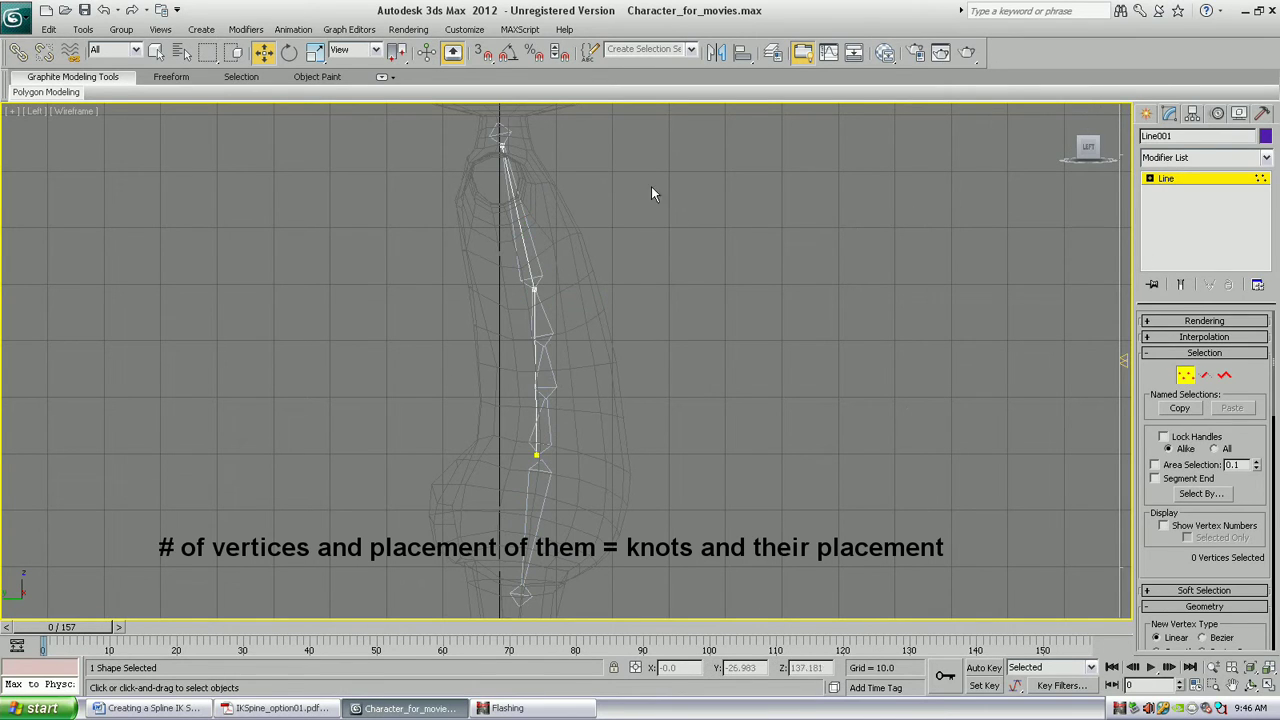
pyautogui.moveTo(554, 217); pyautogui.dragTo(426, 466)
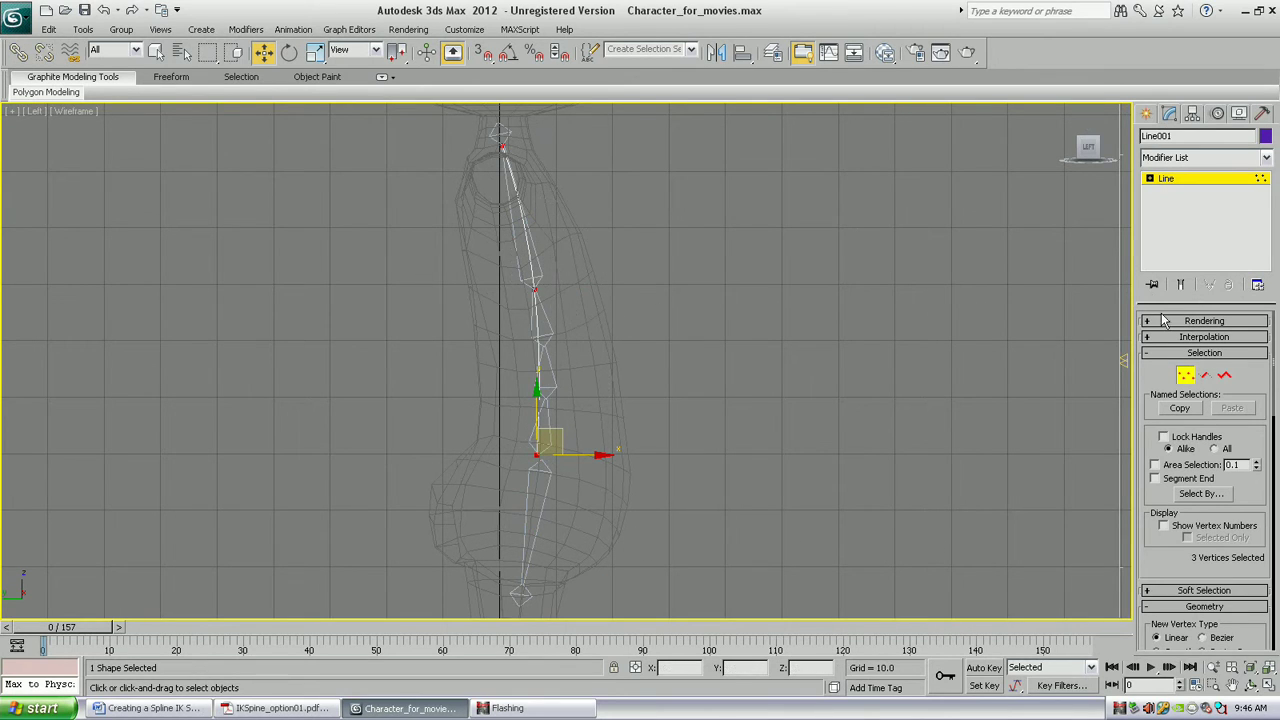
pyautogui.click(1185, 377)
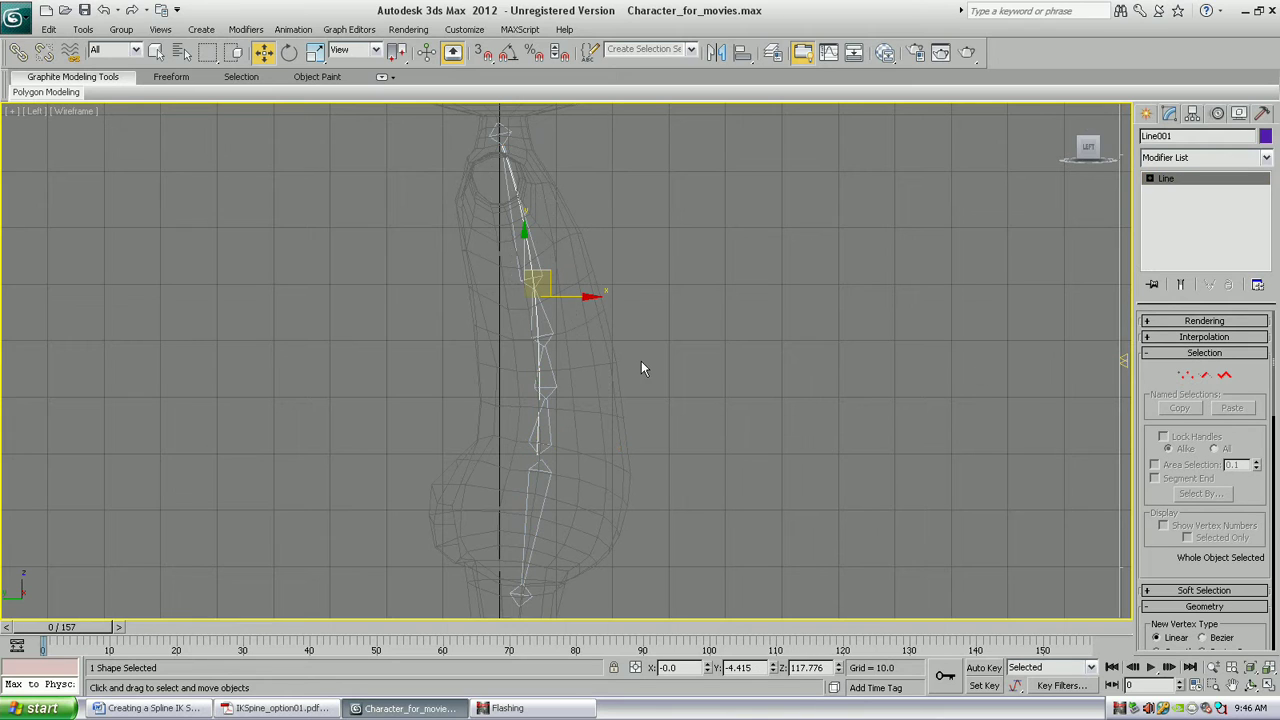
pyautogui.press('1')
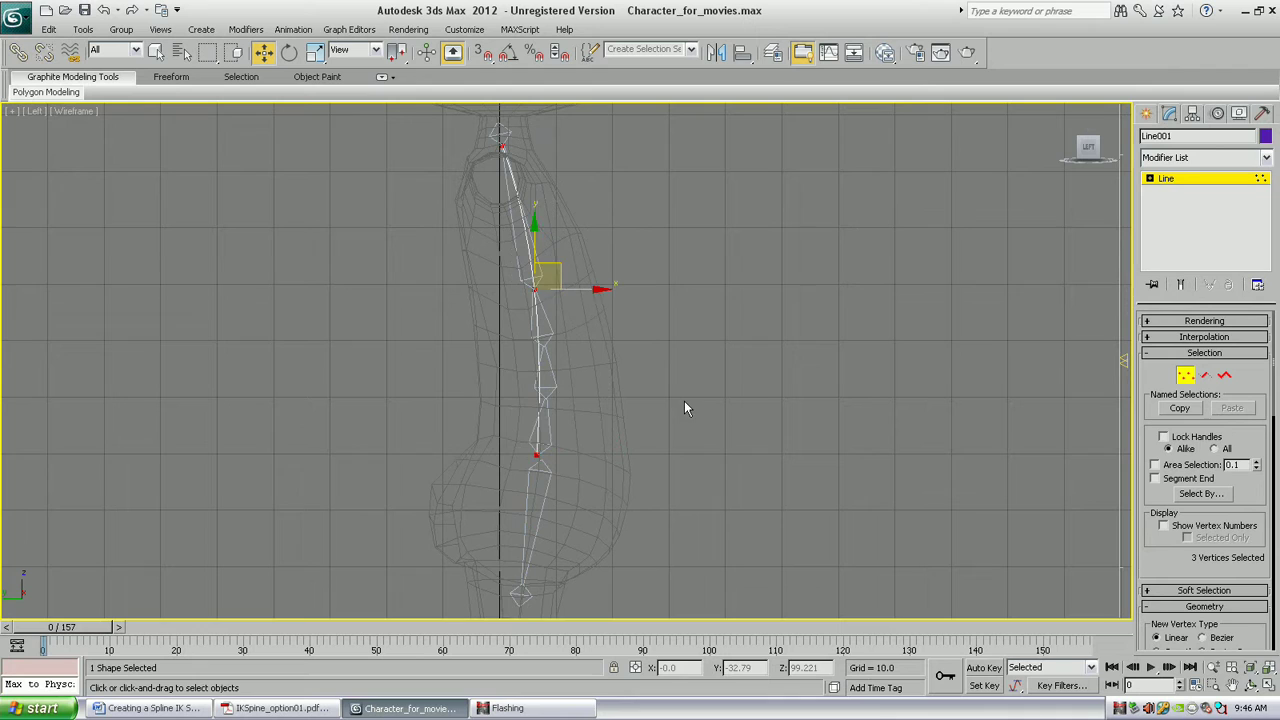
pyautogui.click(533, 455)
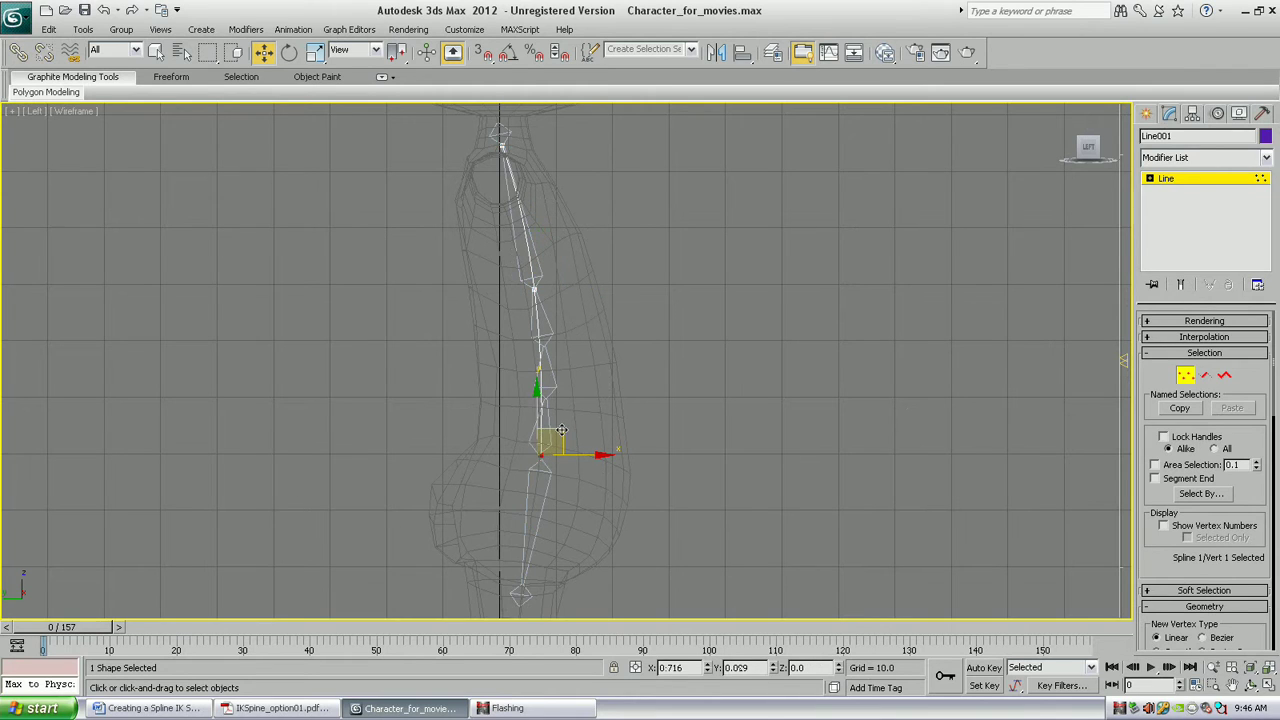
pyautogui.click(596, 273)
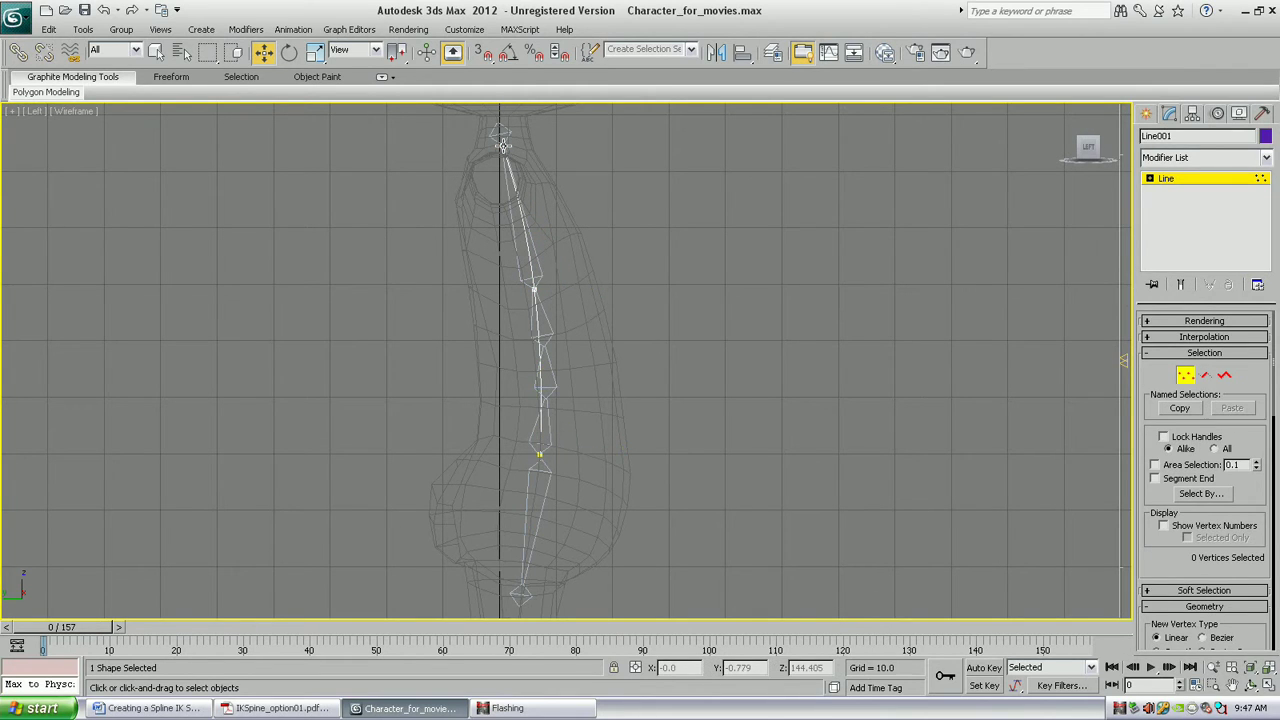
# Apply a SplineIK Solver from Bone_Spine_01 to Bone_SpineNUB, using Line001 as the spline.
pyautogui.click(1186, 376)
pyautogui.click(552, 449)
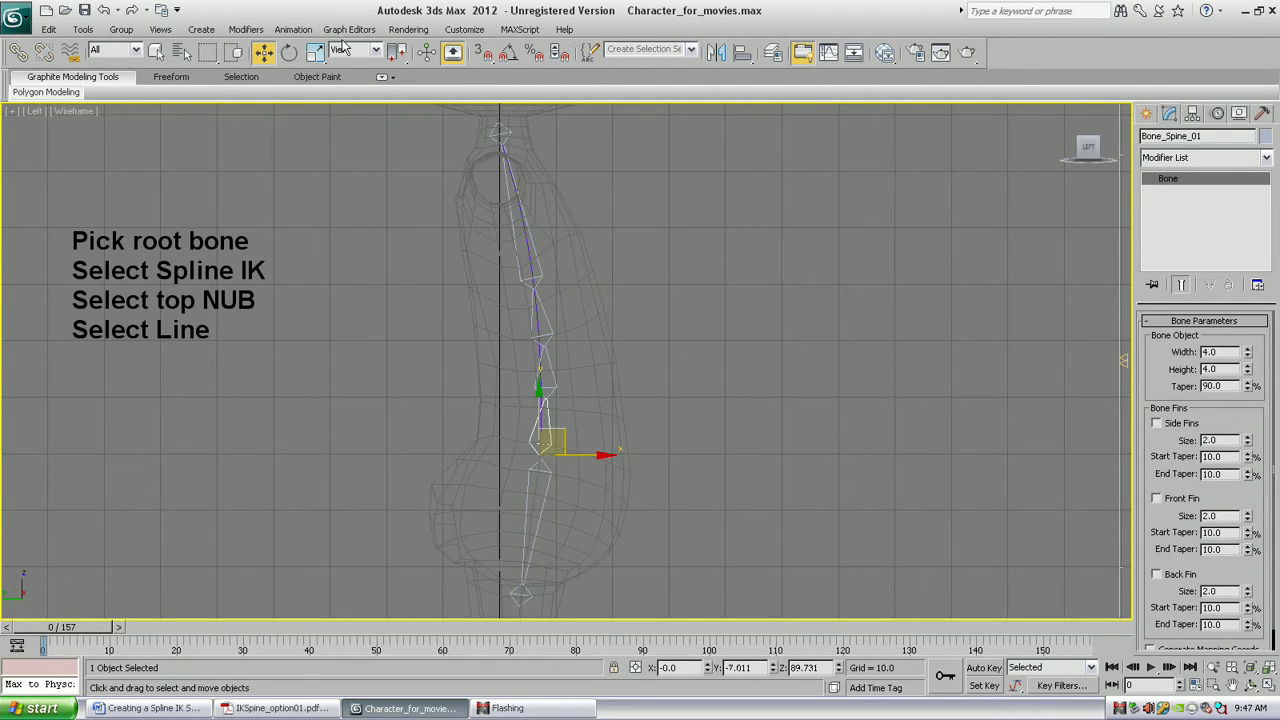
pyautogui.click(294, 30)
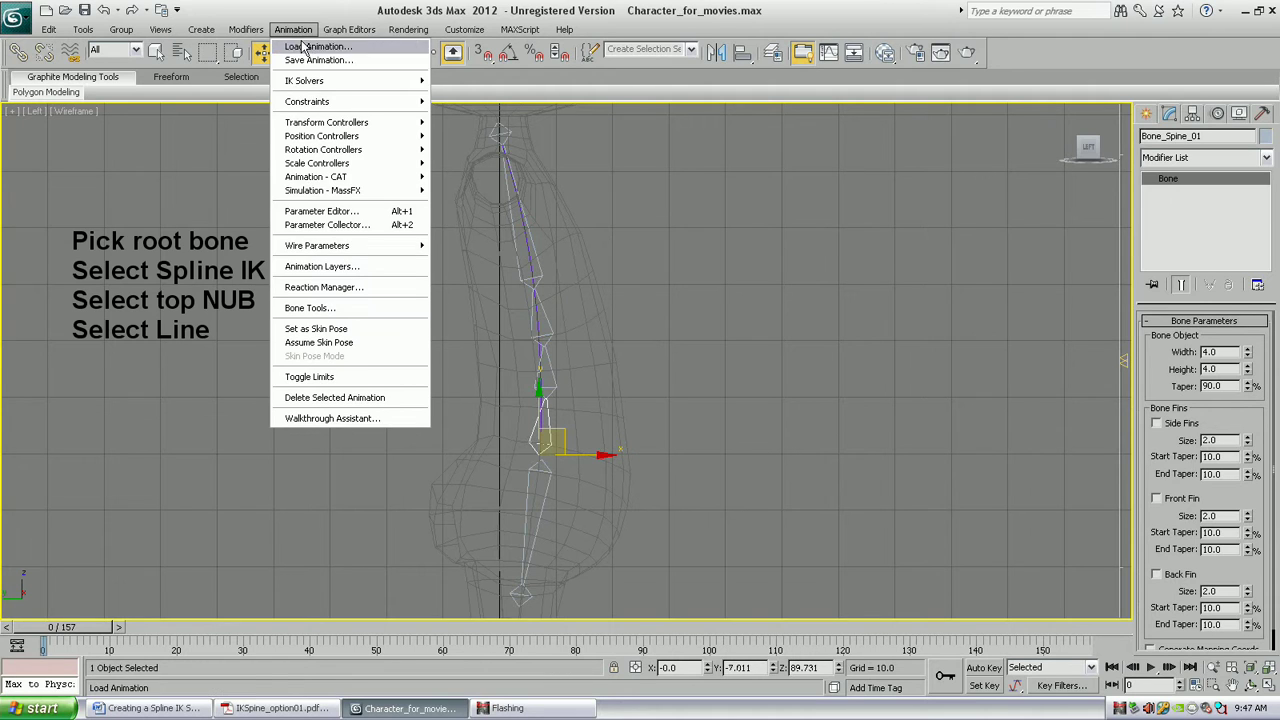
pyautogui.moveTo(353, 88)
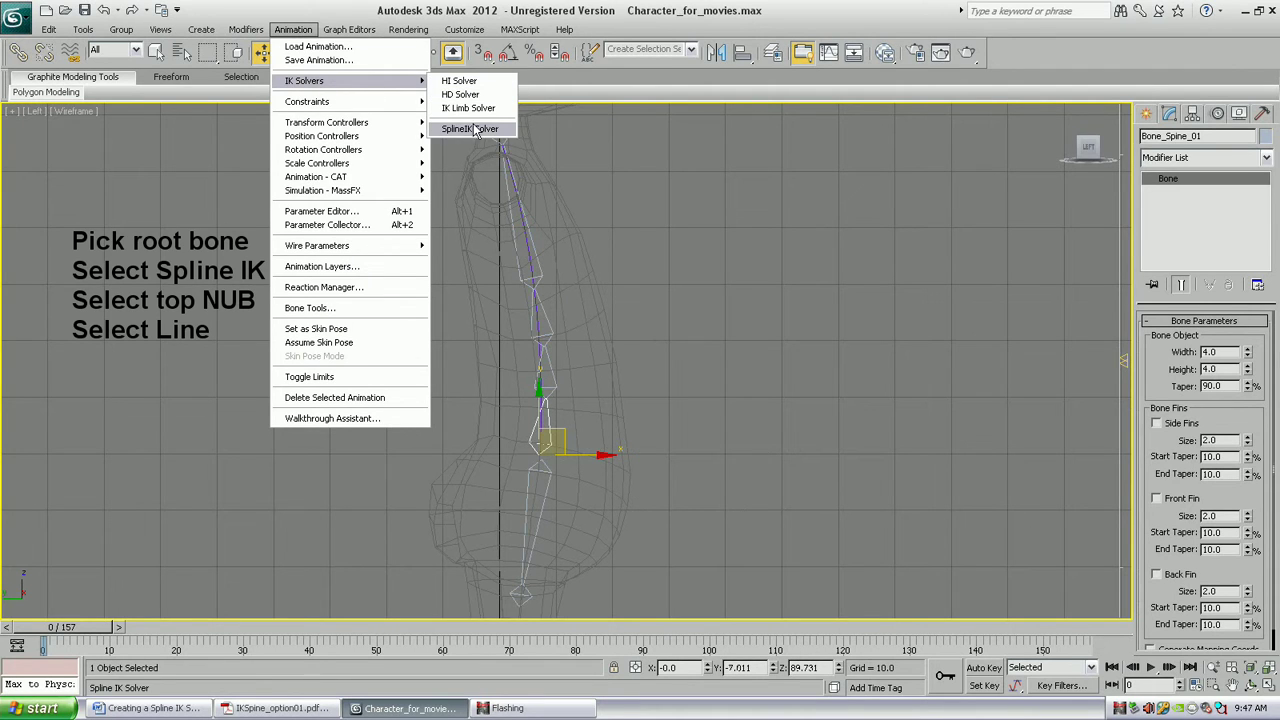
pyautogui.click(463, 132)
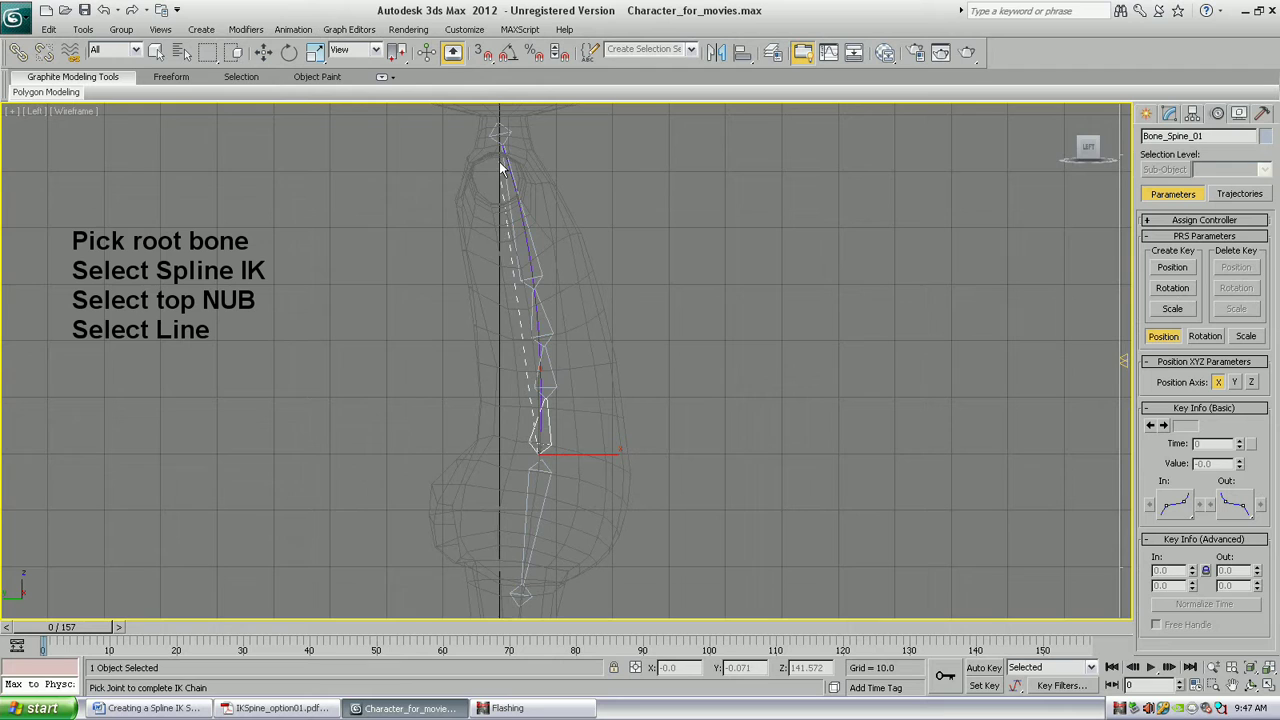
pyautogui.click(499, 132)
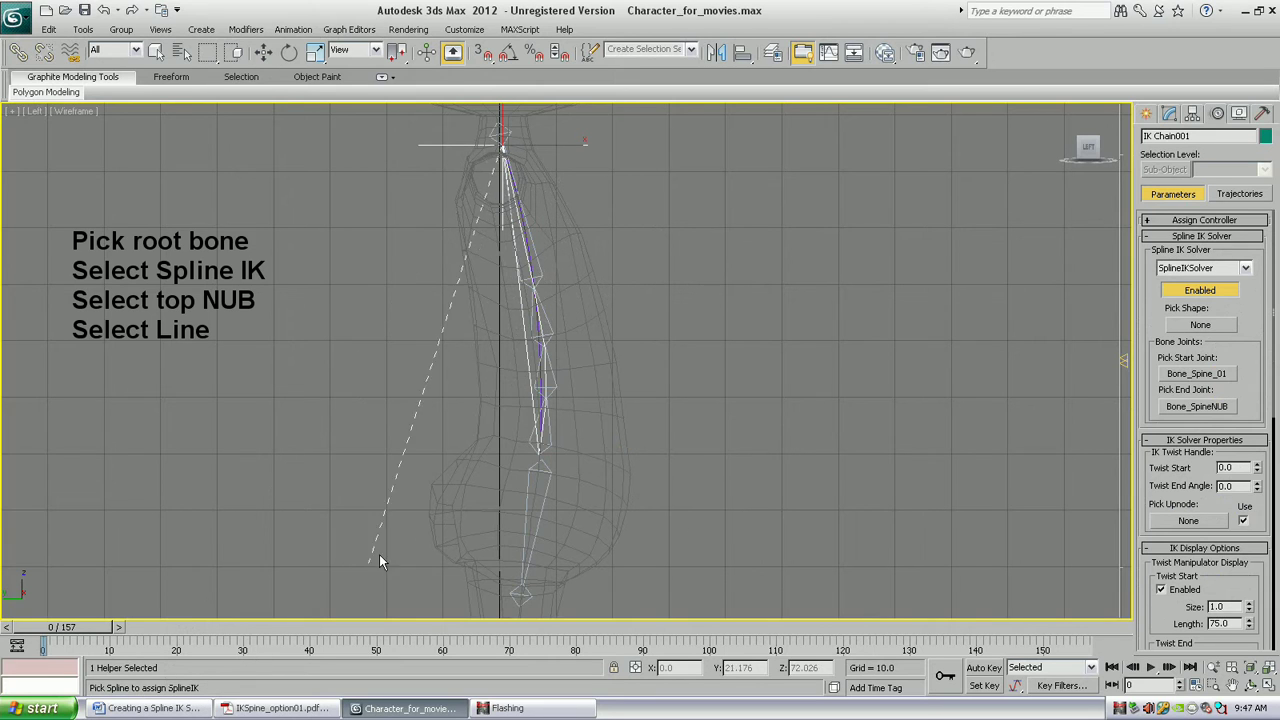
pyautogui.click(528, 408)
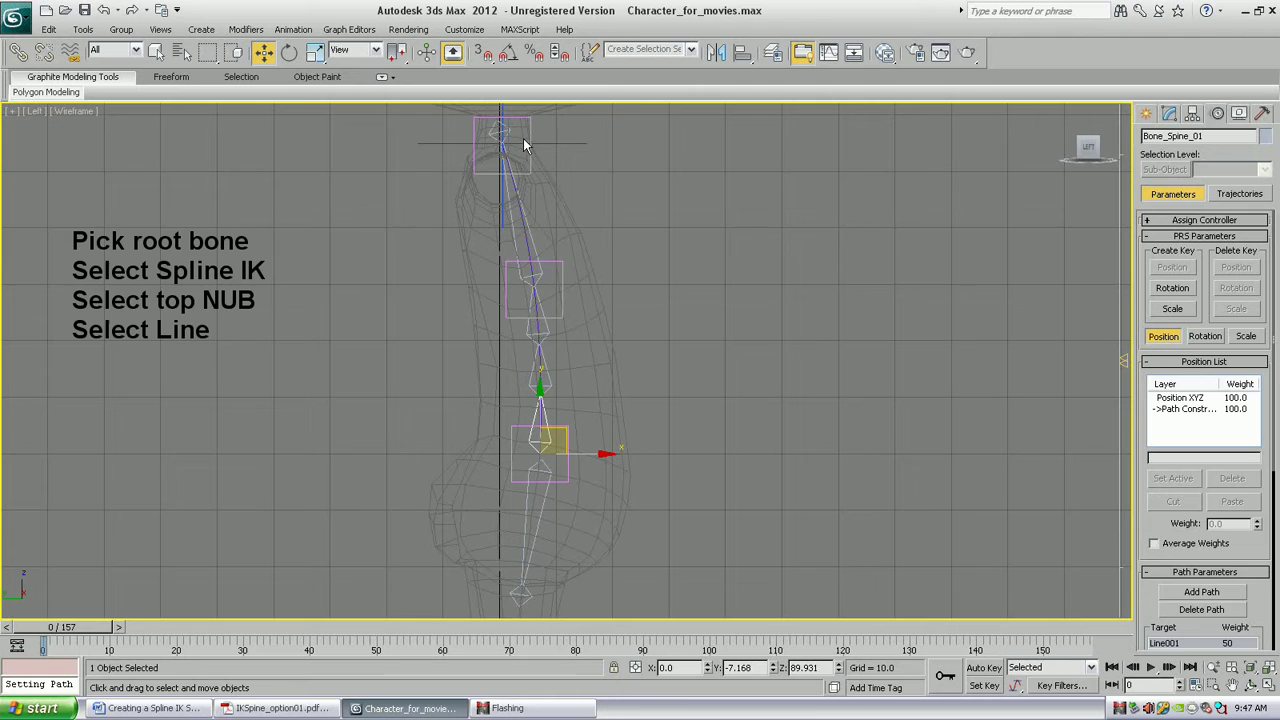
# Test the spine chain by moving helpers Point001, Point002 and Point003.
pyautogui.click(567, 472)
pyautogui.moveTo(563, 430)
pyautogui.mouseDown()
pyautogui.moveTo(746, 430)
pyautogui.moveTo(550, 438)
pyautogui.mouseUp()
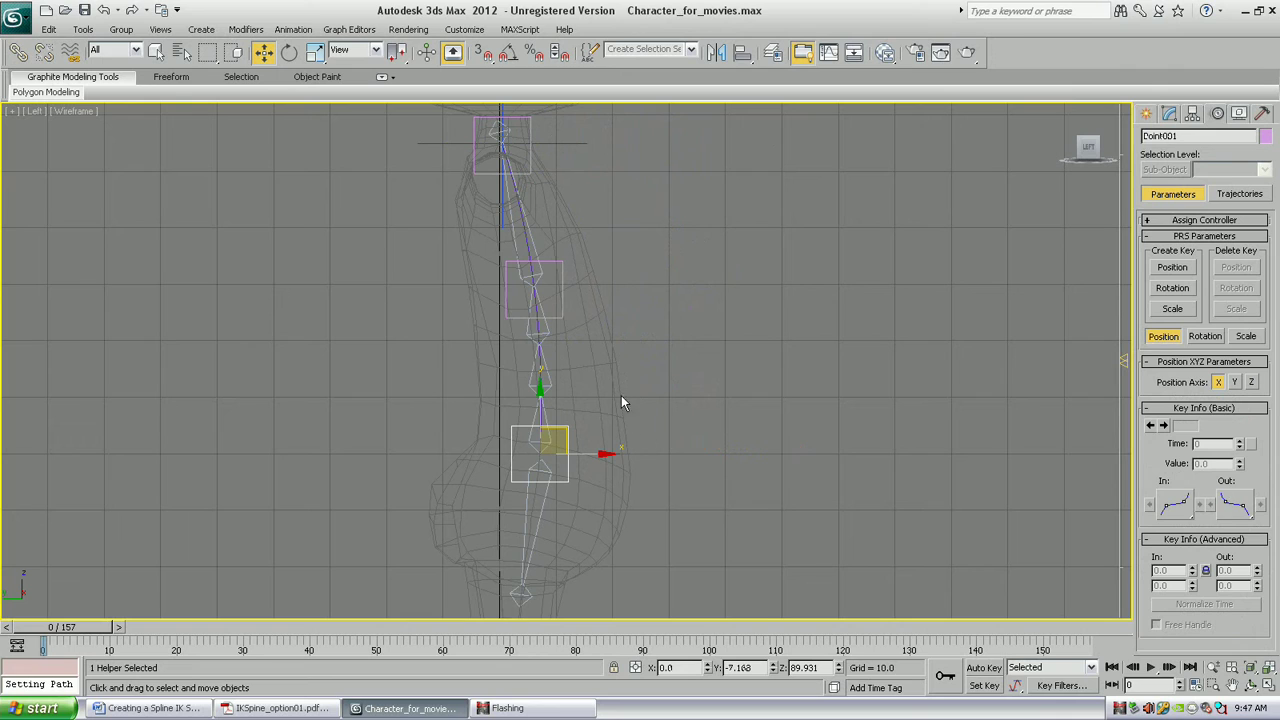
pyautogui.click(560, 288)
pyautogui.moveTo(562, 263)
pyautogui.mouseDown()
pyautogui.moveTo(605, 267)
pyautogui.moveTo(499, 275)
pyautogui.moveTo(562, 264)
pyautogui.mouseUp()
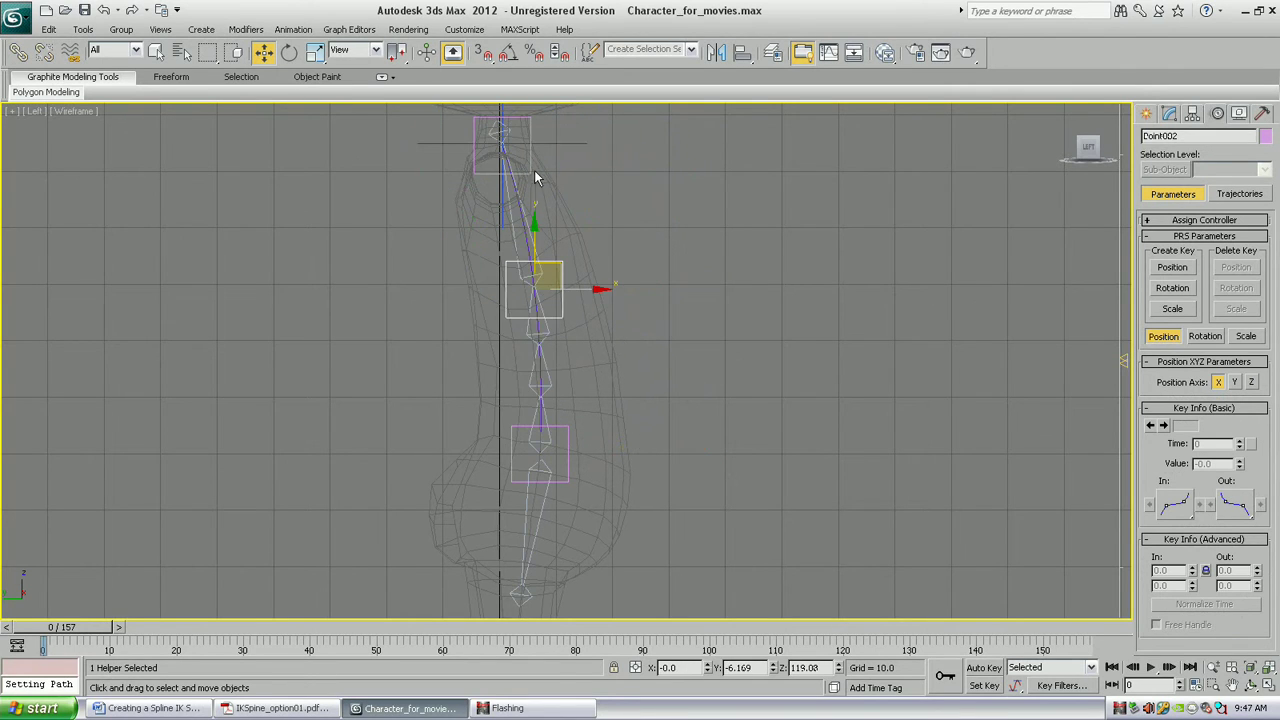
pyautogui.click(536, 179)
pyautogui.moveTo(526, 119); pyautogui.dragTo(680, 278)
pyautogui.rightClick(680, 278)
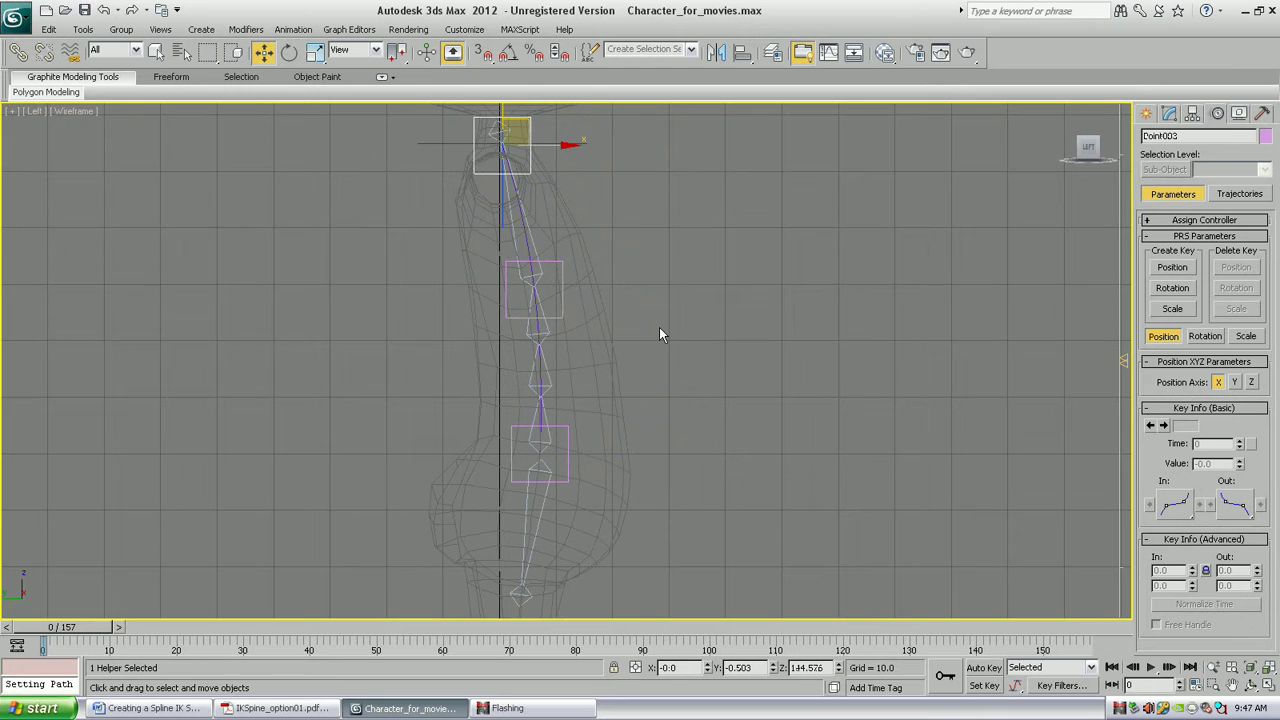
pyautogui.moveTo(753, 402); pyautogui.dragTo(771, 399, button='middle')
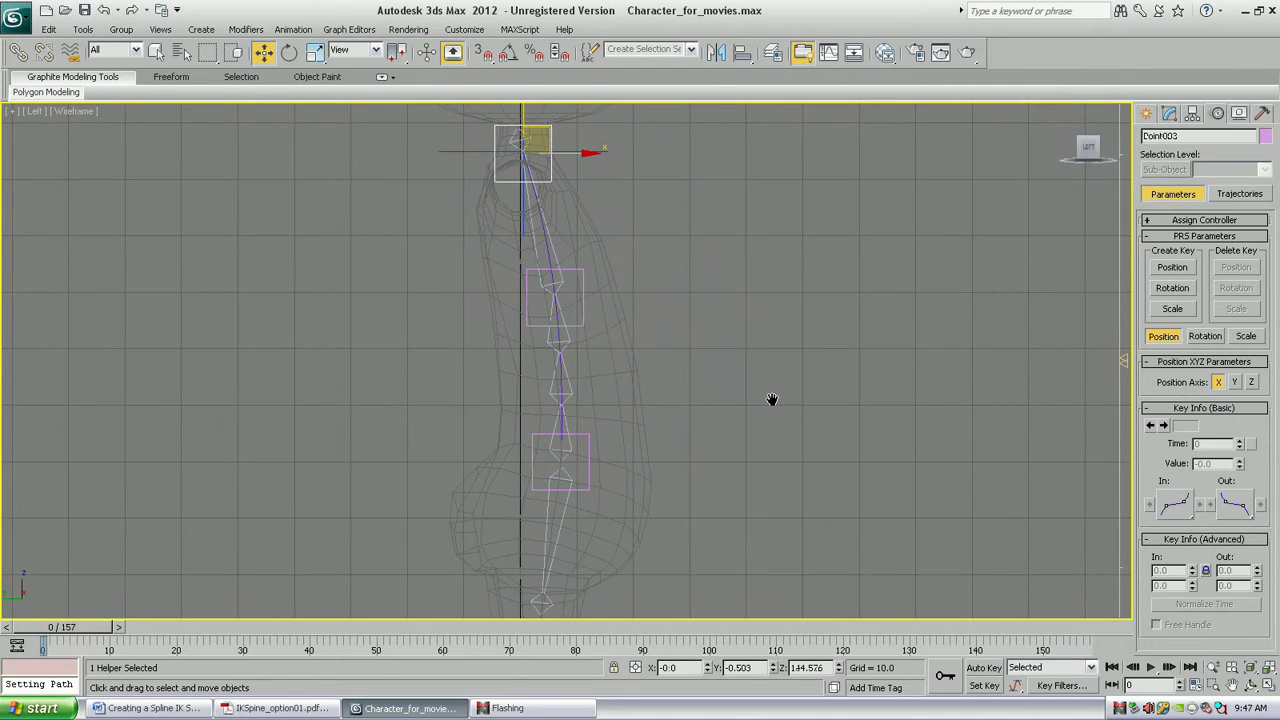
pyautogui.click(266, 710)
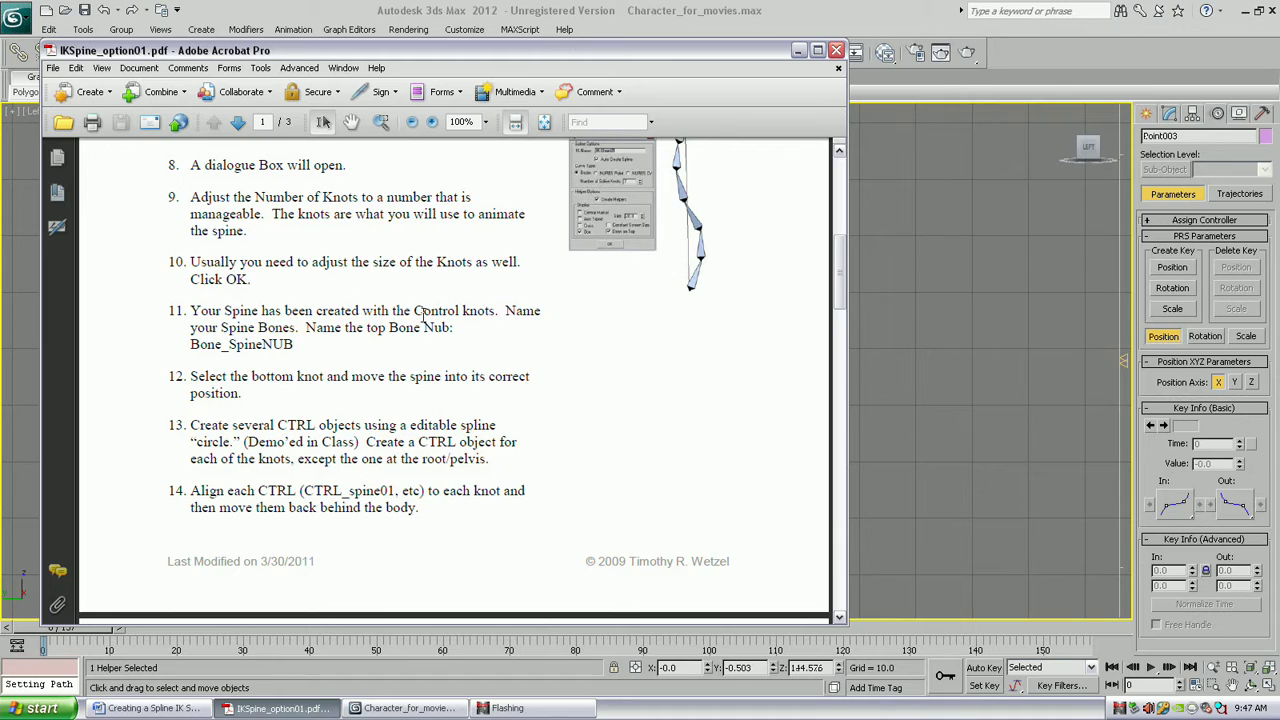
pyautogui.moveTo(466, 311); pyautogui.dragTo(207, 309)
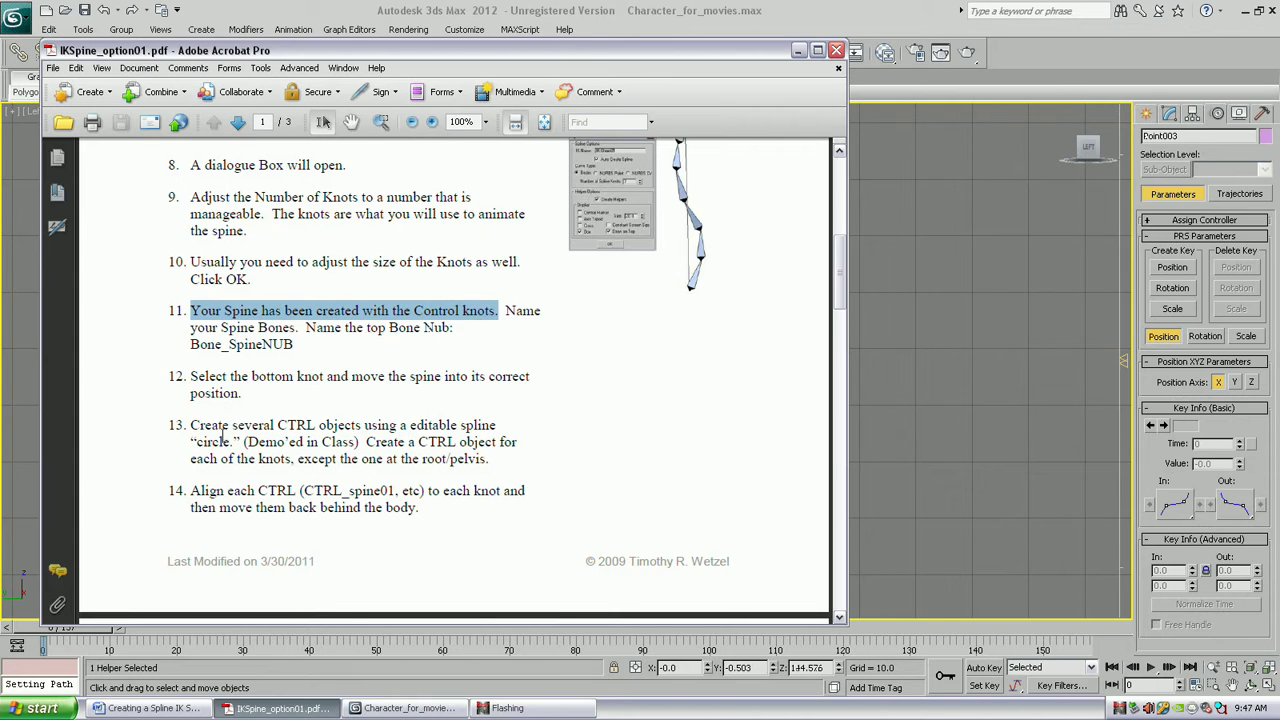
pyautogui.moveTo(190, 425); pyautogui.dragTo(363, 425)
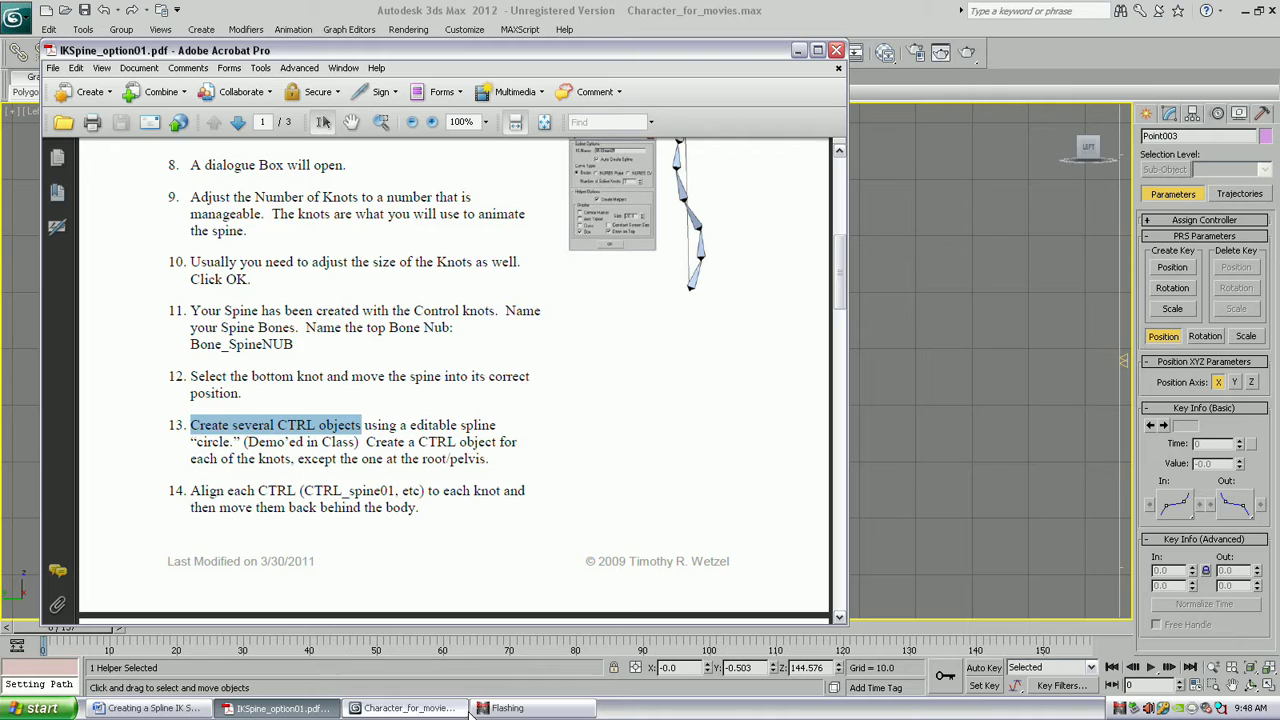
# Switch to the Perspective view with clipping off and edged shading, framing the character's feet.
pyautogui.click(436, 710)
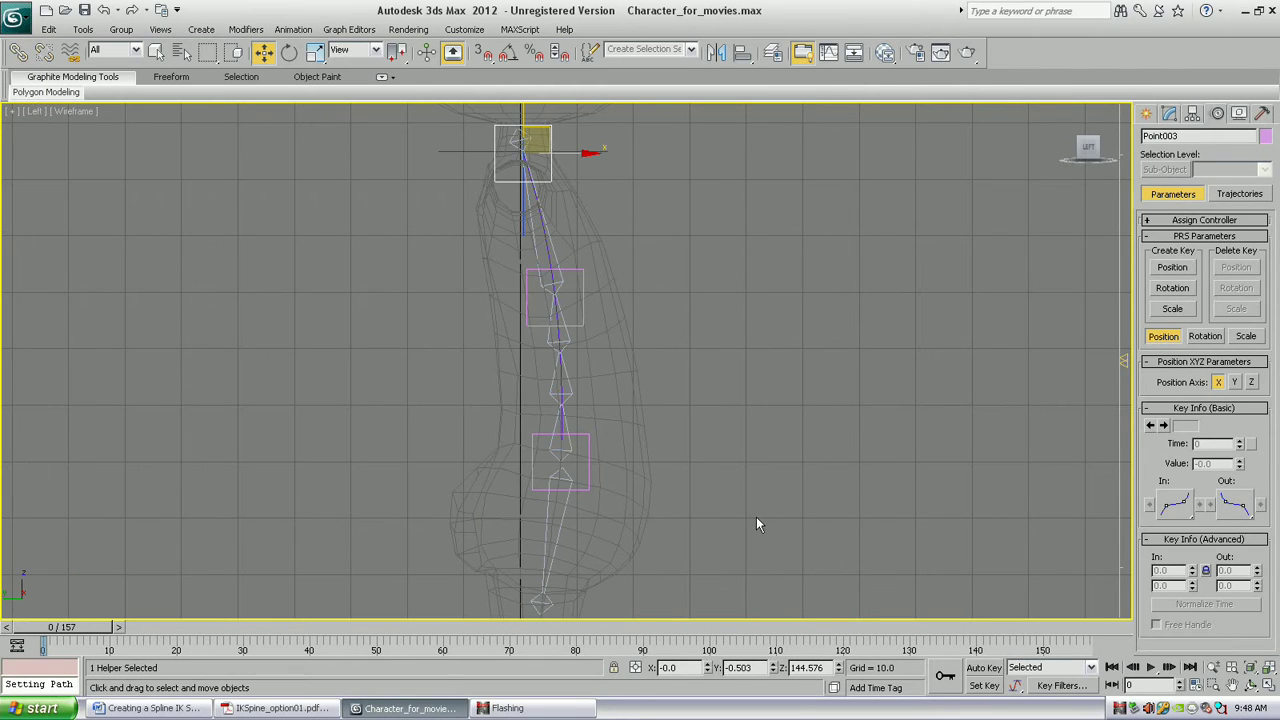
pyautogui.press('p')
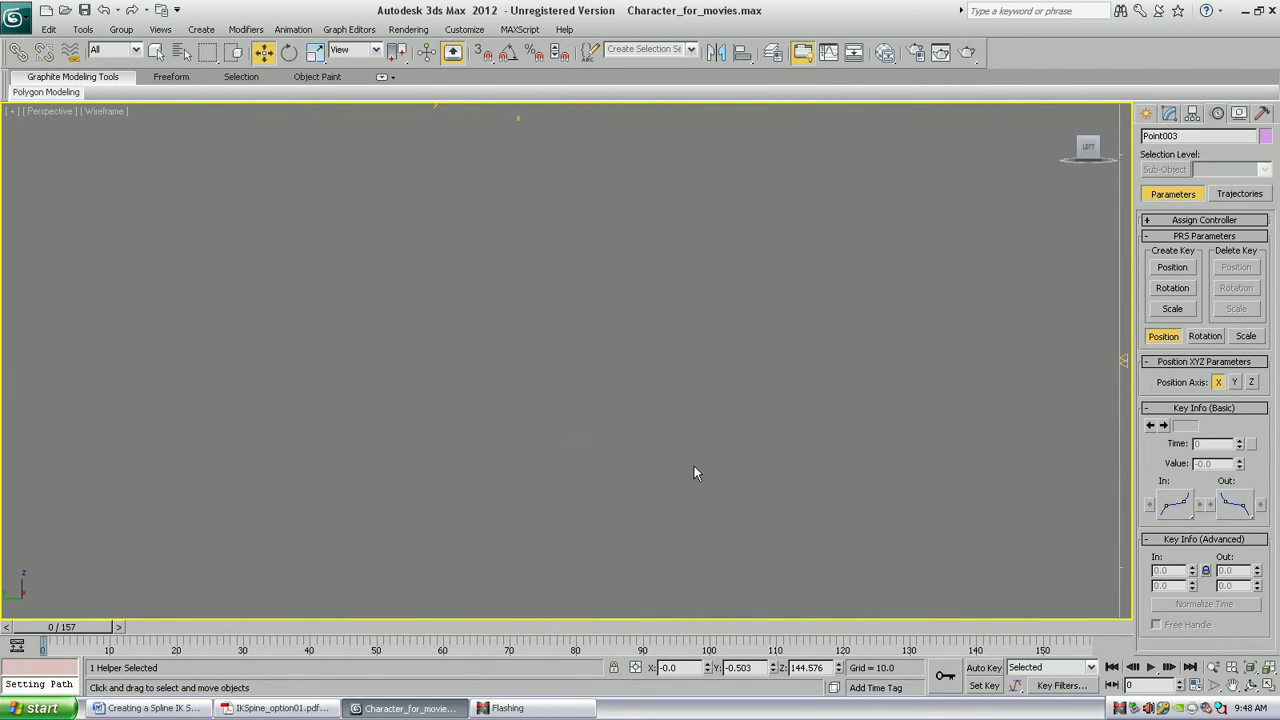
pyautogui.click(42, 112)
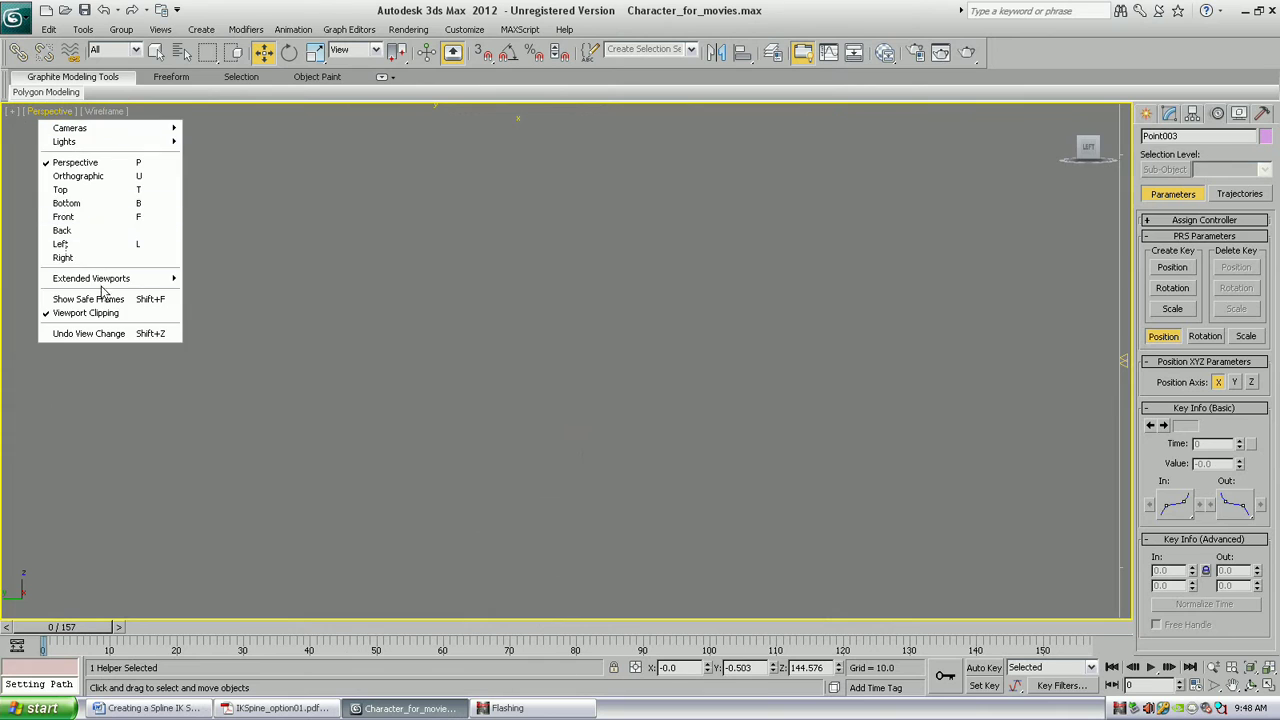
pyautogui.click(105, 318)
pyautogui.moveTo(523, 423); pyautogui.dragTo(608, 363, button='middle')
pyautogui.scroll(-4, 643, 403)
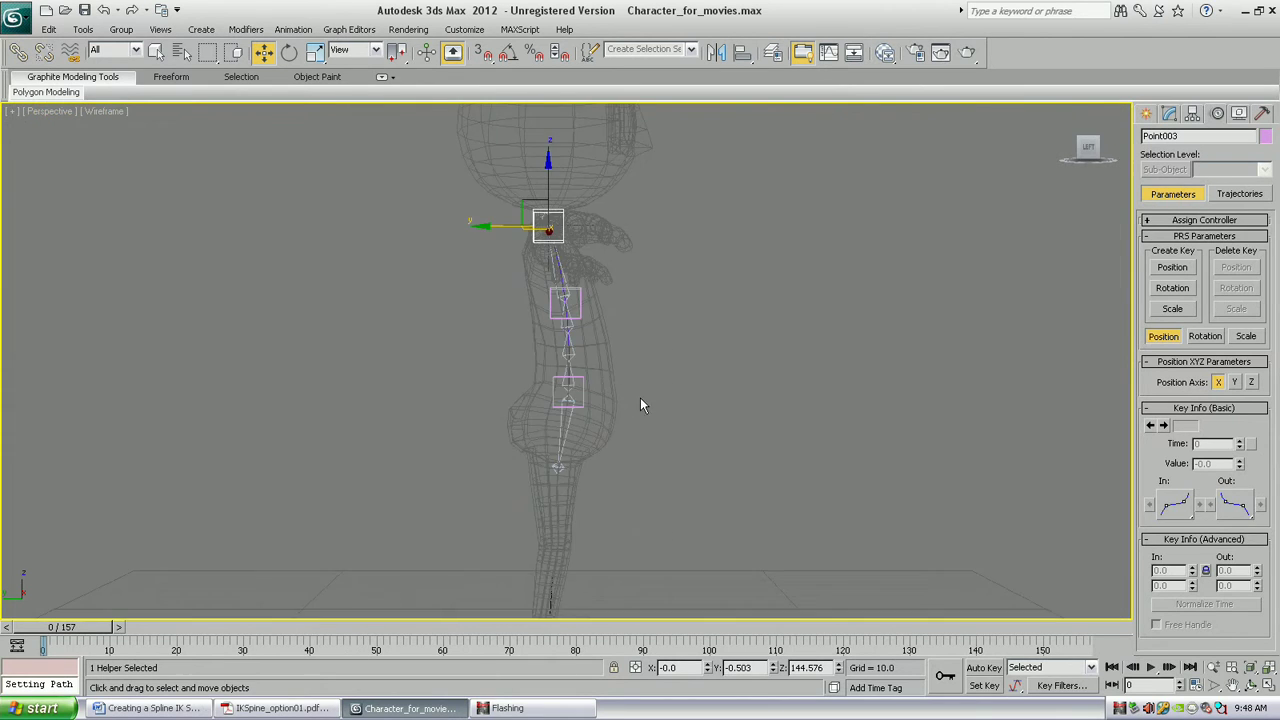
pyautogui.press('F3')
pyautogui.moveTo(567, 444)
pyautogui.keyDown('alt'); pyautogui.mouseDown(button='middle')
pyautogui.moveTo(608, 449)
pyautogui.moveTo(697, 380)
pyautogui.moveTo(623, 397)
pyautogui.mouseUp(button='middle'); pyautogui.keyUp('alt')
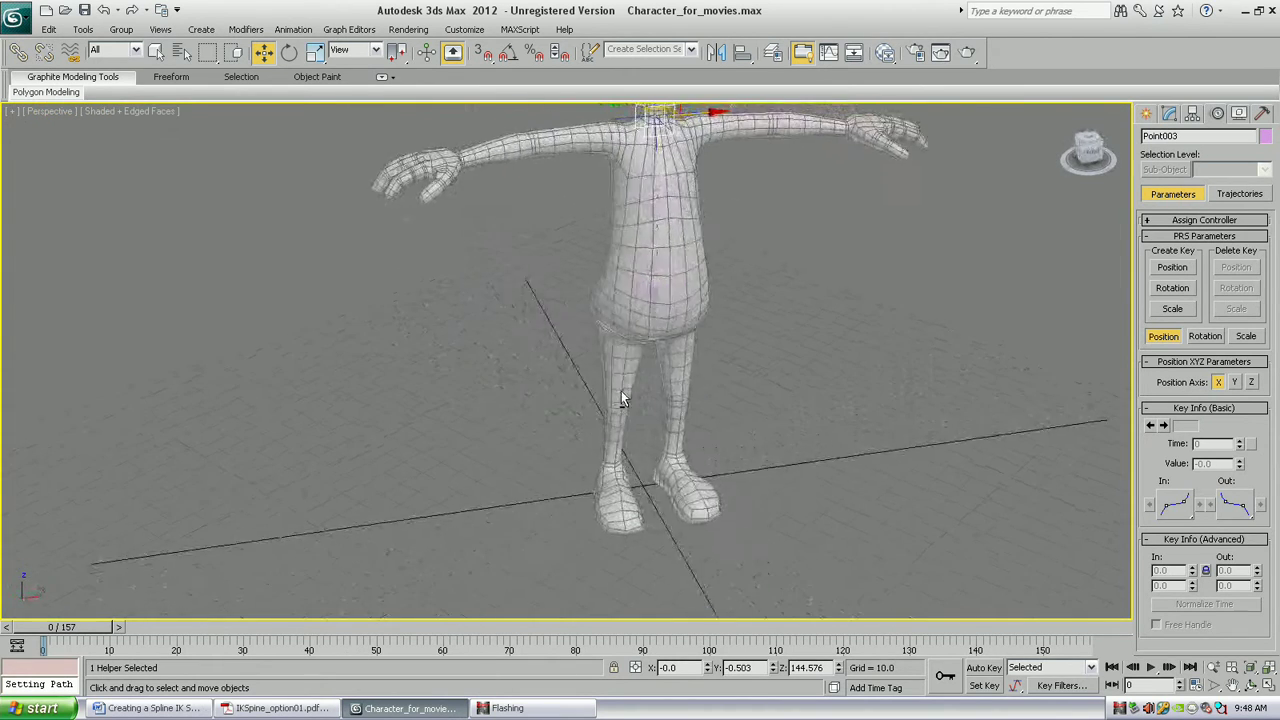
pyautogui.scroll(3, 623, 404)
pyautogui.scroll(4, 623, 418)
pyautogui.keyDown('alt'); pyautogui.moveTo(640, 223); pyautogui.dragTo(662, 373, button='middle'); pyautogui.keyUp('alt')
pyautogui.scroll(2, 662, 373)
# Draw Circle001 with radius 8.618 on the ground grid at the feet.
pyautogui.click(1146, 113)
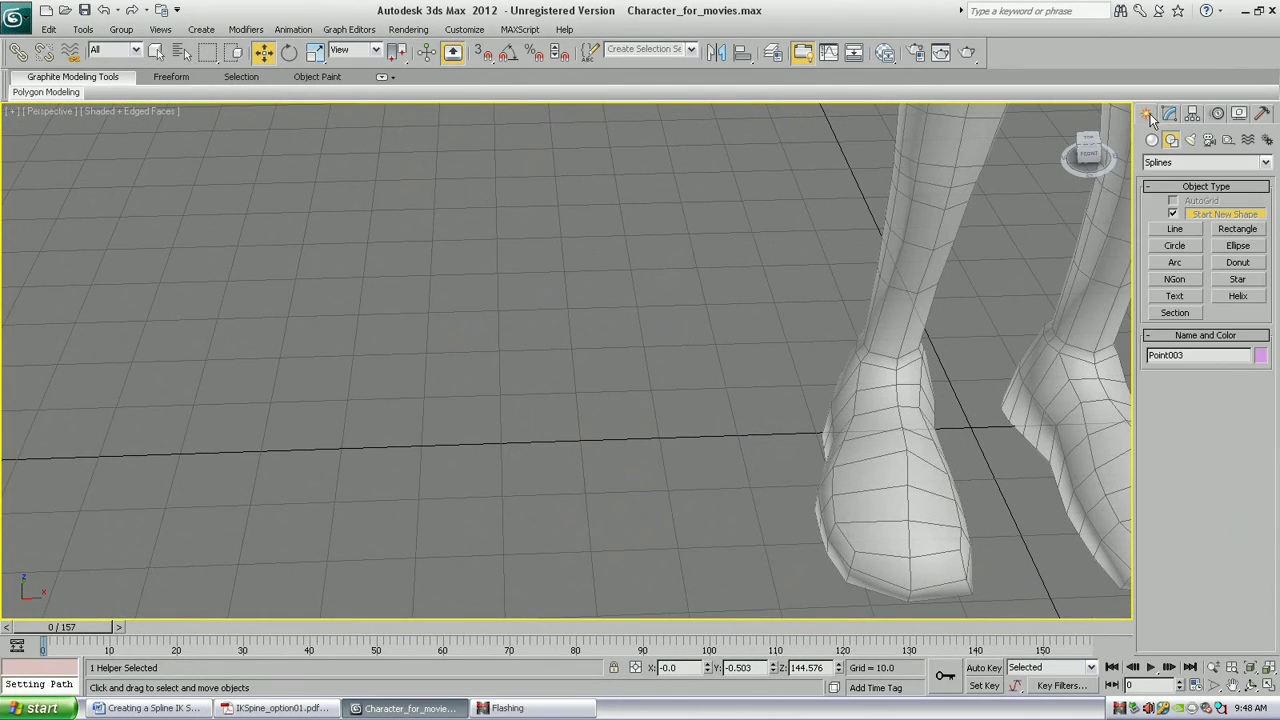
pyautogui.click(1175, 246)
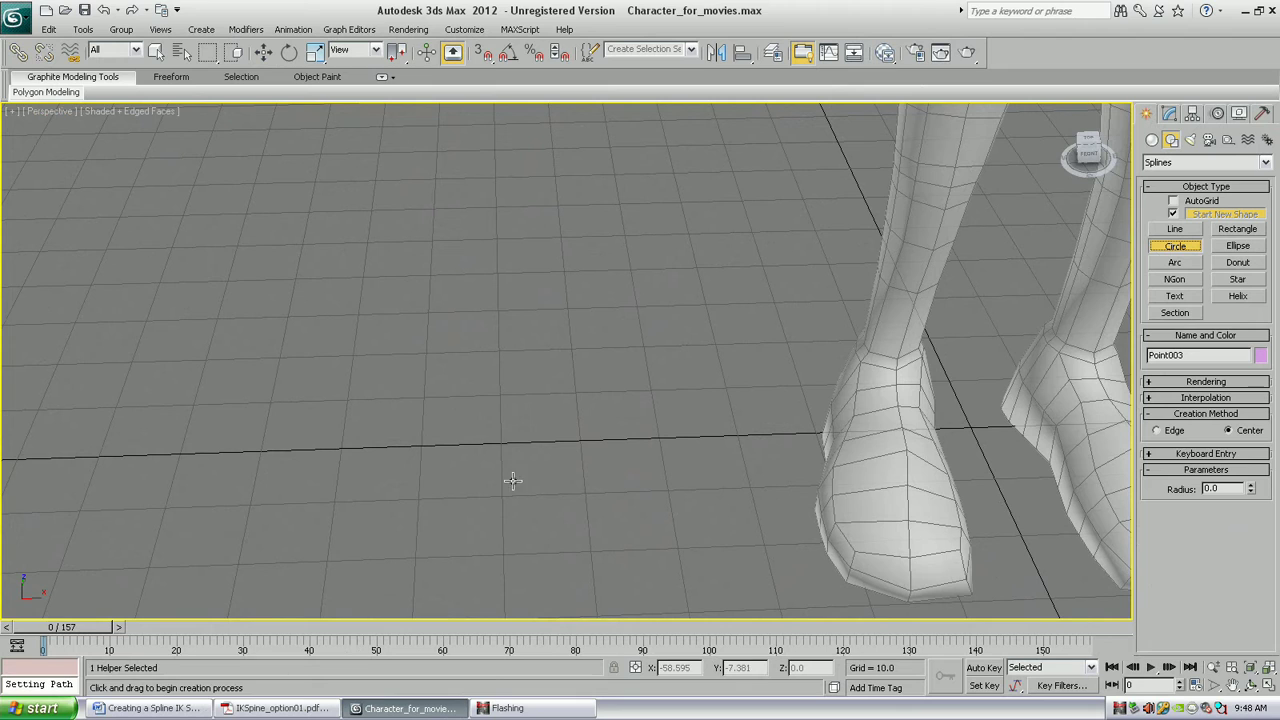
pyautogui.click(504, 438)
pyautogui.moveTo(504, 438); pyautogui.dragTo(529, 403)
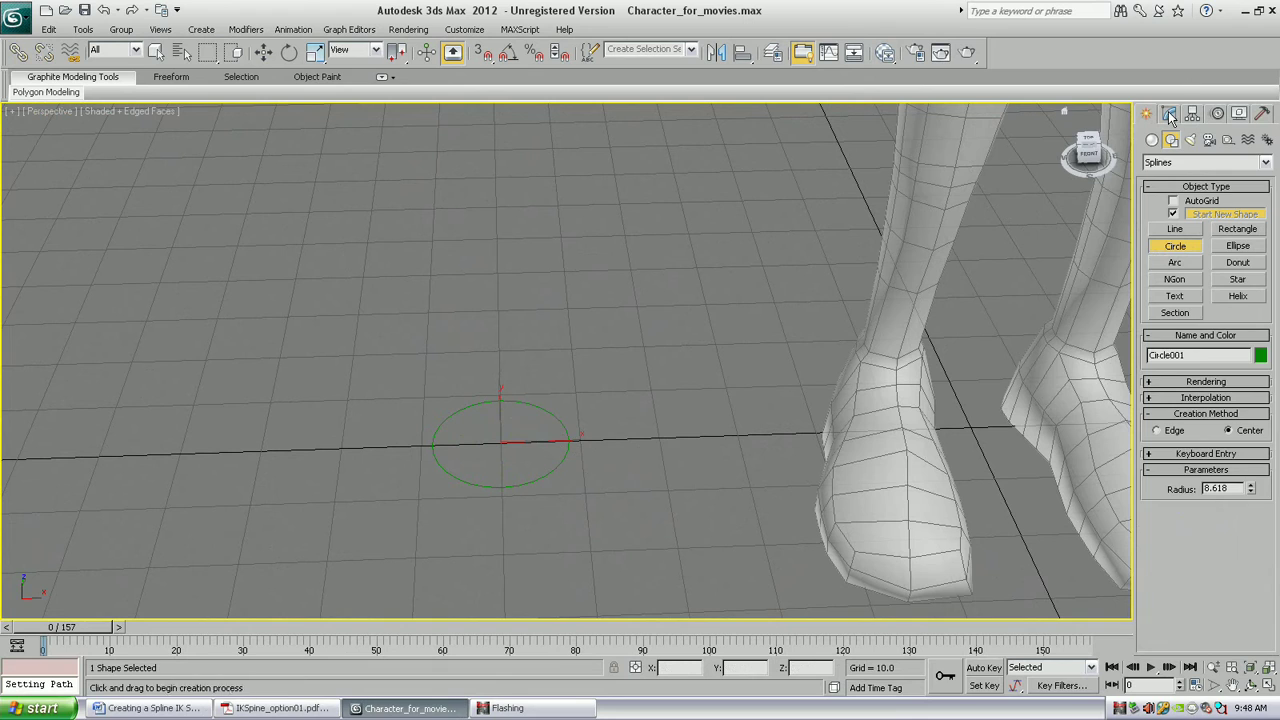
# Enable Circle001's viewport rendering with 5 sides and thickness 1.6.
pyautogui.click(1170, 115)
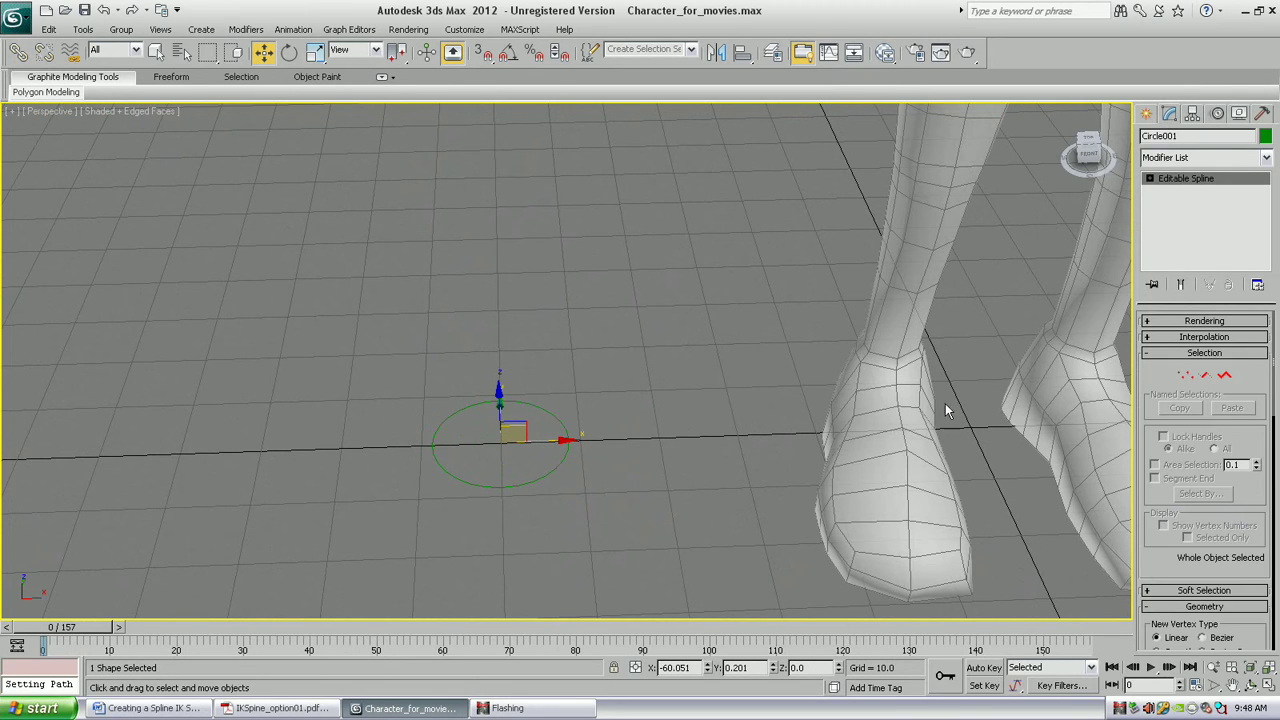
pyautogui.click(1205, 337)
pyautogui.click(1204, 320)
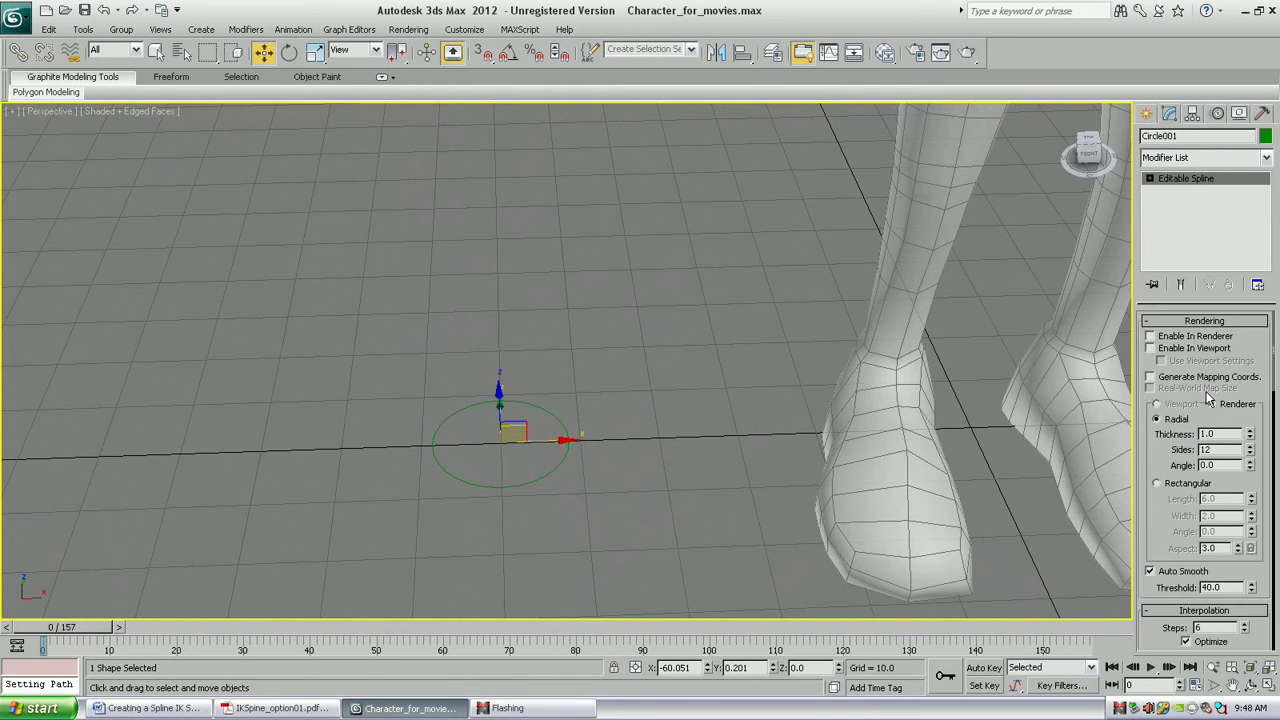
pyautogui.click(1150, 348)
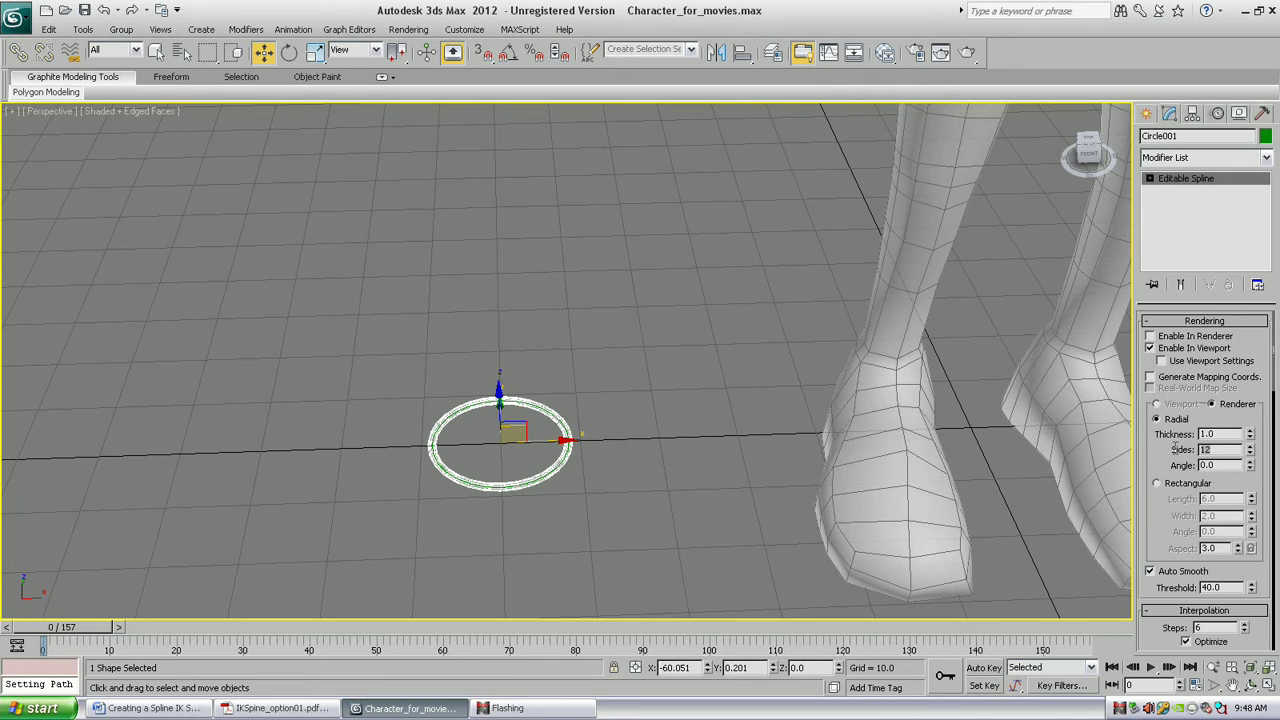
pyautogui.write('5')
pyautogui.press('Return')
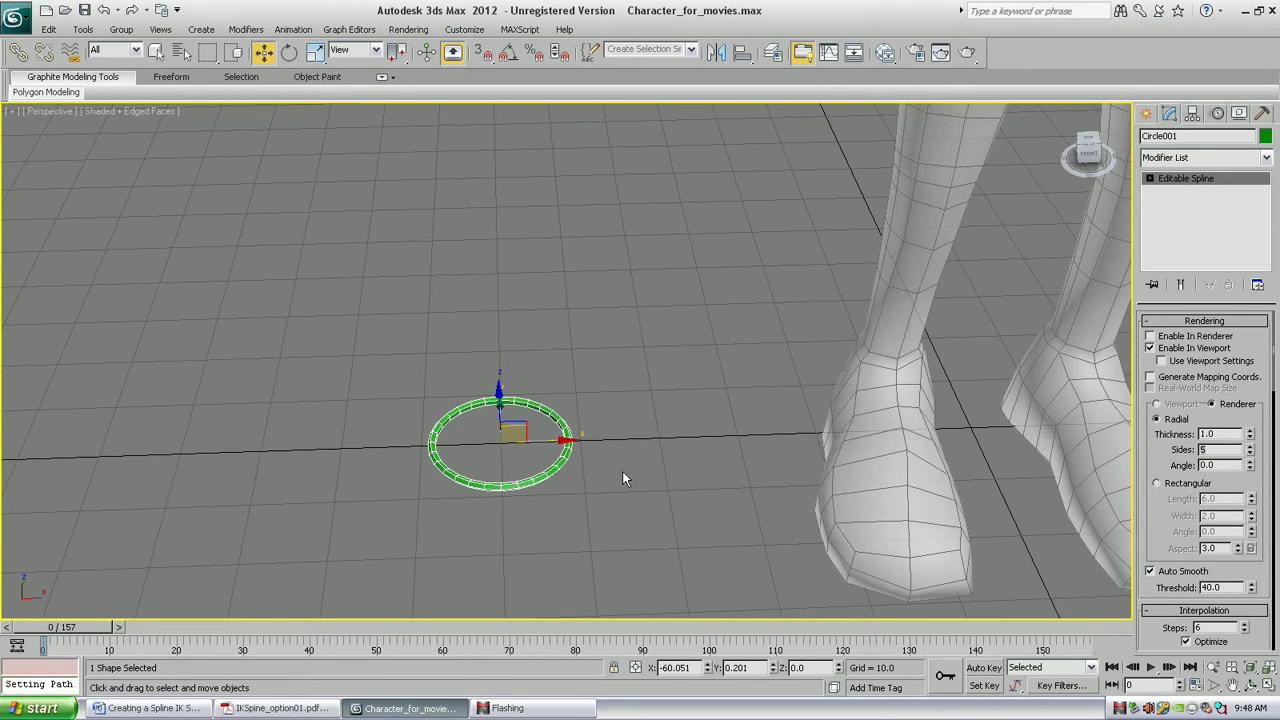
pyautogui.moveTo(1250, 441); pyautogui.dragTo(1250, 392)
# Select the circle's spline at Spline sub-object level and switch to Rotate.
pyautogui.moveTo(460, 420); pyautogui.dragTo(477, 412, button='middle')
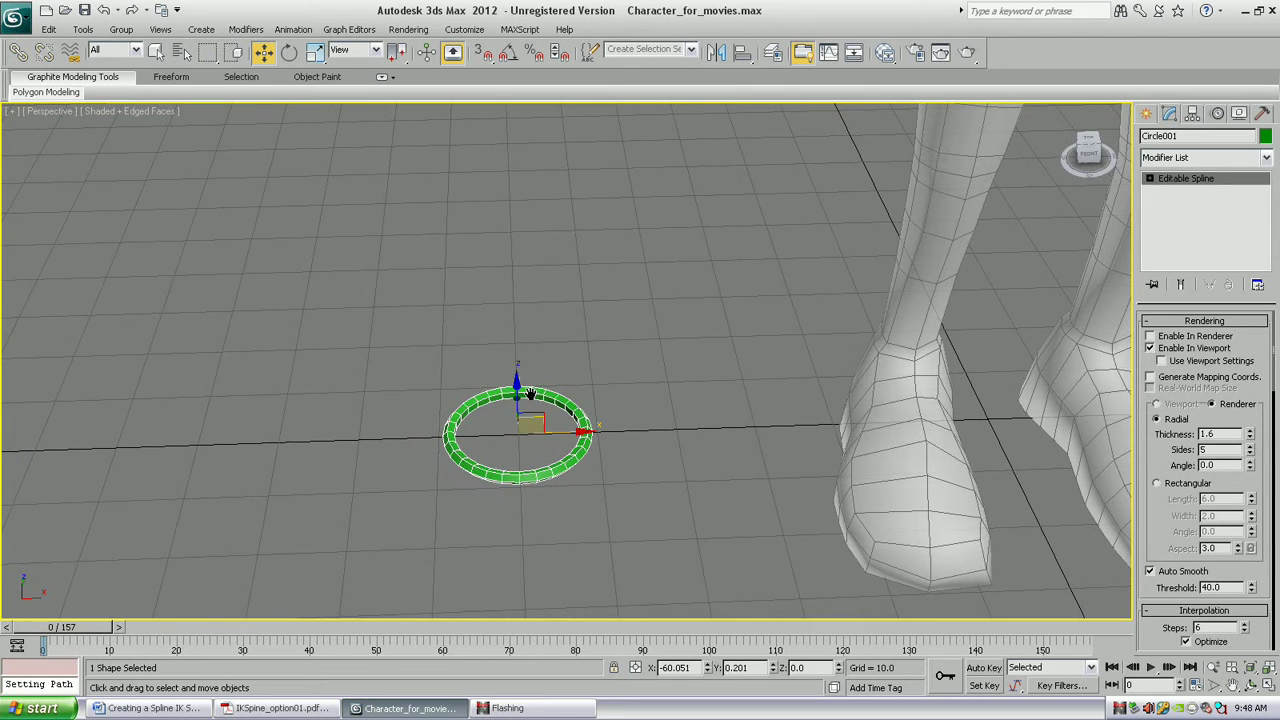
pyautogui.press('1')
pyautogui.click(1151, 179)
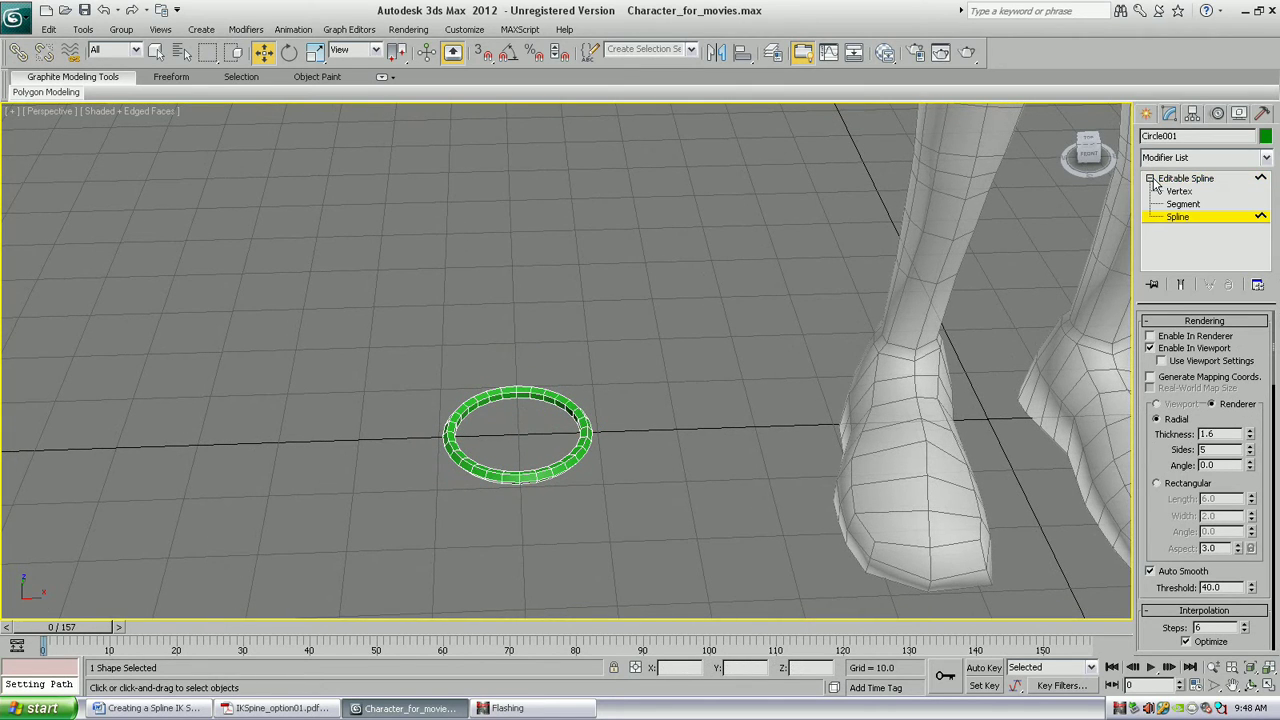
pyautogui.moveTo(609, 381); pyautogui.dragTo(401, 519)
pyautogui.press('e')
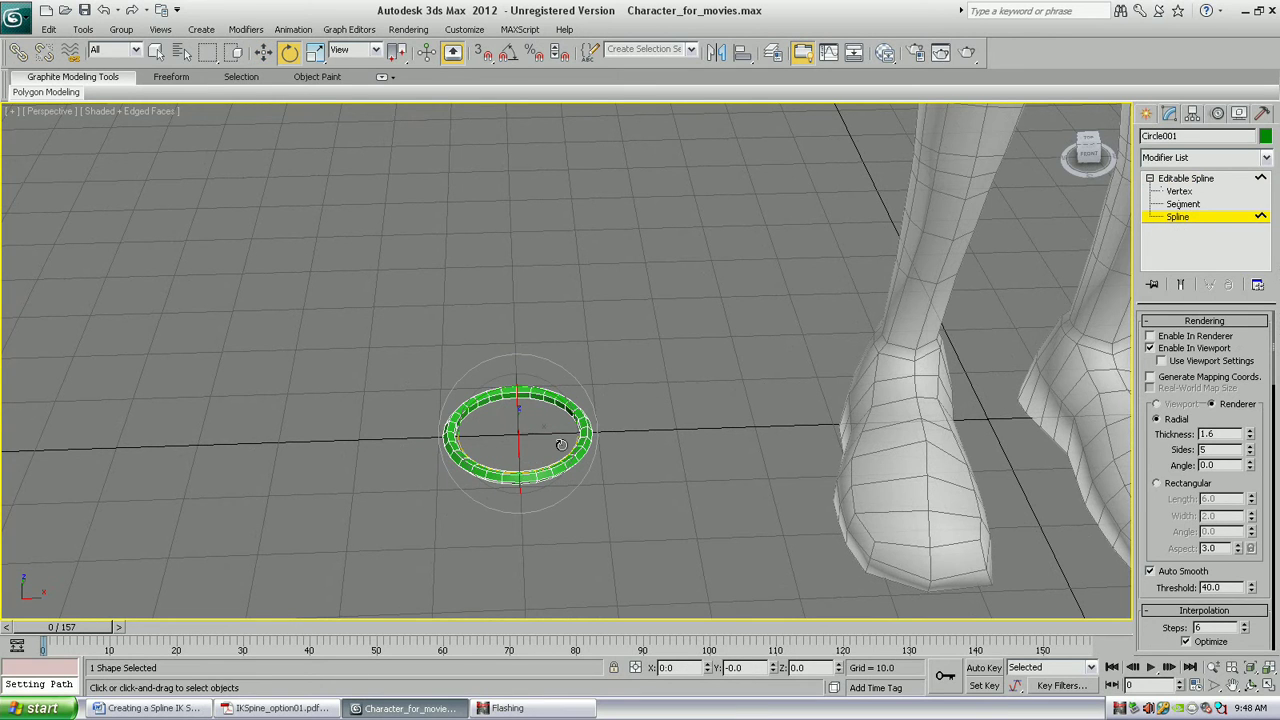
pyautogui.keyDown('alt'); pyautogui.moveTo(562, 445); pyautogui.dragTo(622, 440, button='middle'); pyautogui.keyUp('alt')
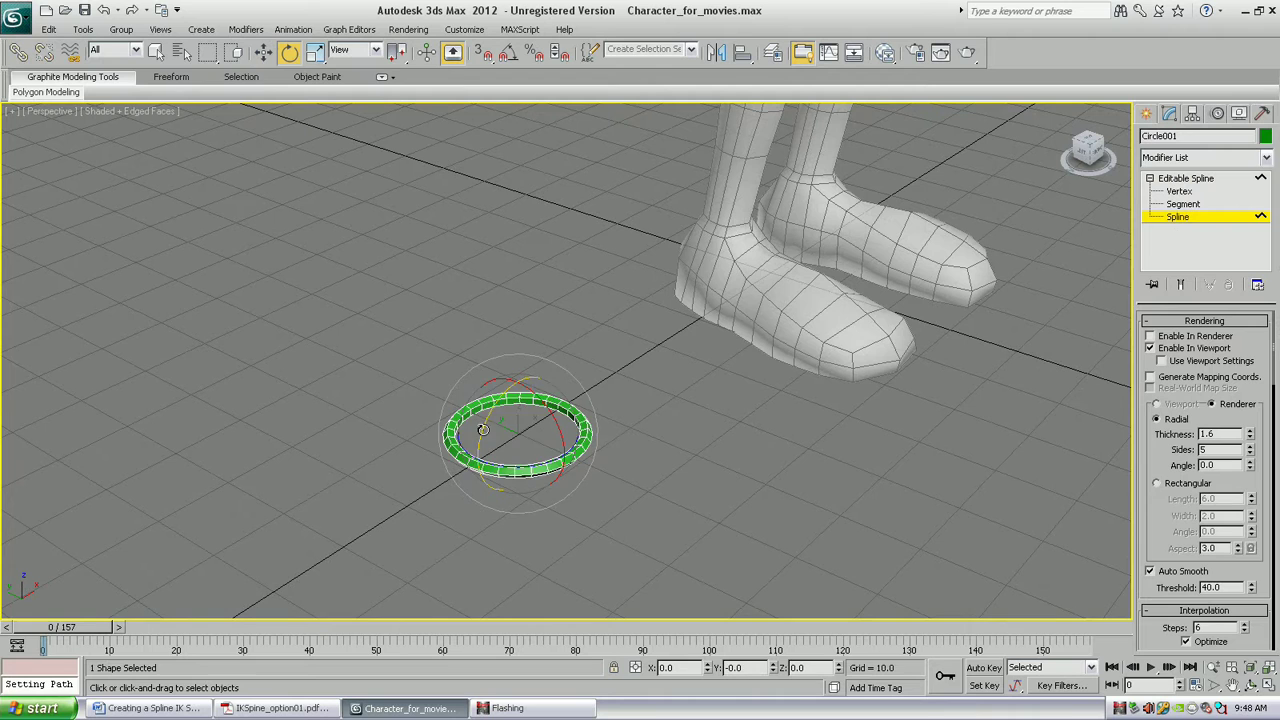
# With Angle Snap on, Shift-rotate the ring 90° into copies and rename the object CTRL_.
pyautogui.moveTo(482, 429); pyautogui.dragTo(570, 299)
pyautogui.hotkey('ctrl', 'z')
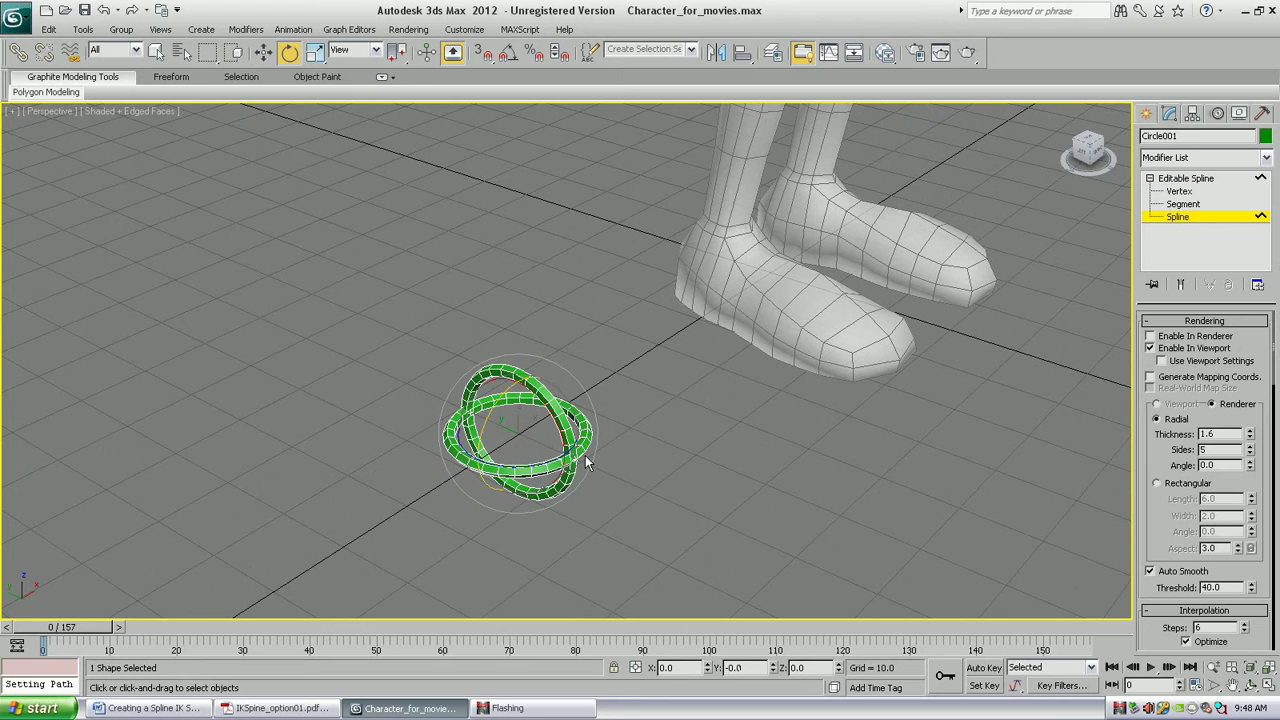
pyautogui.click(509, 52)
pyautogui.keyDown('shift'); pyautogui.moveTo(518, 469); pyautogui.dragTo(588, 462); pyautogui.keyUp('shift')
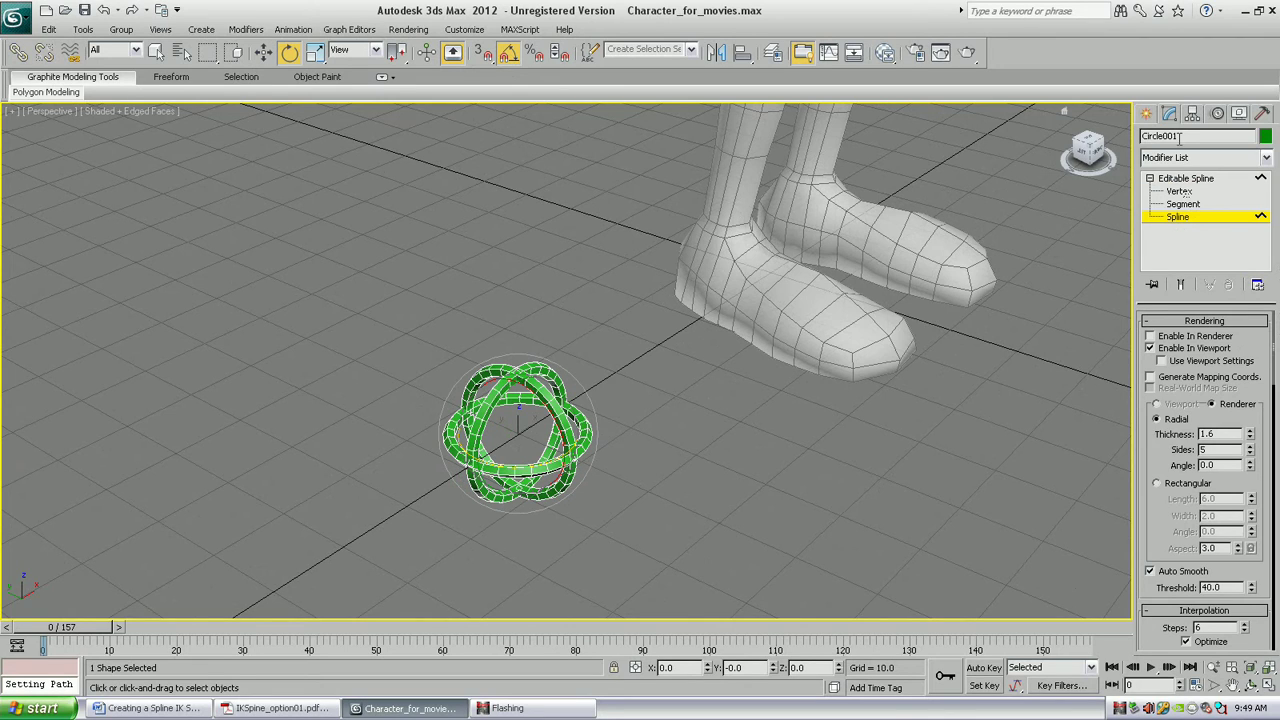
pyautogui.moveTo(1187, 137); pyautogui.dragTo(1142, 136)
pyautogui.write('CTRL_')
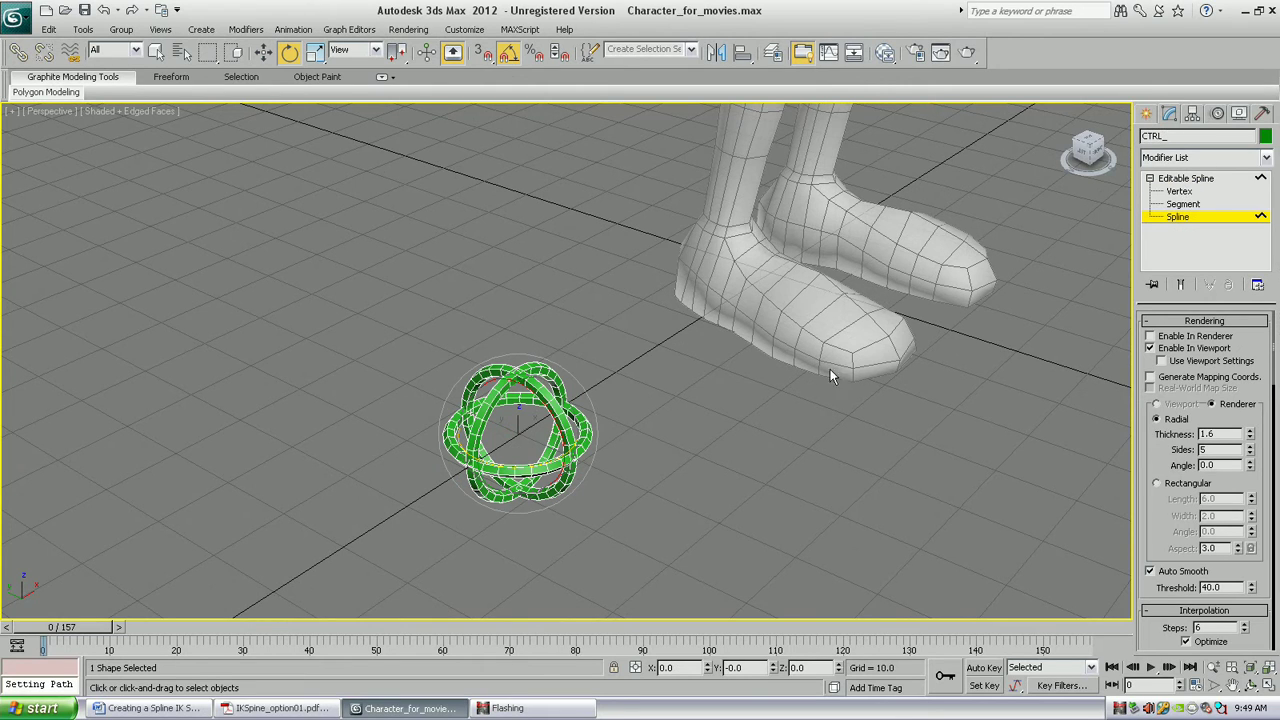
# Shift-move the gyro control sideways to make 3 copies in a row.
pyautogui.click(1196, 178)
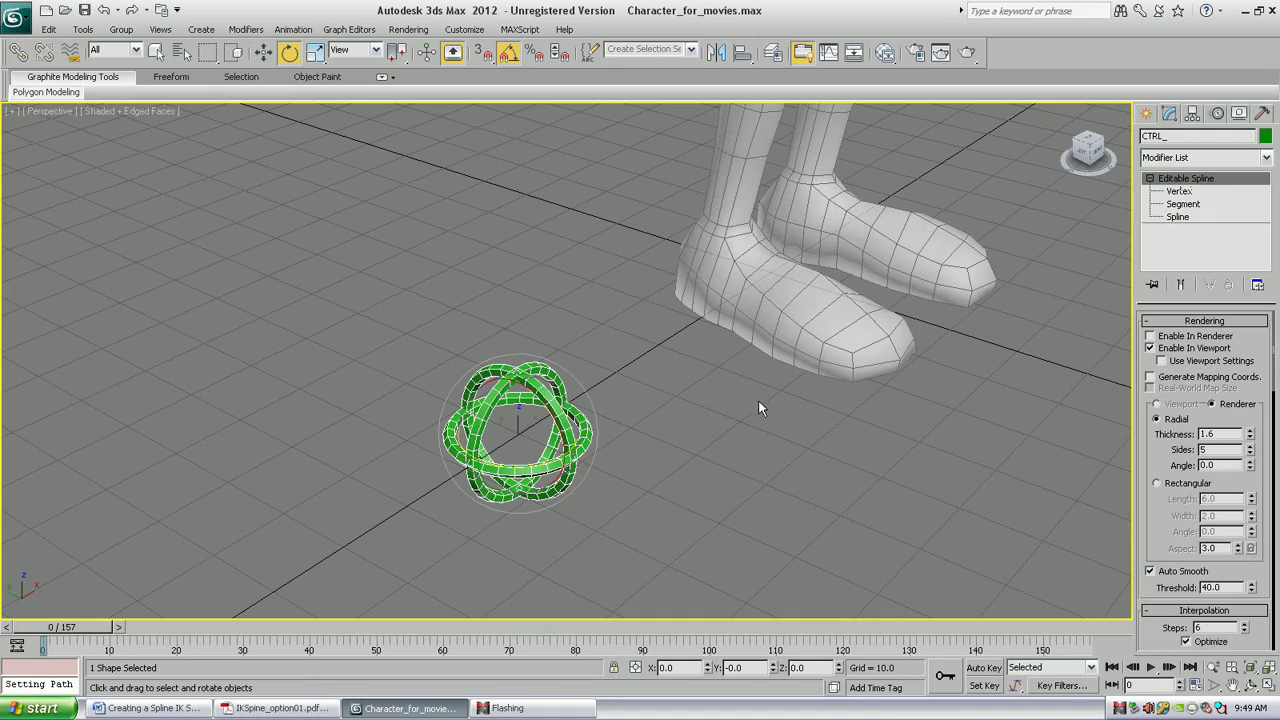
pyautogui.keyDown('alt'); pyautogui.moveTo(758, 400); pyautogui.dragTo(655, 408, button='middle'); pyautogui.keyUp('alt')
pyautogui.press('w')
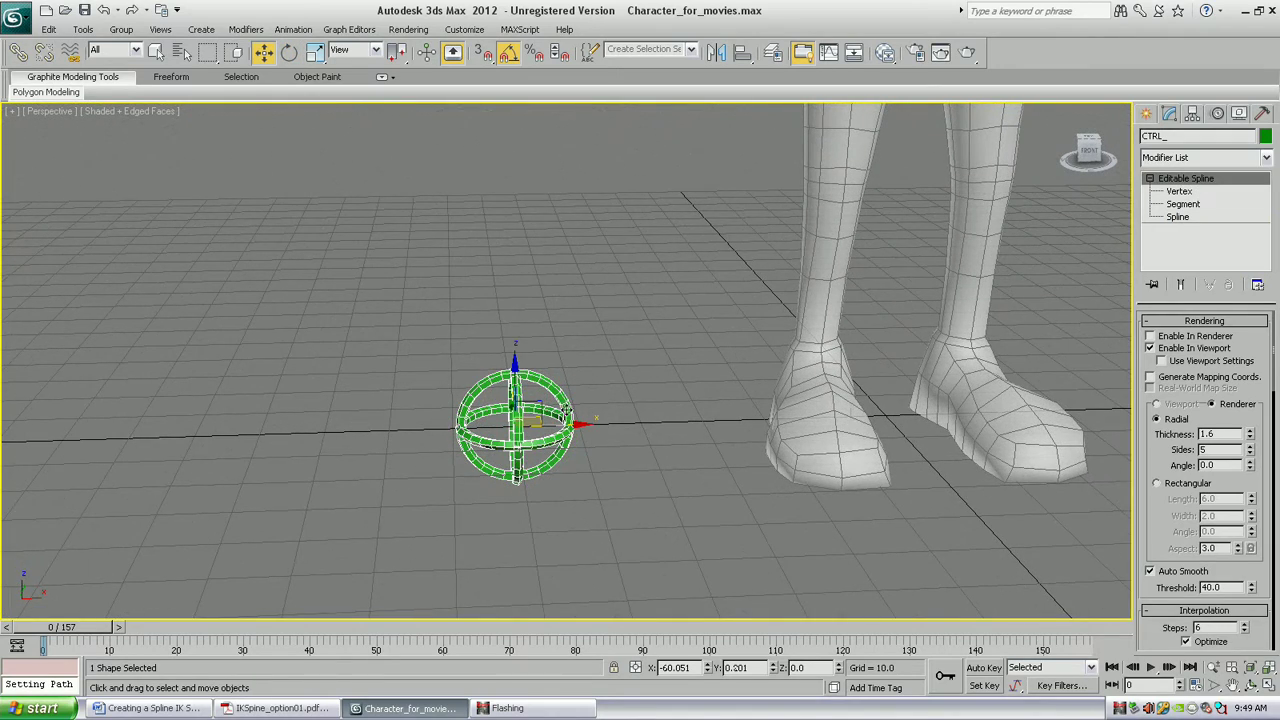
pyautogui.keyDown('shift'); pyautogui.moveTo(564, 422); pyautogui.dragTo(399, 424); pyautogui.keyUp('shift')
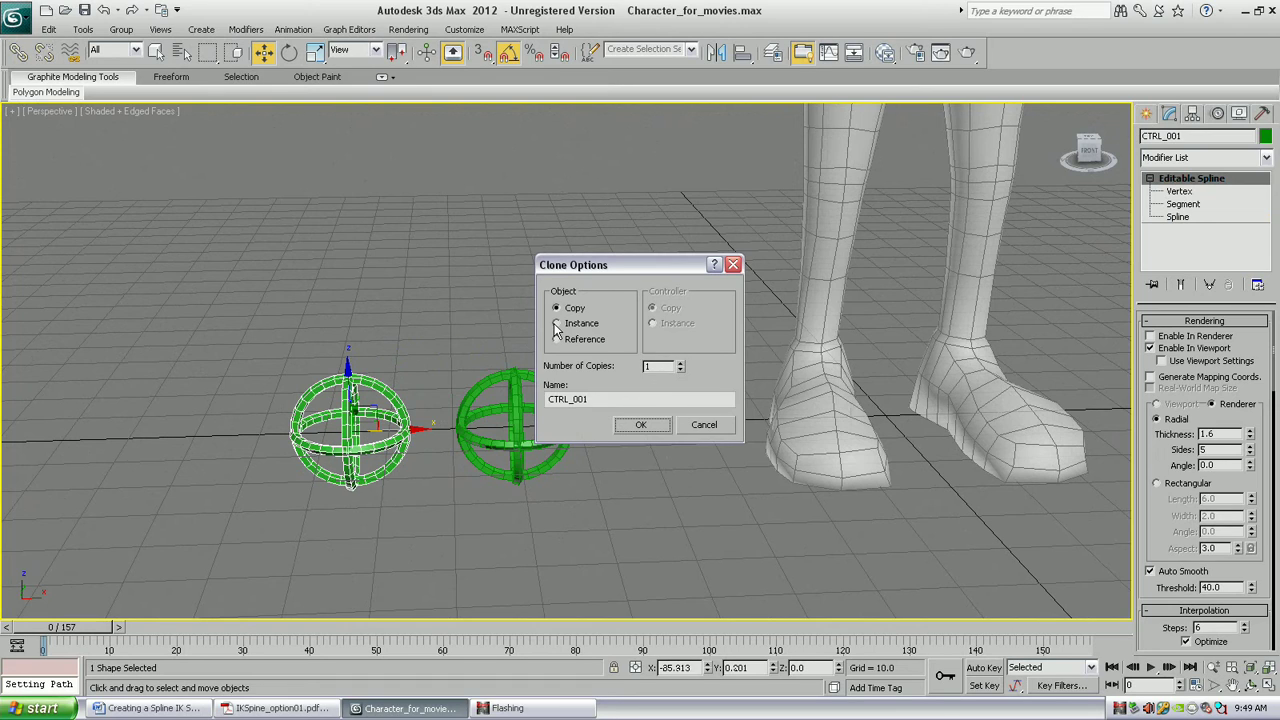
pyautogui.click(680, 364)
pyautogui.click(680, 366)
pyautogui.click(641, 425)
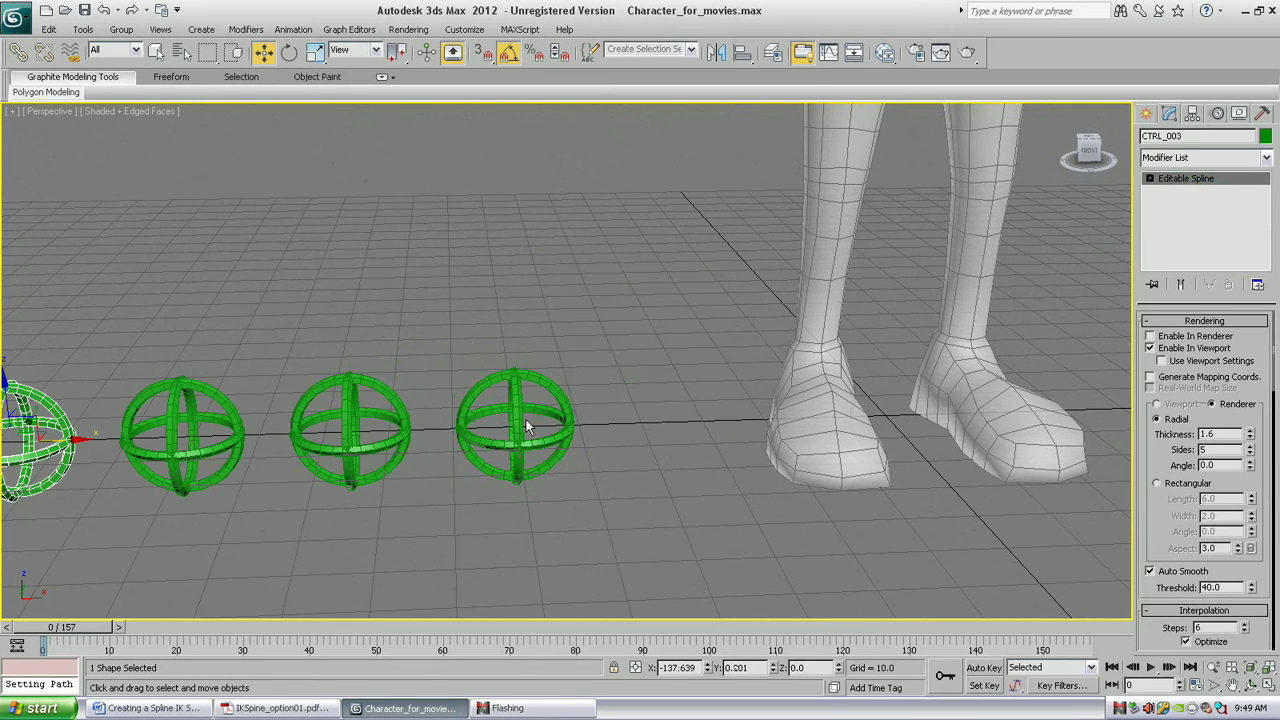
pyautogui.moveTo(526, 419); pyautogui.dragTo(806, 400, button='middle')
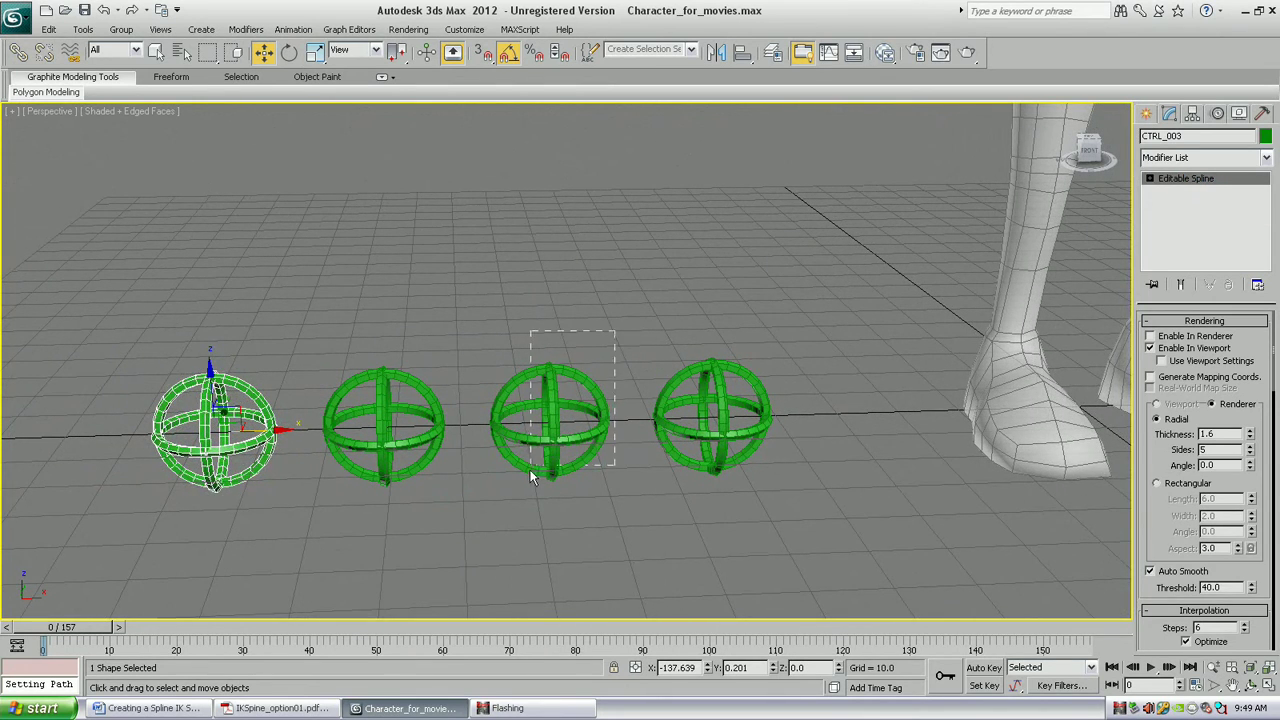
# Name two copies CTRL_Spine_bottom and CTRL_Spine_Top and select both.
pyautogui.click(535, 478)
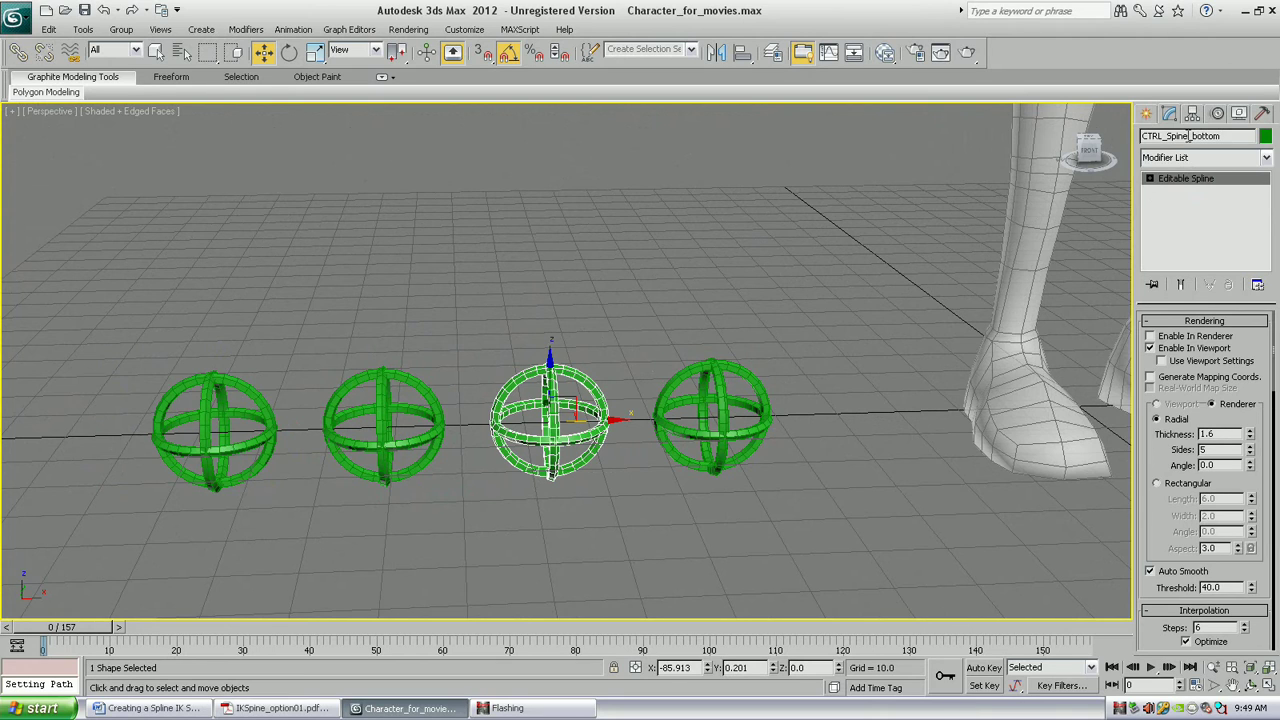
pyautogui.click(443, 393)
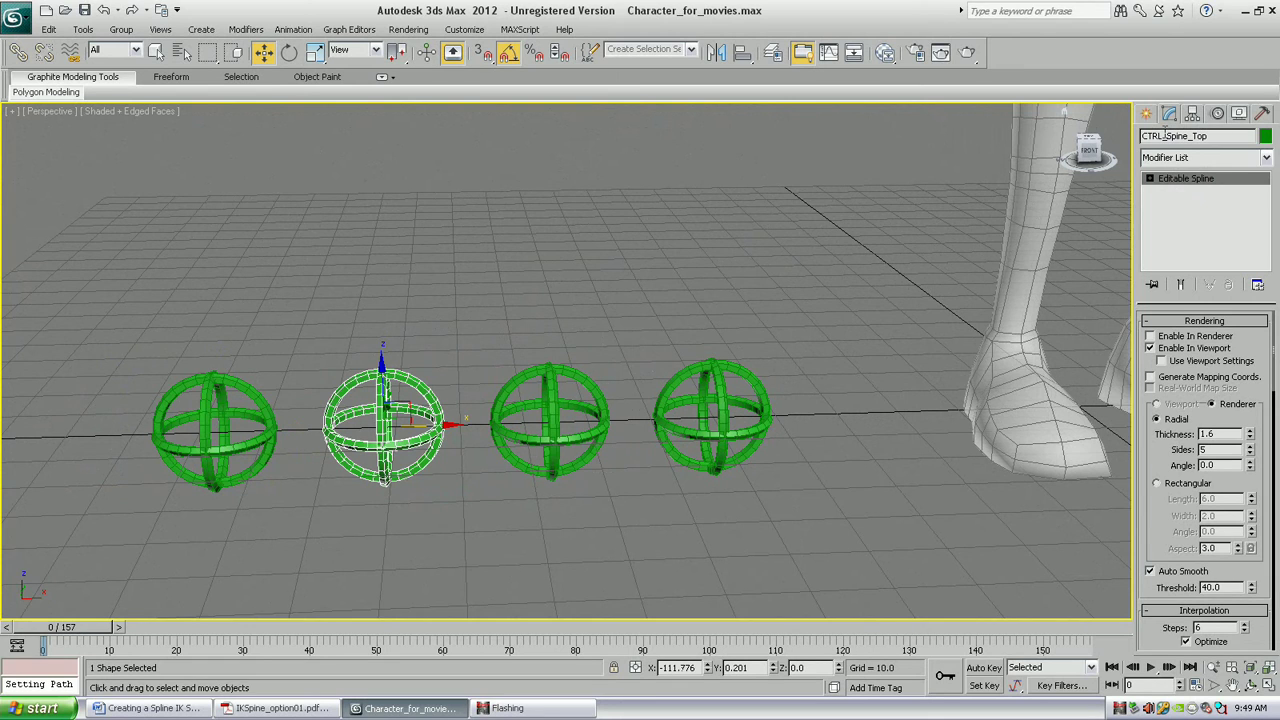
pyautogui.scroll(-5, 623, 371)
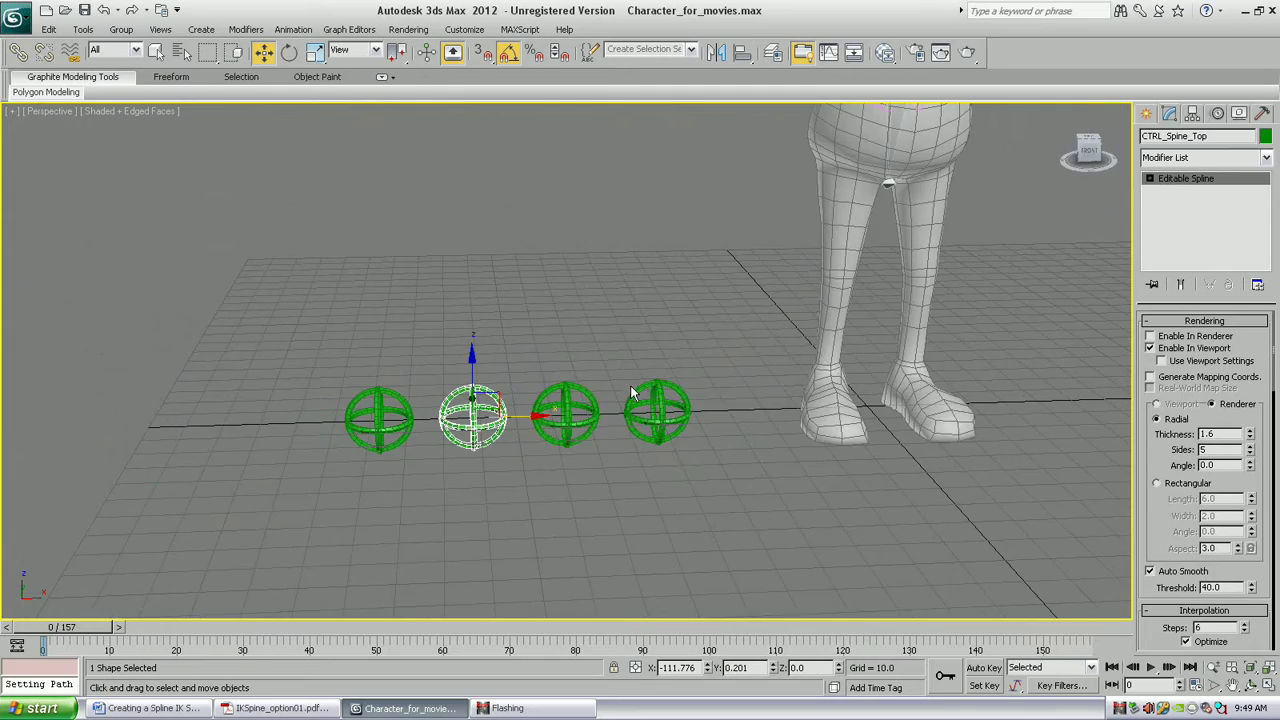
pyautogui.moveTo(630, 385)
pyautogui.keyDown('alt'); pyautogui.mouseDown(button='middle')
pyautogui.moveTo(726, 393)
pyautogui.moveTo(633, 404)
pyautogui.mouseUp(button='middle'); pyautogui.keyUp('alt')
pyautogui.moveTo(505, 440); pyautogui.dragTo(487, 398)
# Colour the two selected spine controls yellow.
pyautogui.click(1265, 136)
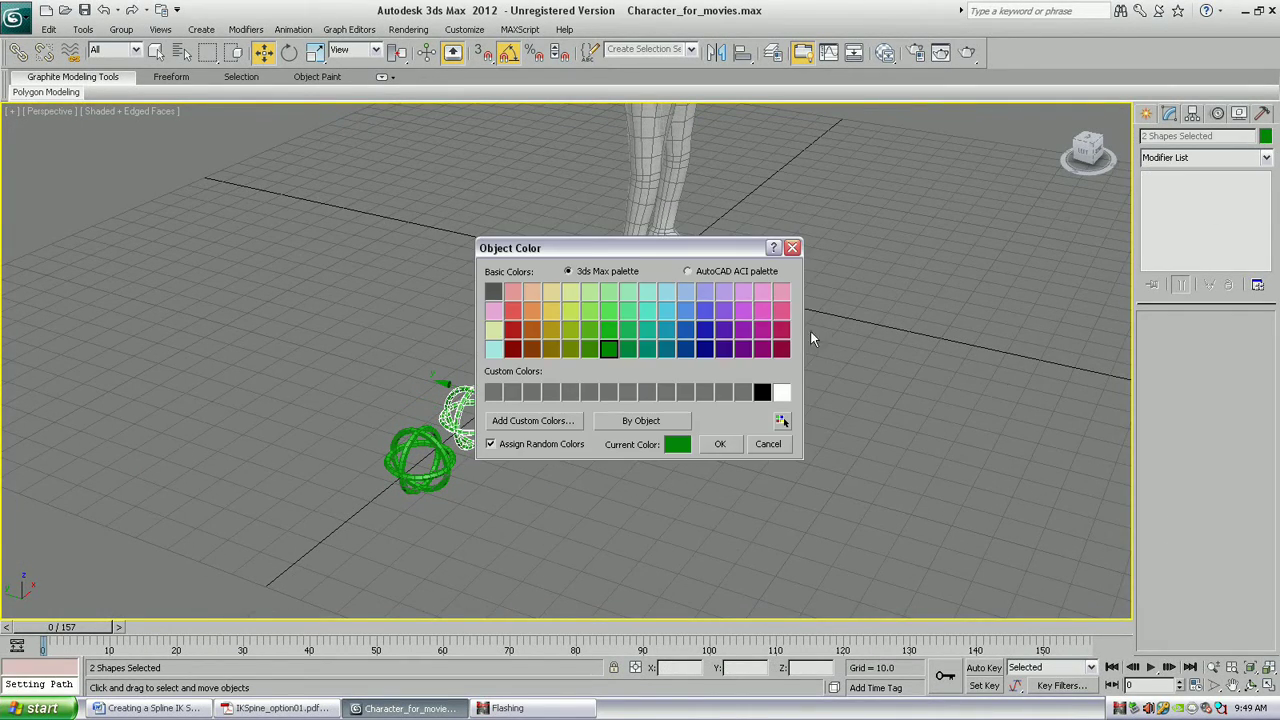
pyautogui.click(552, 312)
pyautogui.click(737, 447)
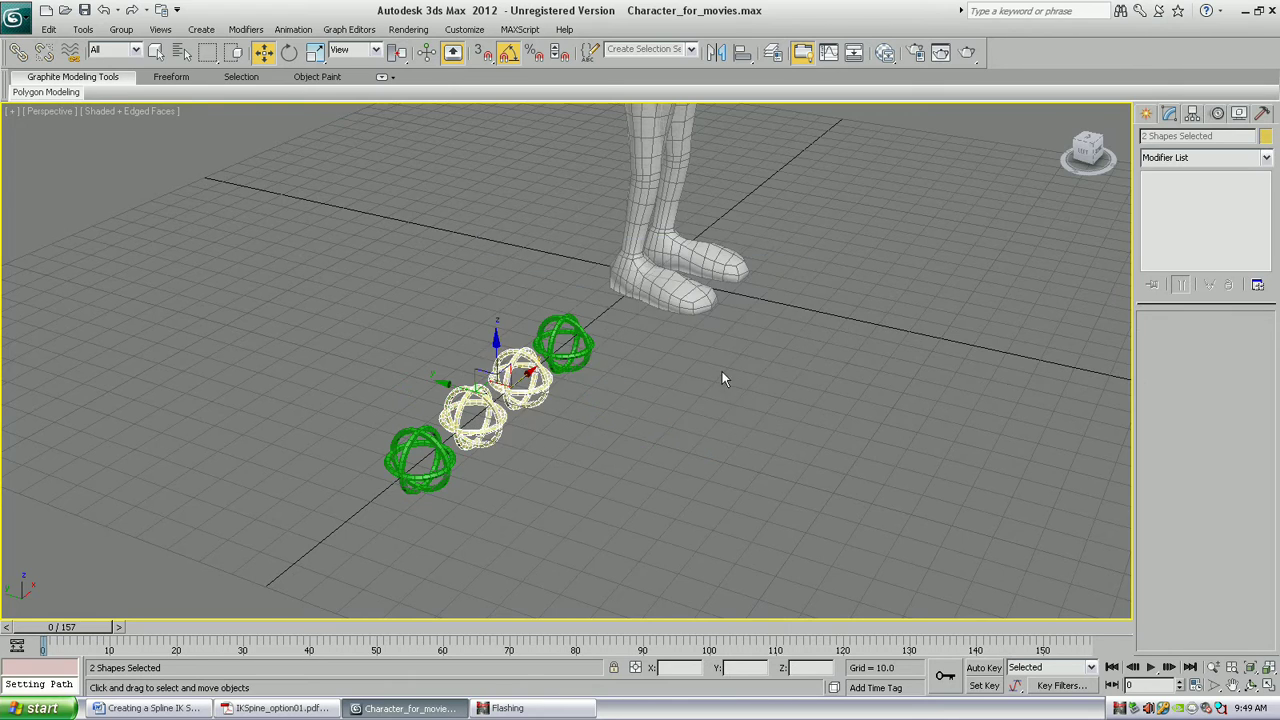
# Align CTRL_Spine_bottom to the mid-spine Point002, matching X, Y and Z orientation.
pyautogui.keyDown('alt'); pyautogui.moveTo(722, 371); pyautogui.dragTo(720, 500, button='middle'); pyautogui.keyUp('alt')
pyautogui.moveTo(566, 512); pyautogui.dragTo(520, 491)
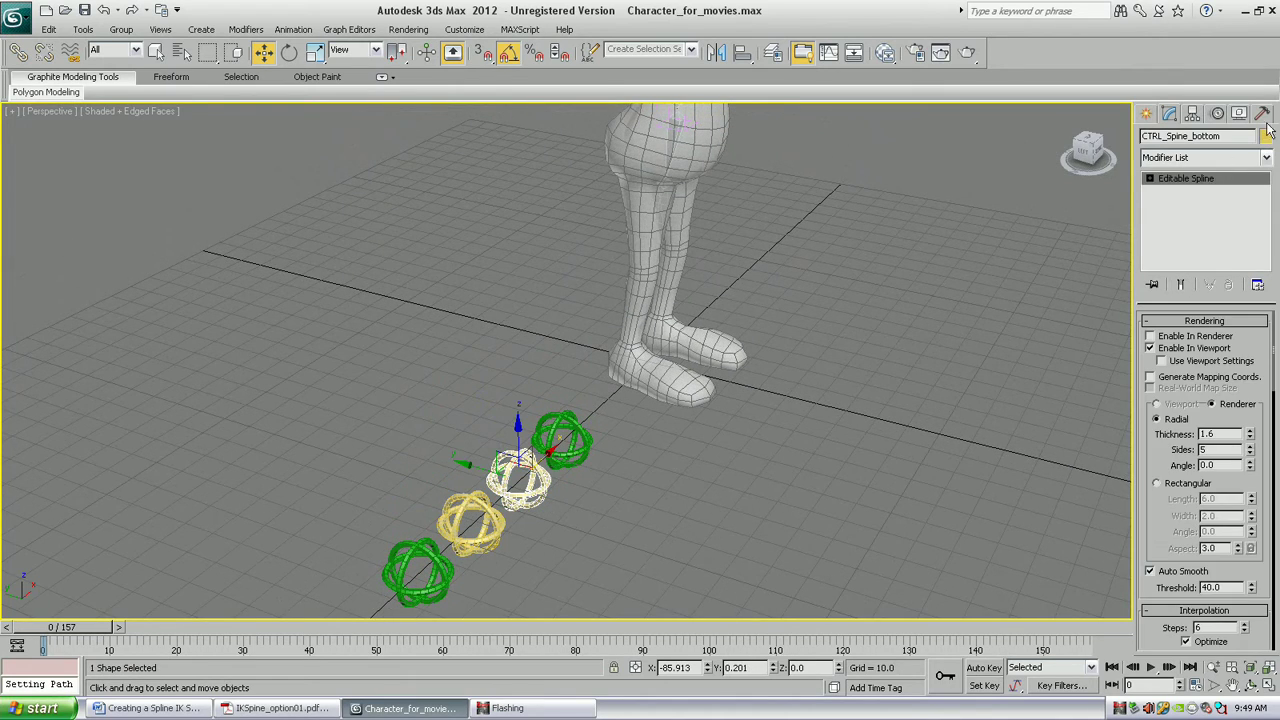
pyautogui.moveTo(841, 292); pyautogui.dragTo(841, 386, button='middle')
pyautogui.scroll(-3, 830, 340)
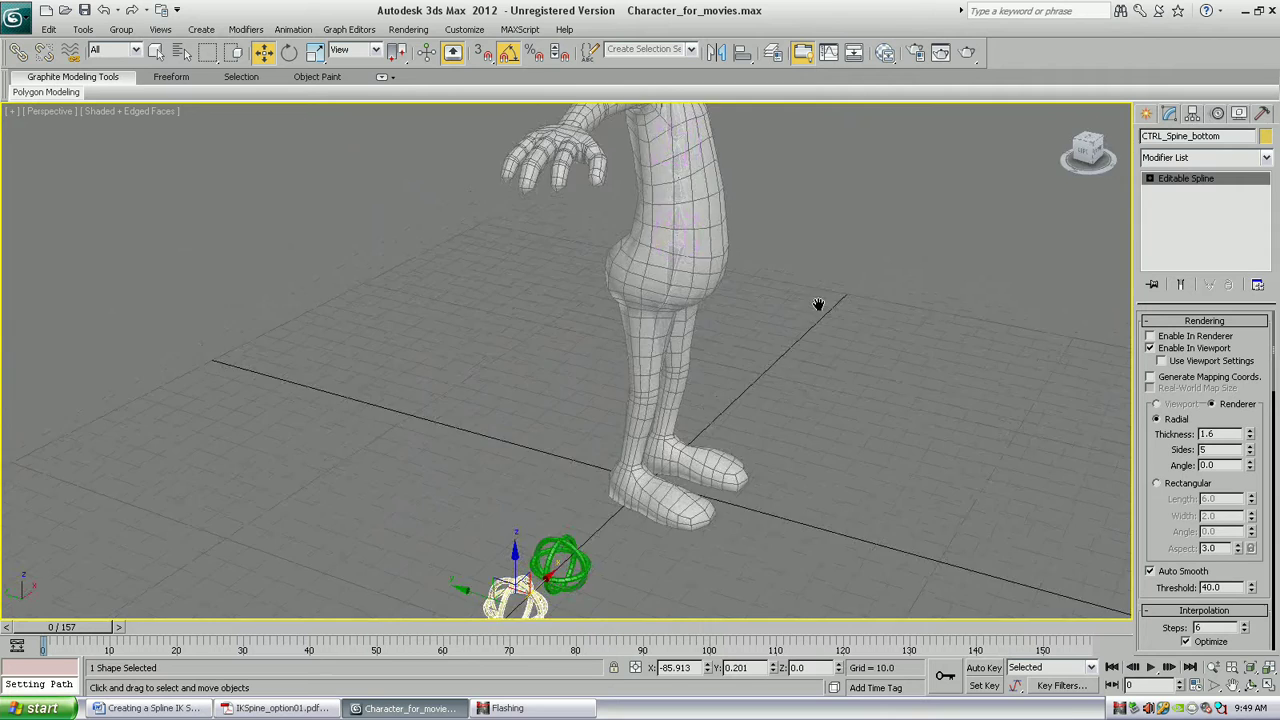
pyautogui.keyDown('alt'); pyautogui.moveTo(820, 303); pyautogui.dragTo(809, 280, button='middle'); pyautogui.keyUp('alt')
pyautogui.hotkey('alt', 'a')
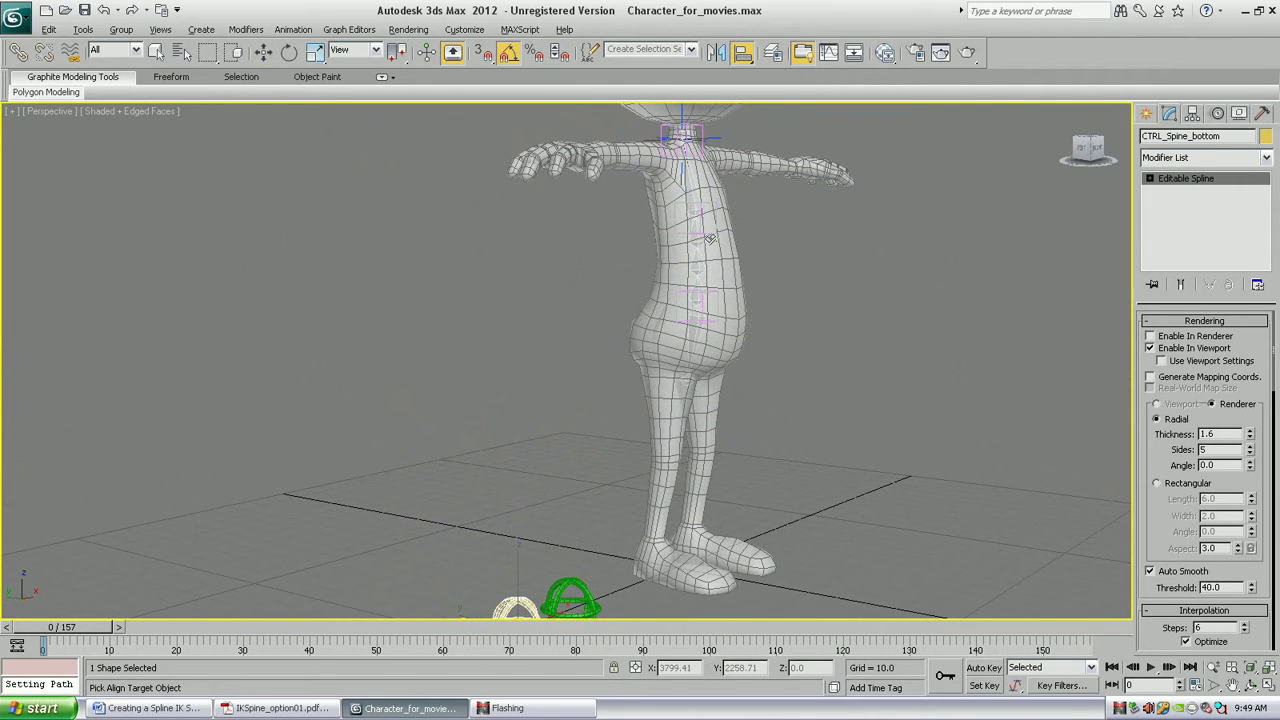
pyautogui.click(716, 238)
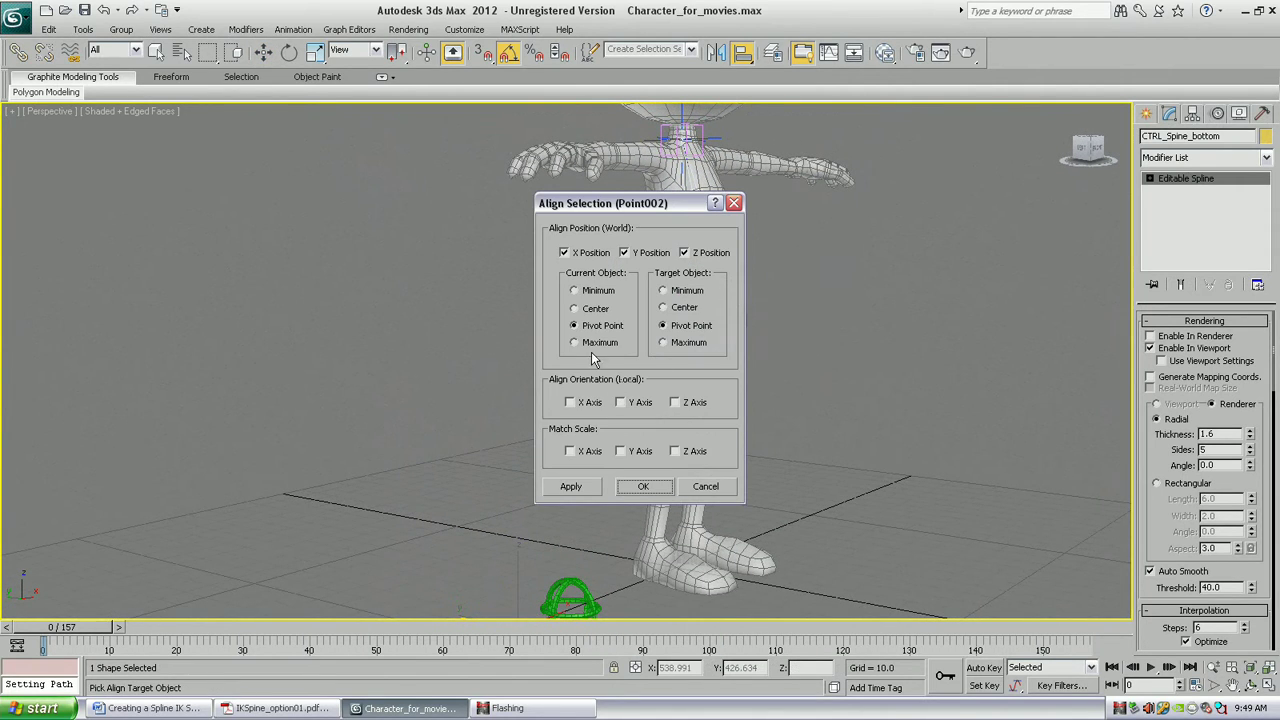
pyautogui.click(570, 402)
pyautogui.click(622, 403)
pyautogui.click(675, 404)
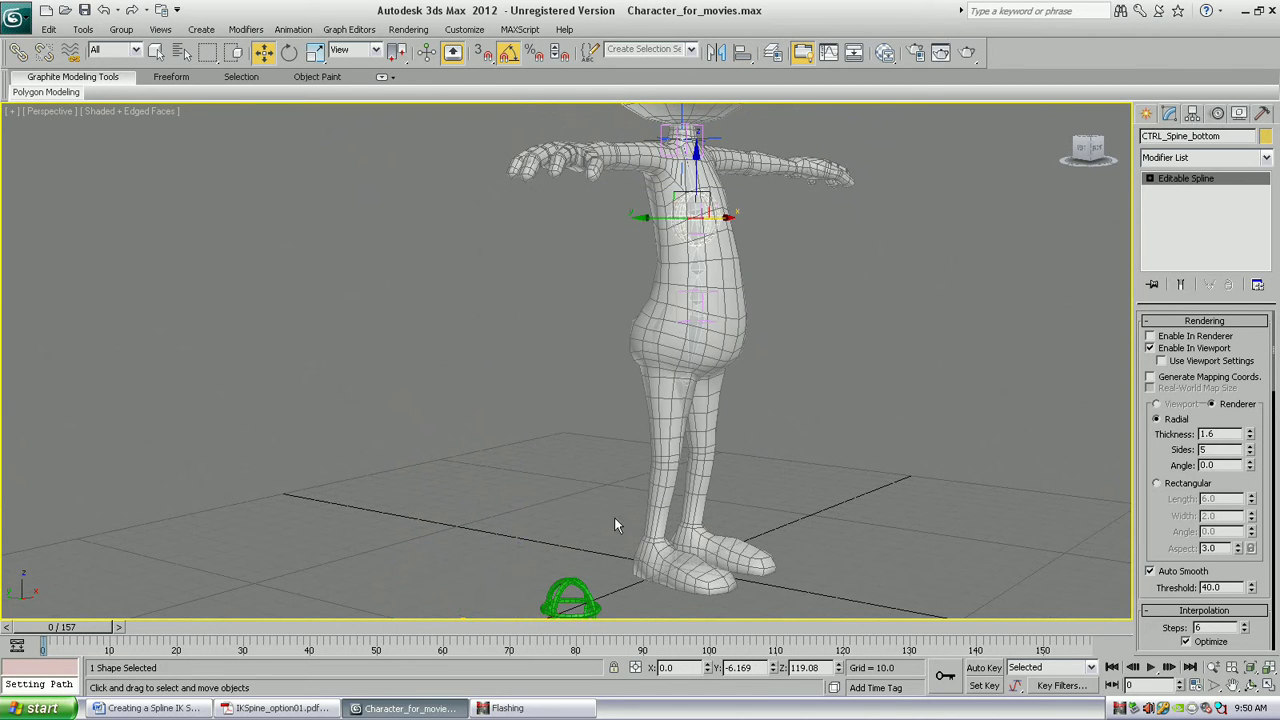
# Align CTRL_Spine_Top to the neck helper Point003.
pyautogui.moveTo(614, 525); pyautogui.dragTo(647, 533, button='middle')
pyautogui.click(510, 533)
pyautogui.hotkey('alt', 'a')
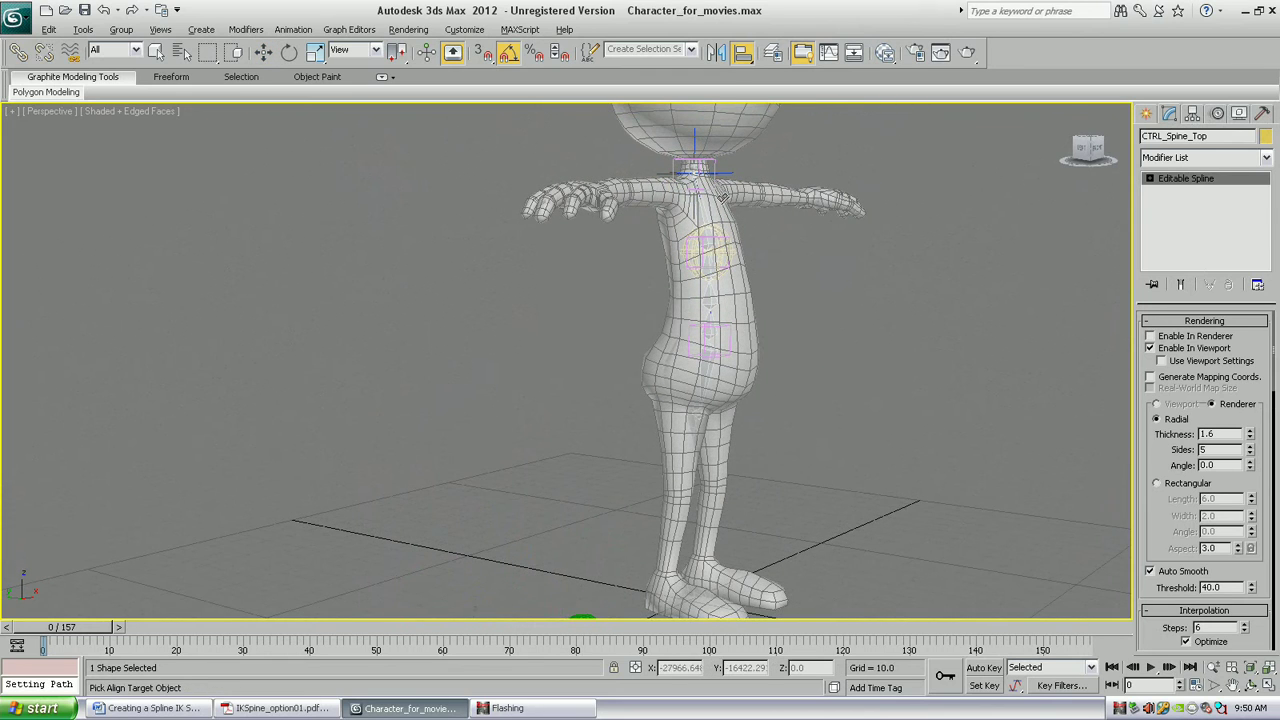
pyautogui.click(721, 185)
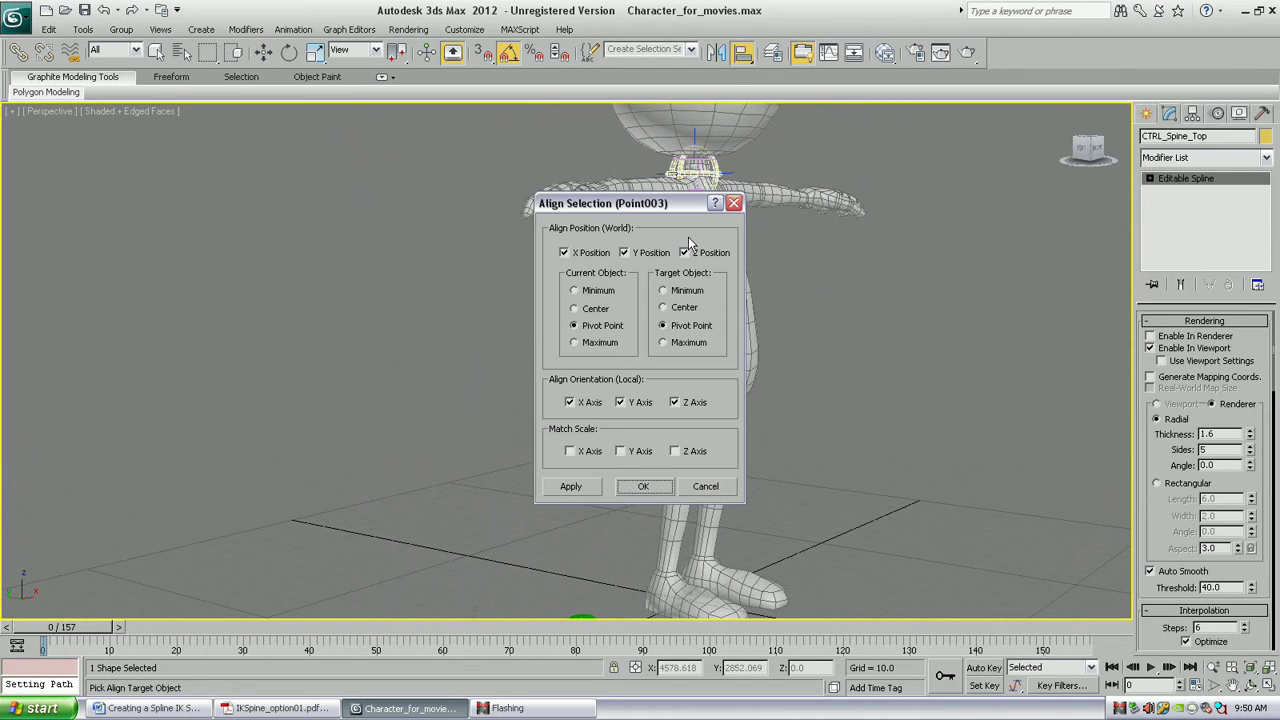
pyautogui.click(641, 487)
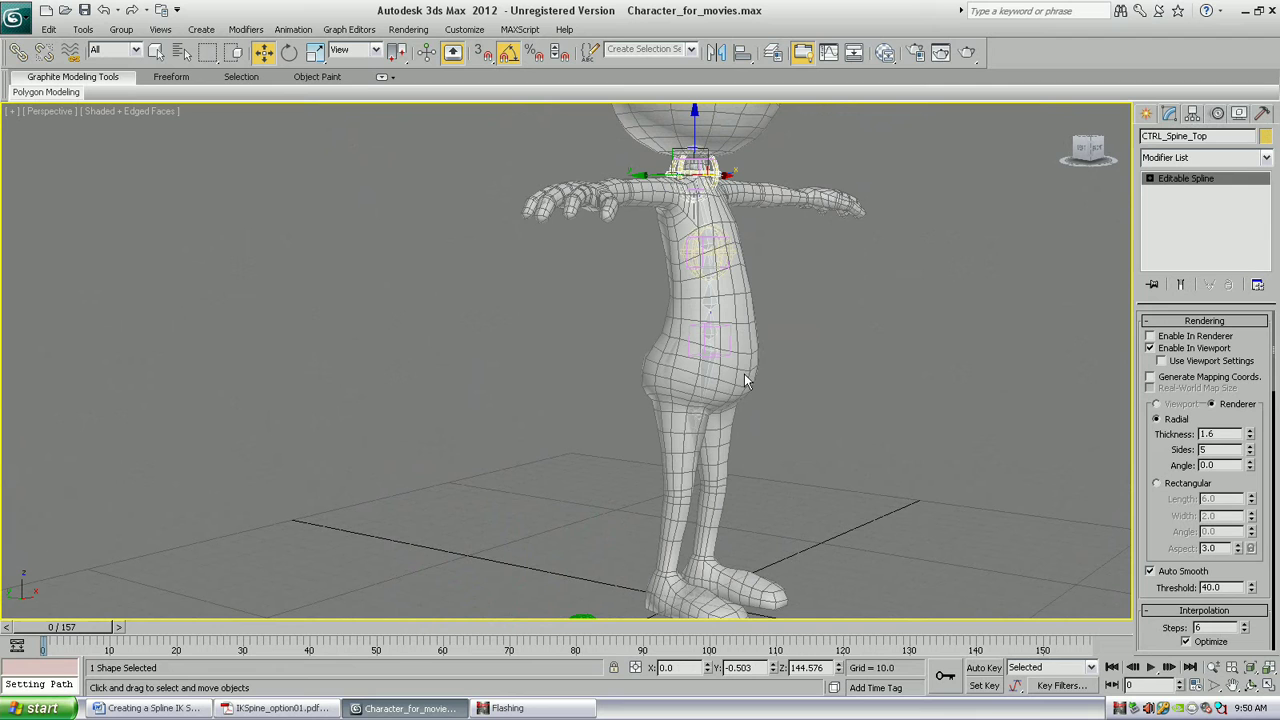
# Move both spine controls out in front of the character's torso.
pyautogui.keyDown('alt'); pyautogui.moveTo(726, 348); pyautogui.dragTo(738, 425, button='middle'); pyautogui.keyUp('alt')
pyautogui.keyDown('ctrl'); pyautogui.click(704, 217); pyautogui.keyUp('ctrl')
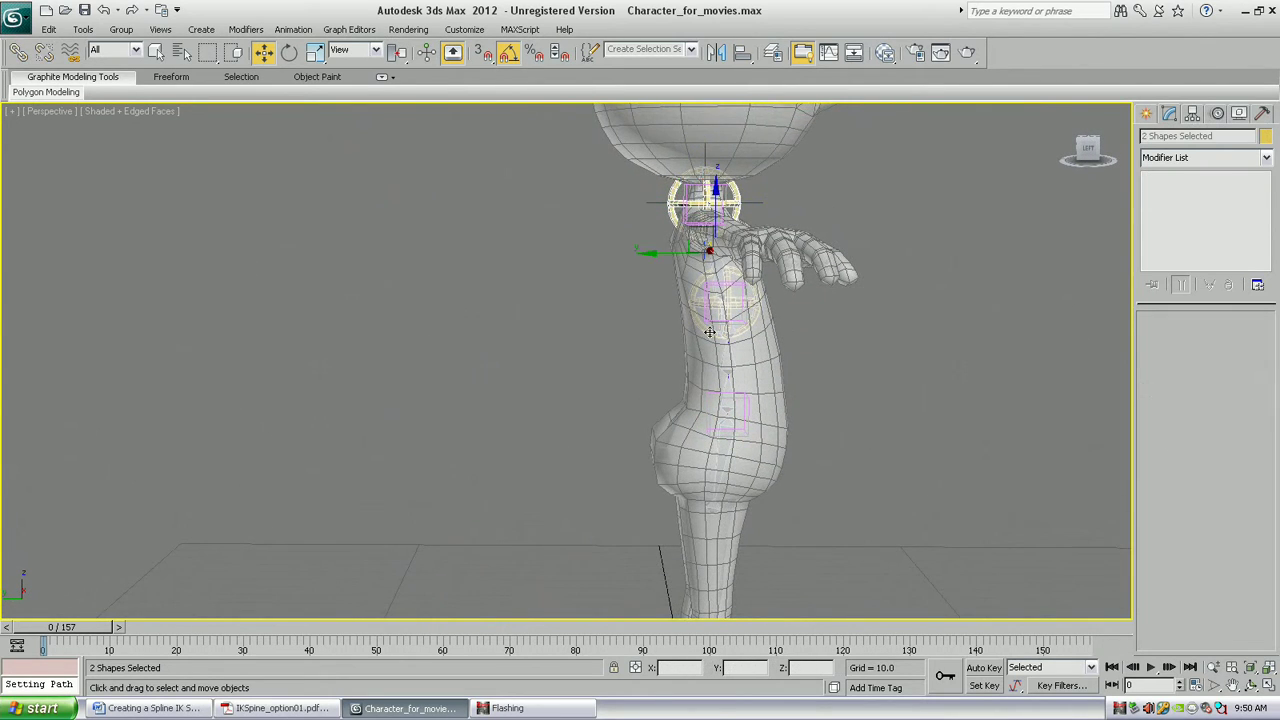
pyautogui.moveTo(704, 217); pyautogui.dragTo(711, 440, button='middle')
pyautogui.moveTo(673, 309); pyautogui.dragTo(424, 314)
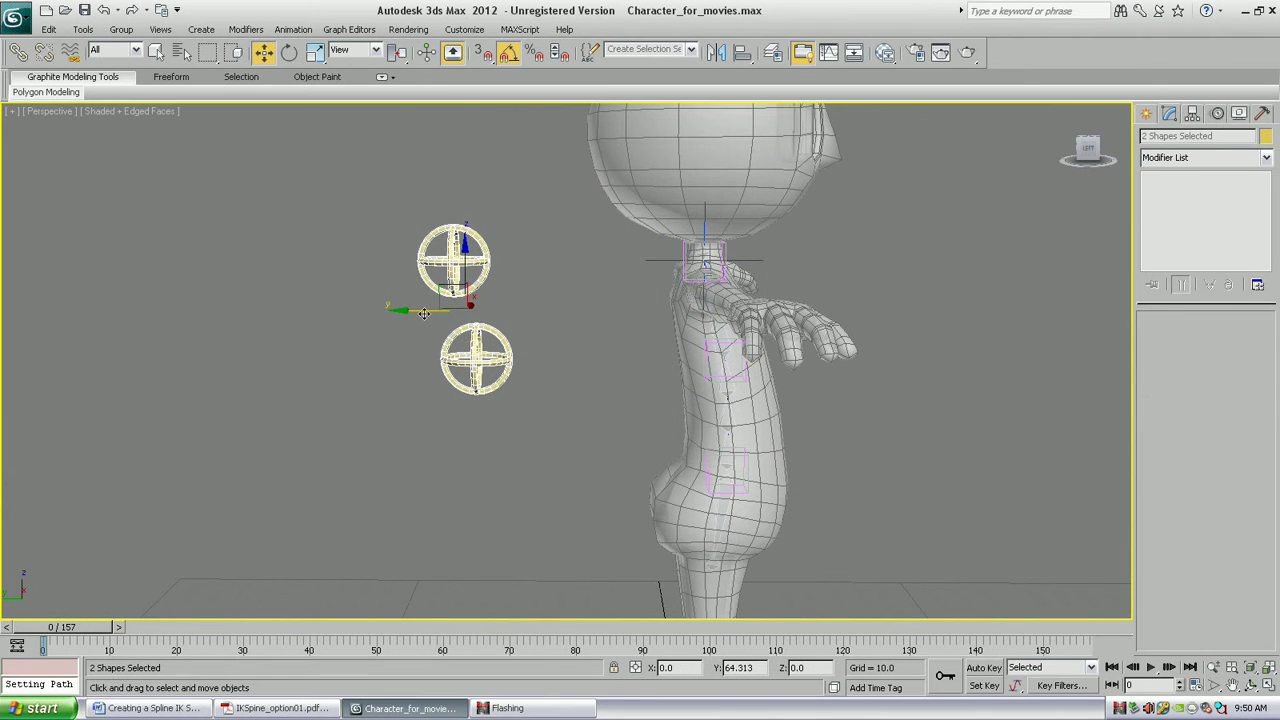
pyautogui.click(477, 350)
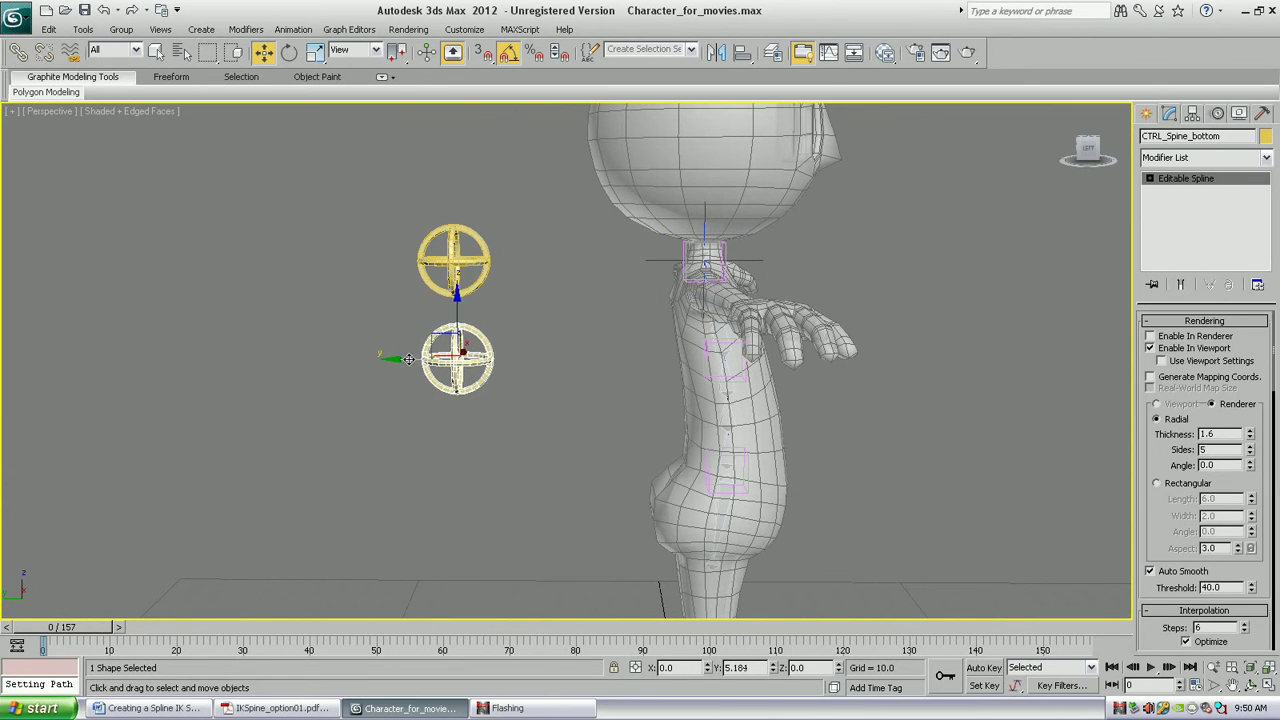
pyautogui.keyDown('alt'); pyautogui.moveTo(618, 367); pyautogui.dragTo(716, 283, button='middle'); pyautogui.keyUp('alt')
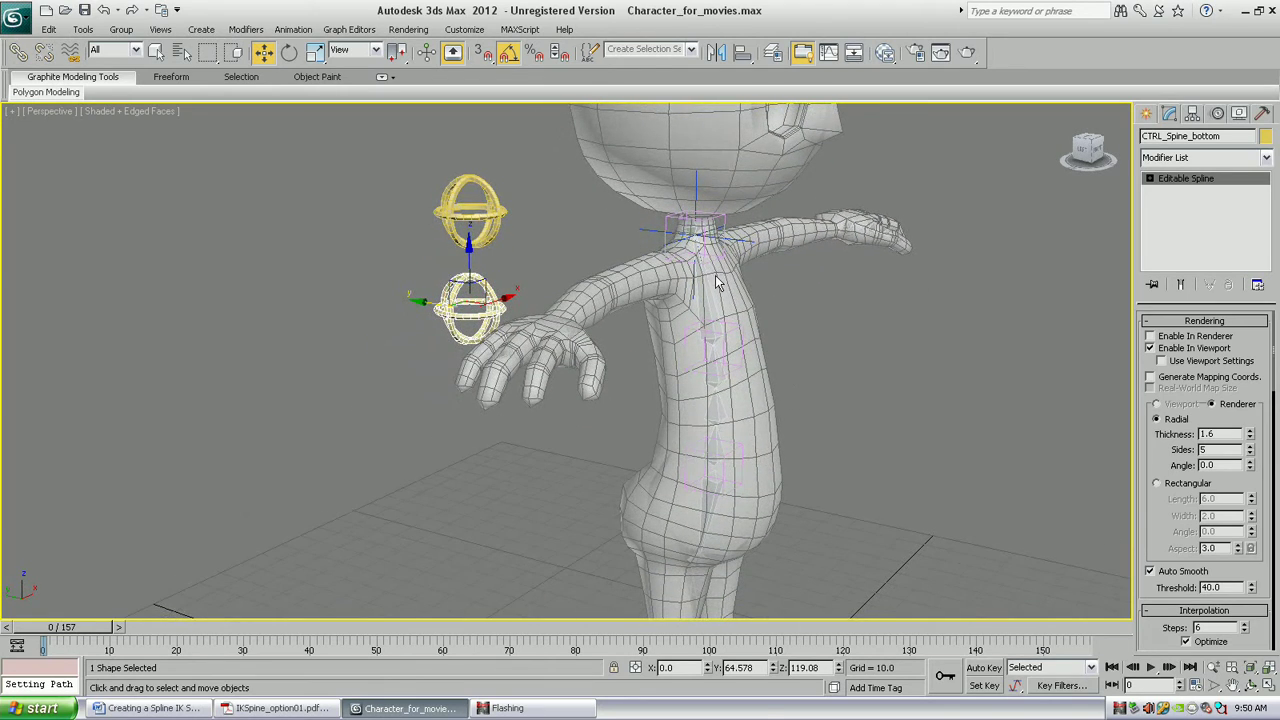
# Link Point003 to CTRL_Spine_Top and Point002 to CTRL_Spine_bottom.
pyautogui.click(18, 52)
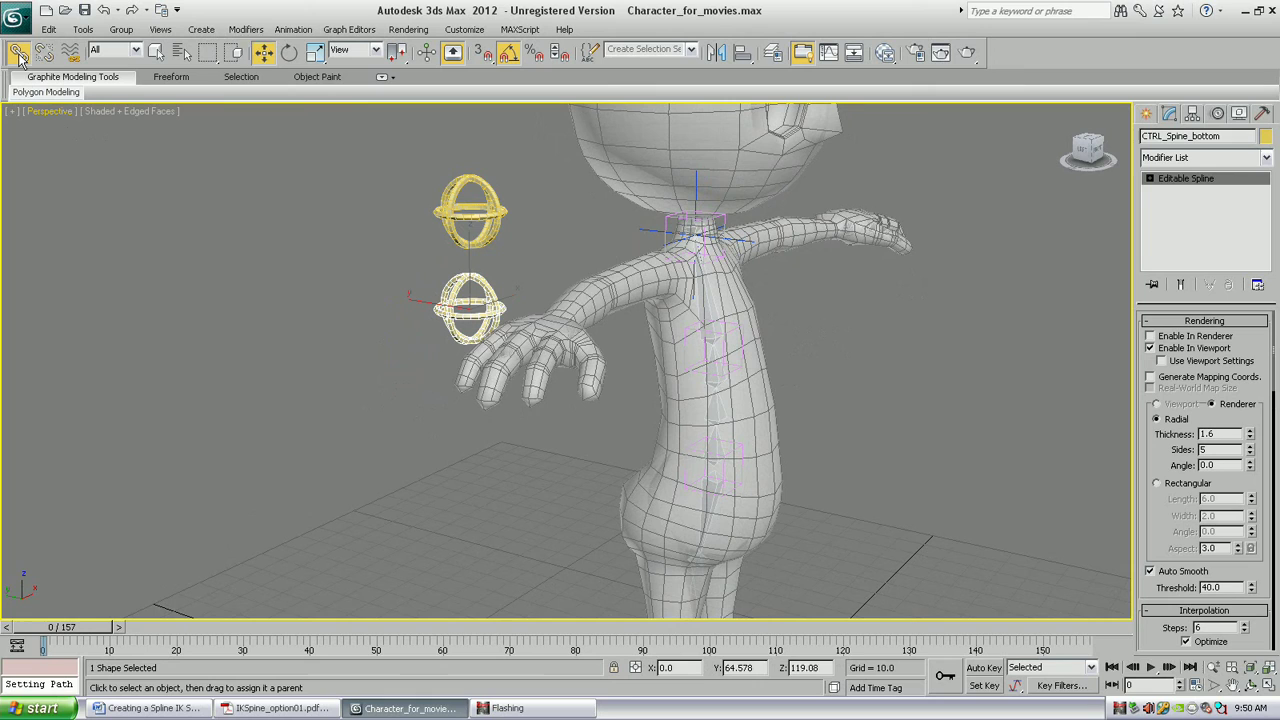
pyautogui.click(665, 242)
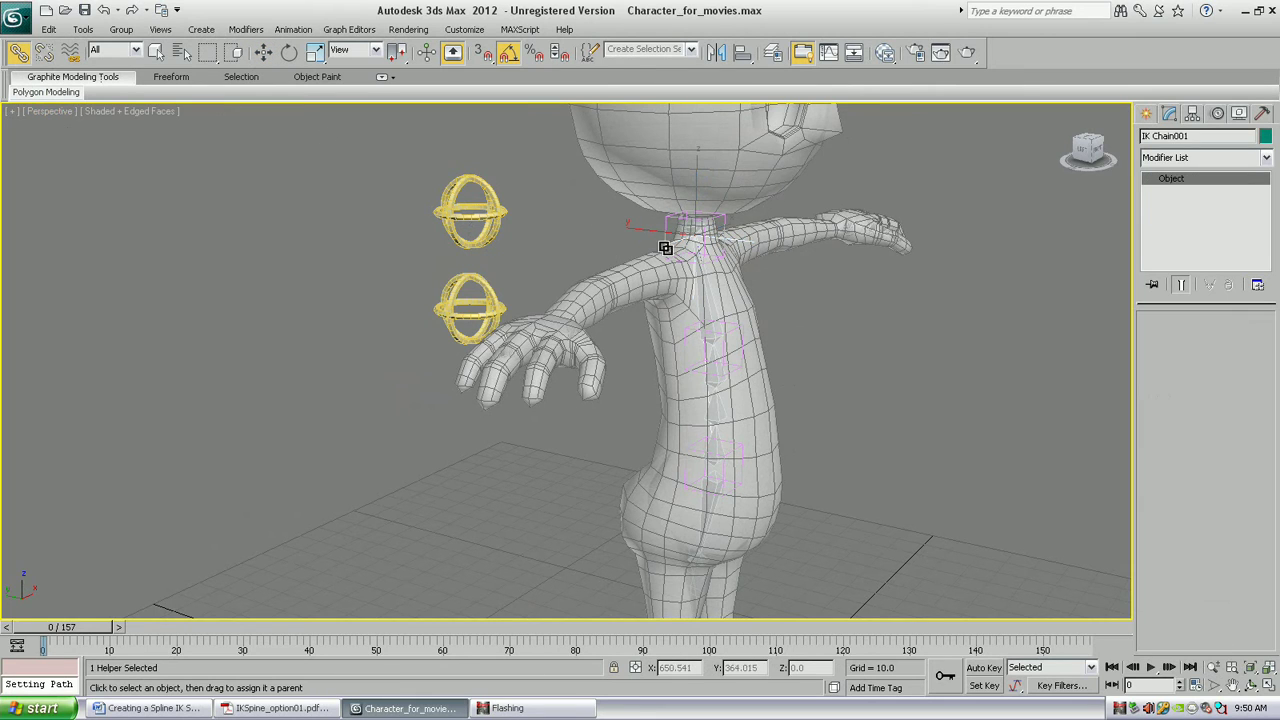
pyautogui.moveTo(664, 235); pyautogui.dragTo(505, 236)
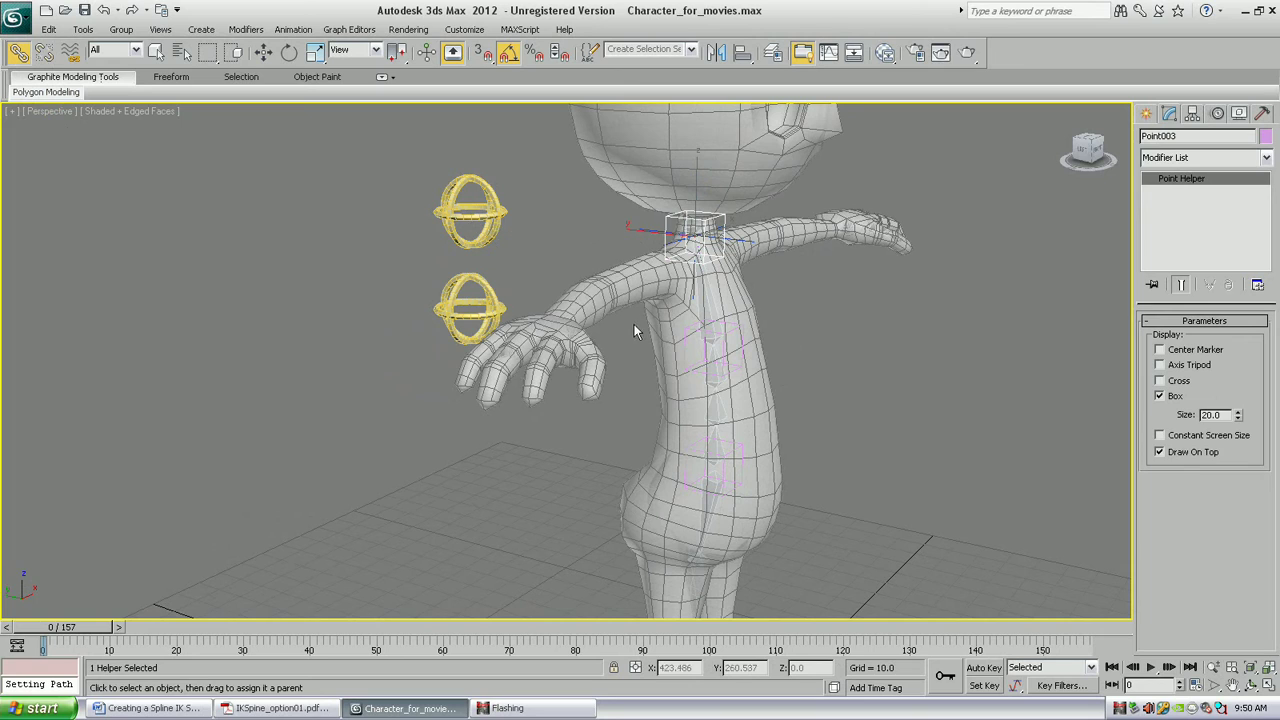
pyautogui.click(683, 347)
pyautogui.moveTo(683, 347); pyautogui.dragTo(494, 312)
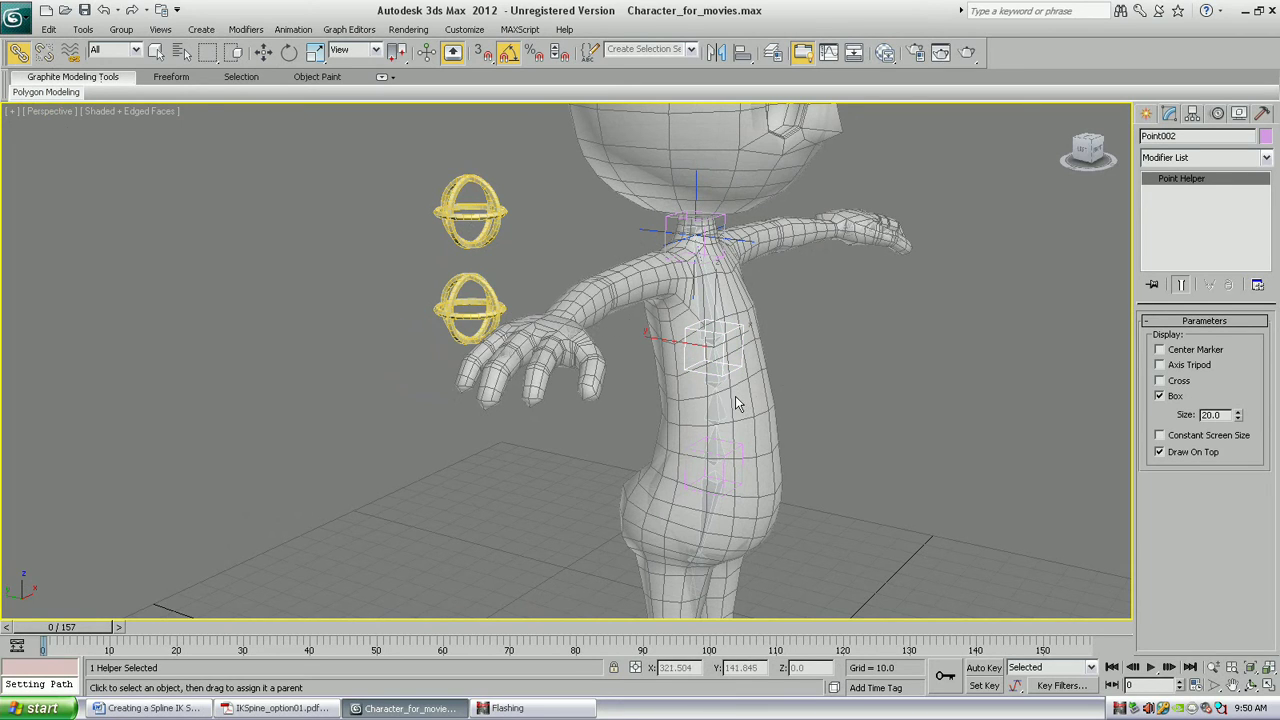
# Test the spine by moving the lower and upper control circles, undoing the upper move.
pyautogui.click(478, 314)
pyautogui.press('w')
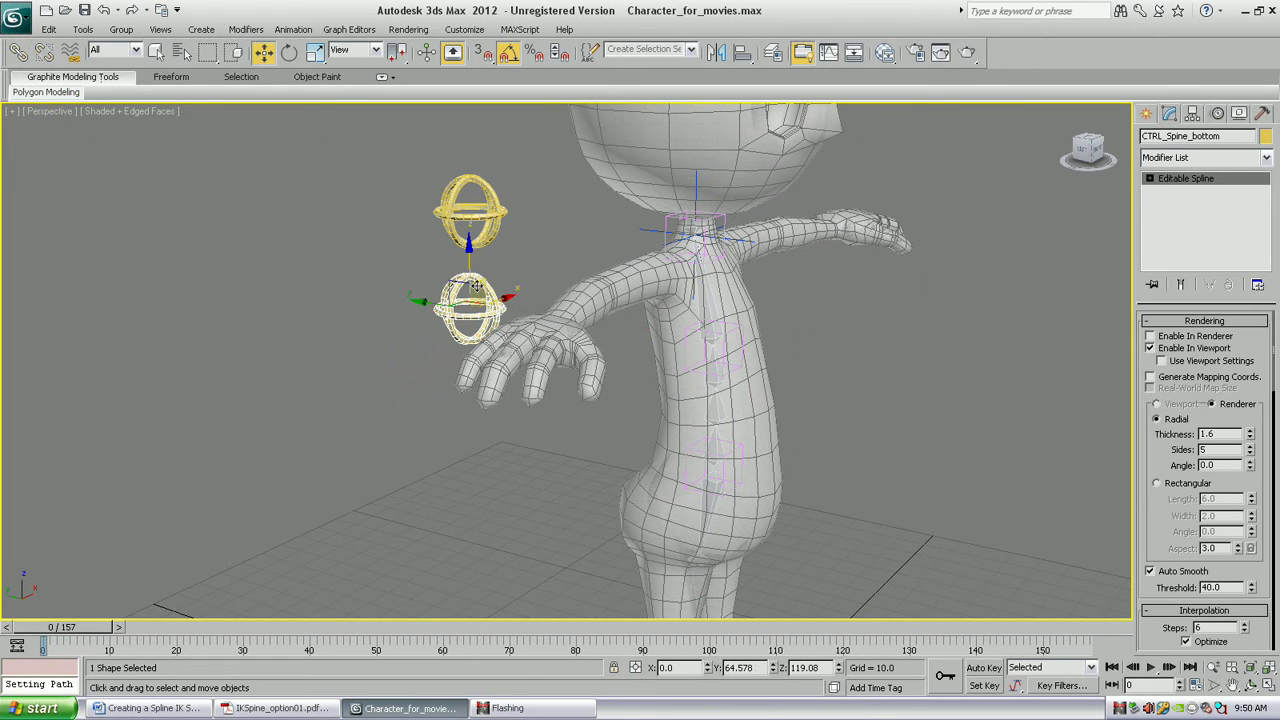
pyautogui.moveTo(486, 285); pyautogui.dragTo(508, 300)
pyautogui.click(506, 203)
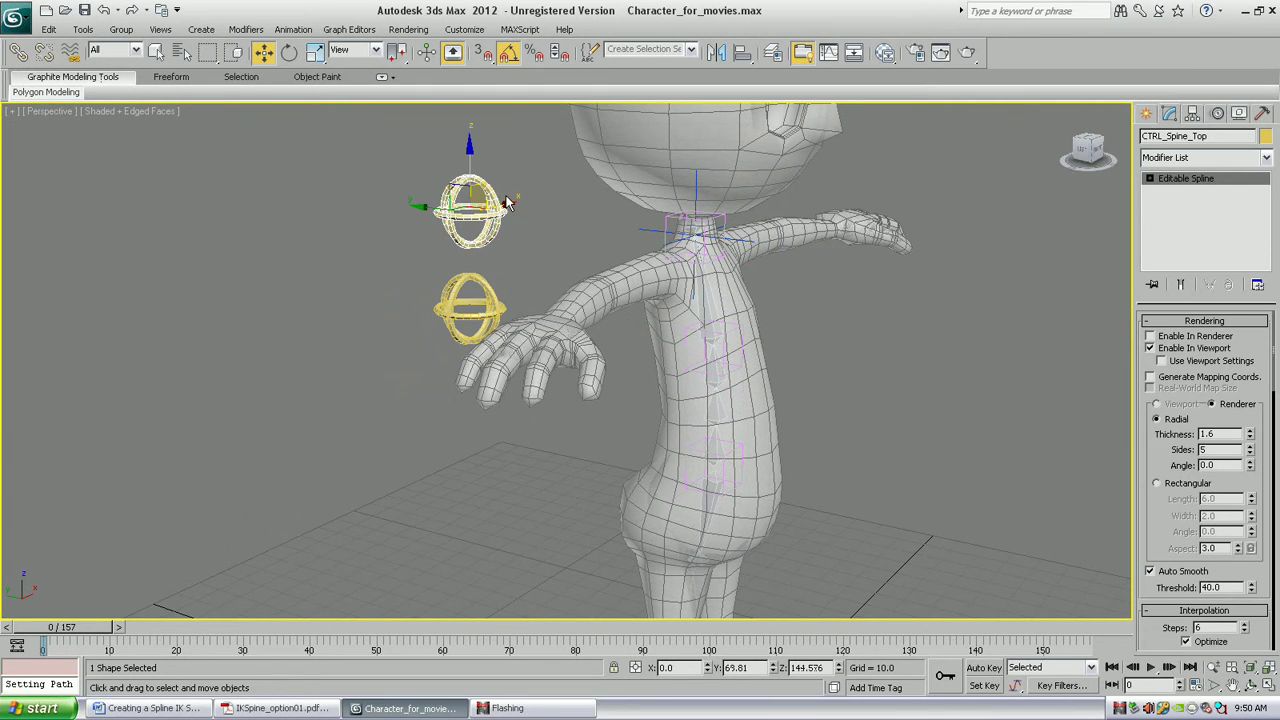
pyautogui.moveTo(478, 184); pyautogui.dragTo(514, 201)
pyautogui.hotkey('ctrl', 'z')
pyautogui.keyDown('alt'); pyautogui.moveTo(642, 350); pyautogui.dragTo(650, 400, button='middle'); pyautogui.keyUp('alt')
pyautogui.keyDown('alt'); pyautogui.moveTo(422, 606); pyautogui.dragTo(483, 540, button='middle'); pyautogui.keyUp('alt')
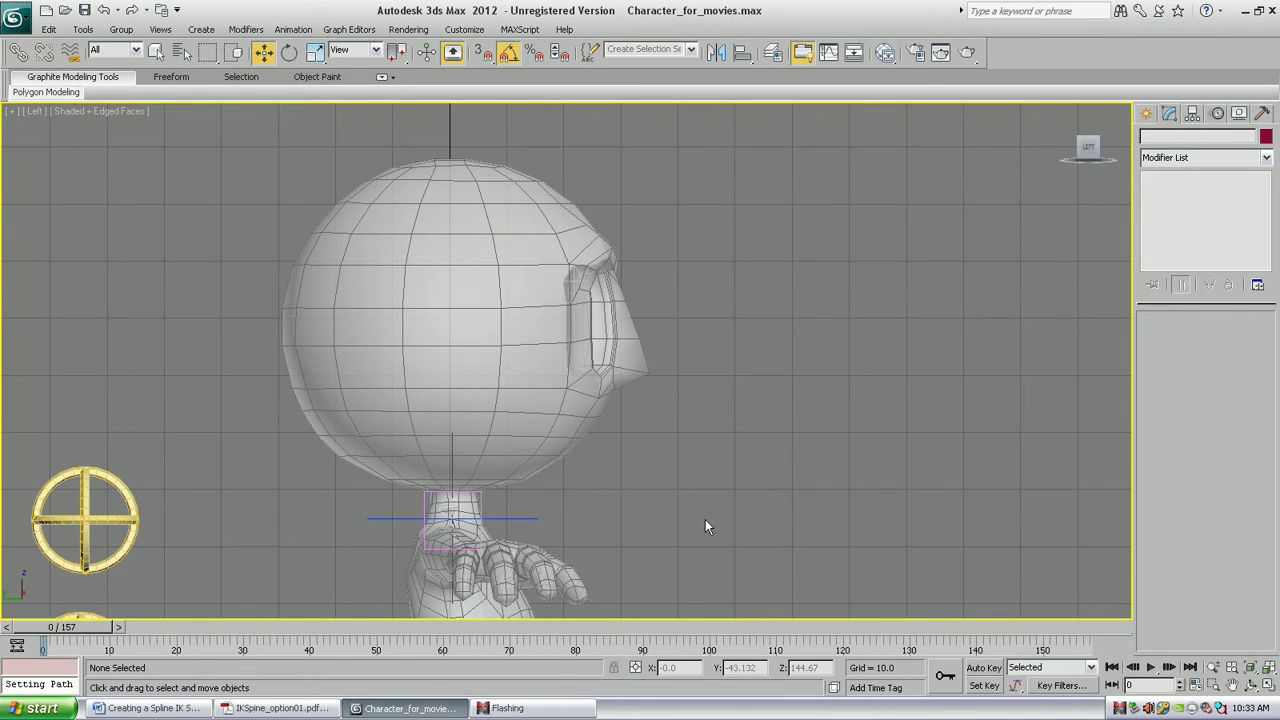
# In the Left view, draw a two-bone chain from the neck up to the top of the head.
pyautogui.click(1148, 115)
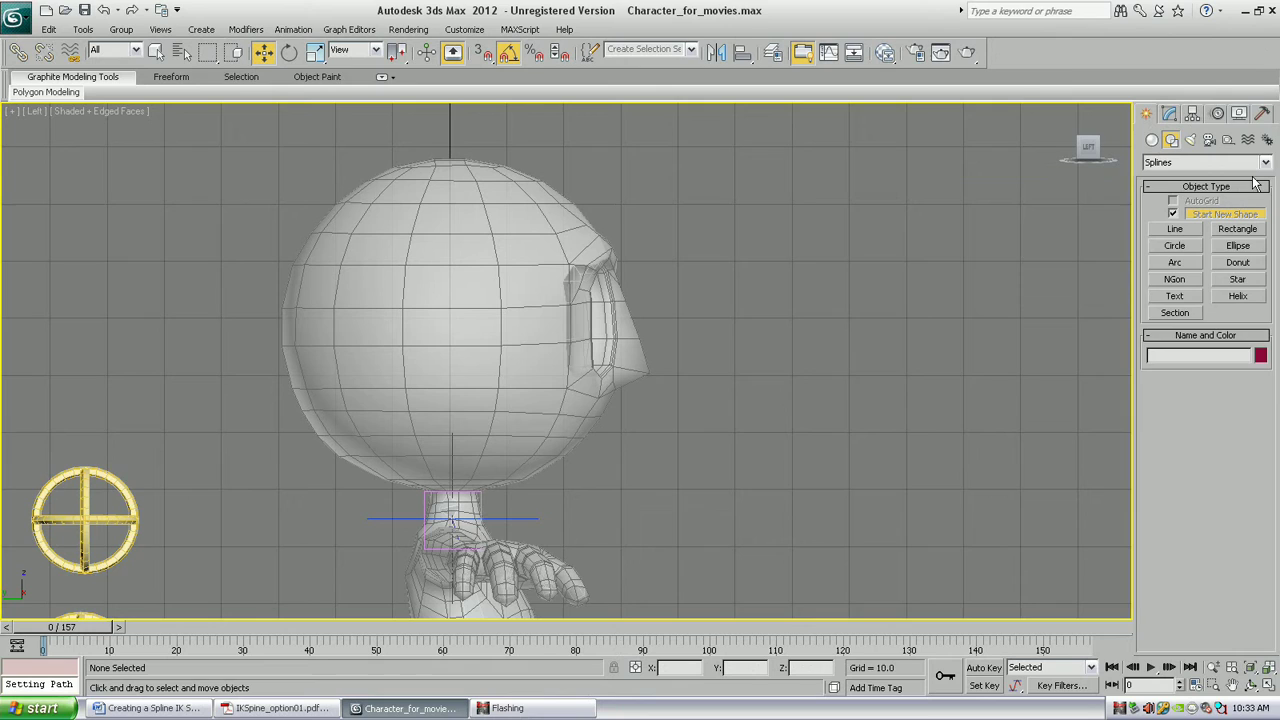
pyautogui.click(1266, 140)
pyautogui.click(1175, 216)
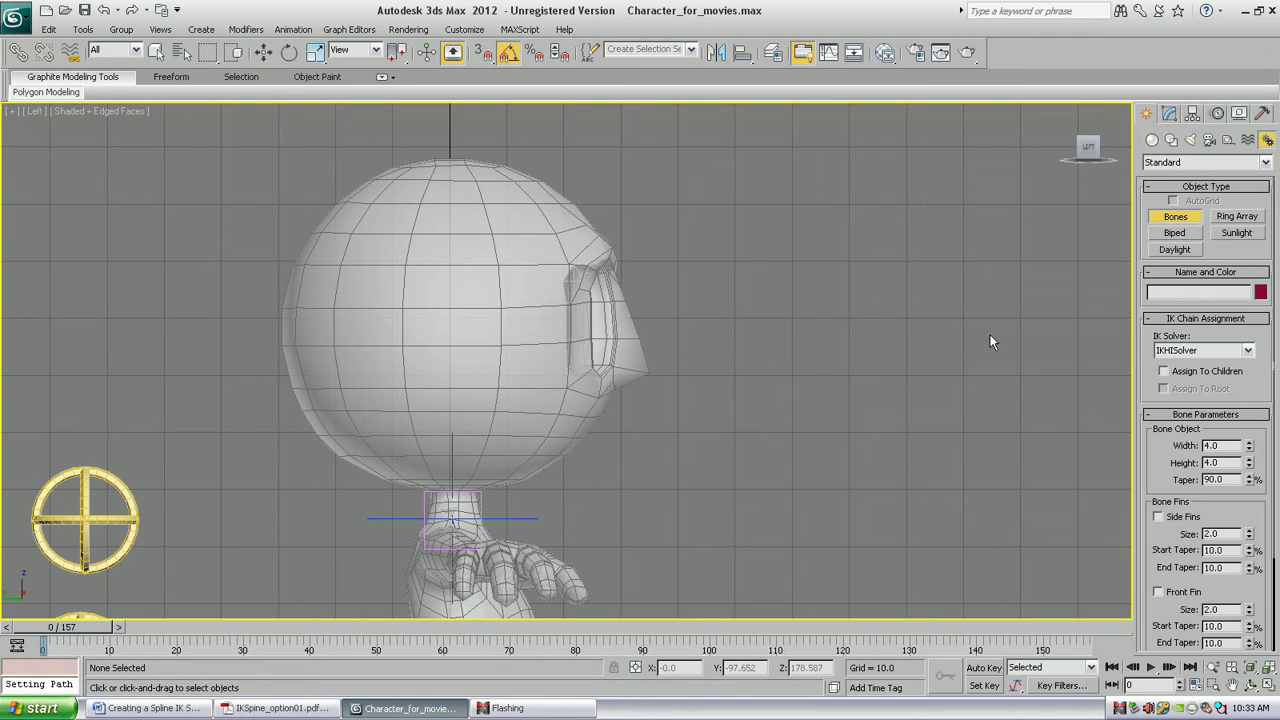
pyautogui.click(546, 521)
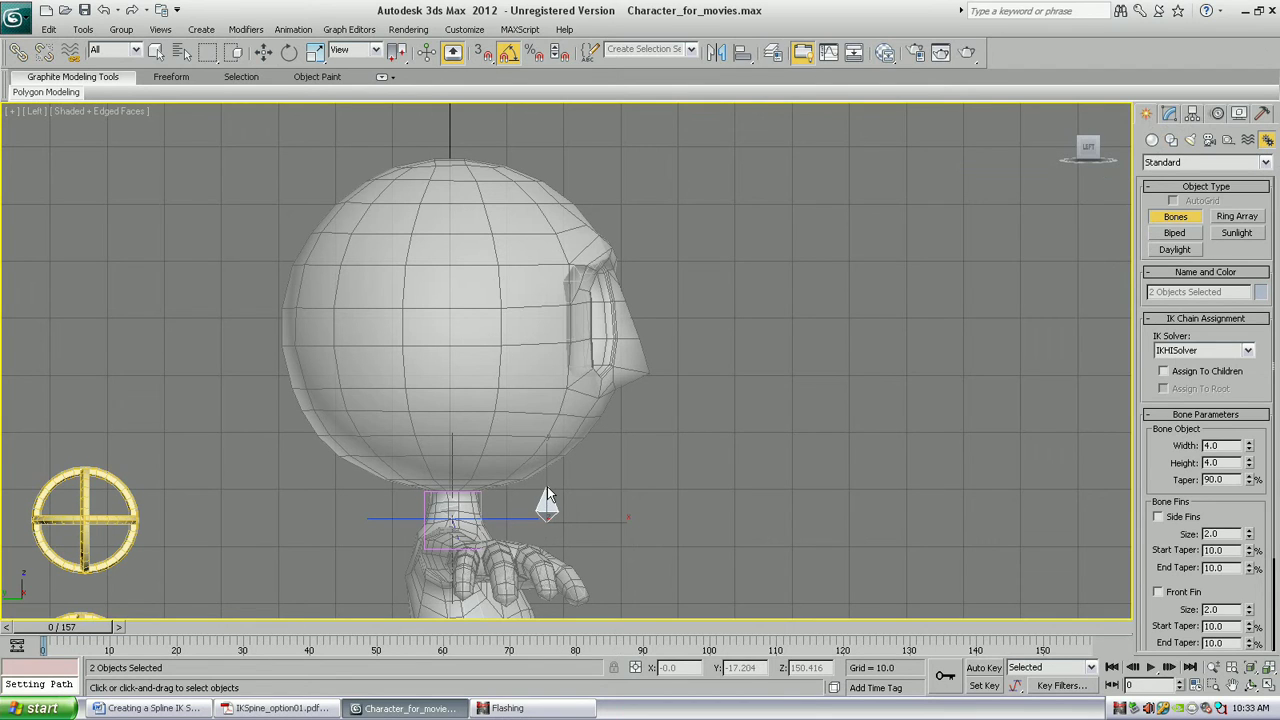
pyautogui.click(546, 483)
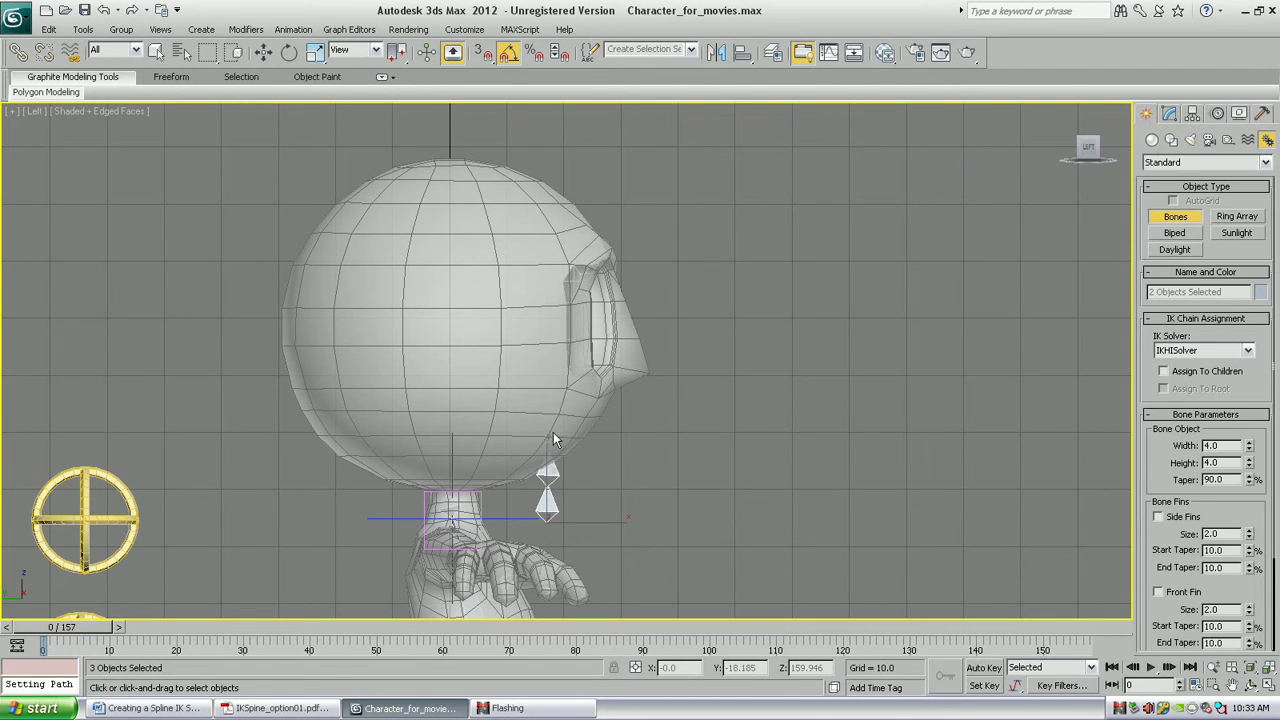
pyautogui.click(538, 165)
pyautogui.rightClick(600, 170)
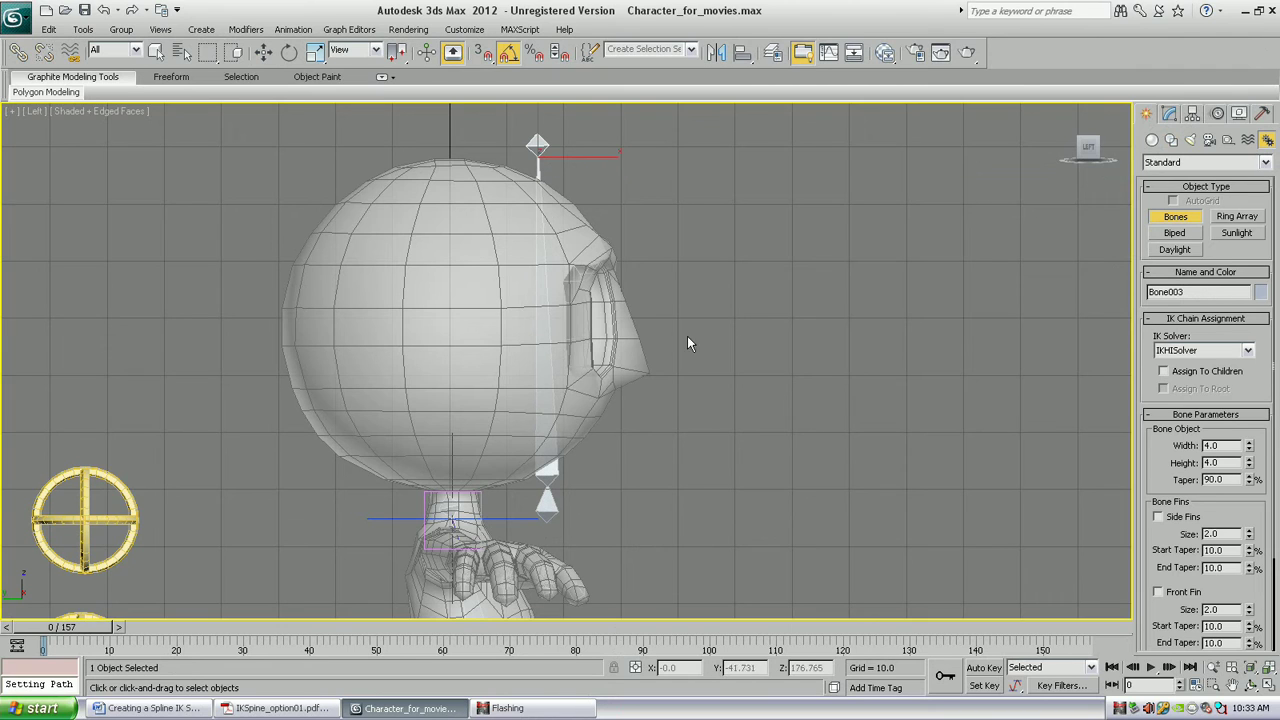
# Name the bones Bone_Head and Bone_Neck, then align Bone_Neck to Bone_SpineNUB.
pyautogui.click(1169, 114)
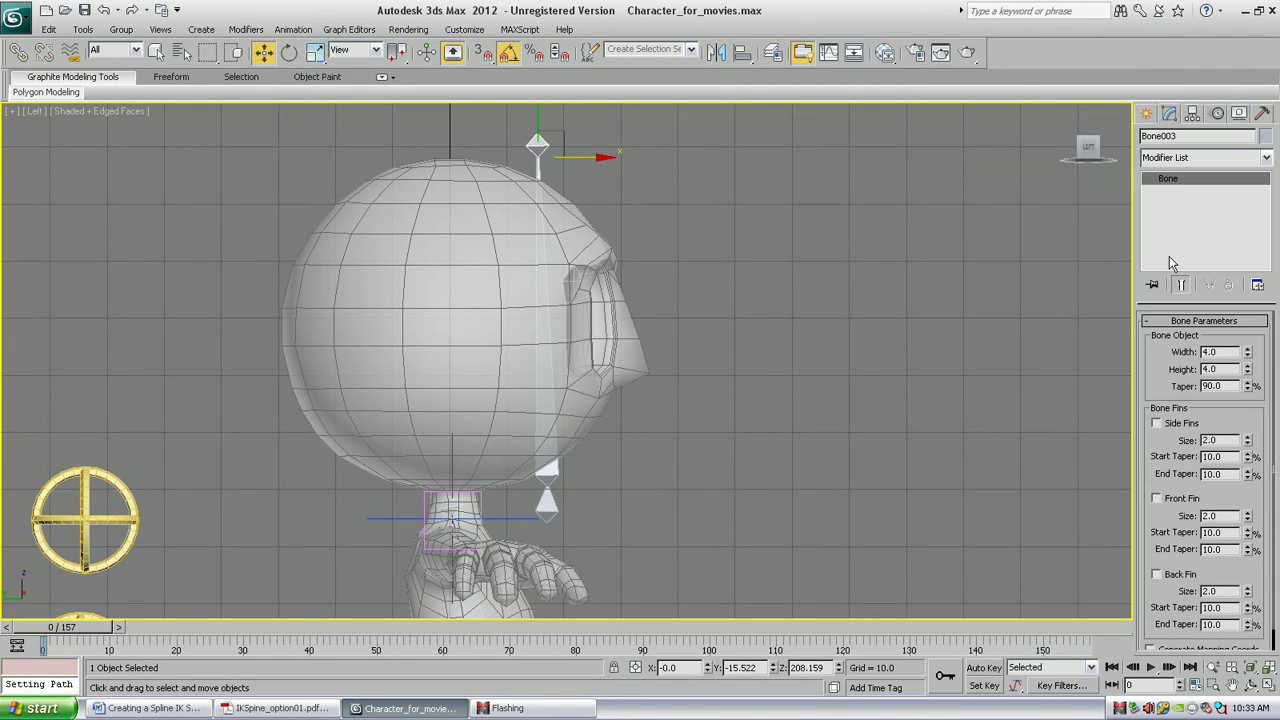
pyautogui.doubleClick(1190, 136)
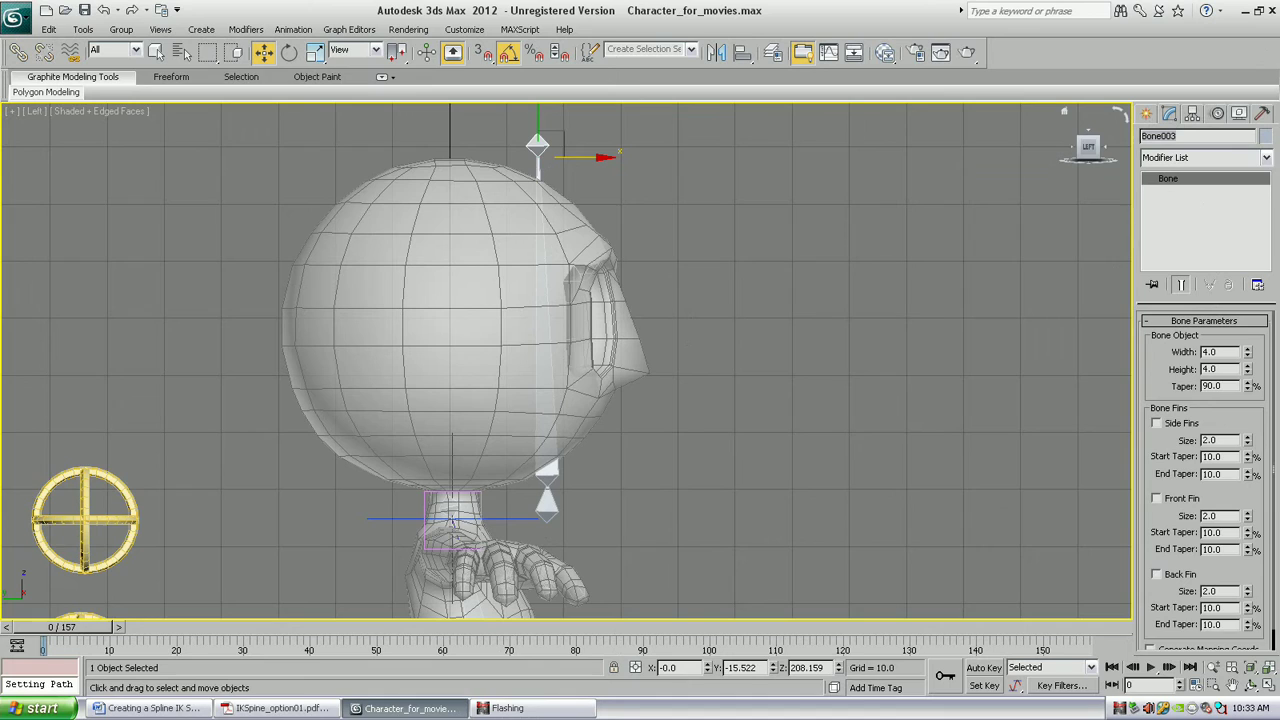
pyautogui.write('B')
pyautogui.moveTo(532, 384); pyautogui.dragTo(532, 385)
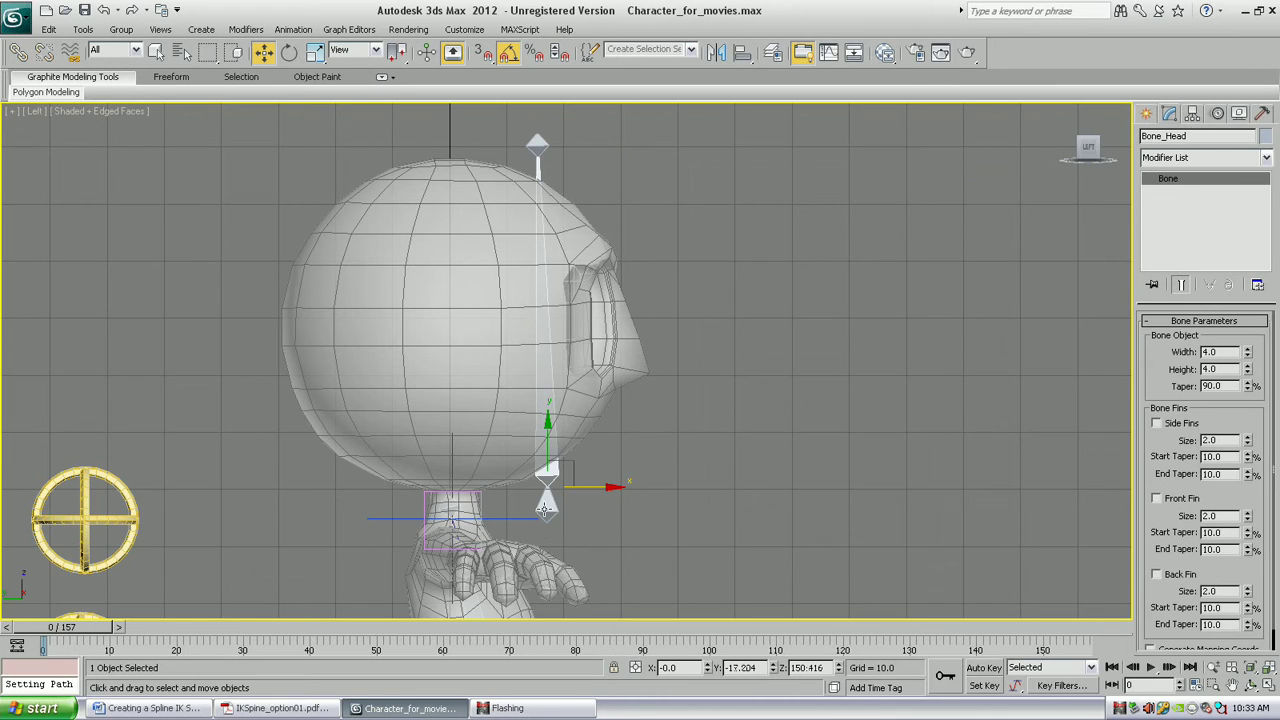
pyautogui.click(544, 508)
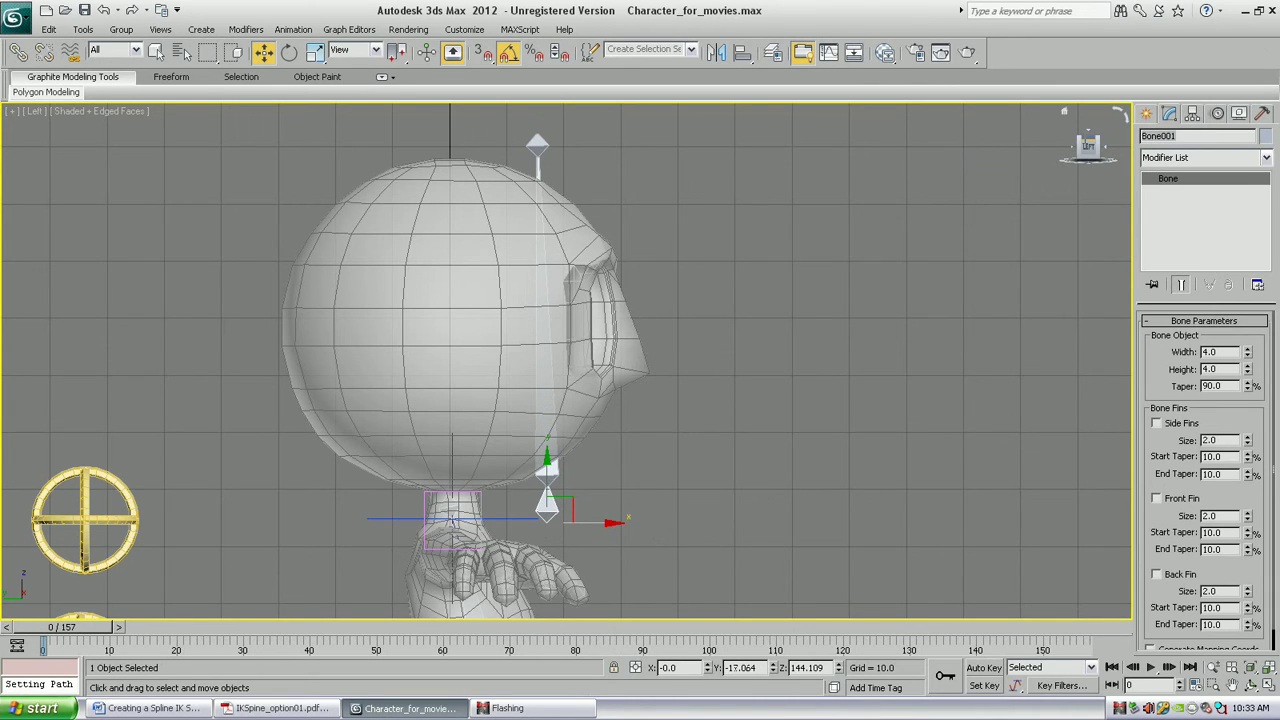
pyautogui.doubleClick(1190, 135)
pyautogui.write('B')
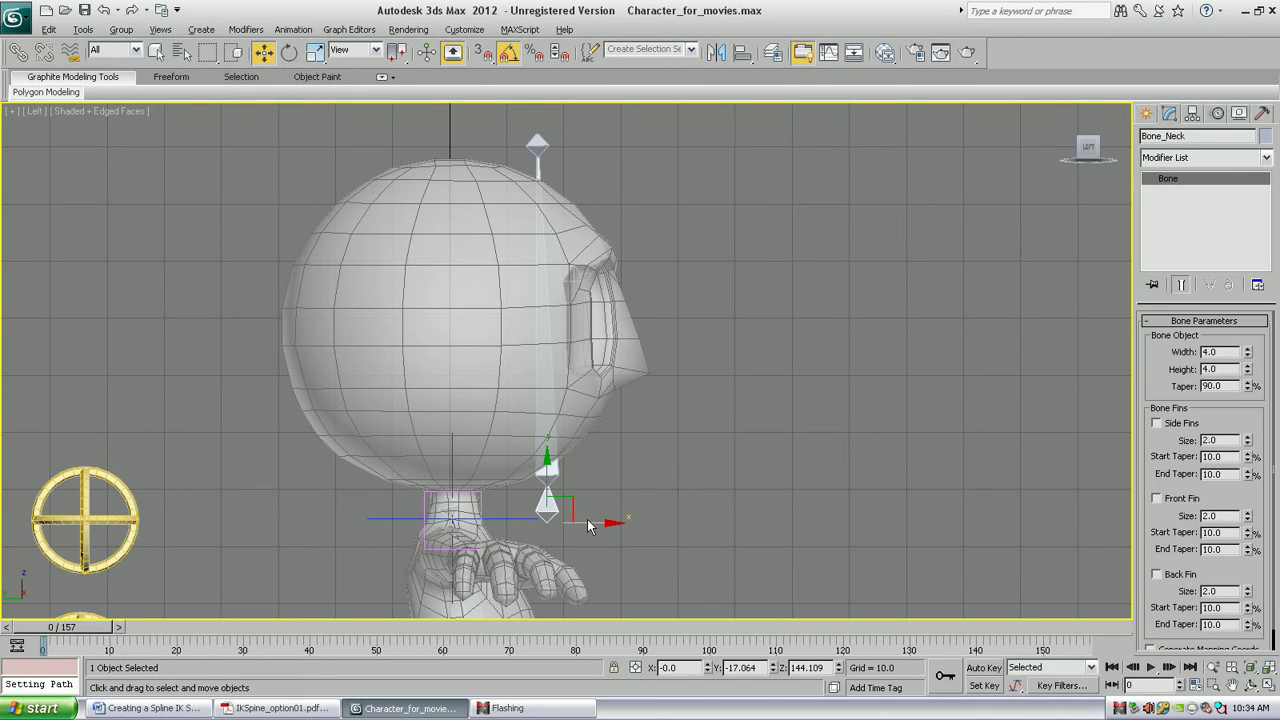
pyautogui.hotkey('alt', 'a')
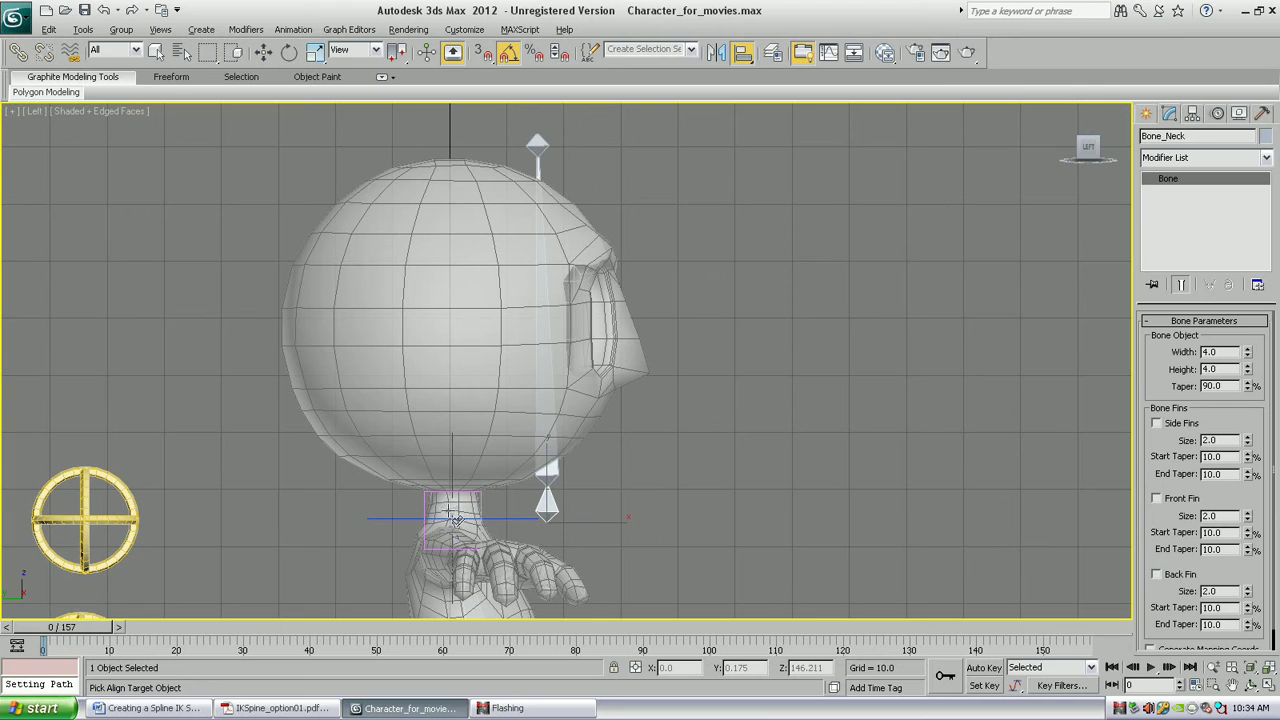
pyautogui.click(455, 516)
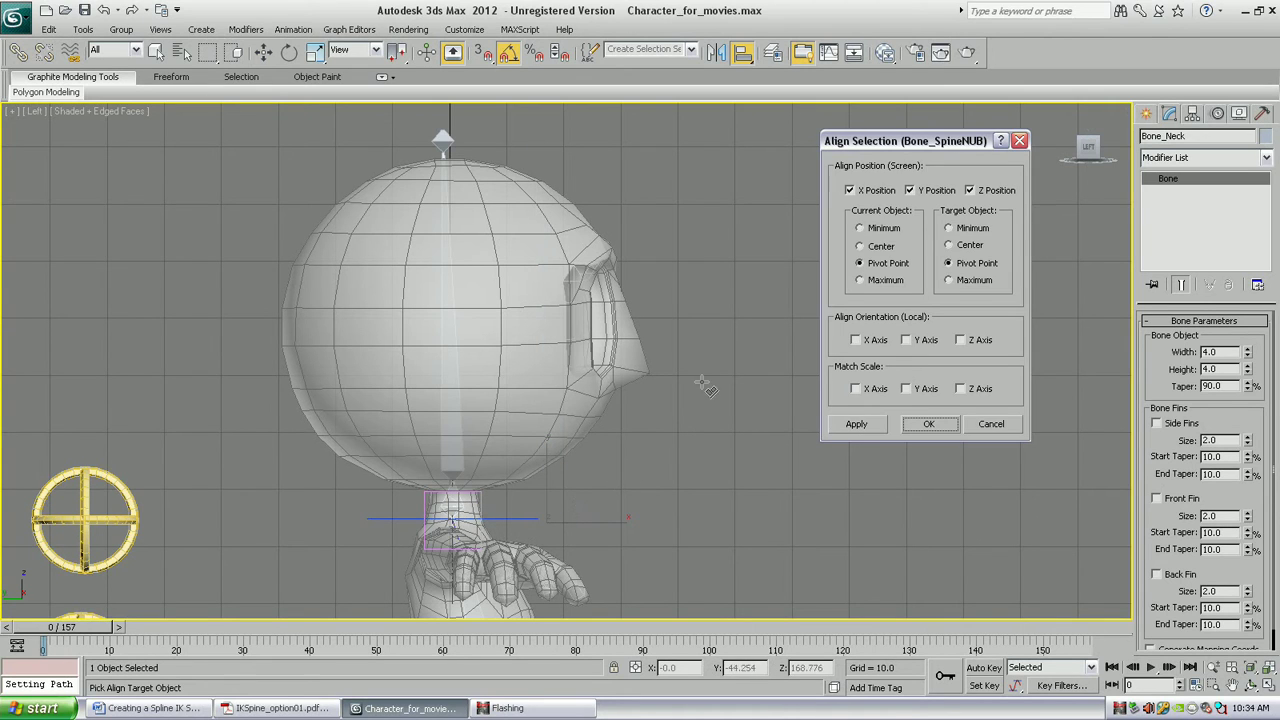
# Apply the pivot-position alignment and turn on Bone Edit Mode in Bone Tools.
pyautogui.click(931, 424)
pyautogui.scroll(4, 606, 441)
pyautogui.moveTo(606, 441); pyautogui.dragTo(610, 417, button='middle')
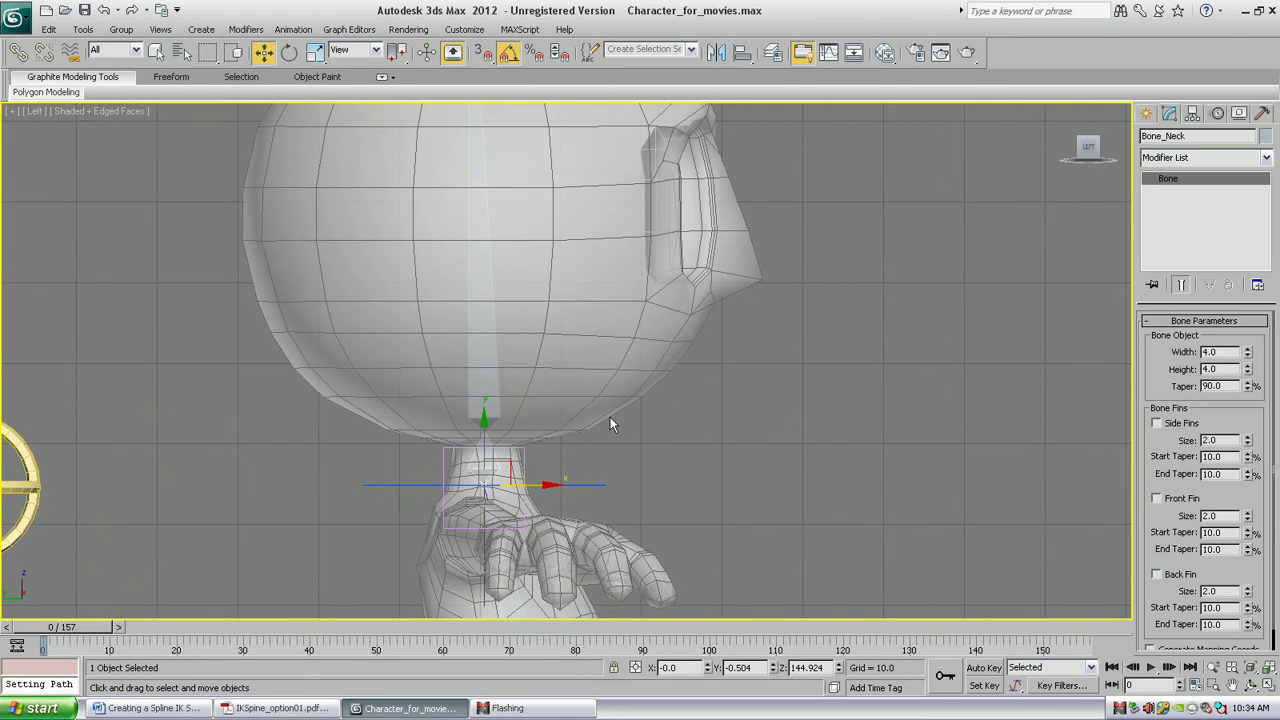
pyautogui.click(293, 29)
pyautogui.moveTo(296, 82)
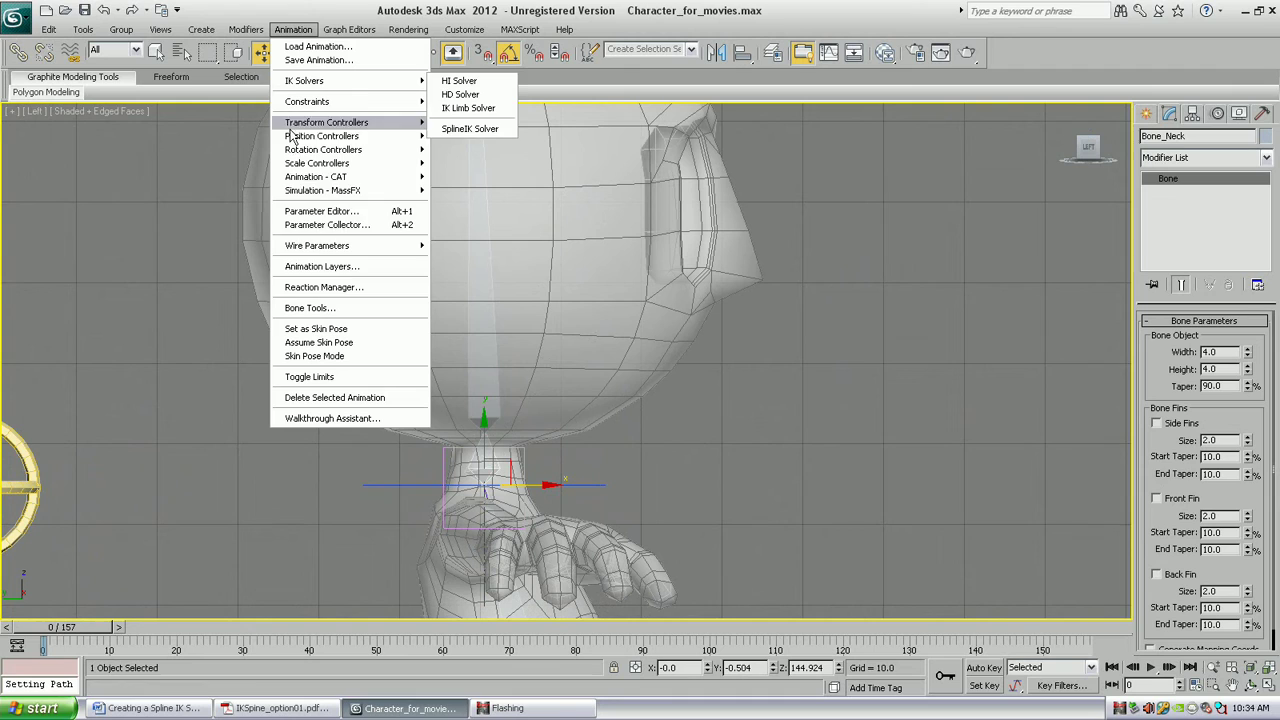
pyautogui.click(310, 308)
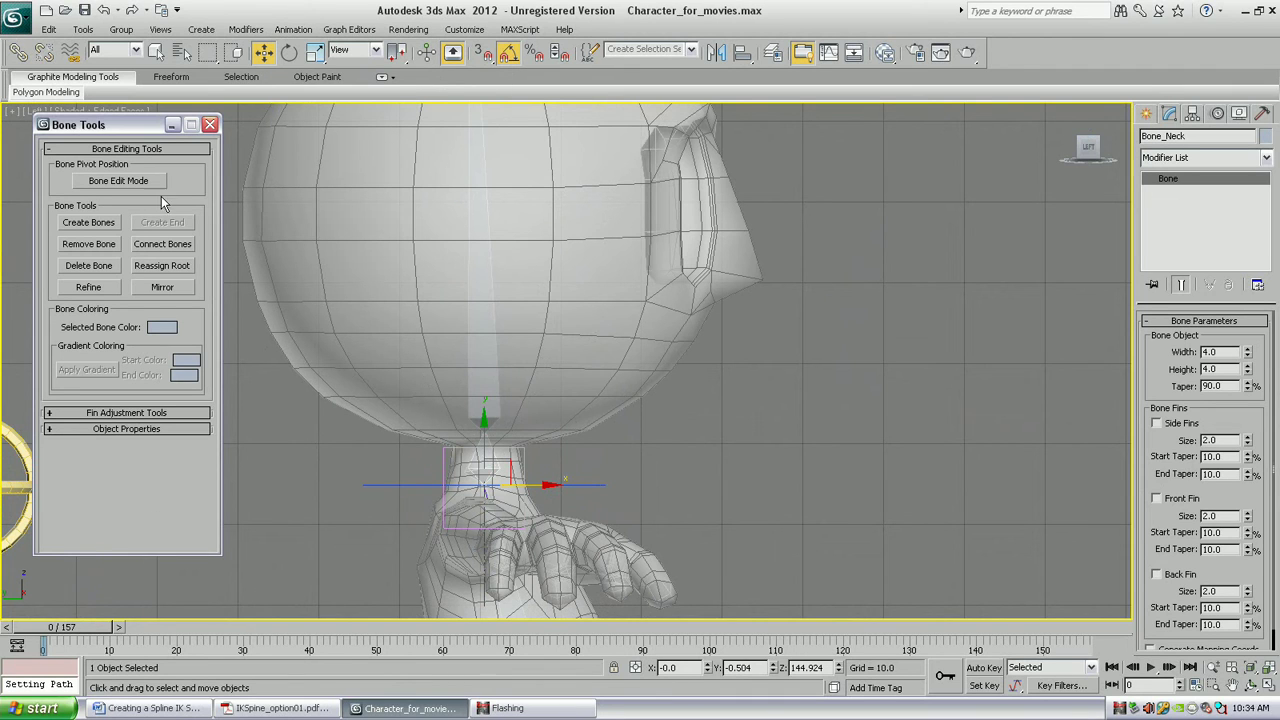
pyautogui.click(126, 183)
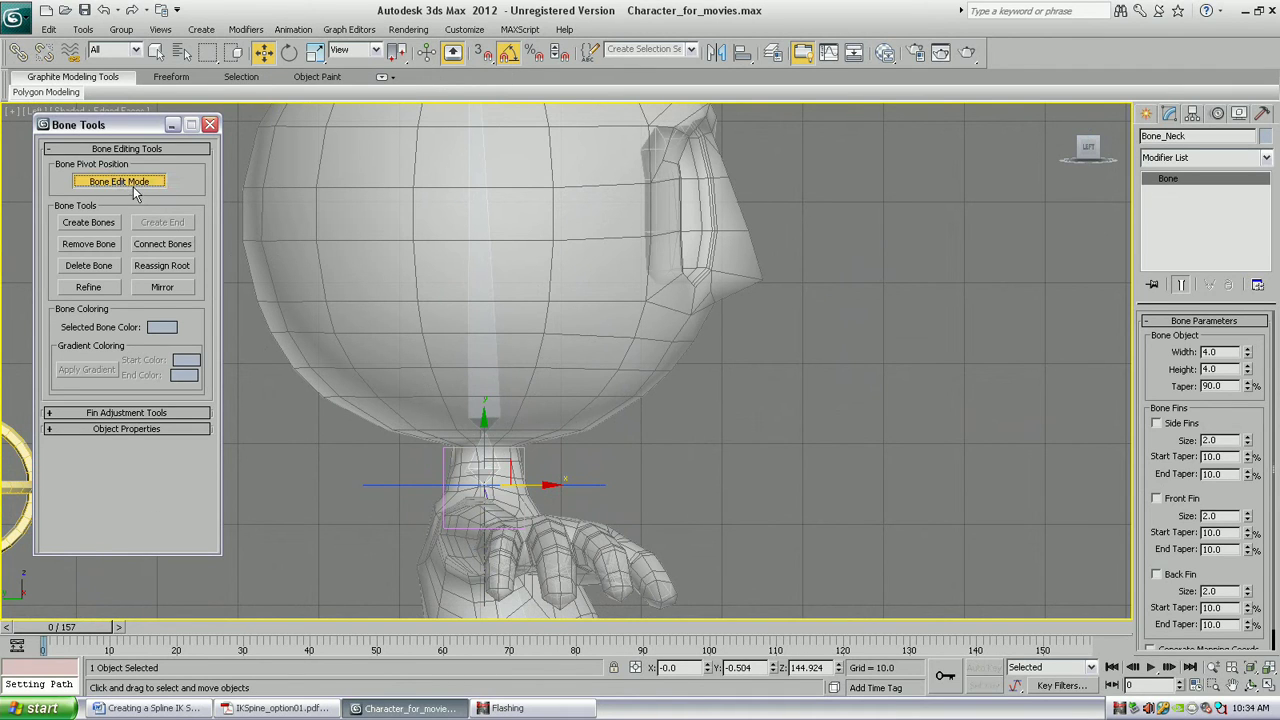
# In Parent coordinates, lower Bone_Head's start slightly and move Bone_HeadNUB to the head top.
pyautogui.click(485, 392)
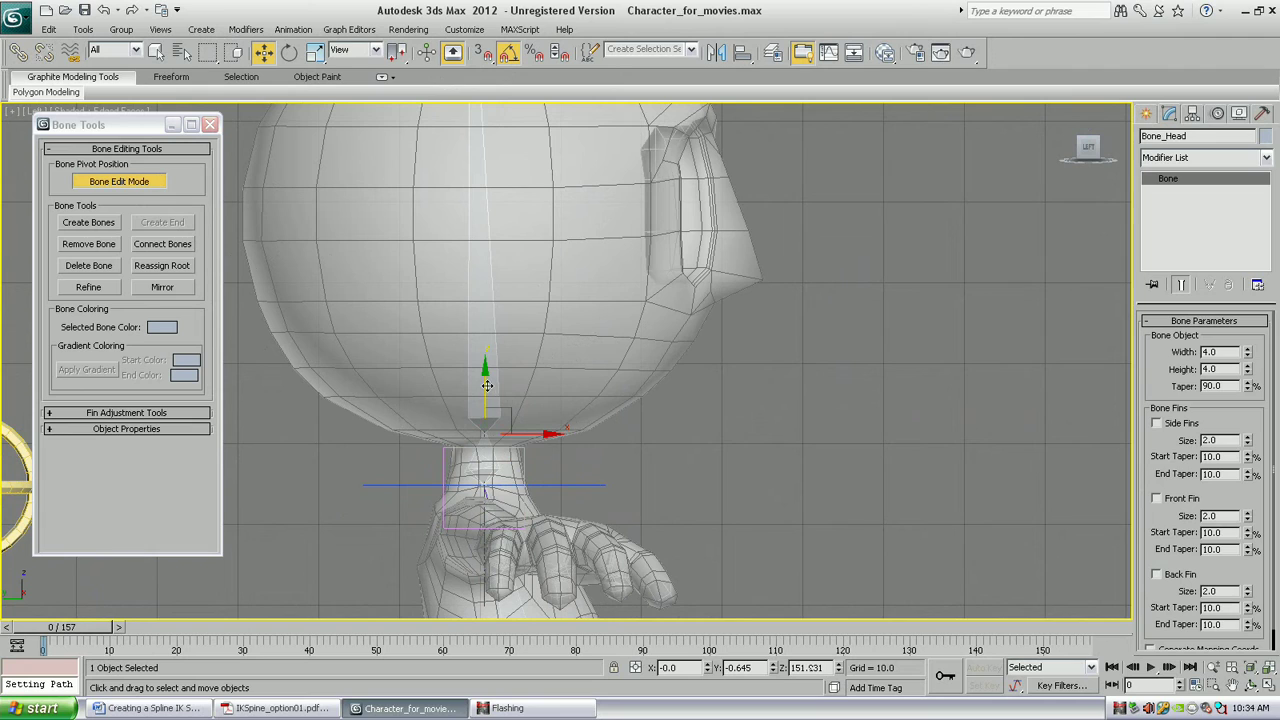
pyautogui.click(352, 51)
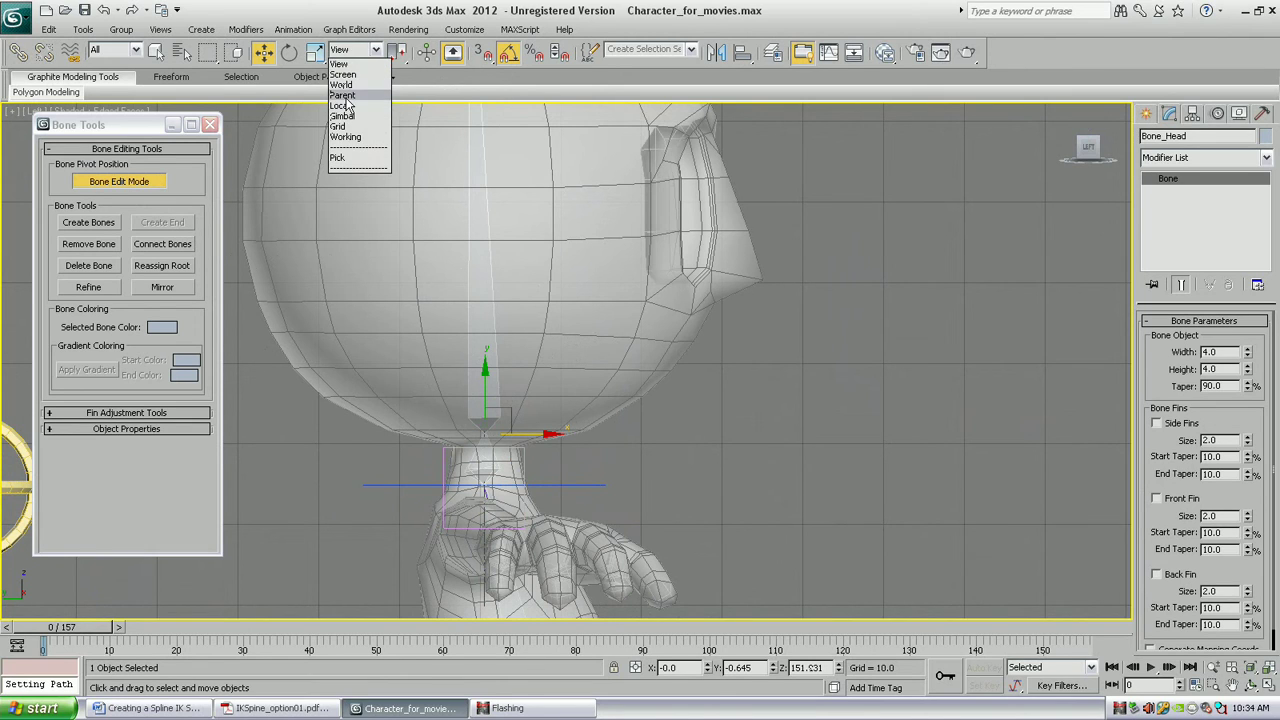
pyautogui.click(350, 97)
pyautogui.moveTo(482, 391); pyautogui.dragTo(486, 402)
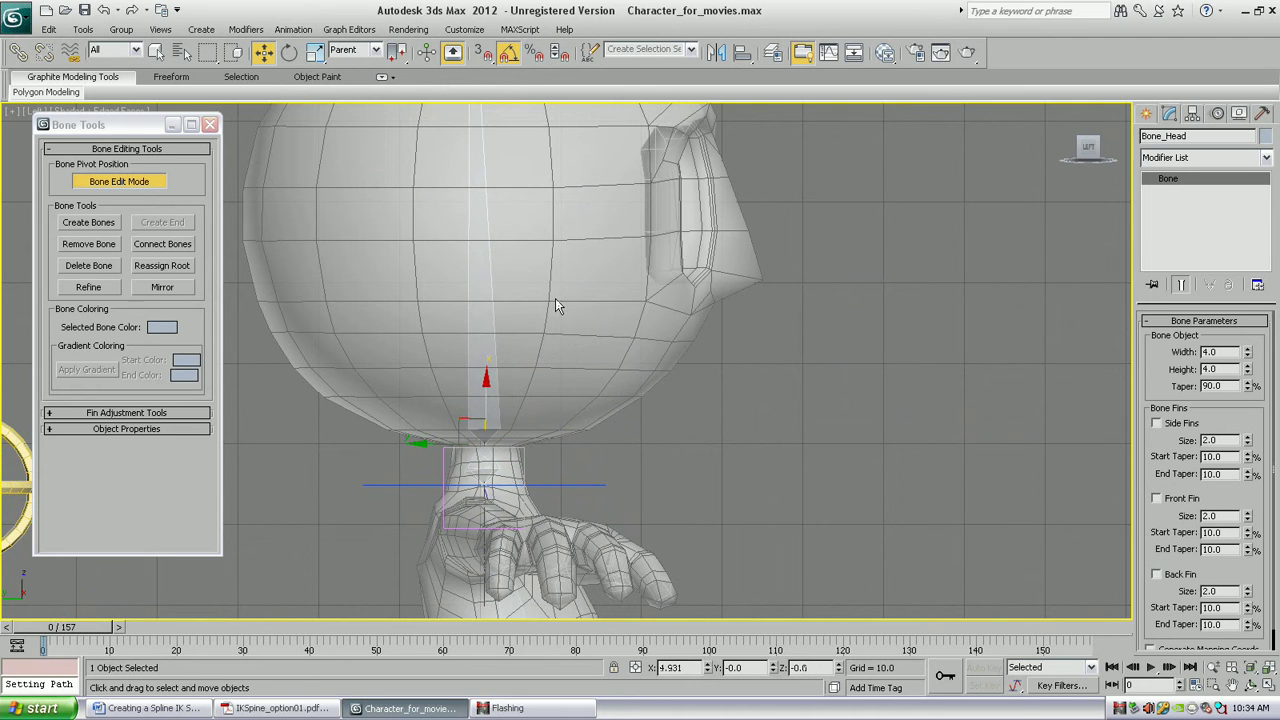
pyautogui.scroll(-4, 563, 300)
pyautogui.moveTo(568, 377); pyautogui.dragTo(568, 344, button='middle')
pyautogui.click(508, 133)
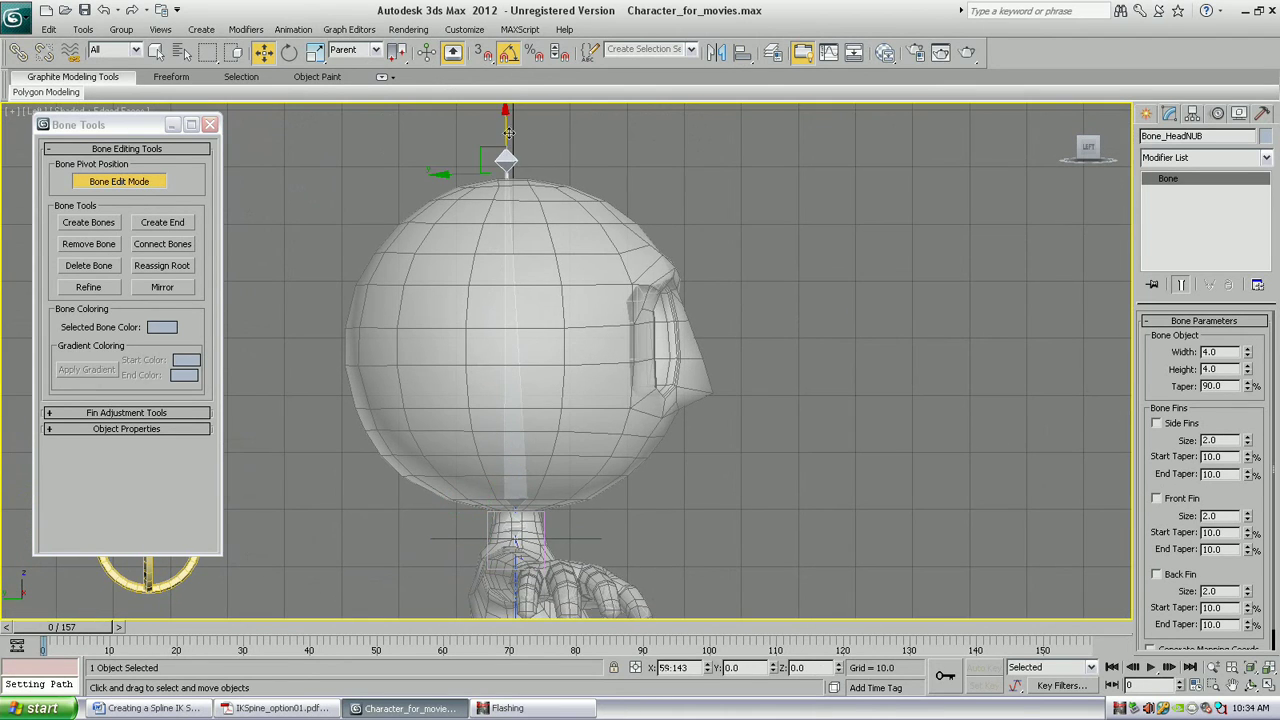
pyautogui.moveTo(507, 128); pyautogui.dragTo(508, 131)
pyautogui.keyDown('alt'); pyautogui.moveTo(526, 249); pyautogui.dragTo(424, 197, button='middle'); pyautogui.keyUp('alt')
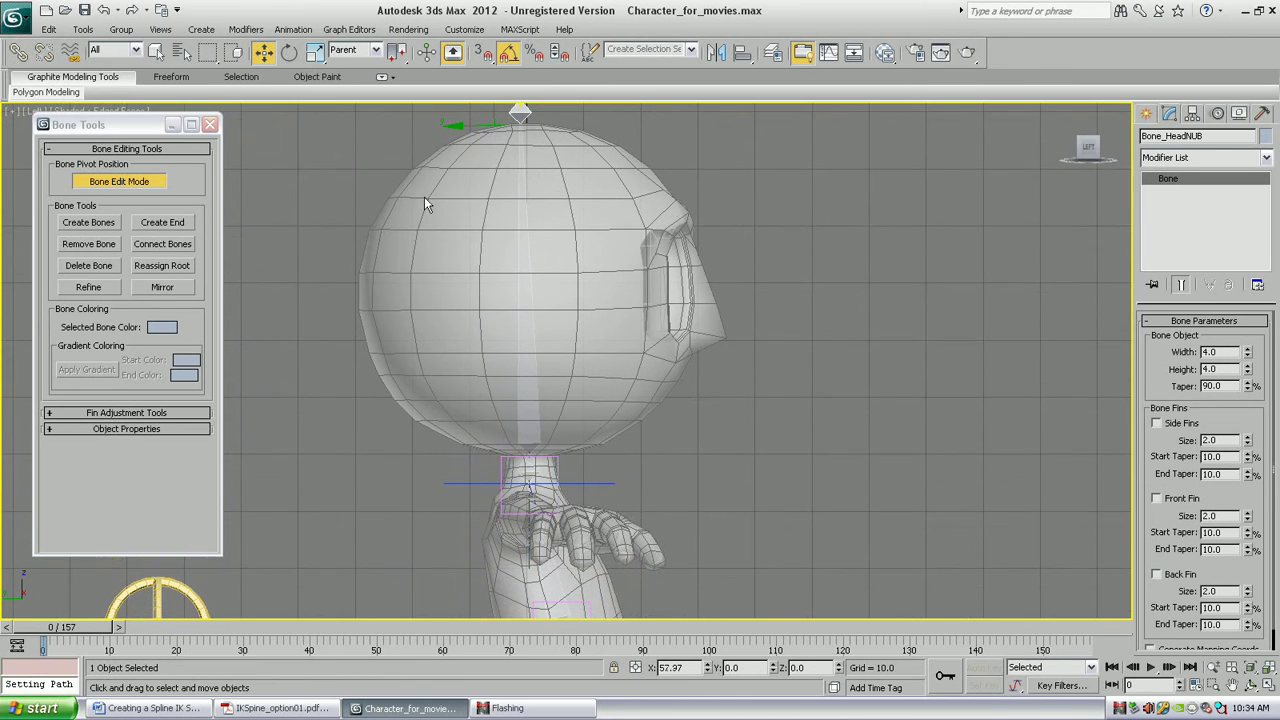
# Exit Bone Edit Mode and move the neck chain out in front of the character to Y -51.253.
pyautogui.click(136, 184)
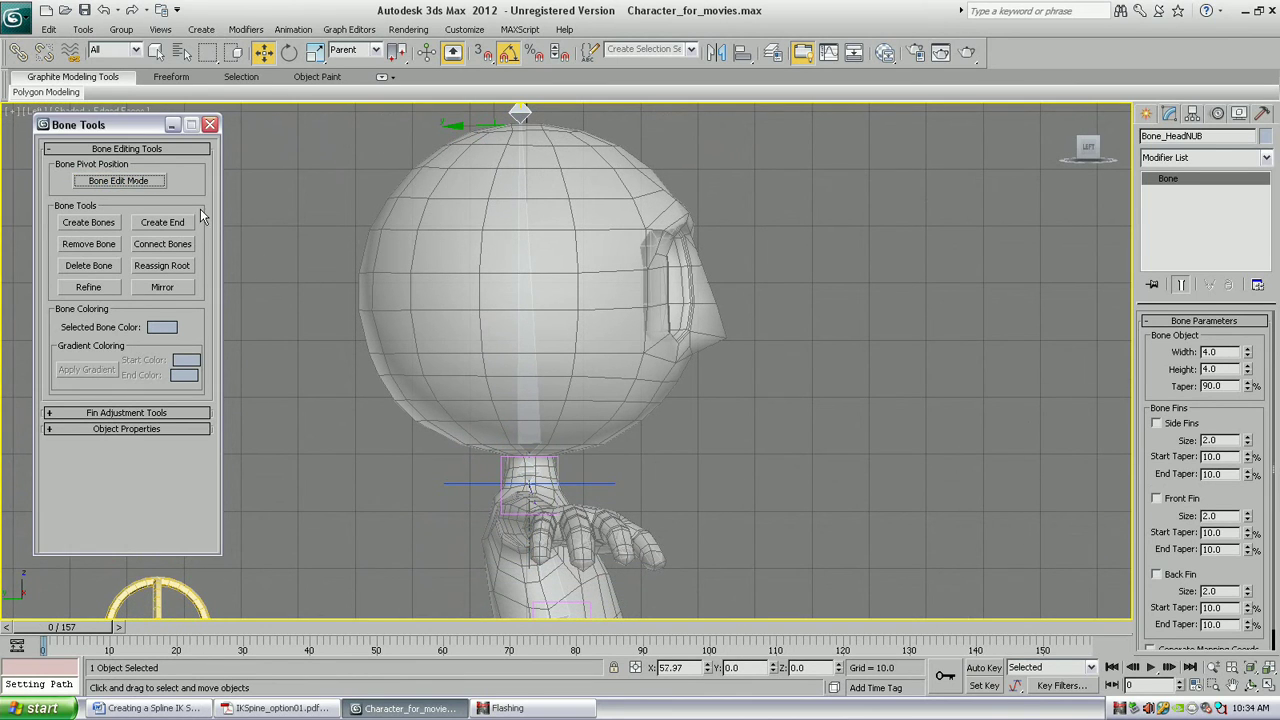
pyautogui.click(210, 127)
pyautogui.moveTo(530, 399); pyautogui.dragTo(492, 349, button='middle')
pyautogui.click(490, 421)
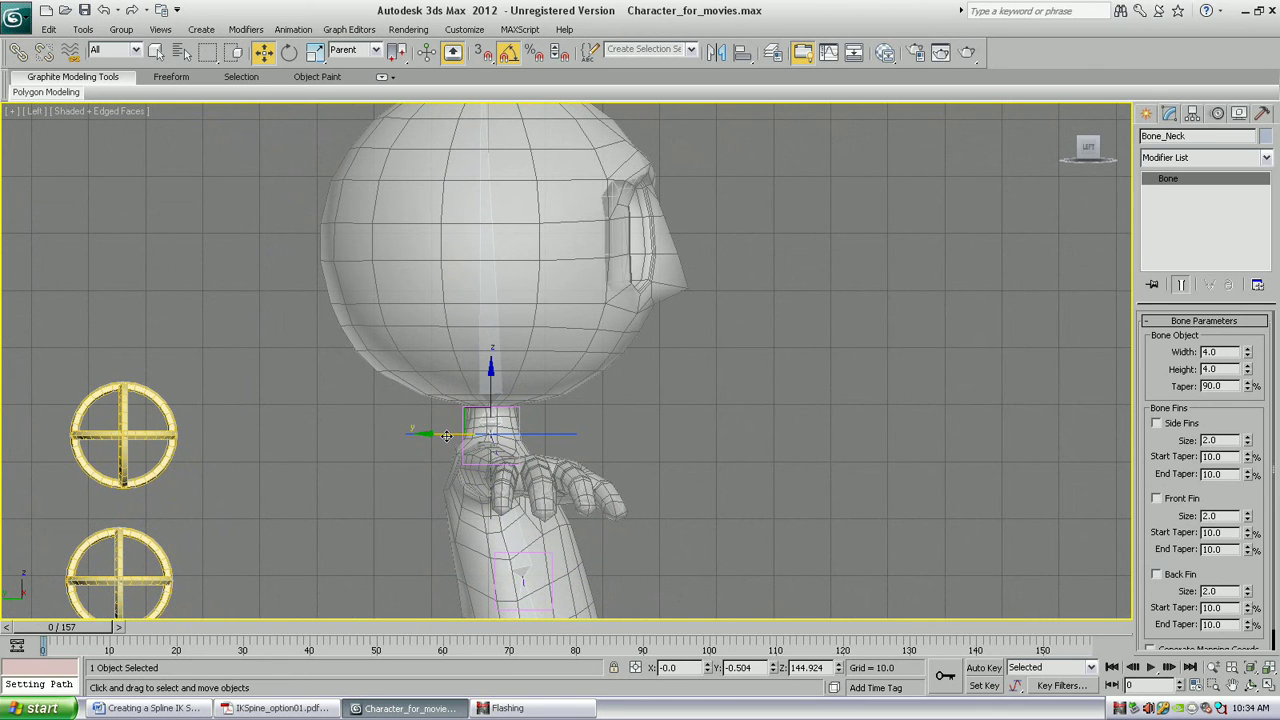
pyautogui.moveTo(446, 435); pyautogui.dragTo(696, 444)
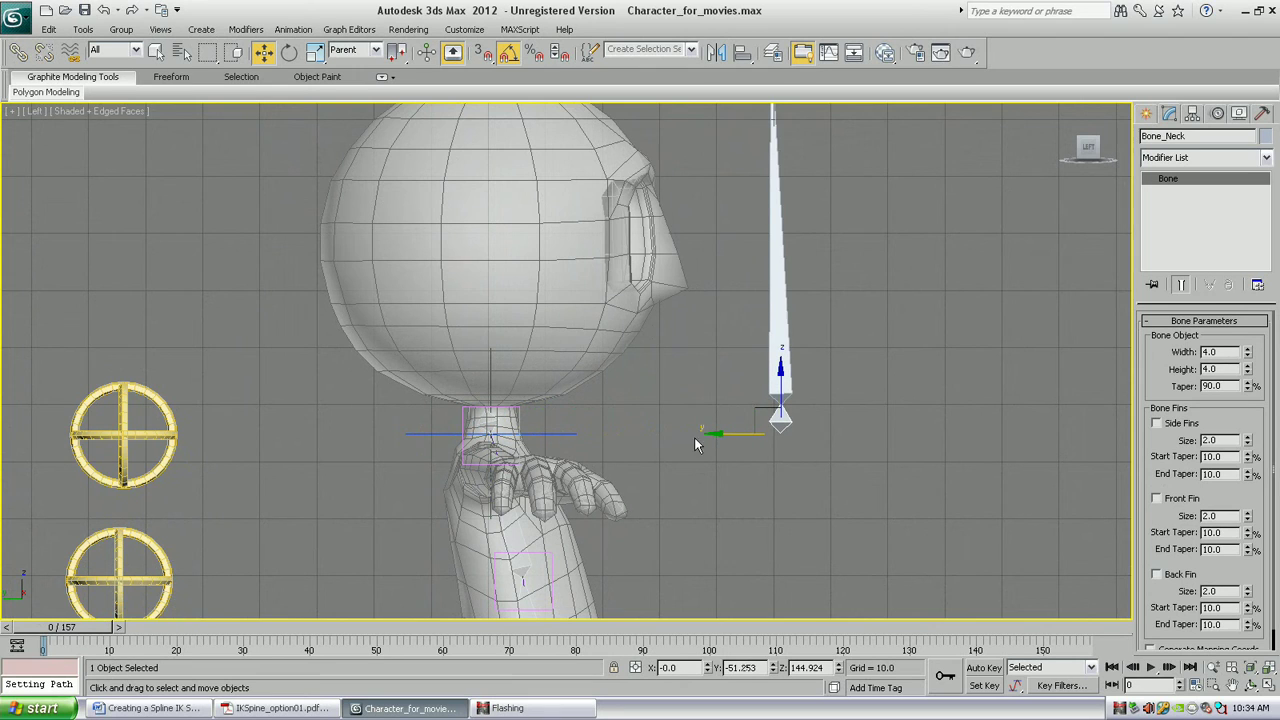
pyautogui.scroll(-3, 694, 437)
pyautogui.moveTo(666, 421)
pyautogui.mouseDown(button='middle')
pyautogui.moveTo(663, 349)
pyautogui.moveTo(550, 410)
pyautogui.moveTo(503, 397)
pyautogui.moveTo(511, 371)
pyautogui.moveTo(575, 350)
pyautogui.mouseUp(button='middle')
pyautogui.press('p')
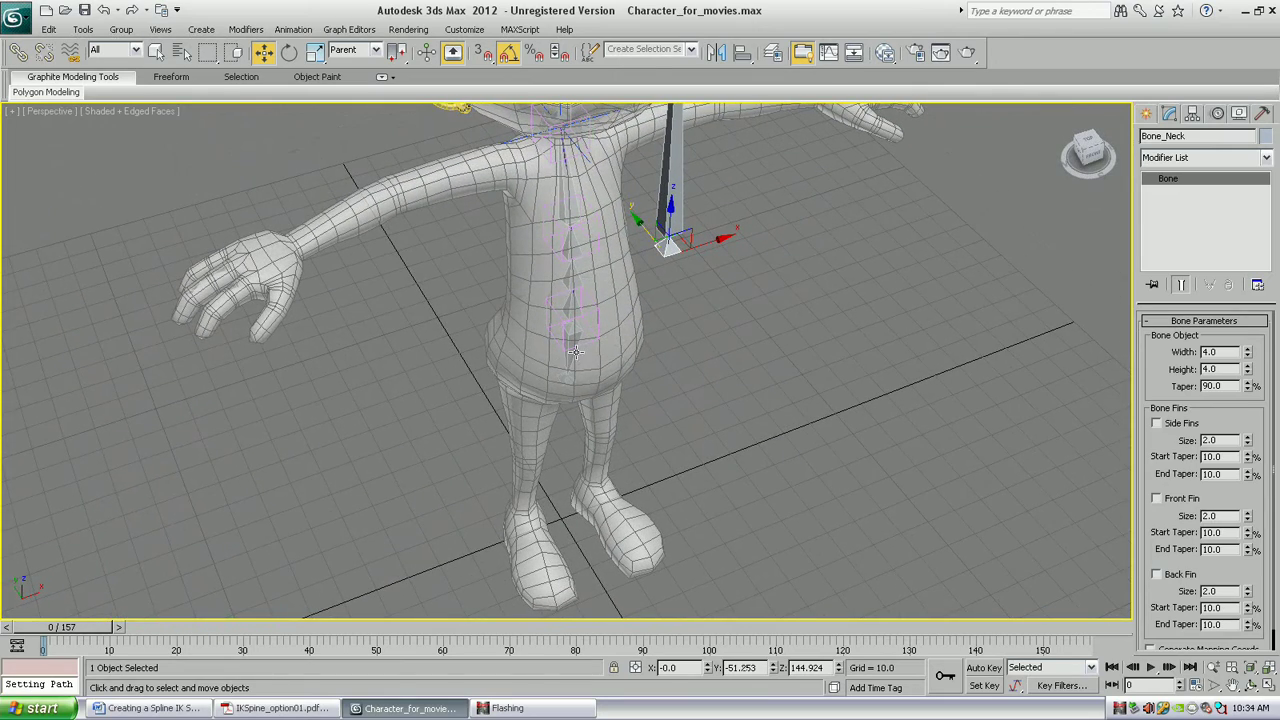
# Draw a circle by the feet and align it to Bone_Pelvis.
pyautogui.click(1151, 118)
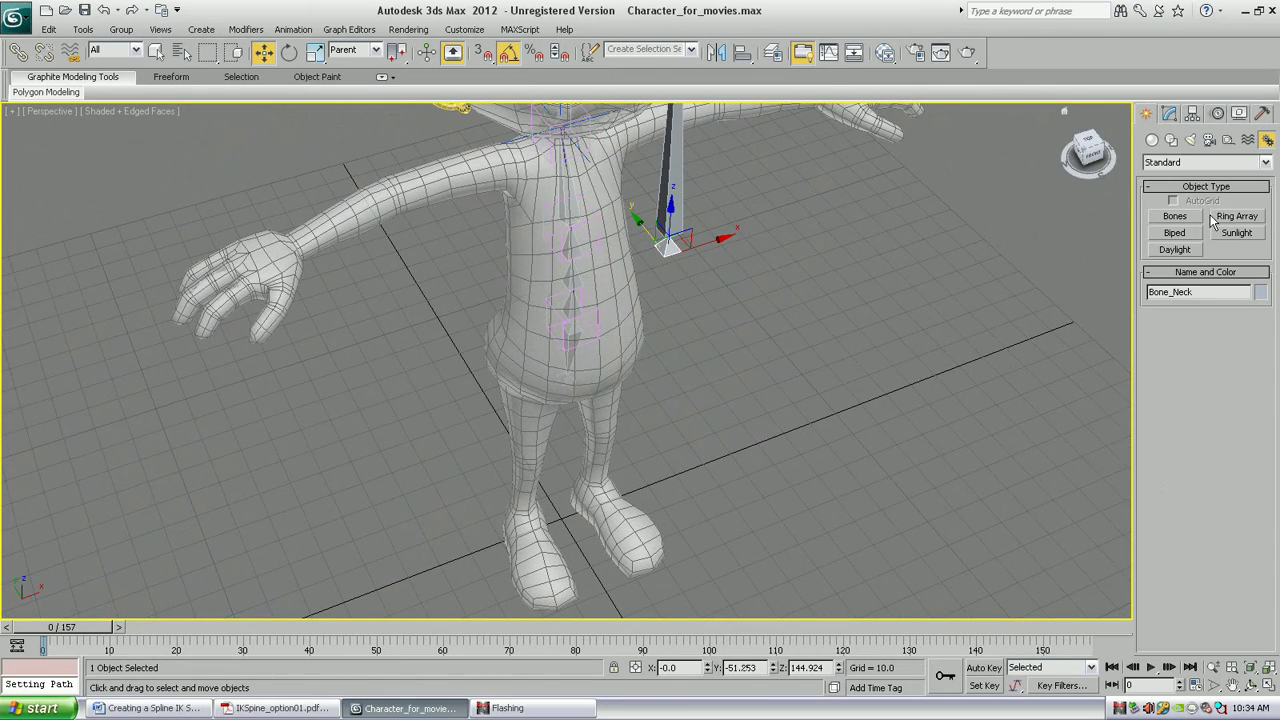
pyautogui.click(1171, 140)
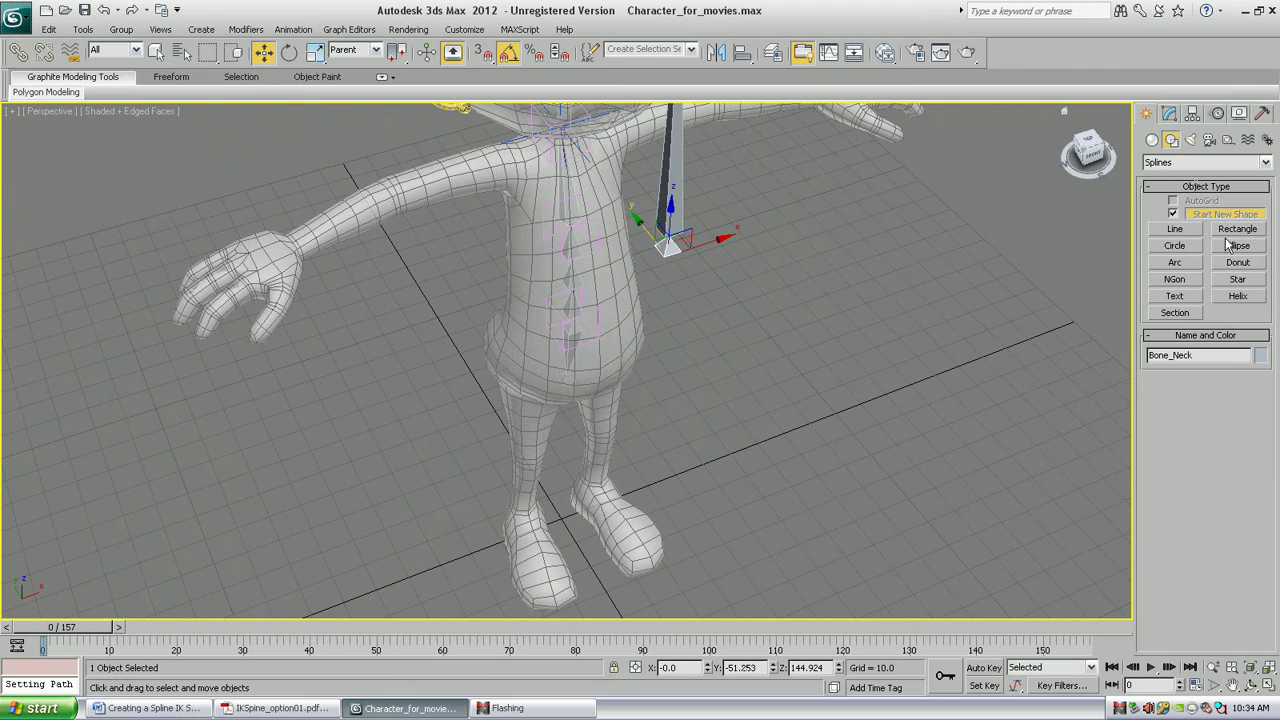
pyautogui.click(1176, 246)
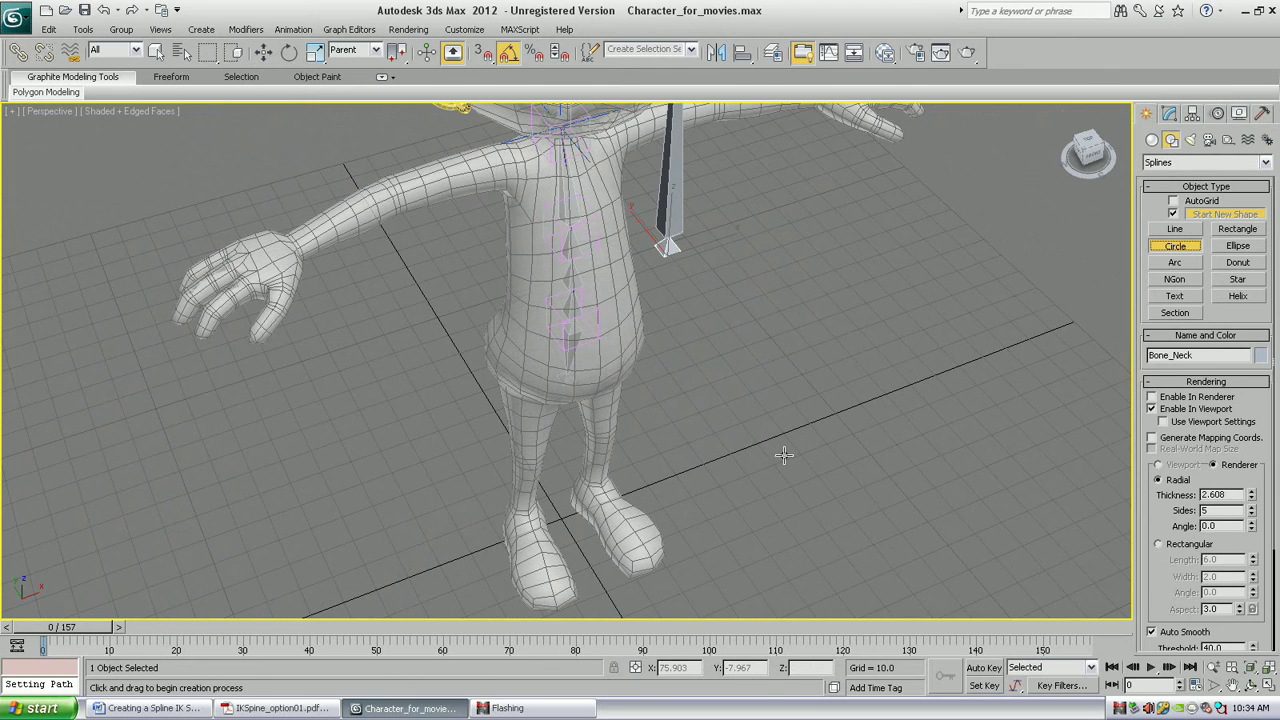
pyautogui.moveTo(720, 451); pyautogui.dragTo(760, 410)
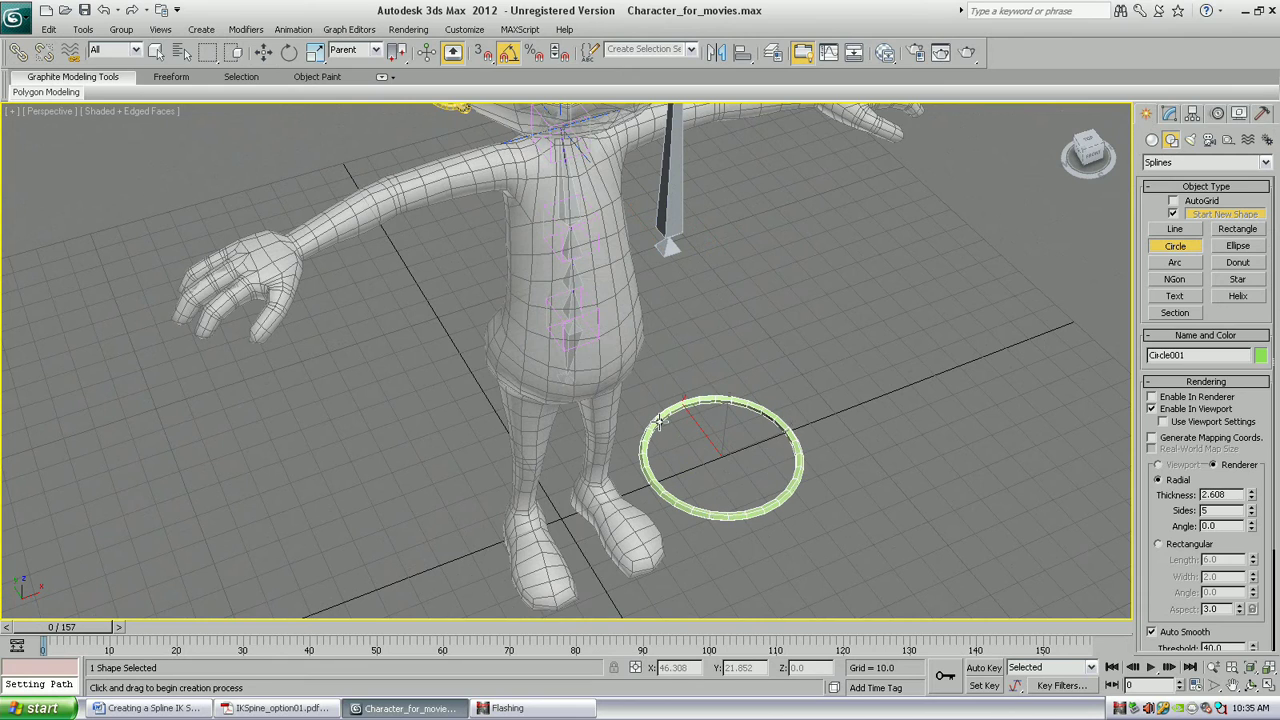
pyautogui.keyDown('alt'); pyautogui.moveTo(660, 422); pyautogui.dragTo(680, 446, button='middle'); pyautogui.keyUp('alt')
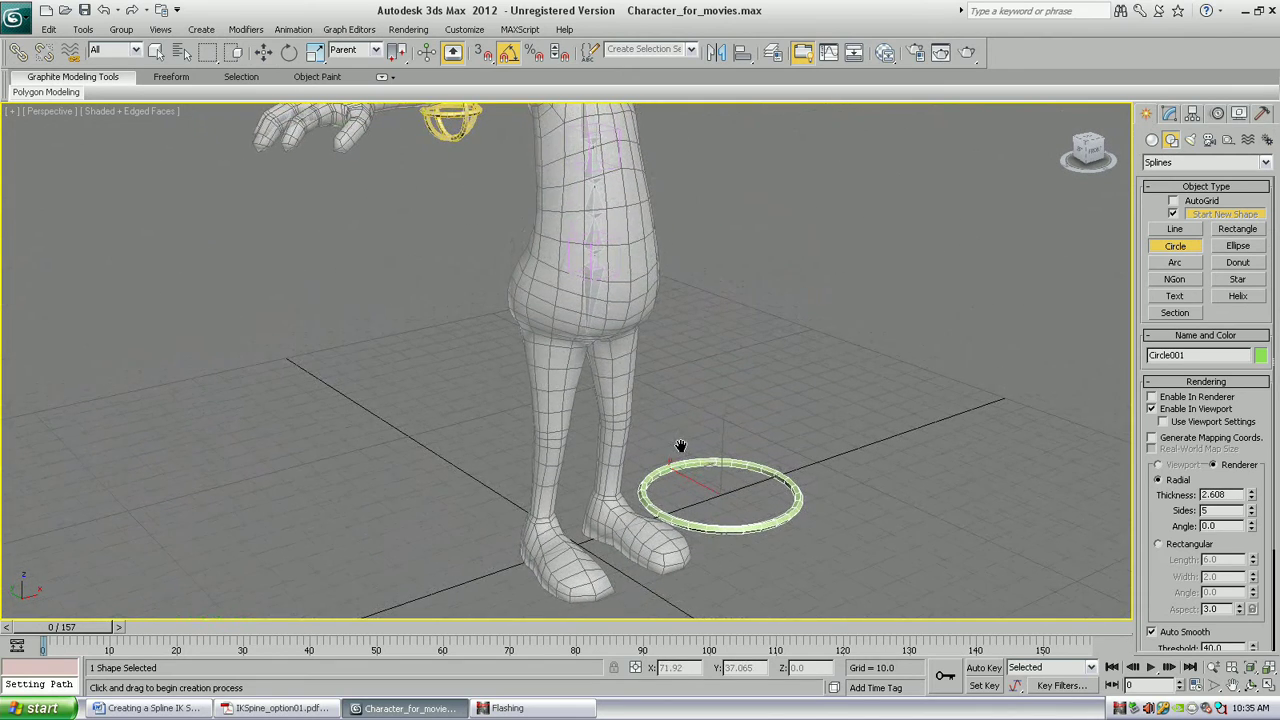
pyautogui.hotkey('alt', 'a')
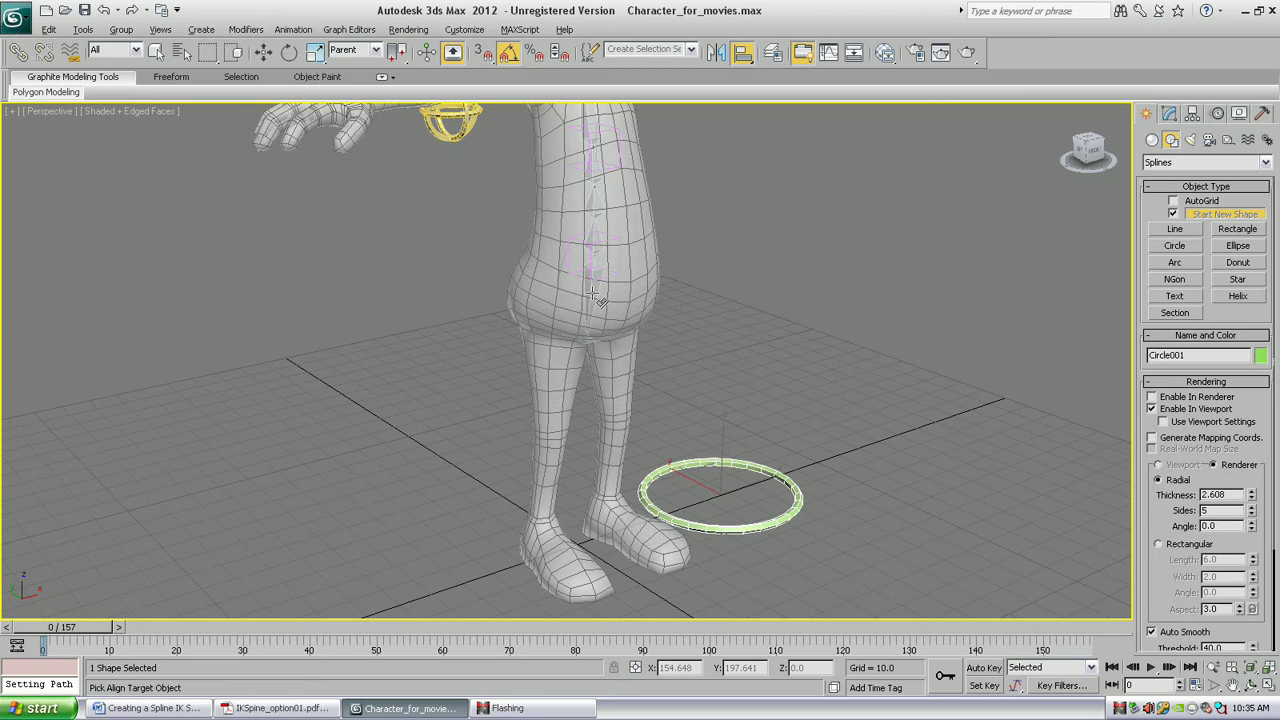
pyautogui.click(593, 296)
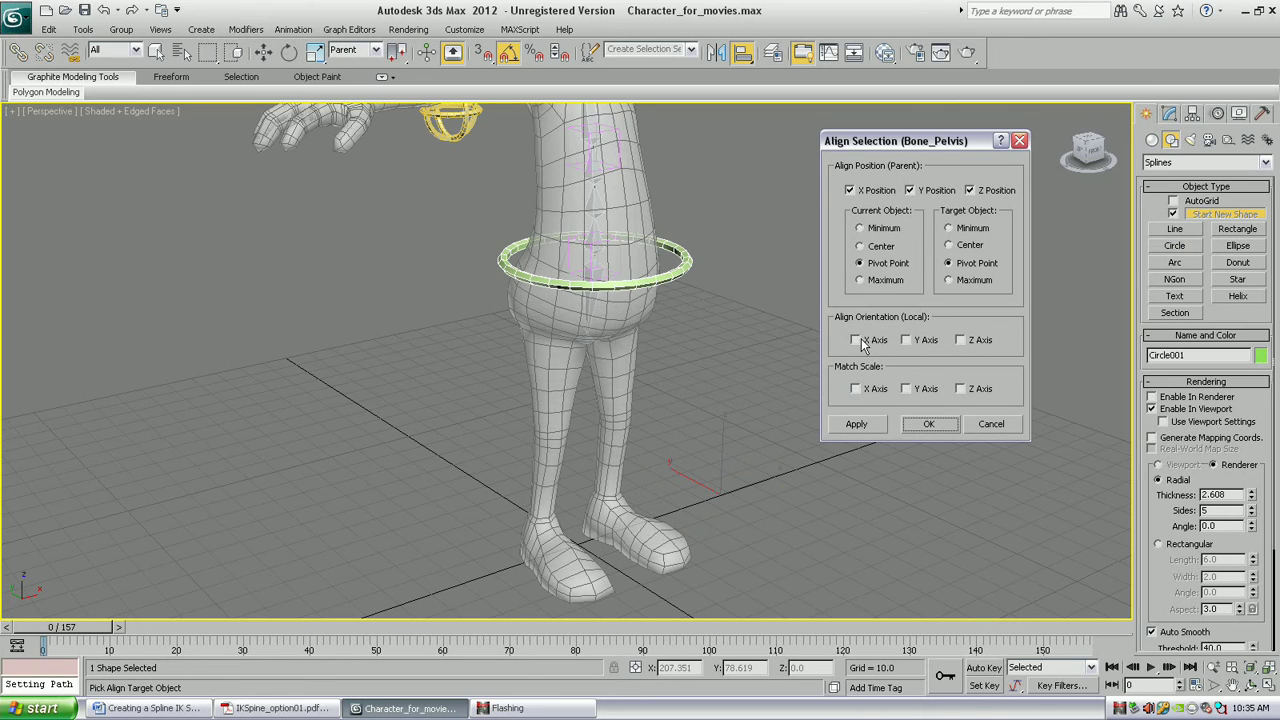
pyautogui.click(930, 424)
# Set the circle's radius to 31.842 and make its object colour black.
pyautogui.click(1169, 113)
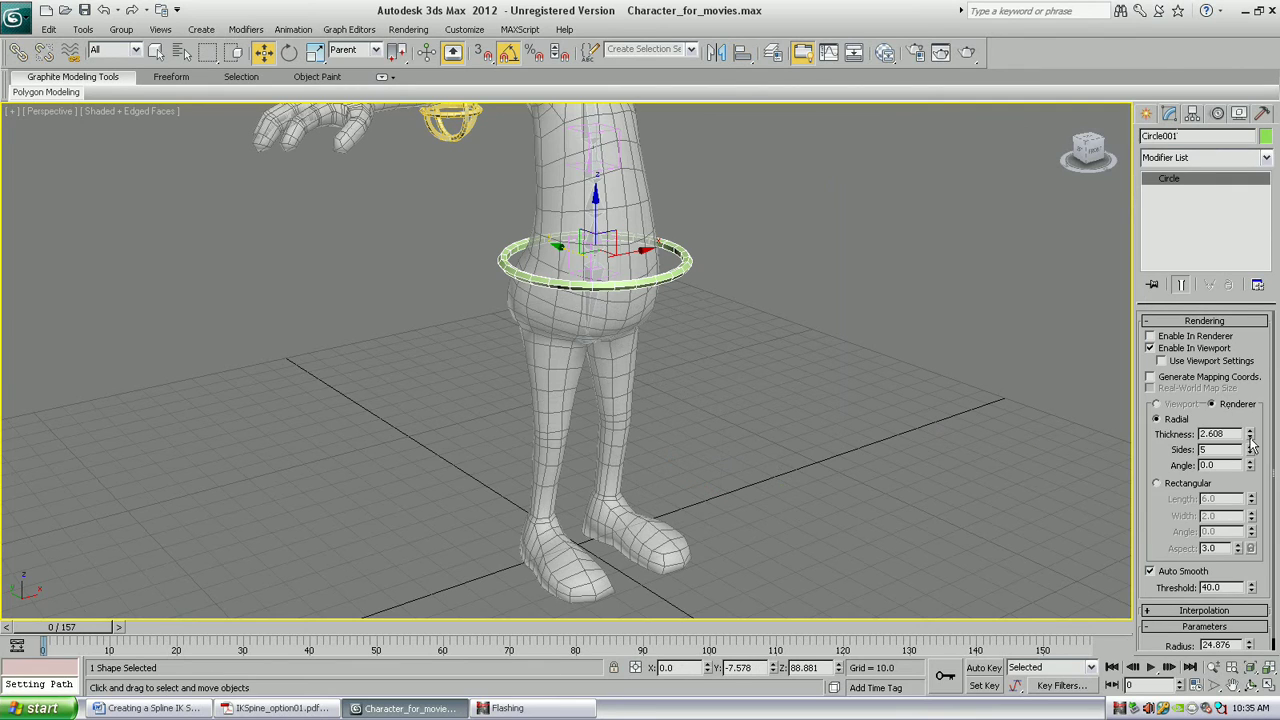
pyautogui.scroll(-1, 1221, 474)
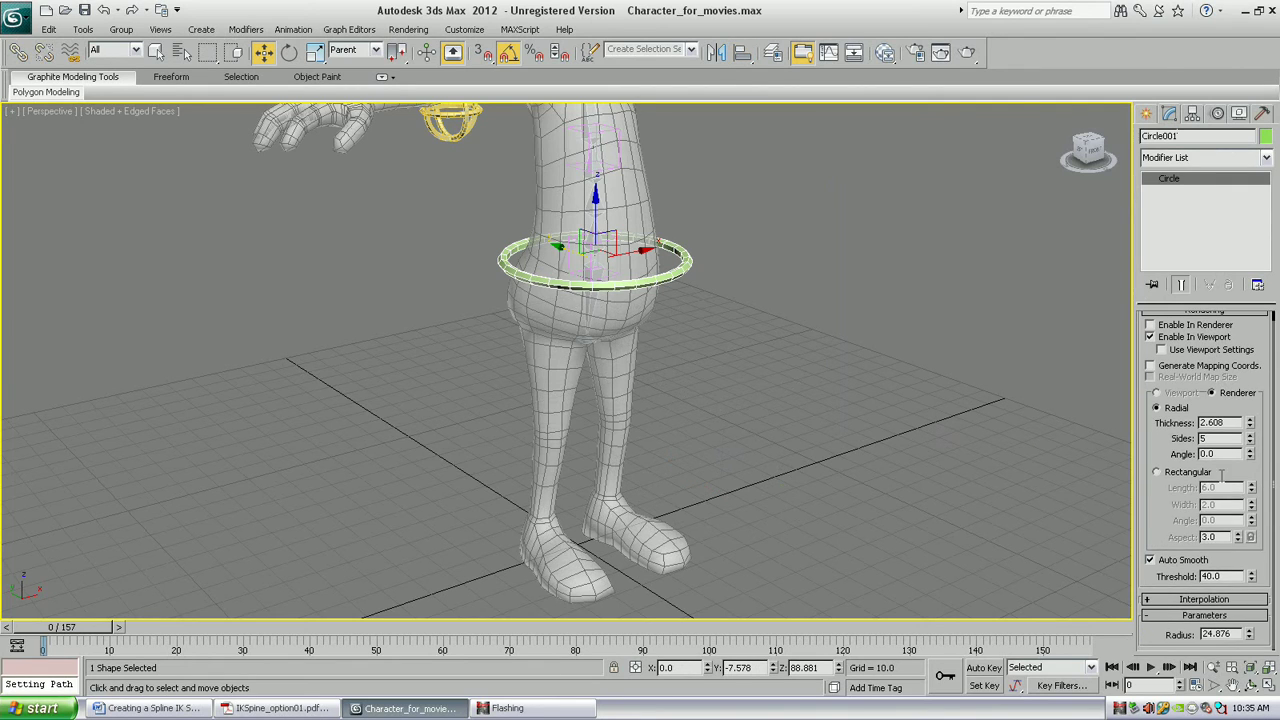
pyautogui.moveTo(1251, 633); pyautogui.dragTo(1248, 608)
pyautogui.click(1266, 136)
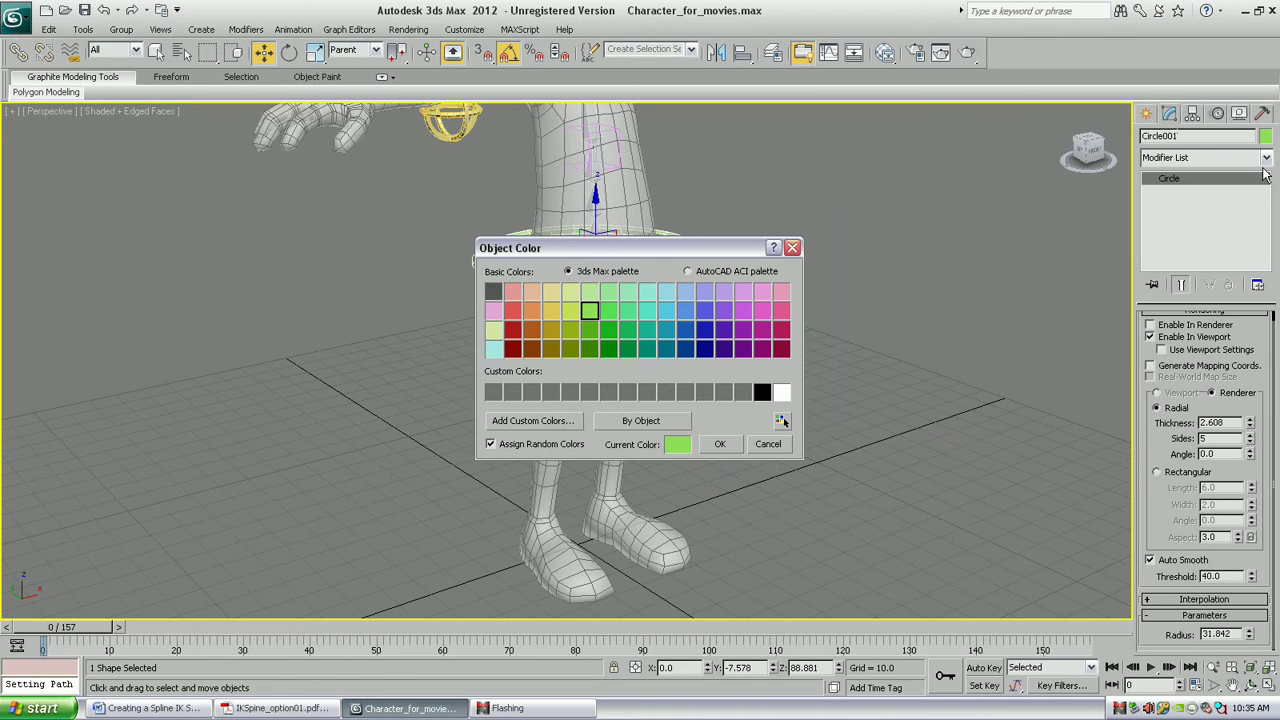
pyautogui.click(761, 393)
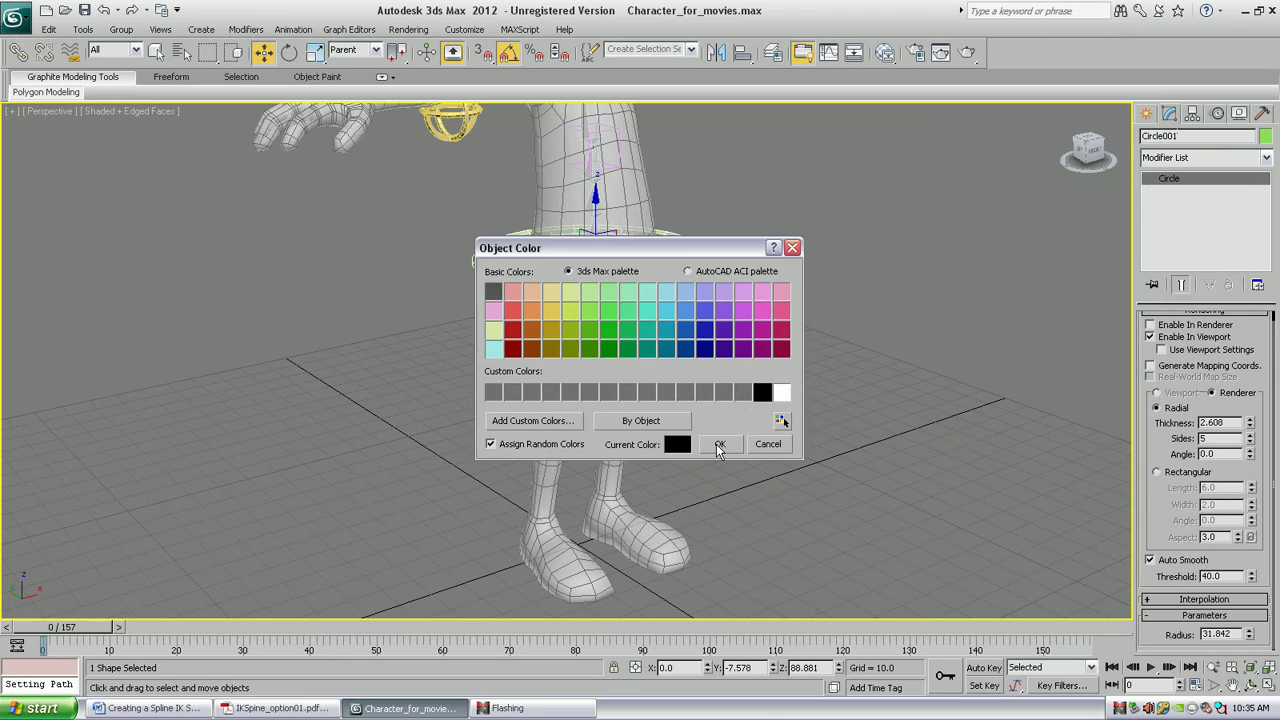
pyautogui.click(719, 444)
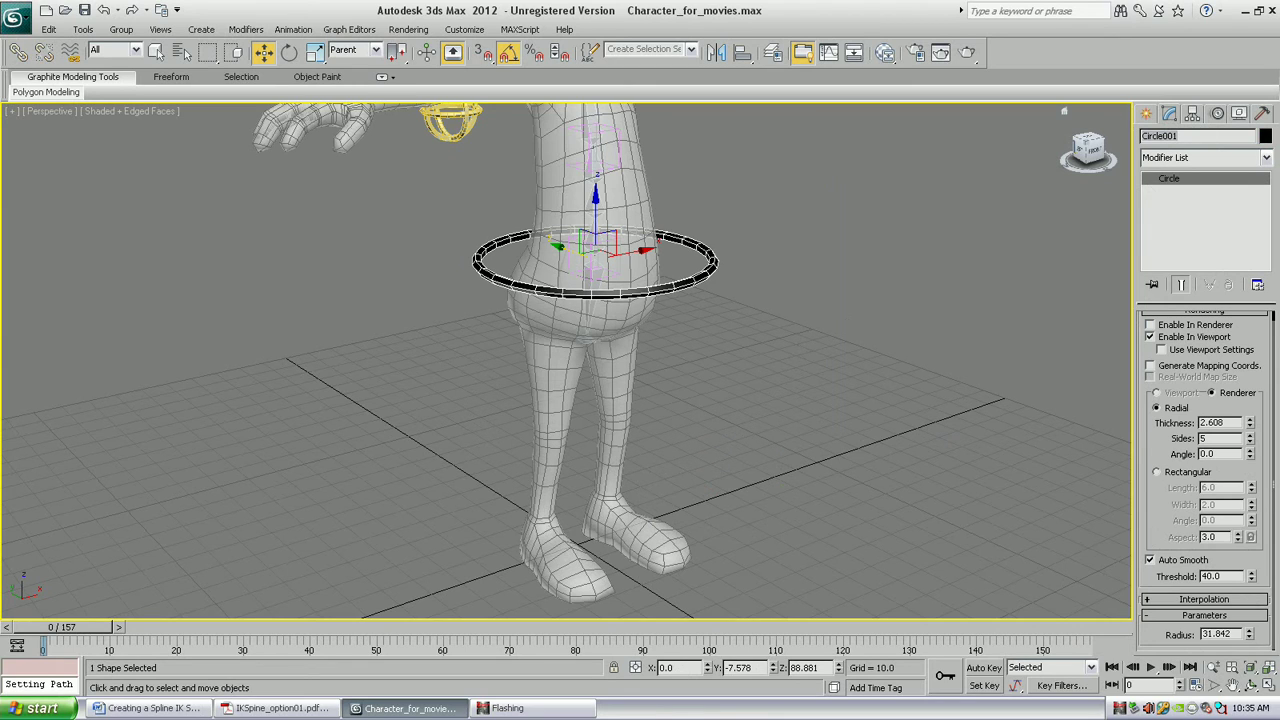
# Rename the circle CTRL_Waist.
pyautogui.click(1190, 136)
pyautogui.write('C')
pyautogui.write('TRL_Waist')
pyautogui.moveTo(862, 200); pyautogui.dragTo(886, 278, button='middle')
pyautogui.click(766, 399)
pyautogui.keyDown('alt'); pyautogui.moveTo(735, 334); pyautogui.dragTo(826, 391, button='middle'); pyautogui.keyUp('alt')
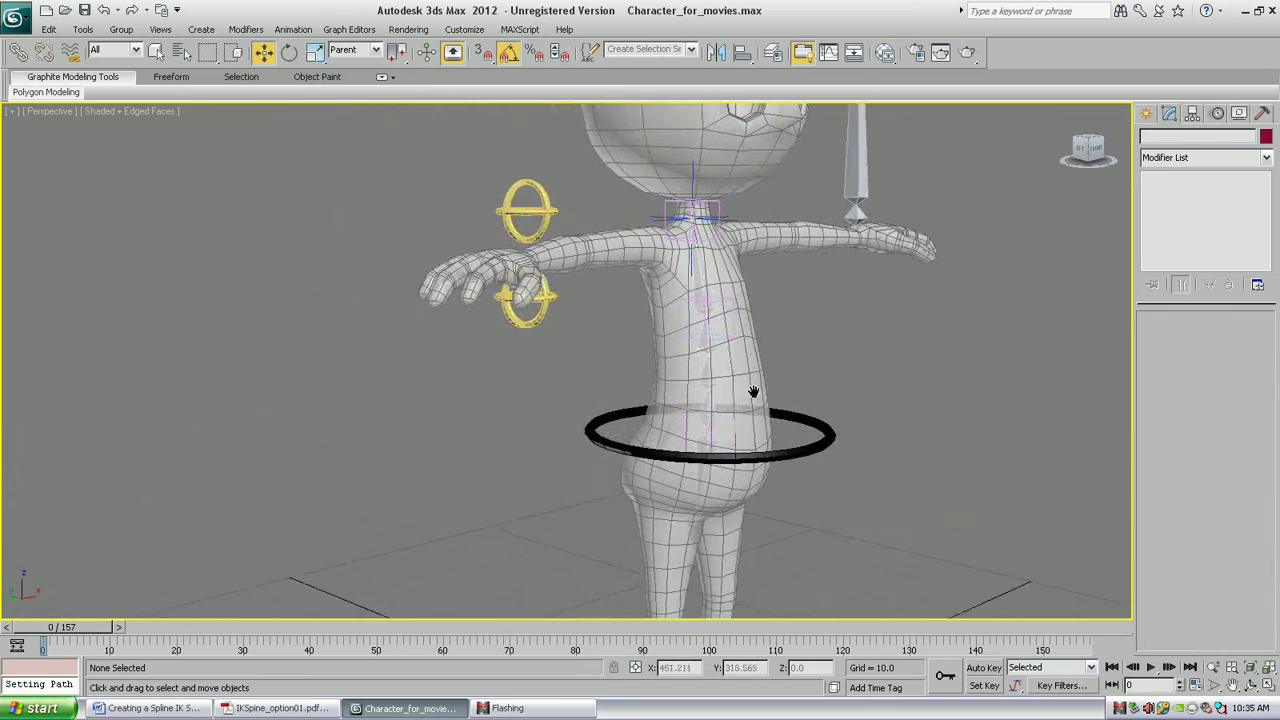
pyautogui.scroll(3, 820, 390)
pyautogui.moveTo(718, 237); pyautogui.dragTo(704, 274, button='middle')
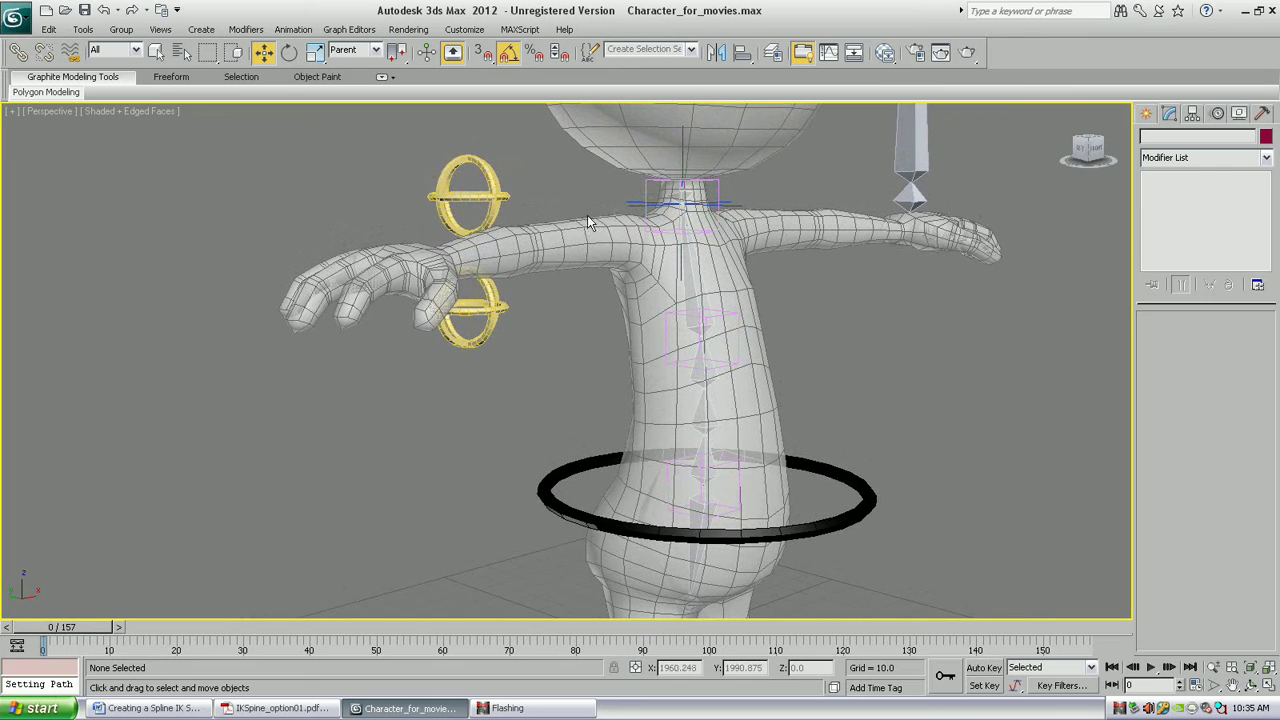
# Link both yellow gyro controls to CTRL_Waist with Select and Link.
pyautogui.click(484, 197)
pyautogui.keyDown('ctrl'); pyautogui.click(487, 311); pyautogui.keyUp('ctrl')
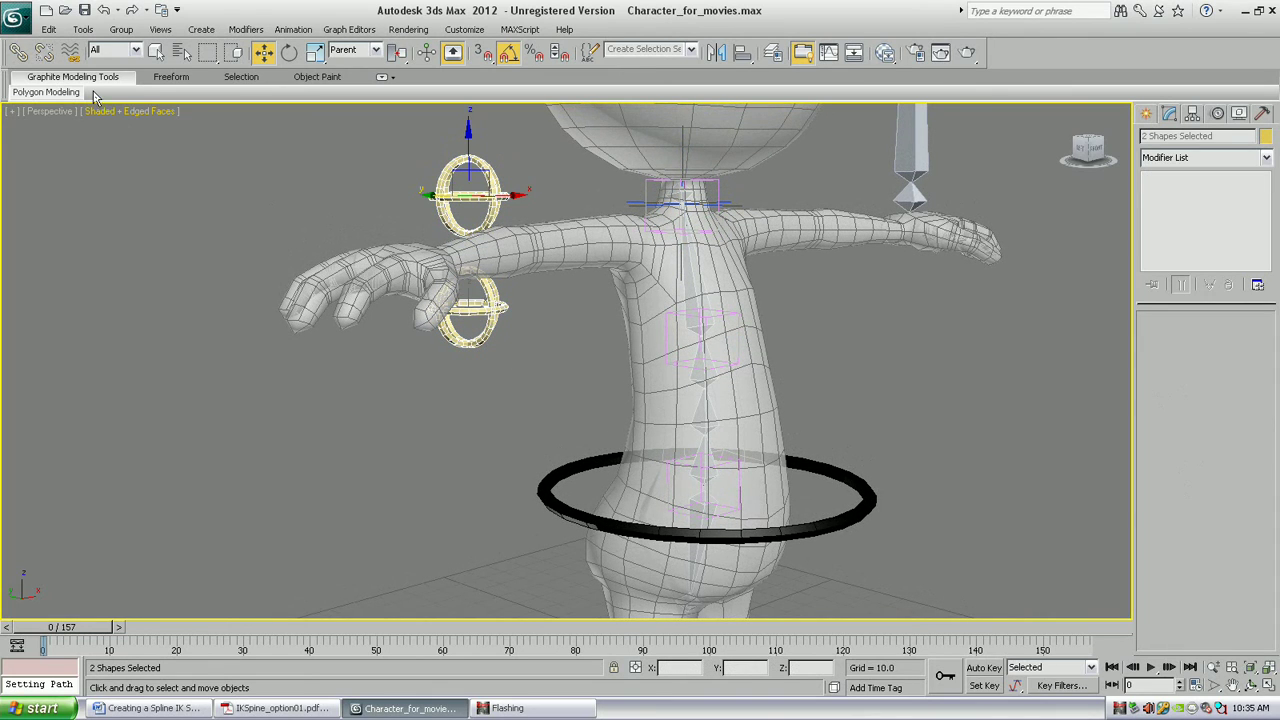
pyautogui.click(19, 52)
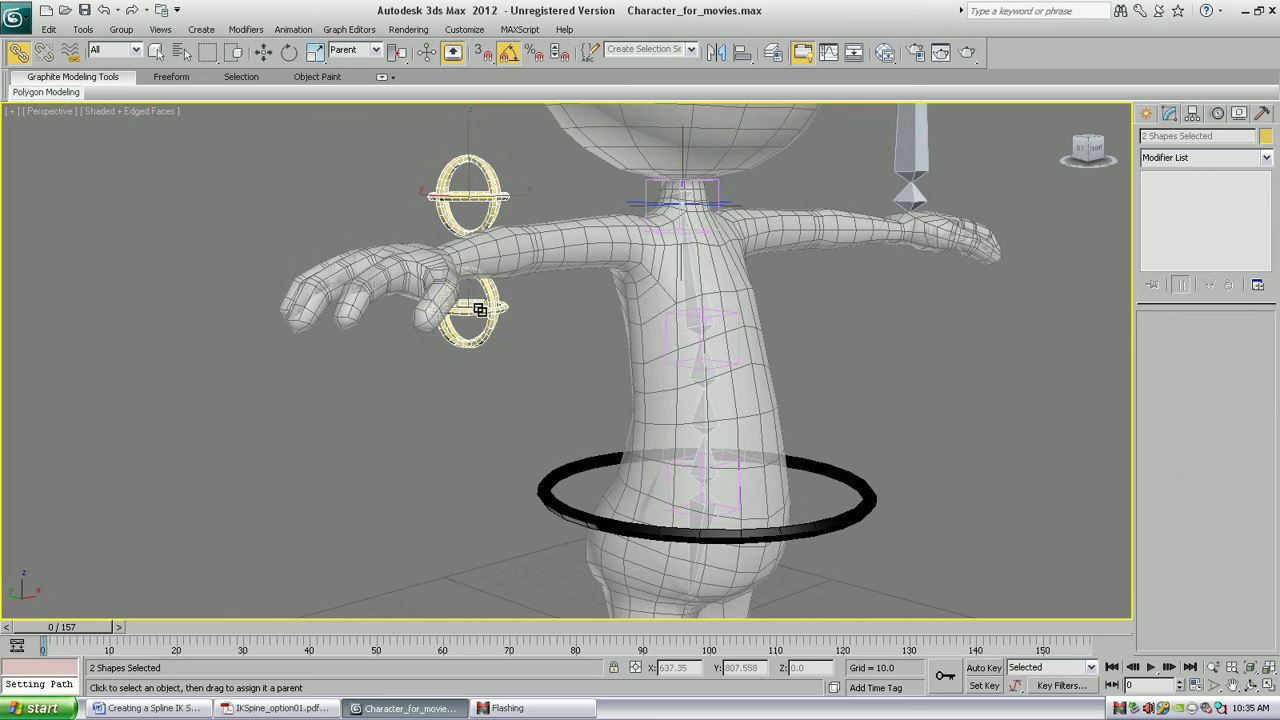
pyautogui.moveTo(583, 432); pyautogui.dragTo(591, 459)
# Link Point001 and Bone_Pelvis to CTRL_Waist.
pyautogui.keyDown('alt'); pyautogui.moveTo(609, 459); pyautogui.dragTo(474, 334, button='middle'); pyautogui.keyUp('alt')
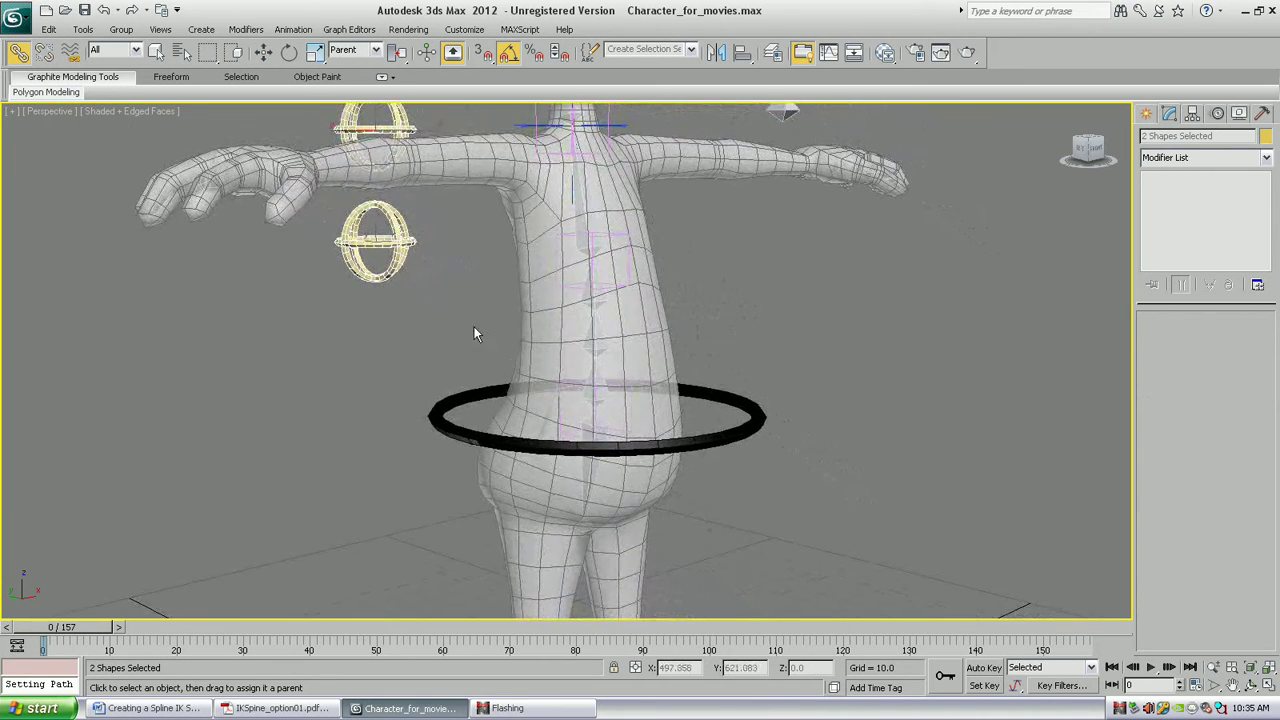
pyautogui.click(630, 406)
pyautogui.moveTo(630, 406); pyautogui.dragTo(642, 362, button='middle')
pyautogui.scroll(2, 643, 389)
pyautogui.scroll(3, 642, 362)
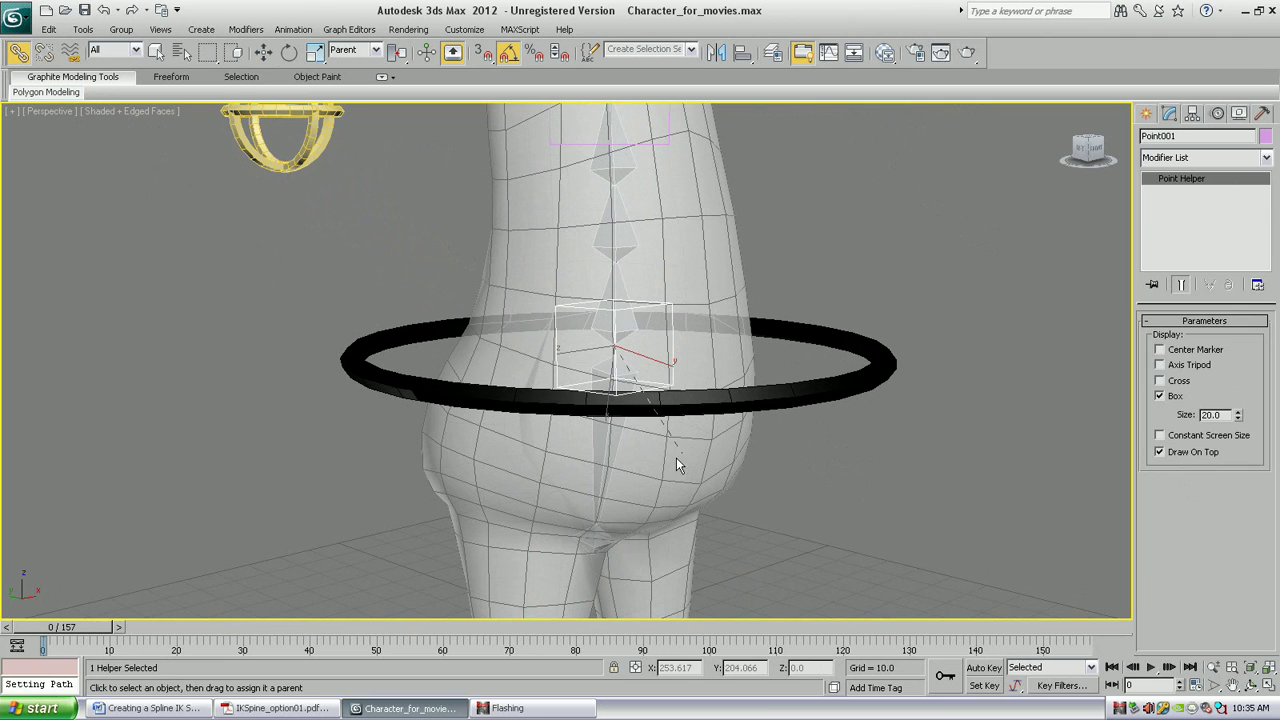
pyautogui.click(602, 458)
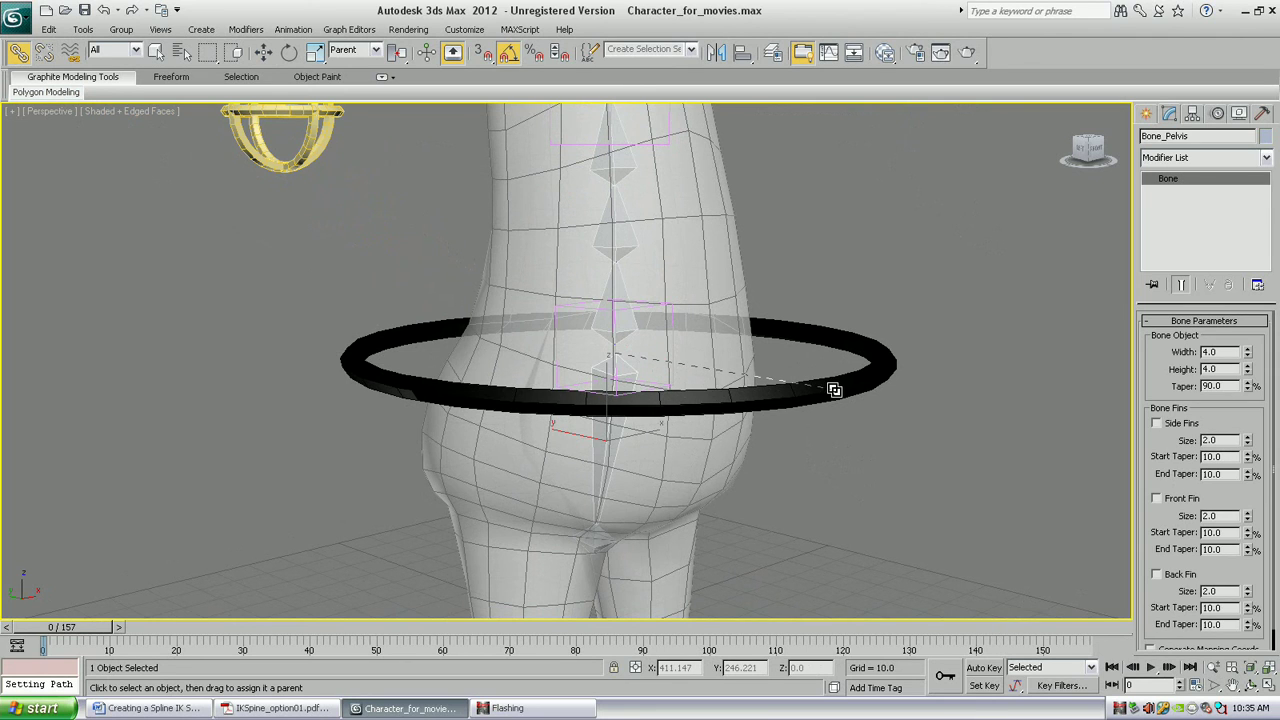
pyautogui.scroll(-8, 831, 398)
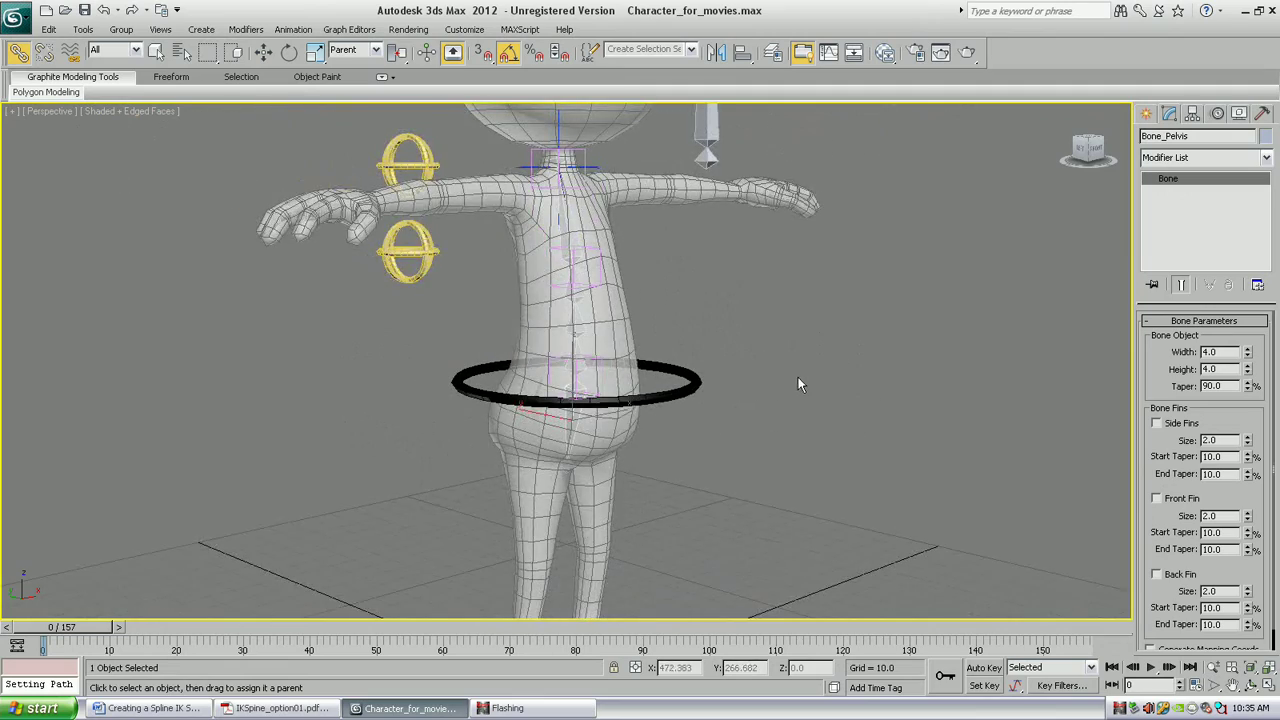
pyautogui.click(655, 398)
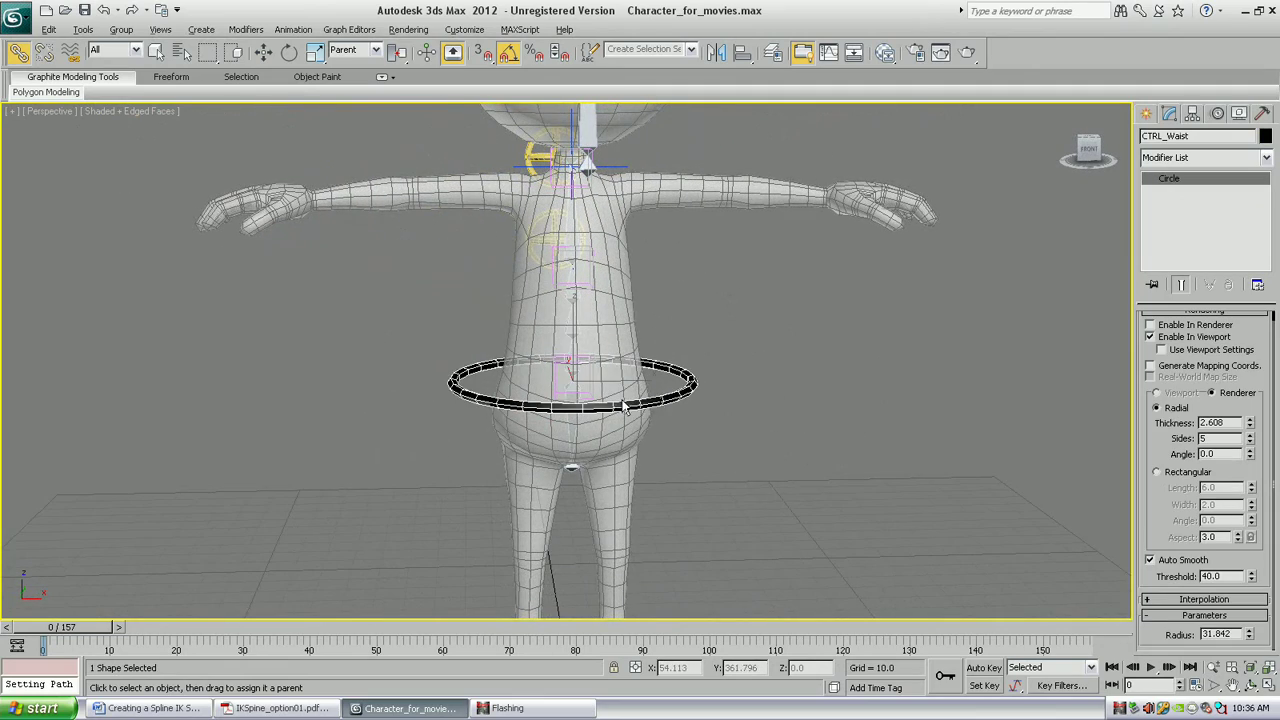
pyautogui.keyDown('alt'); pyautogui.moveTo(622, 406); pyautogui.dragTo(588, 362, button='middle'); pyautogui.keyUp('alt')
pyautogui.press('w')
pyautogui.moveTo(595, 350)
pyautogui.mouseDown()
pyautogui.moveTo(549, 287)
pyautogui.moveTo(593, 401)
pyautogui.moveTo(831, 413)
pyautogui.moveTo(706, 337)
pyautogui.moveTo(607, 364)
pyautogui.moveTo(592, 356)
pyautogui.mouseUp()
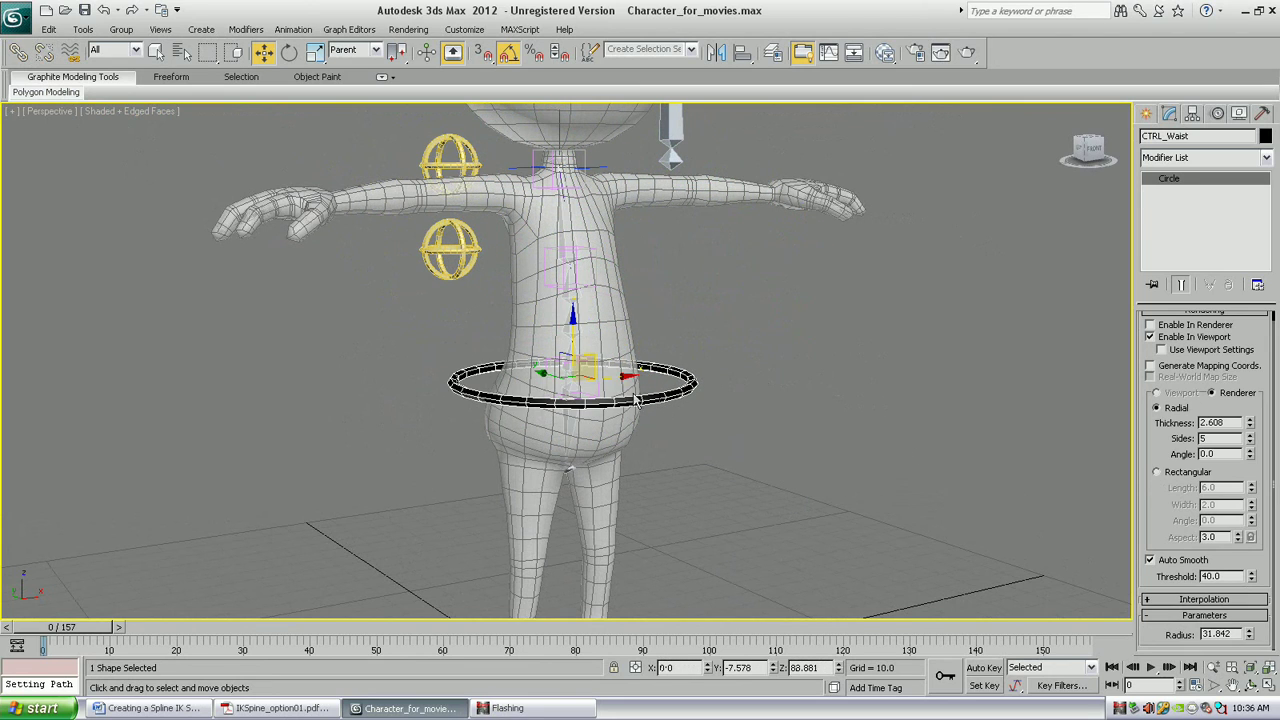
pyautogui.keyDown('alt'); pyautogui.moveTo(590, 340); pyautogui.dragTo(652, 328, button='middle'); pyautogui.keyUp('alt')
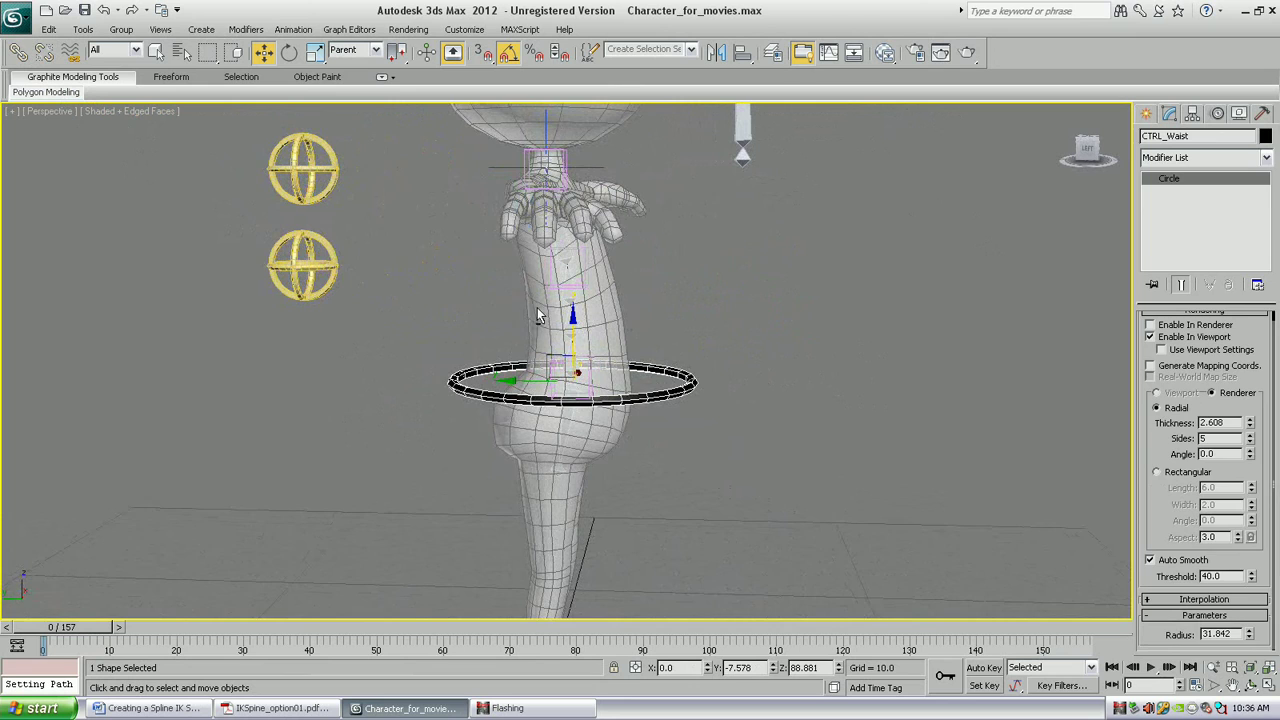
pyautogui.click(336, 272)
pyautogui.moveTo(282, 243)
pyautogui.mouseDown()
pyautogui.moveTo(343, 244)
pyautogui.moveTo(231, 245)
pyautogui.moveTo(313, 248)
pyautogui.moveTo(287, 242)
pyautogui.mouseUp()
pyautogui.keyDown('alt'); pyautogui.moveTo(695, 388); pyautogui.dragTo(675, 426, button='middle'); pyautogui.keyUp('alt')
pyautogui.scroll(3, 607, 419)
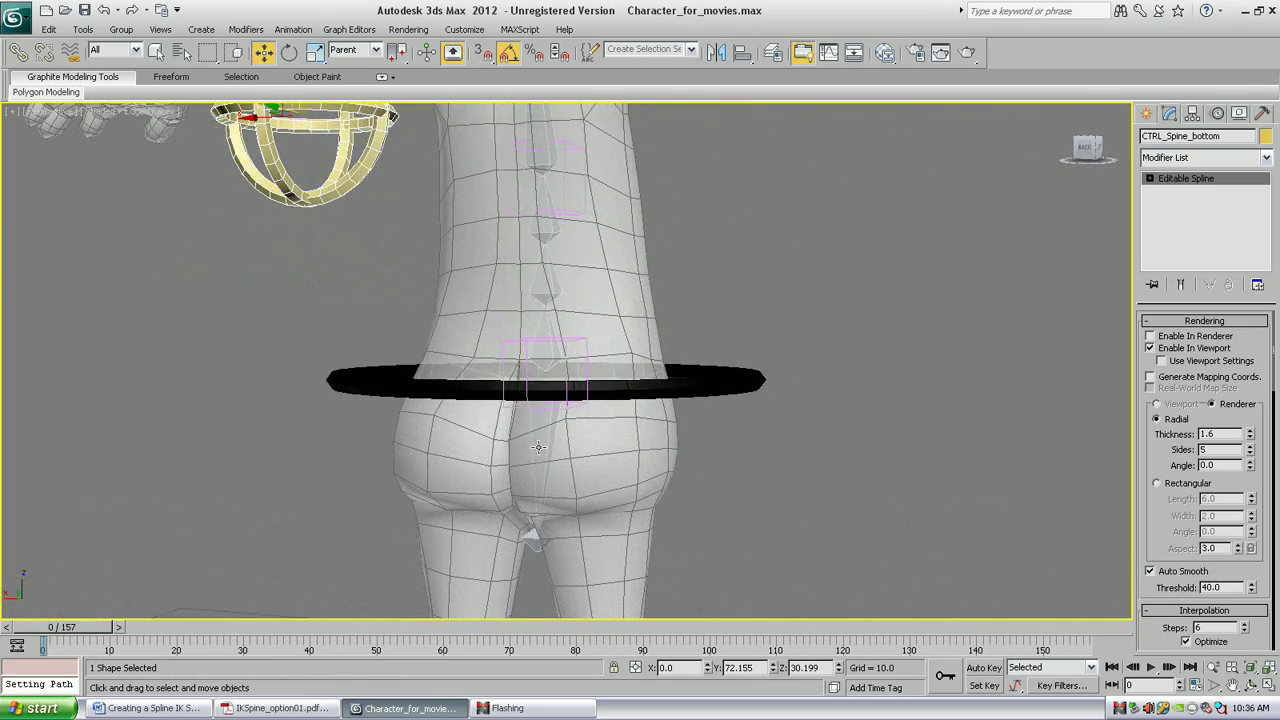
pyautogui.click(583, 416)
pyautogui.scroll(2, 624, 393)
pyautogui.keyDown('alt'); pyautogui.moveTo(624, 393); pyautogui.dragTo(729, 431, button='middle'); pyautogui.keyUp('alt')
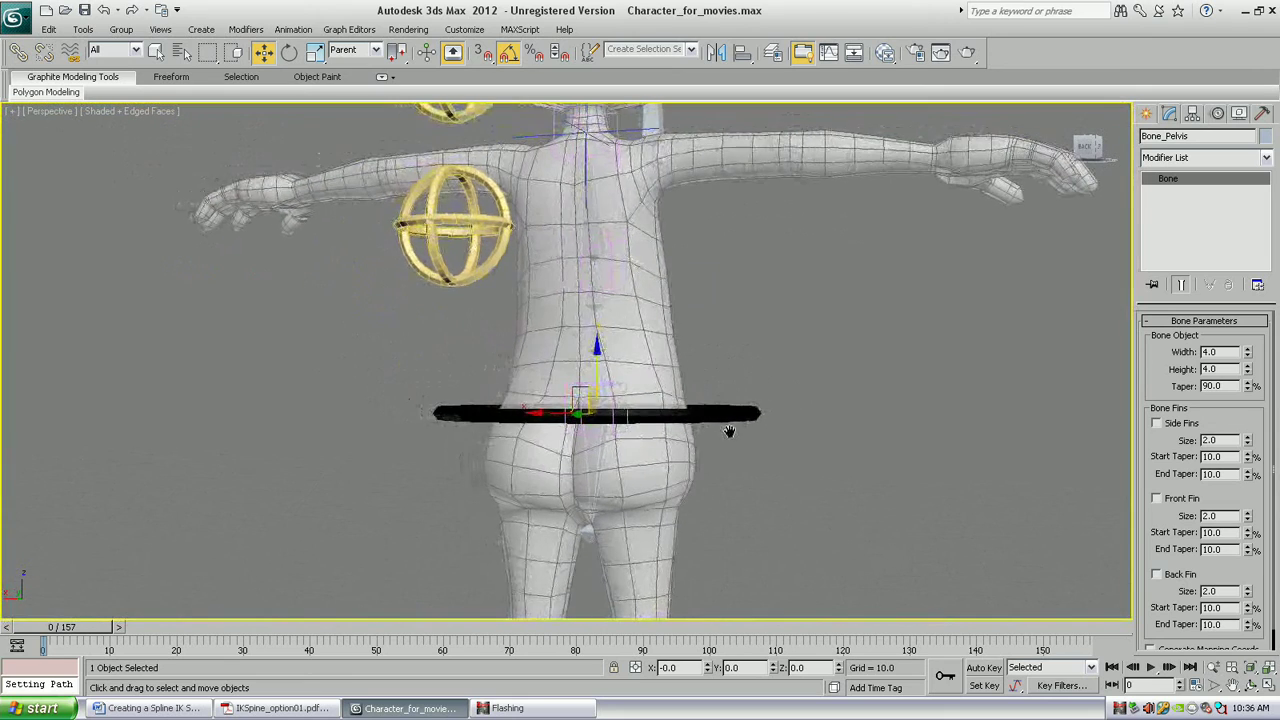
pyautogui.moveTo(577, 388); pyautogui.dragTo(584, 417)
pyautogui.press('e')
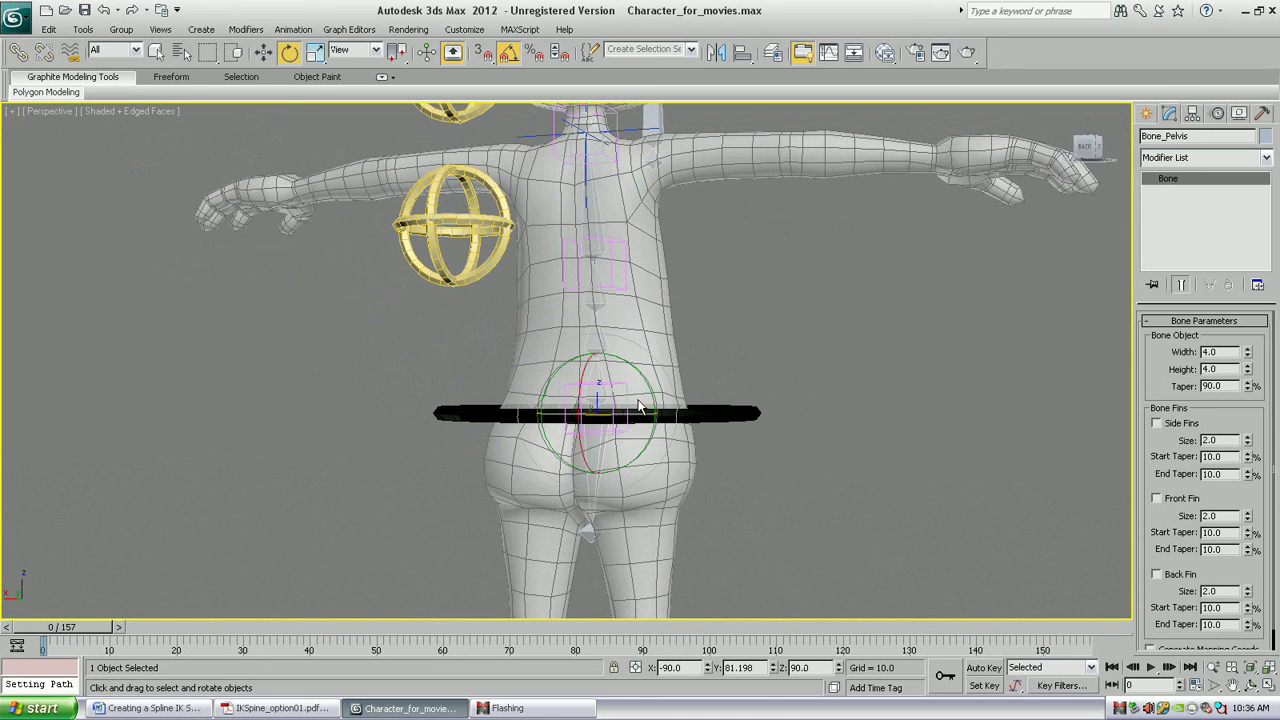
pyautogui.moveTo(614, 358); pyautogui.dragTo(579, 409)
pyautogui.keyDown('alt'); pyautogui.moveTo(611, 401); pyautogui.dragTo(580, 416, button='middle'); pyautogui.keyUp('alt')
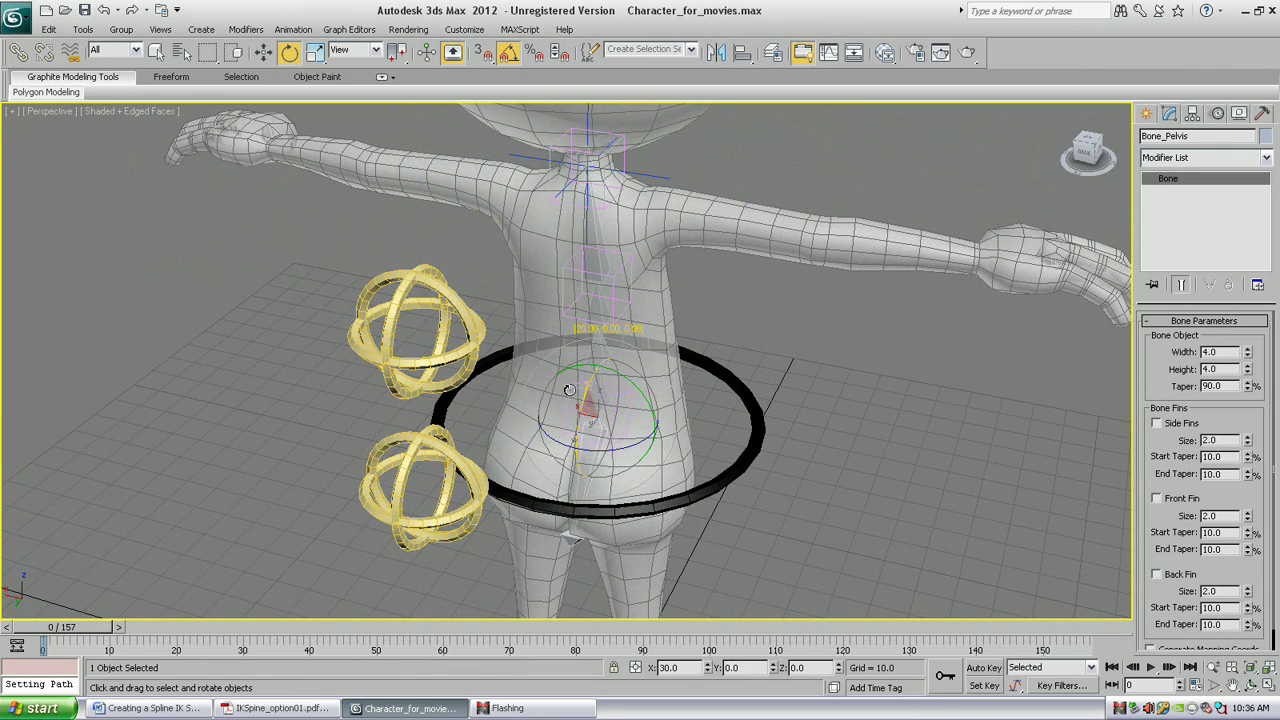
pyautogui.keyDown('alt'); pyautogui.moveTo(719, 443); pyautogui.dragTo(594, 411, button='middle'); pyautogui.keyUp('alt')
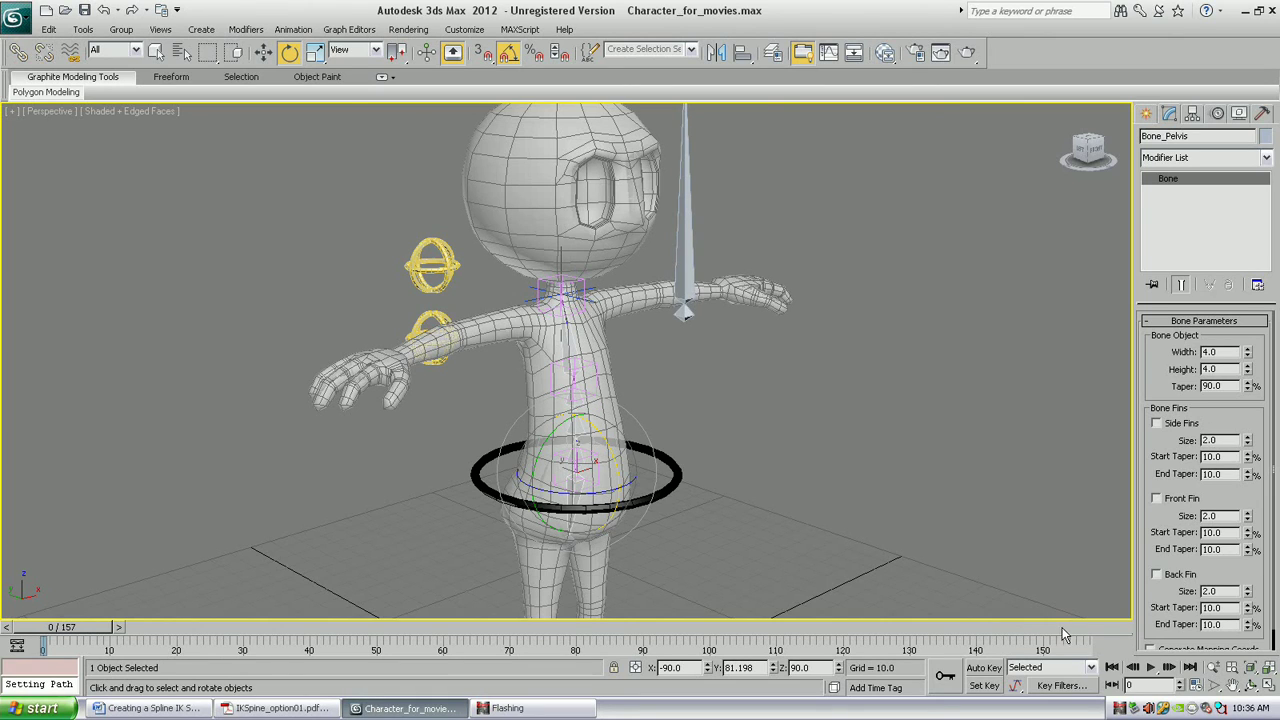
pyautogui.rightClick(1119, 708)
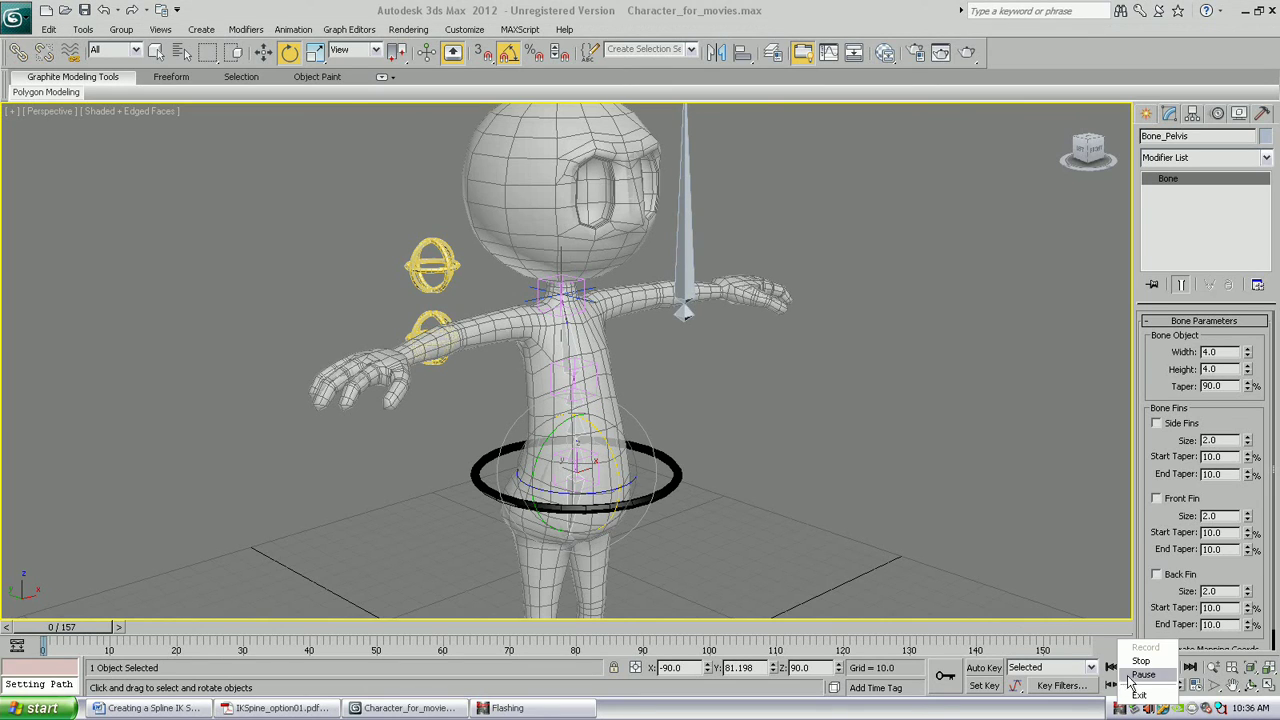